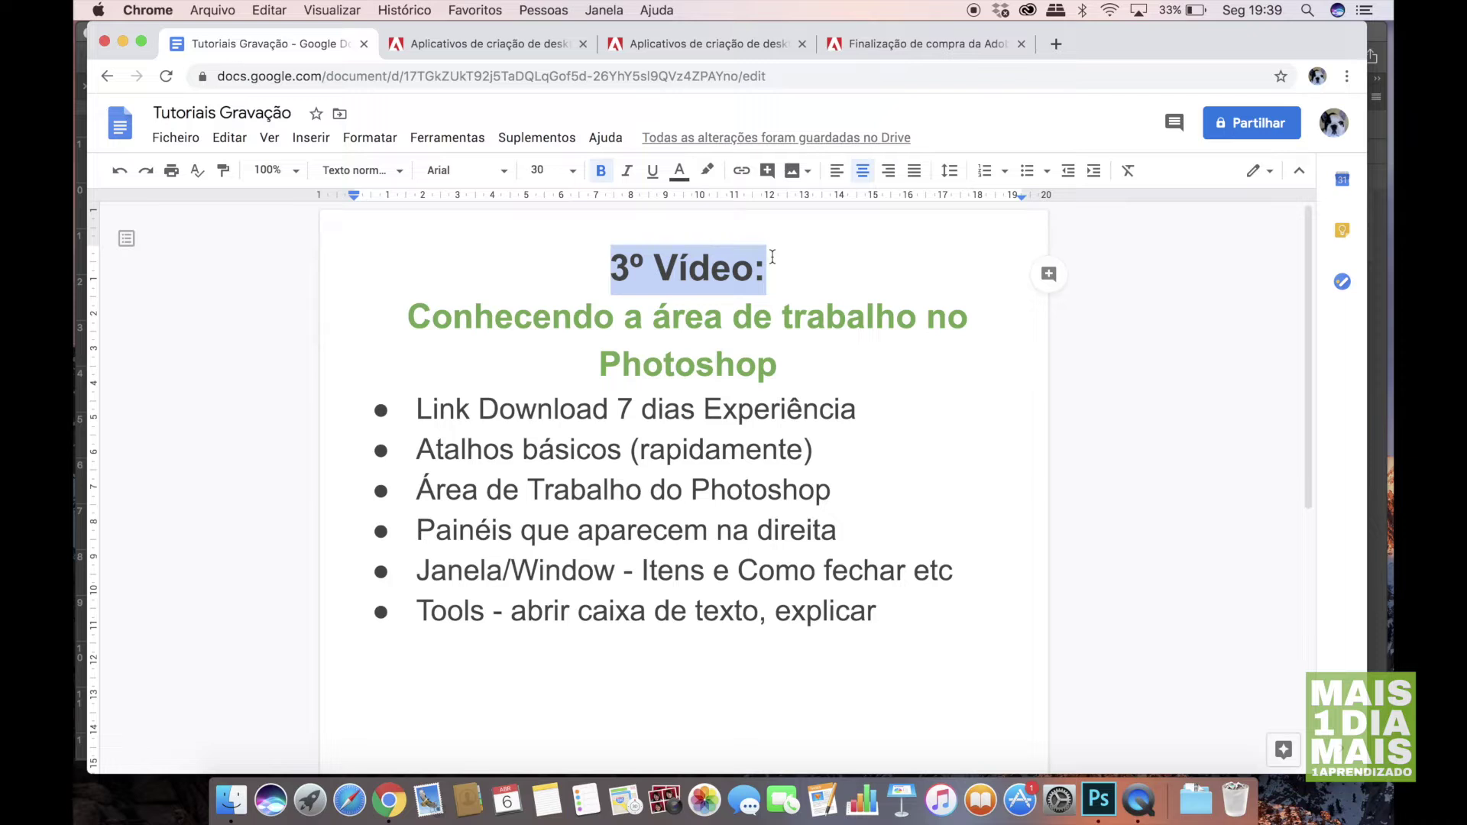
Review the lesson title and the "Link Download 7 dias Experiência" topic in the outline document.
drag(766, 267, 600, 269)
drag(408, 316, 776, 359)
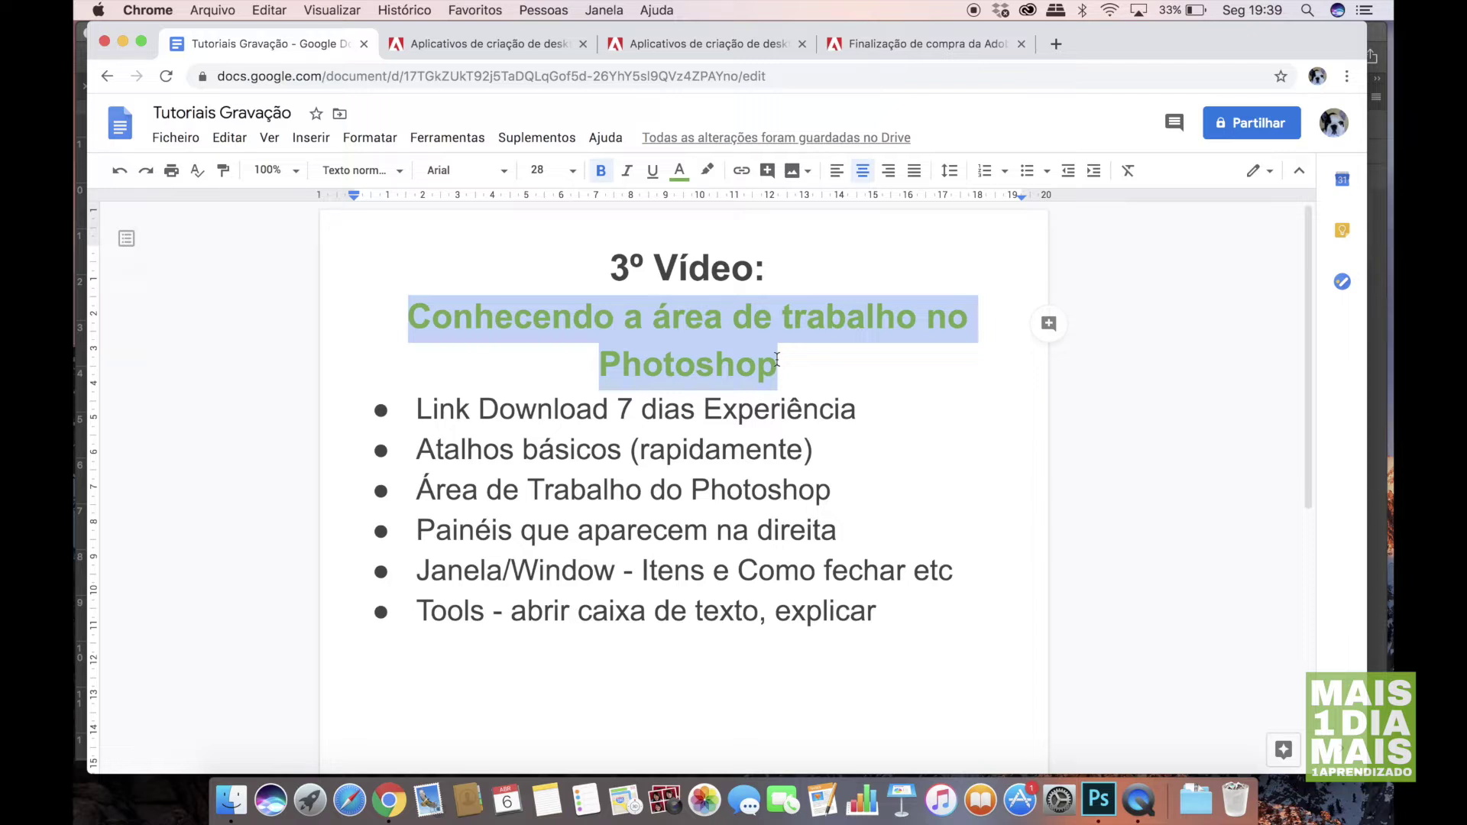
double_click(623, 399)
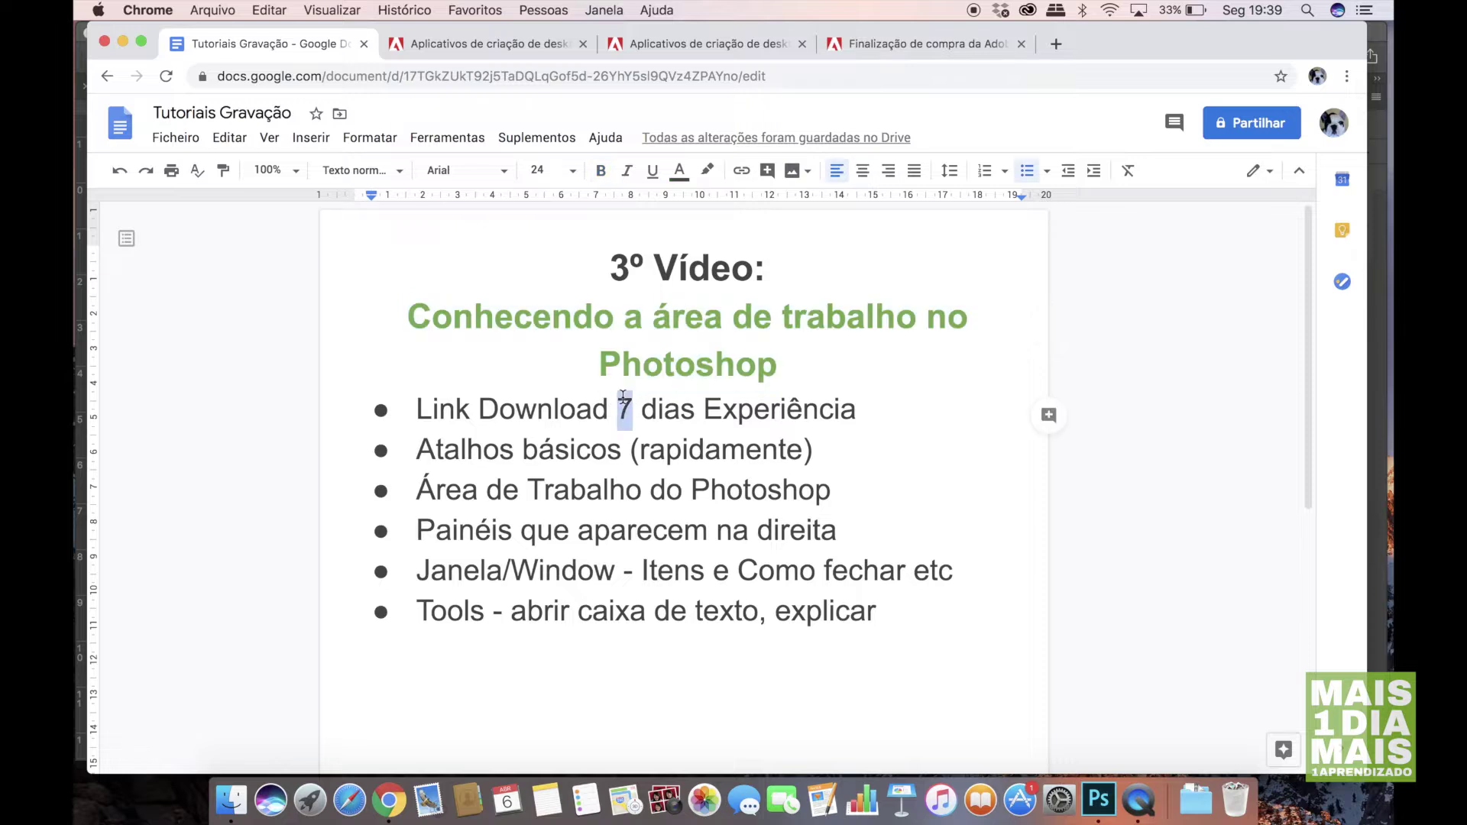
click(632, 401)
click(858, 409)
drag(859, 409, 416, 405)
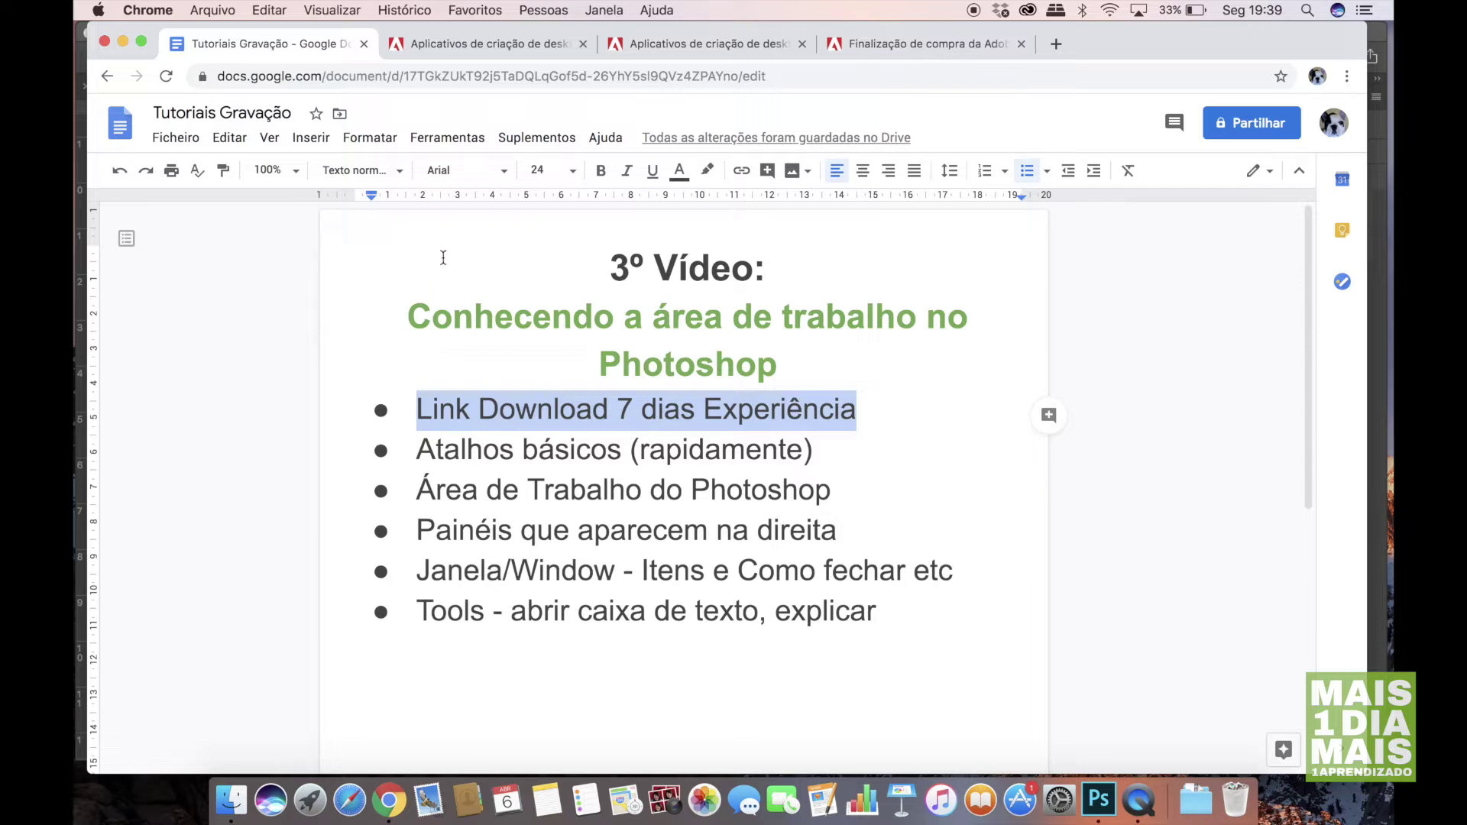
click(459, 48)
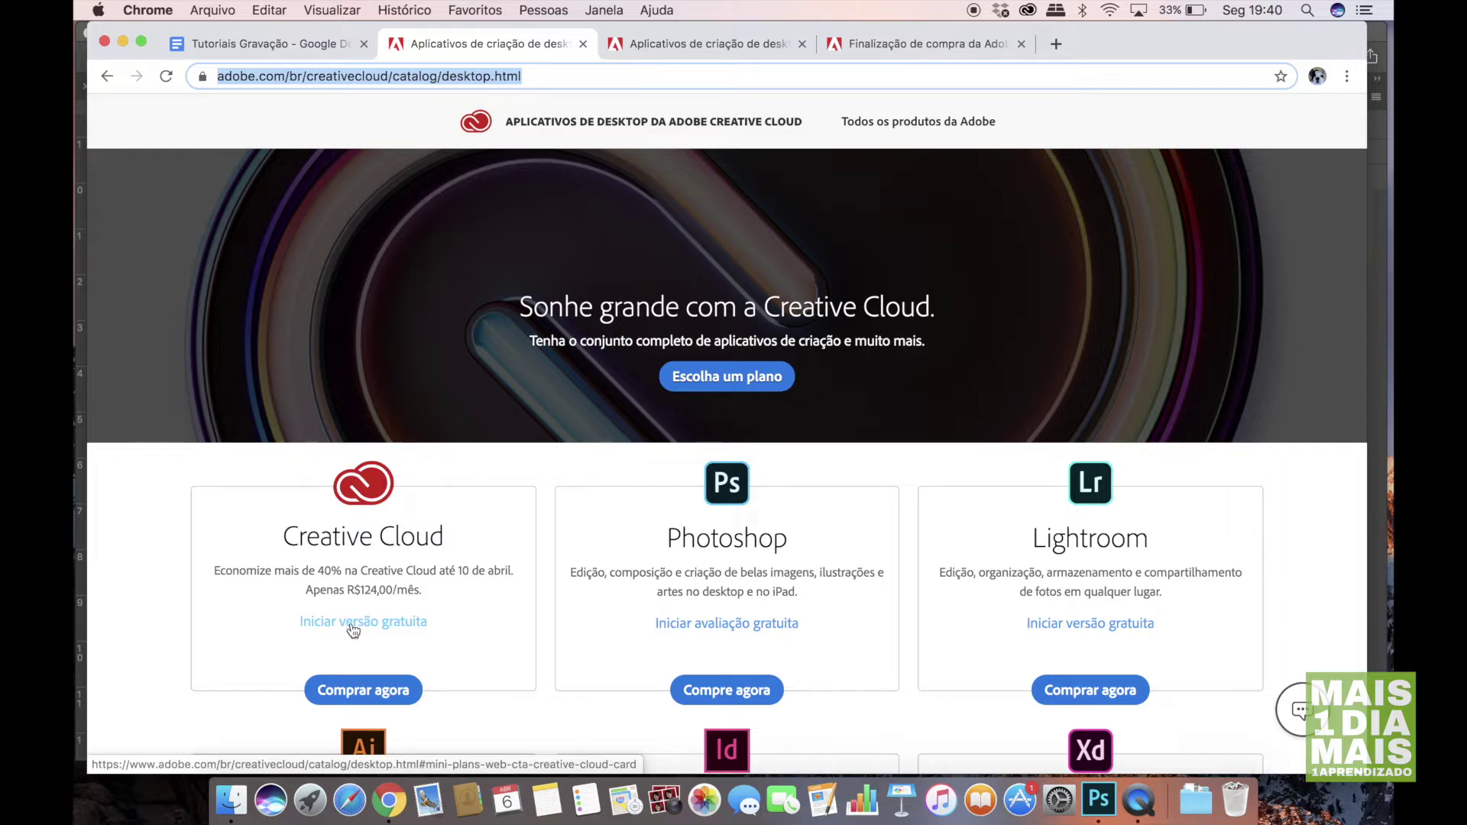
click(680, 44)
click(608, 267)
click(700, 267)
click(810, 269)
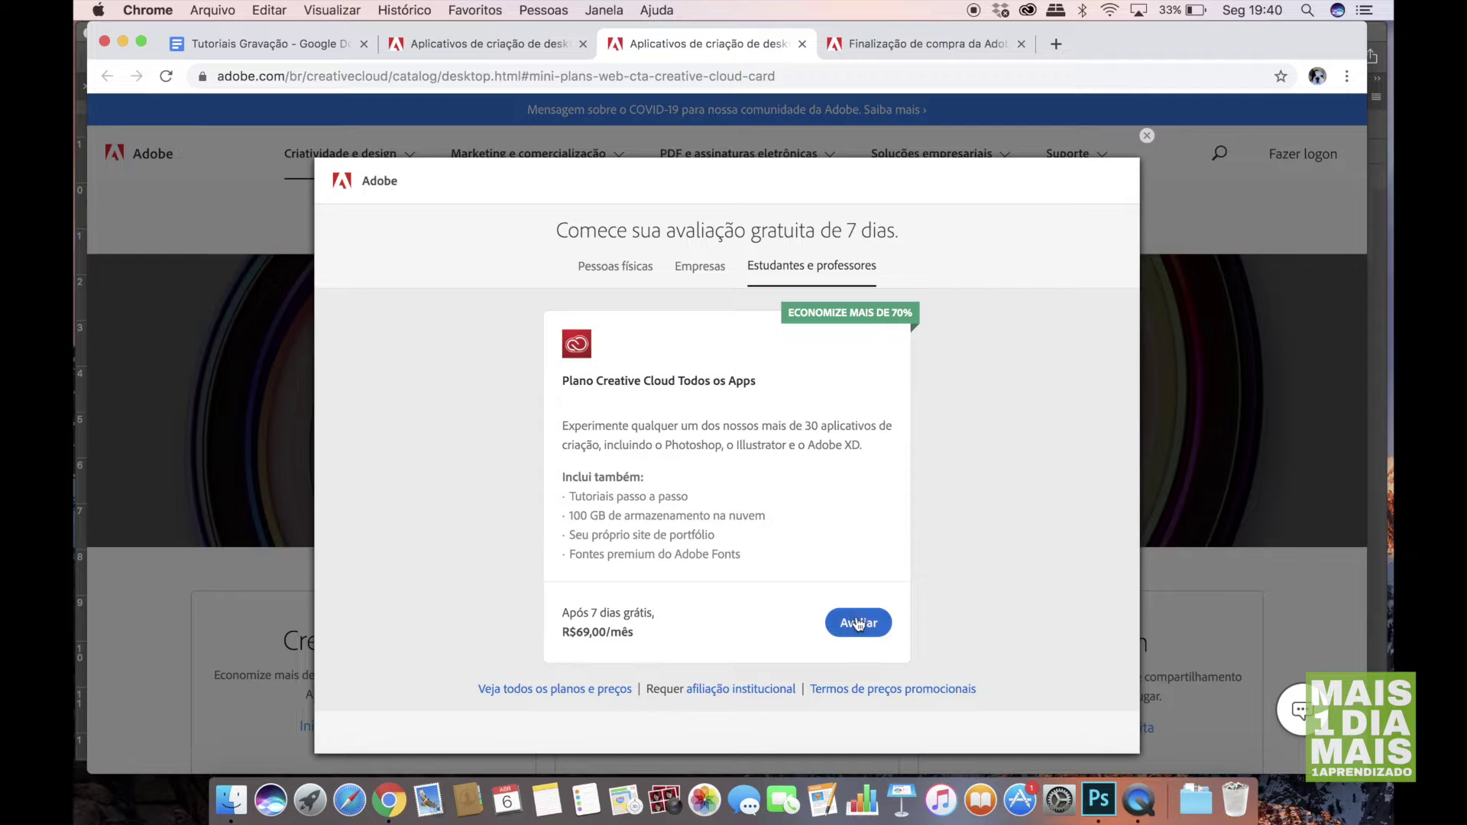
Check the trial checkout page for the Creative Cloud all-apps plan, examining the e-mail field and the current total.
click(845, 46)
click(471, 276)
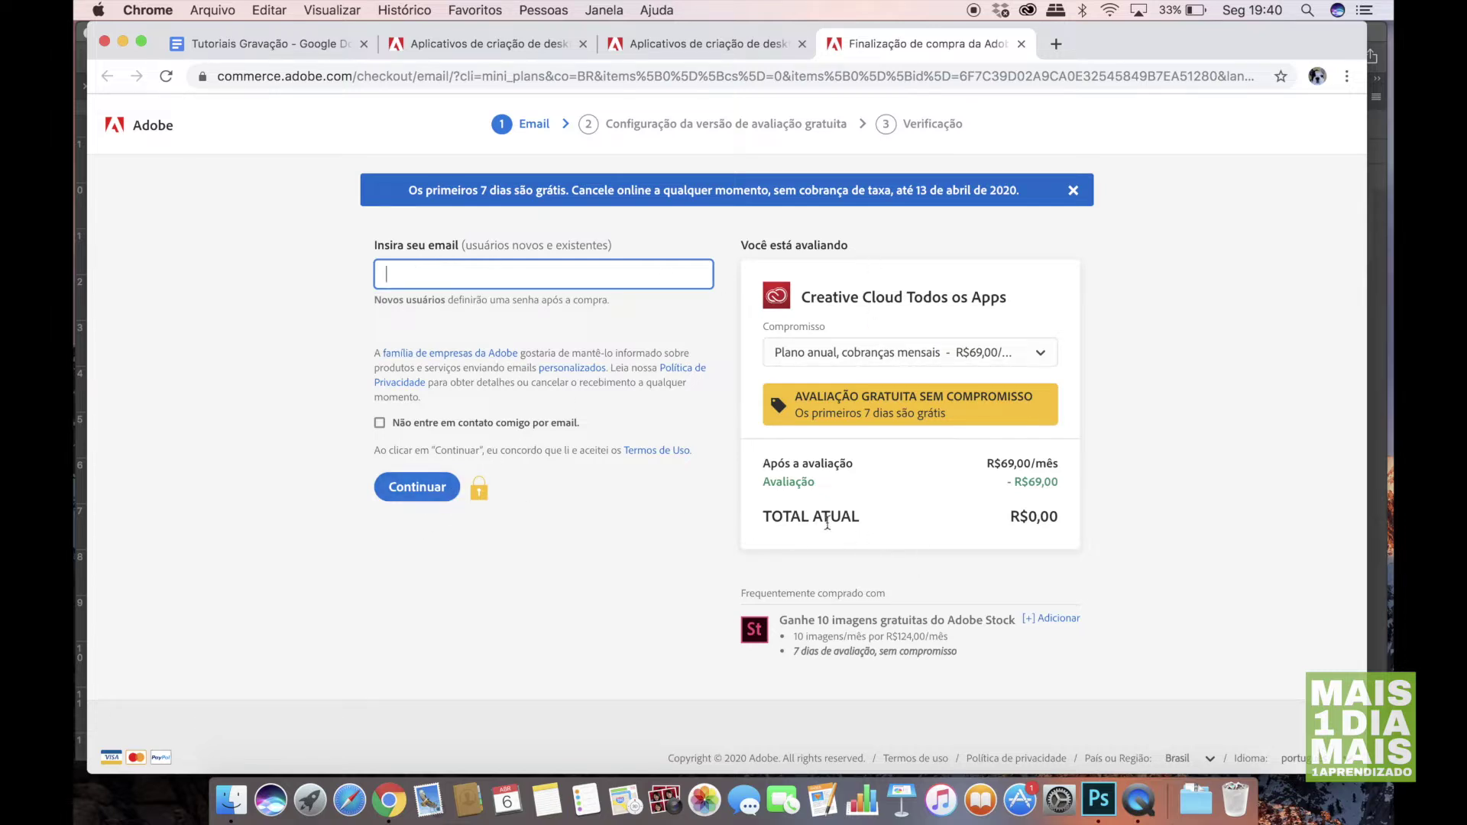
drag(799, 514, 1052, 506)
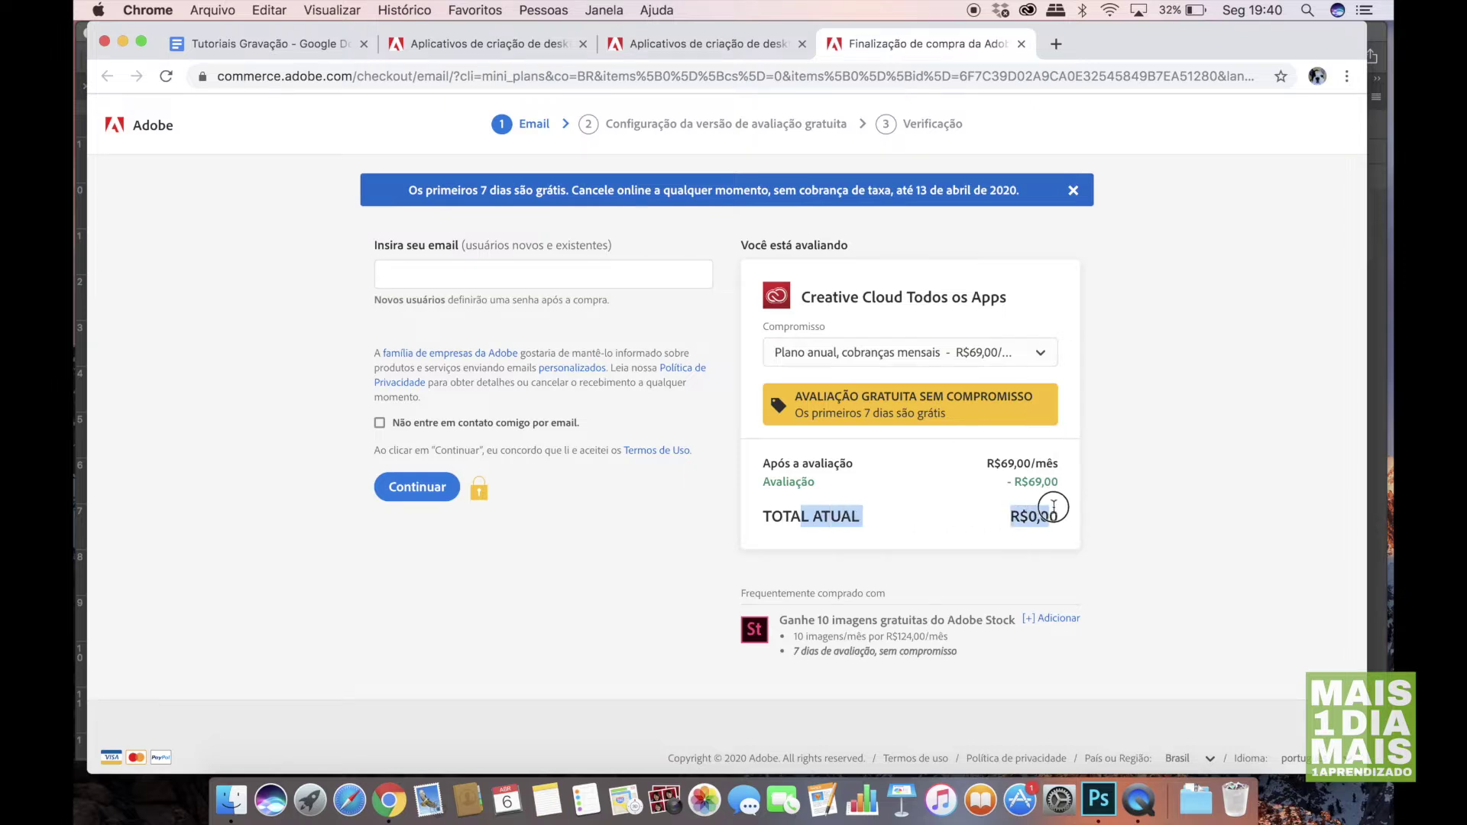
double_click(1054, 507)
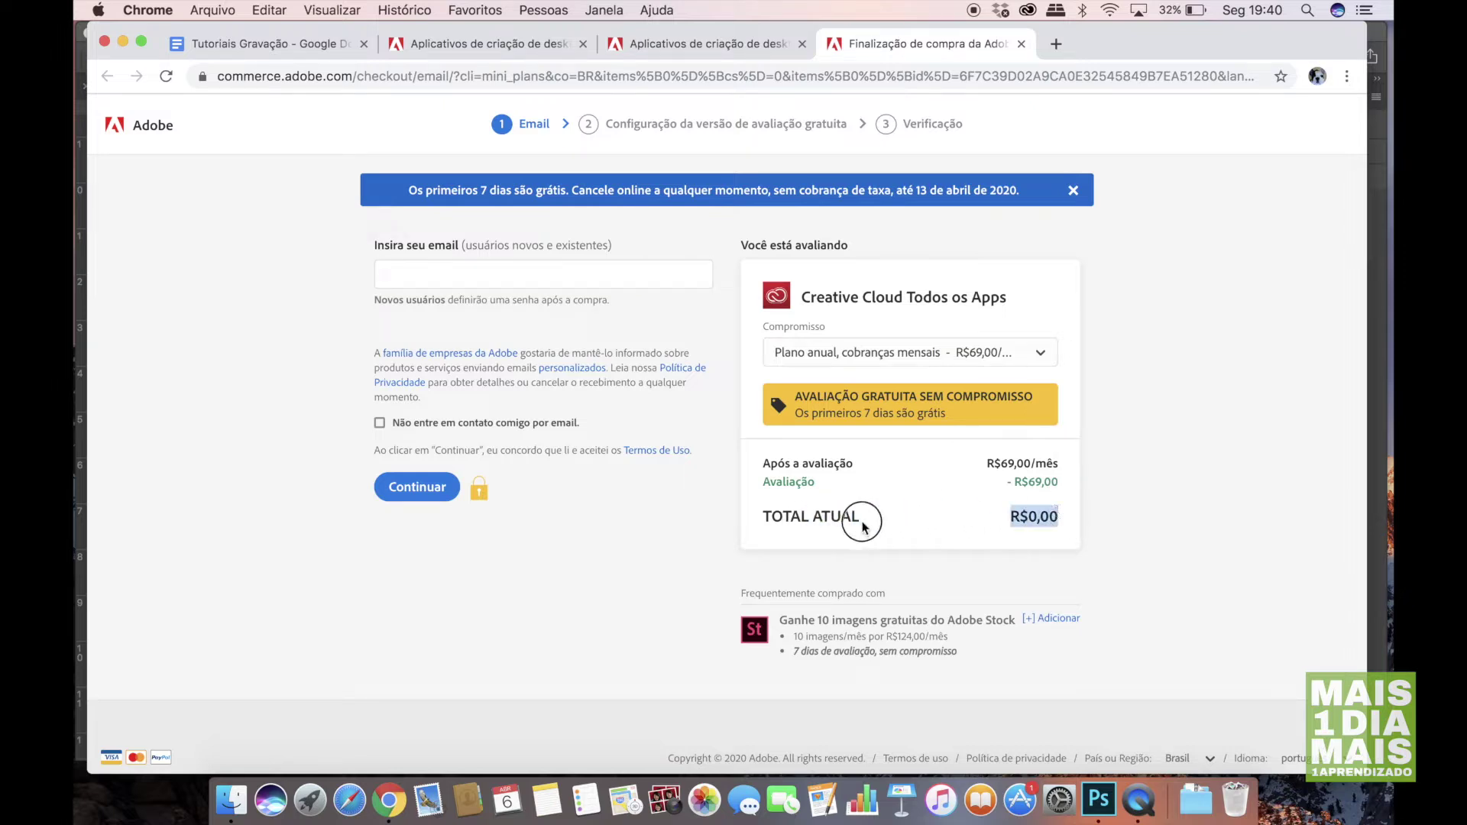
shift+click(761, 514)
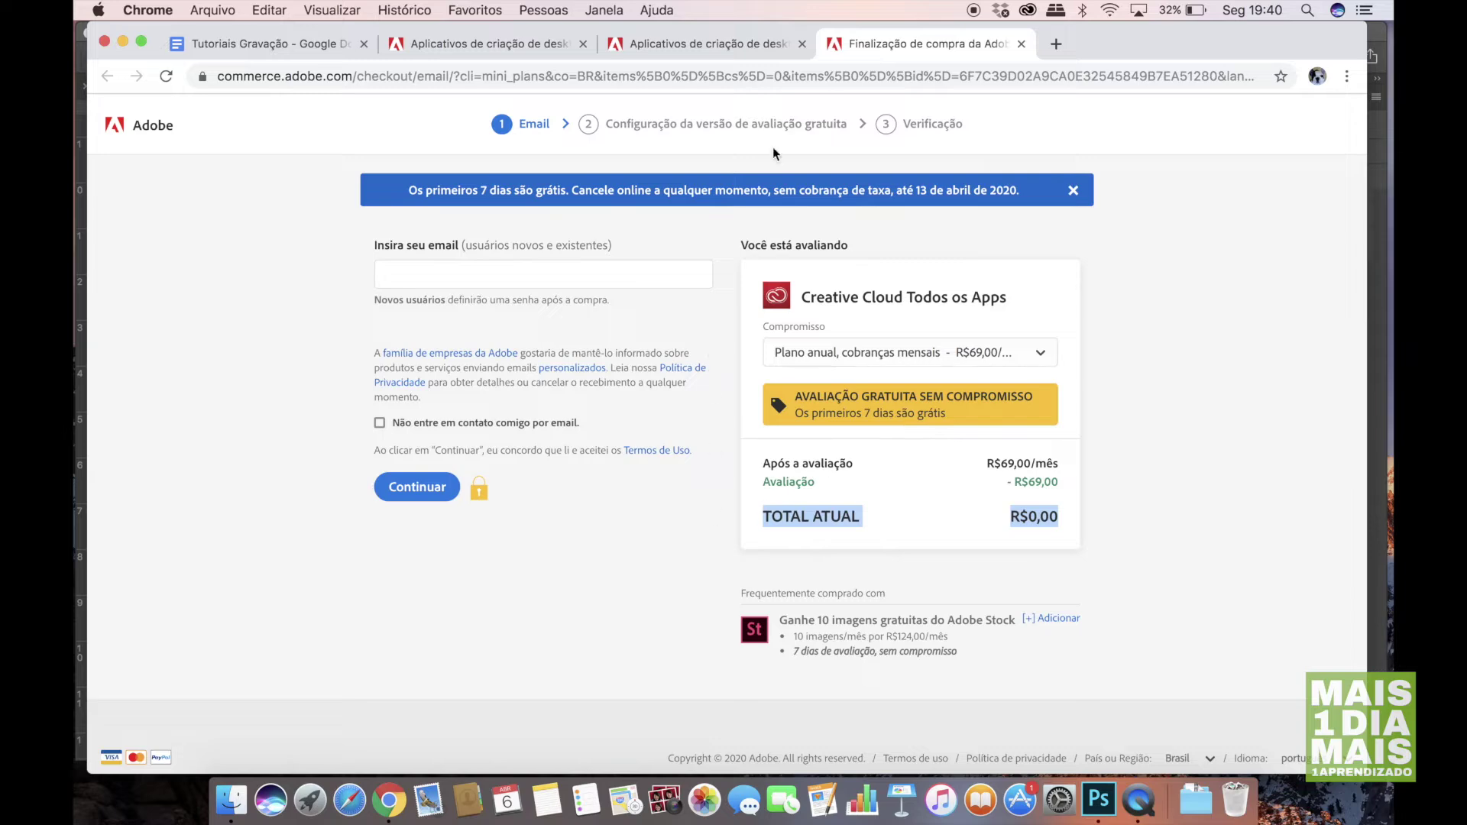
click(726, 50)
click(521, 46)
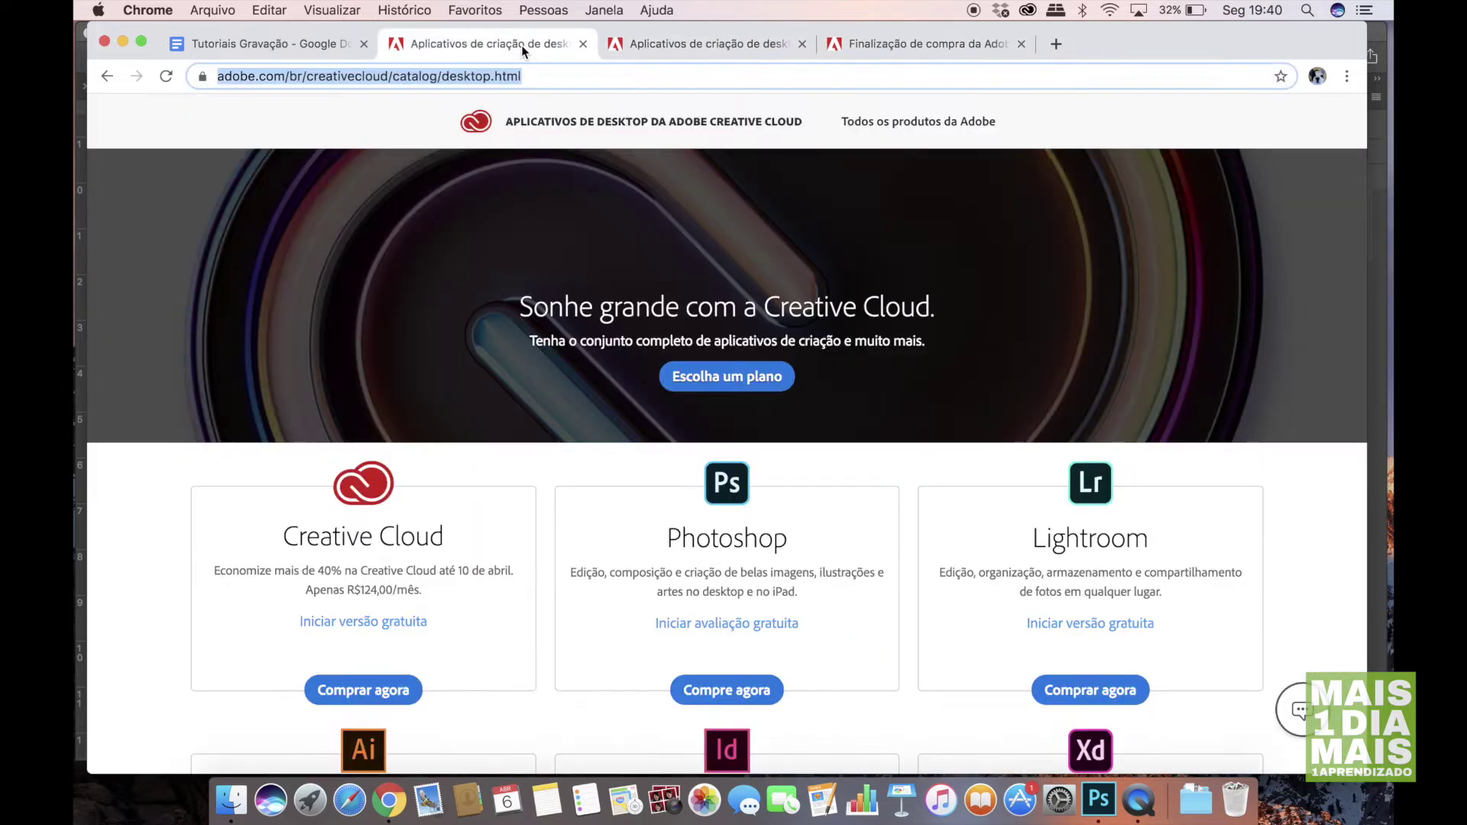
click(640, 39)
click(542, 38)
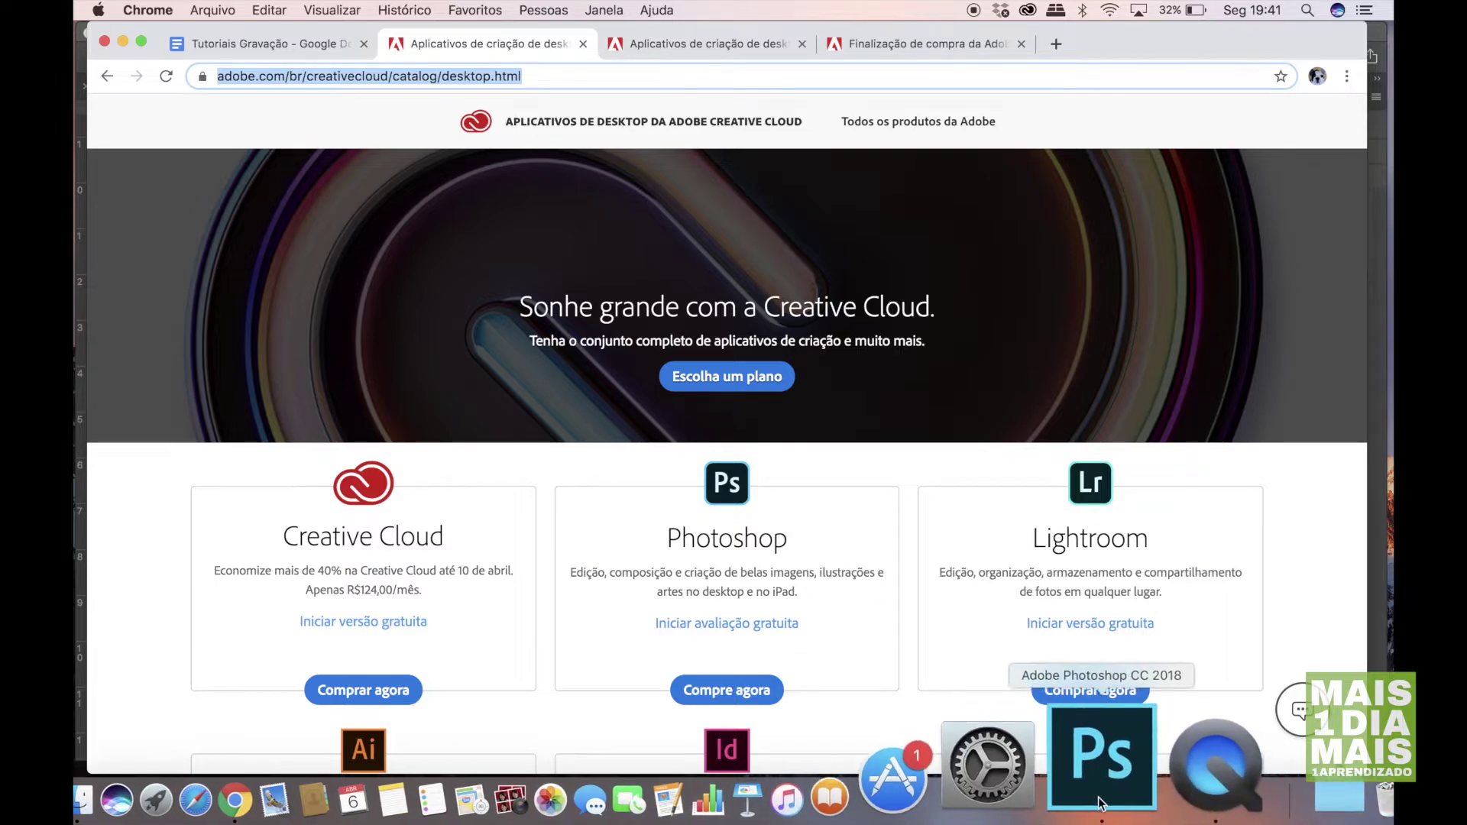
Return to the lesson outline and switch to Photoshop with Aula 03 – Layout.psd open.
click(291, 47)
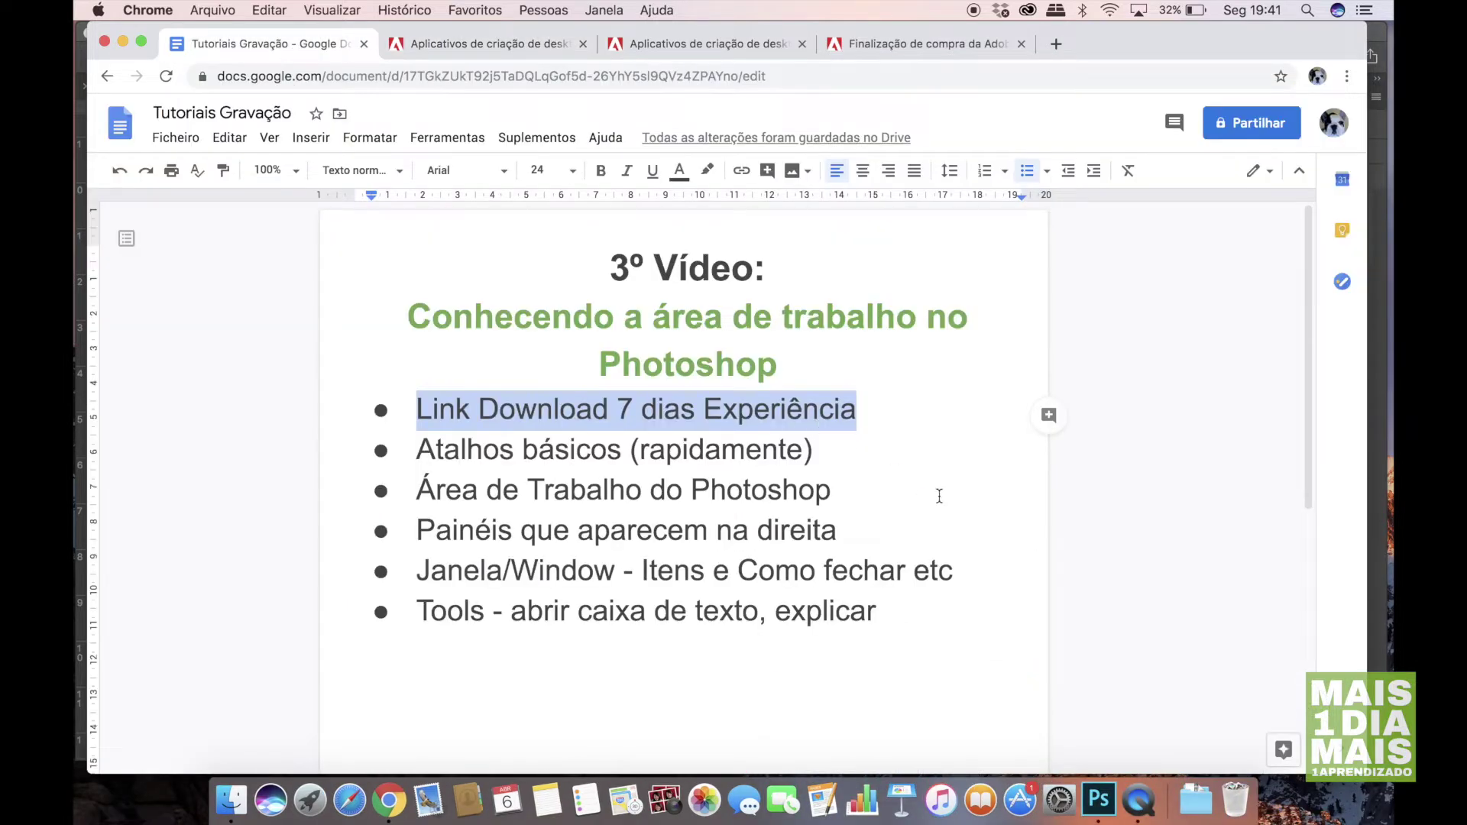
click(1101, 785)
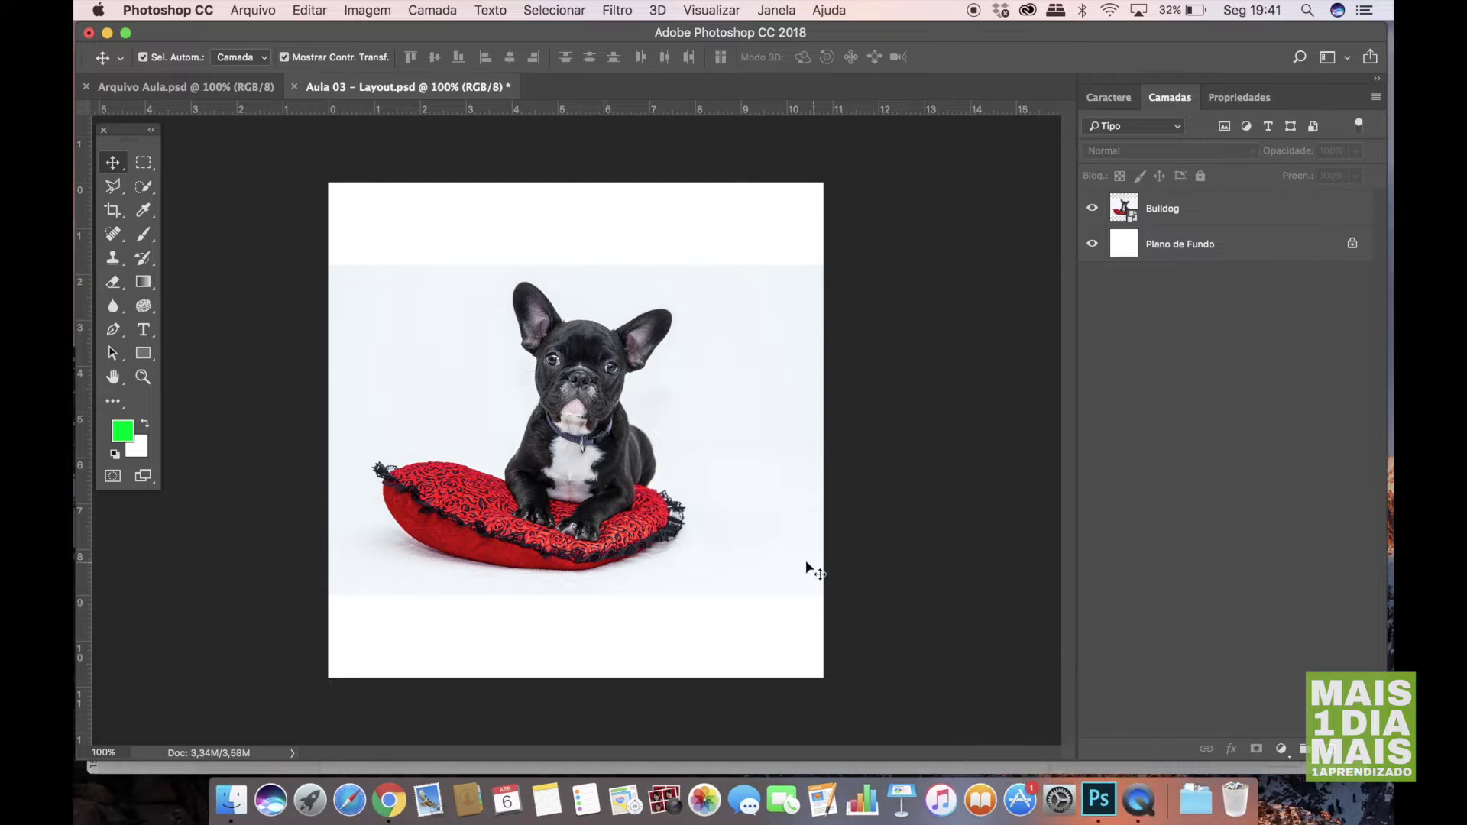
click(414, 392)
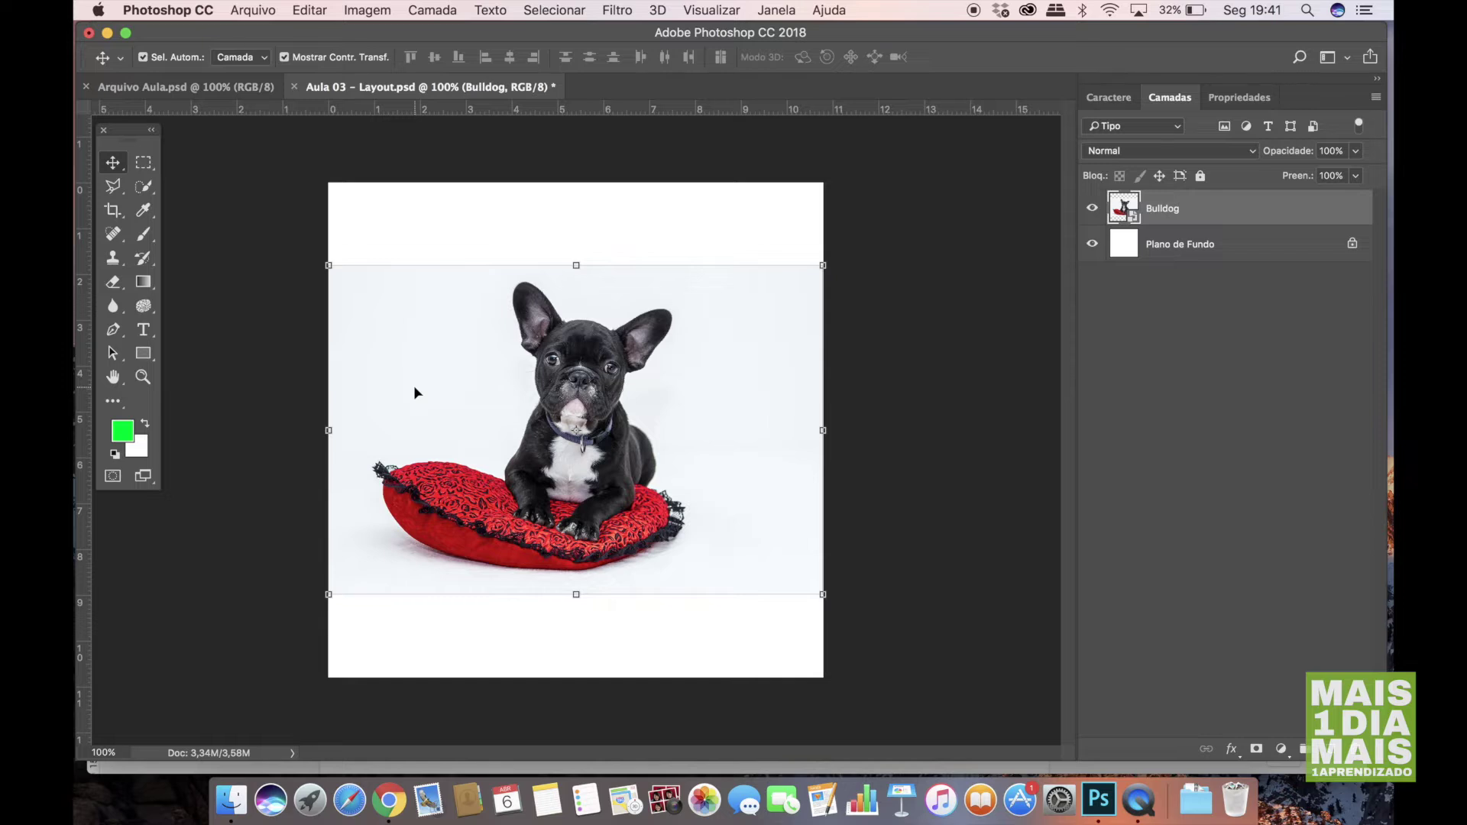
key(ctrl+t)
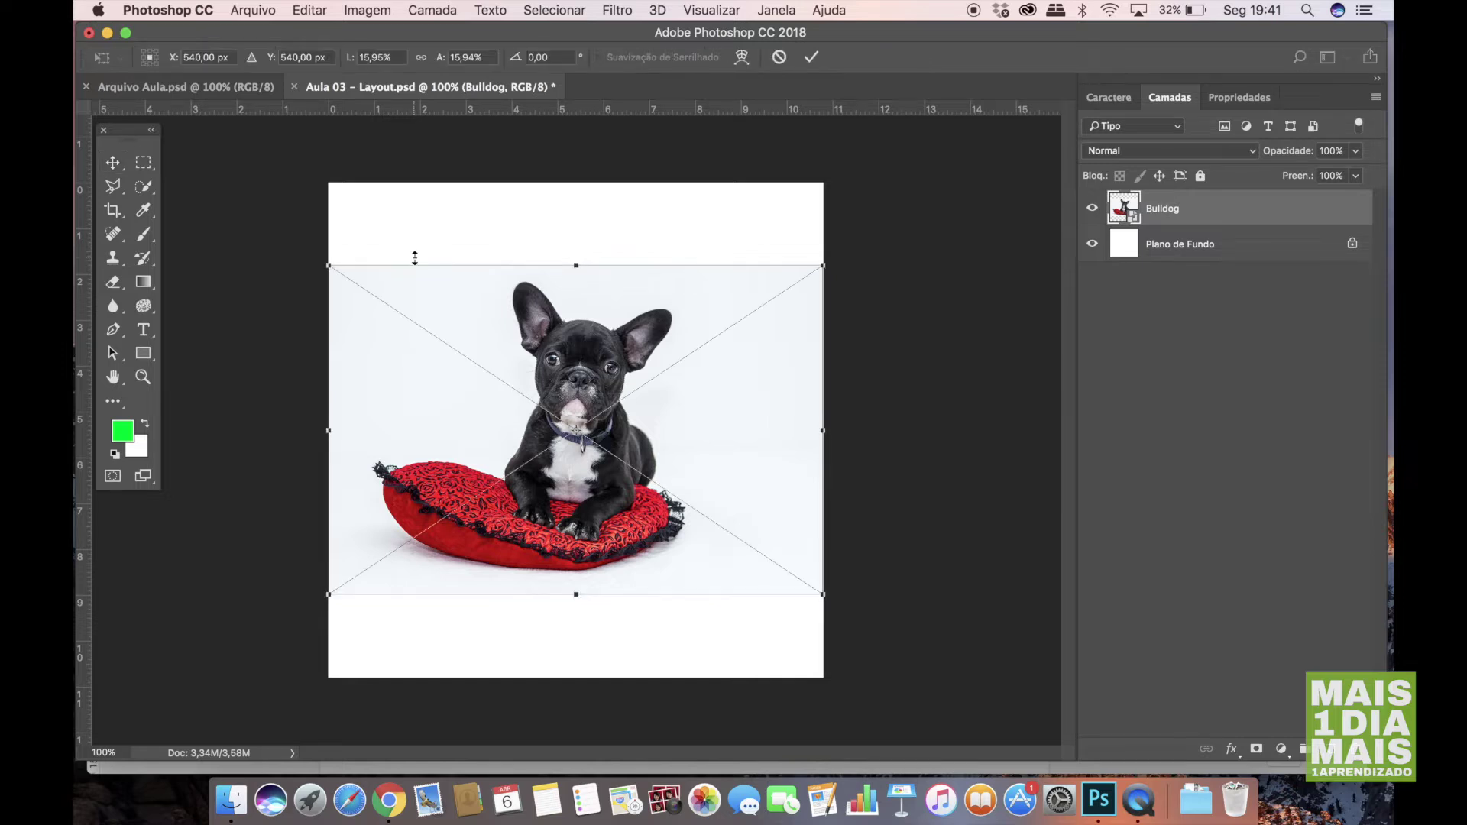
key(Escape)
click(385, 226)
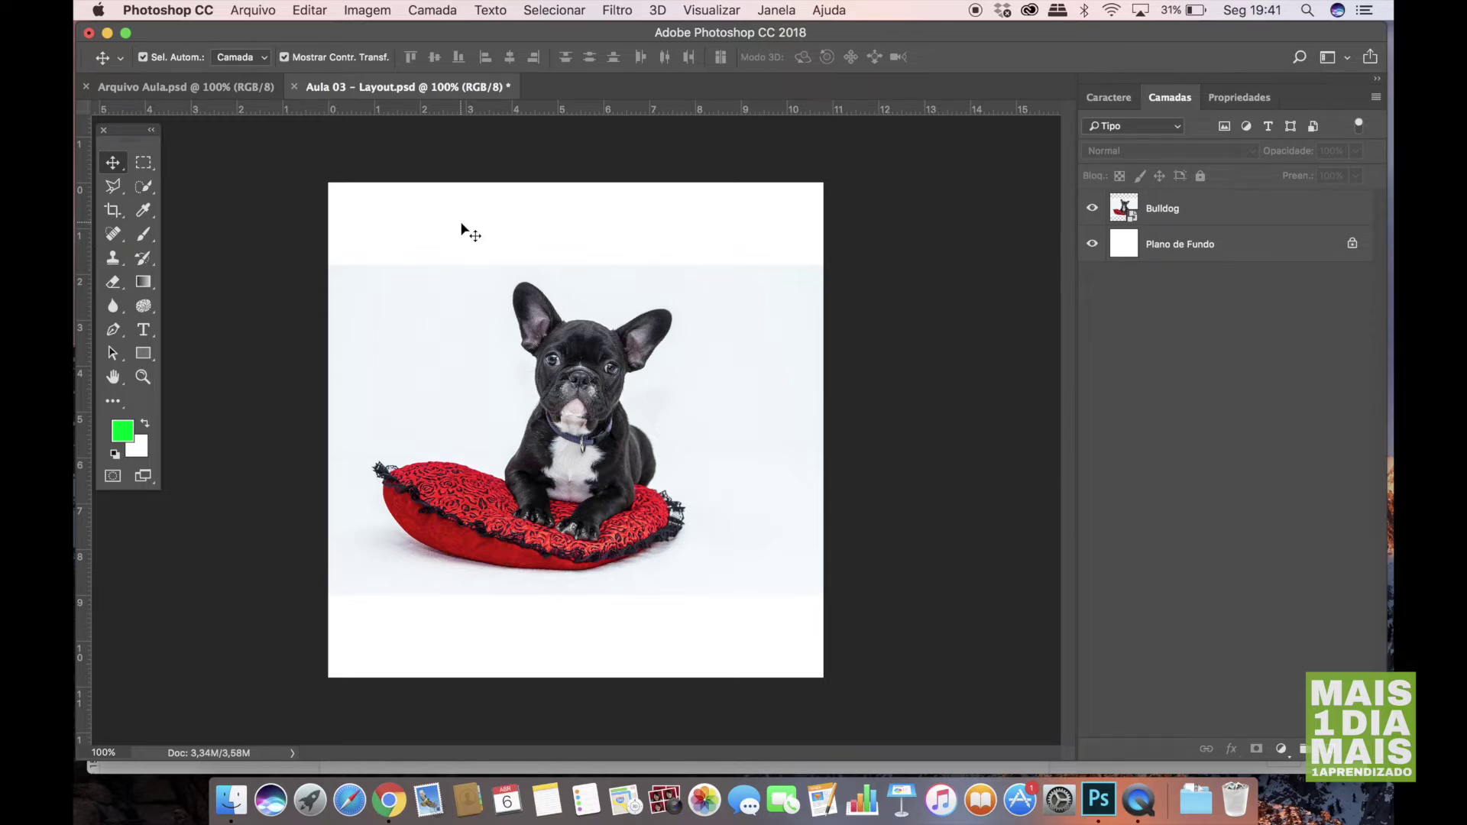
click(403, 341)
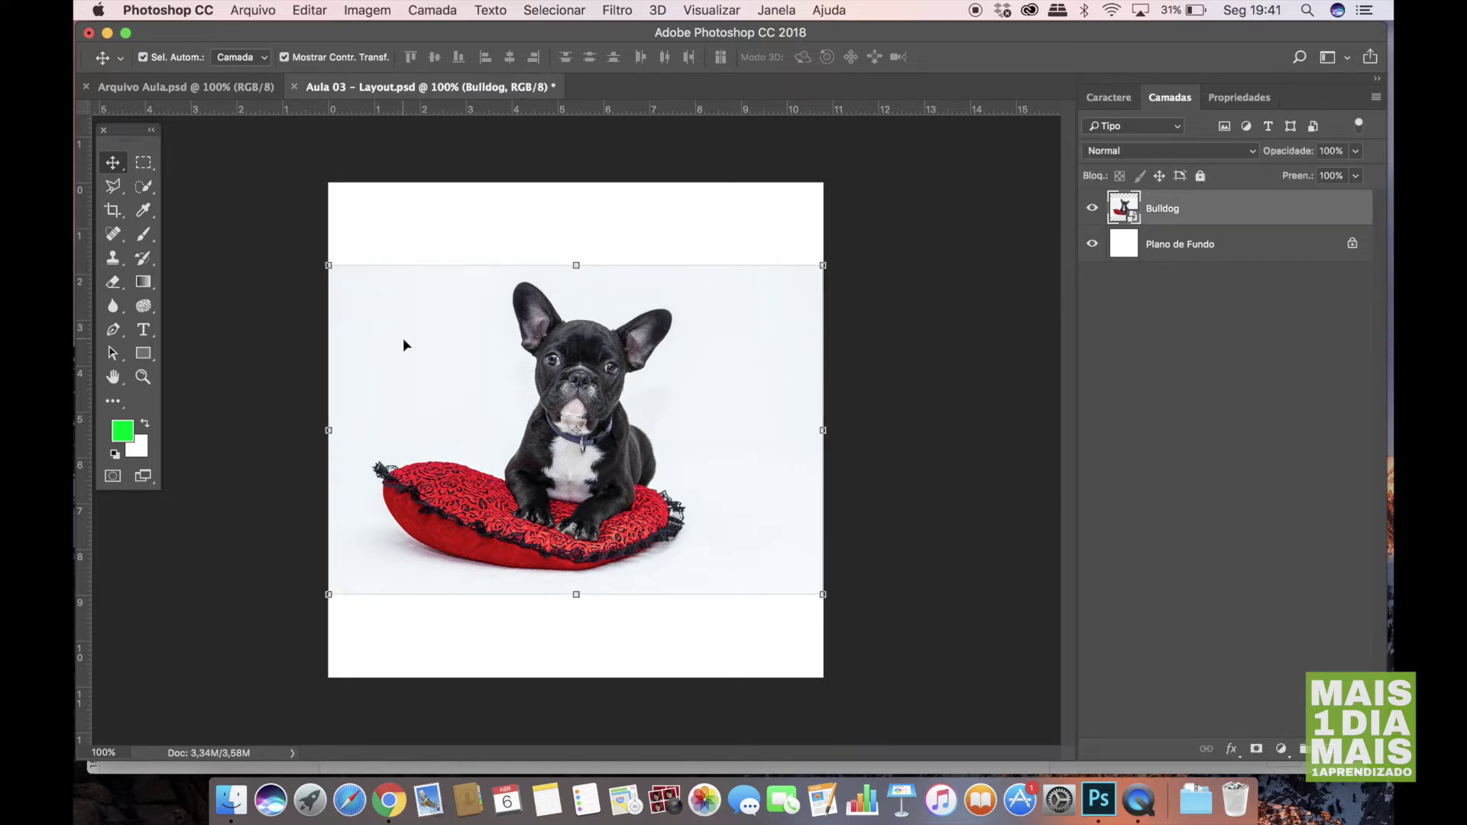
click(411, 214)
click(398, 287)
click(401, 230)
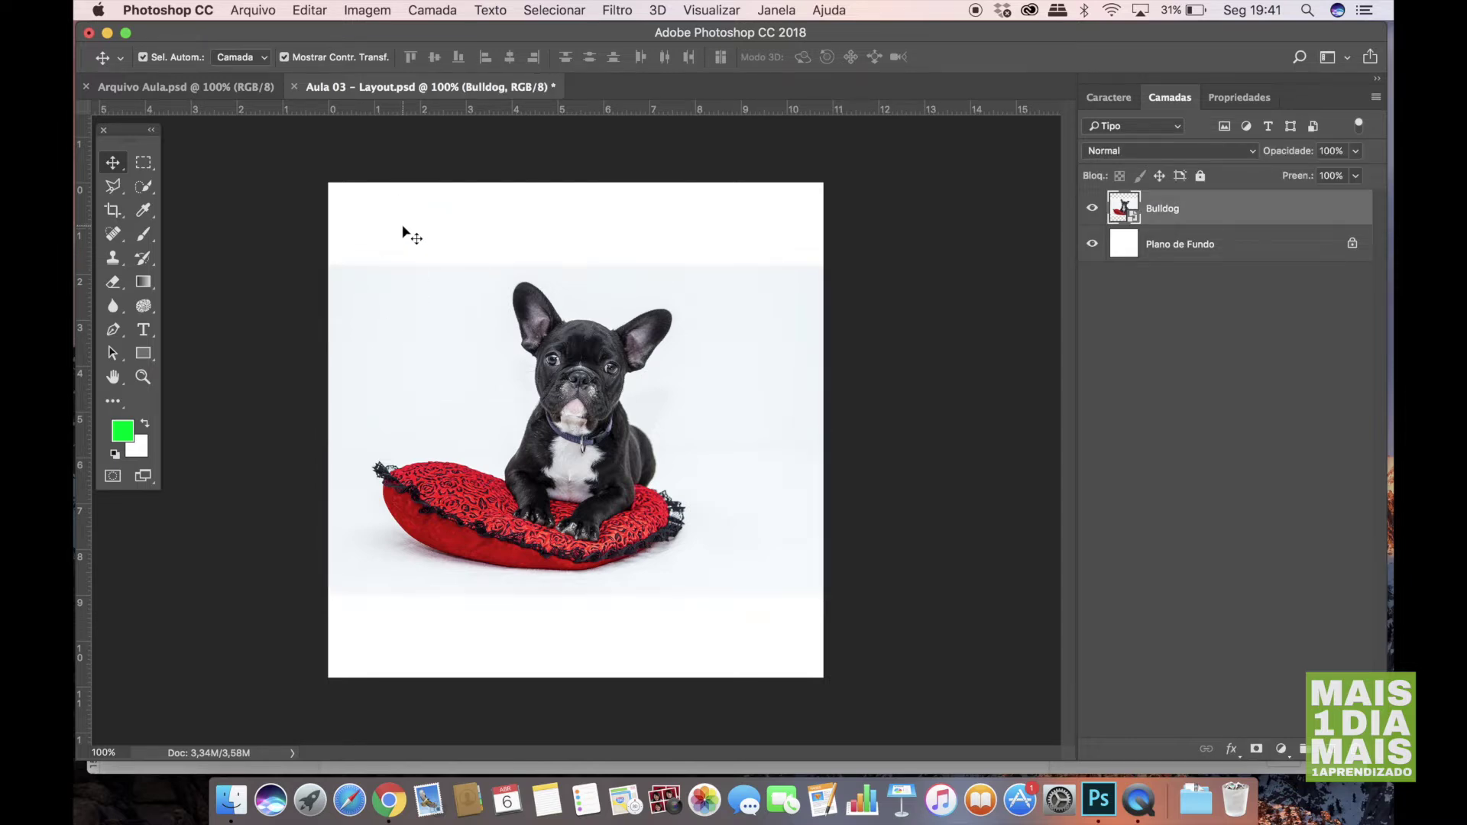
Place Bulldog.jpg from the AULA 03 folder as an embedded image, keeping its default size and position.
click(271, 9)
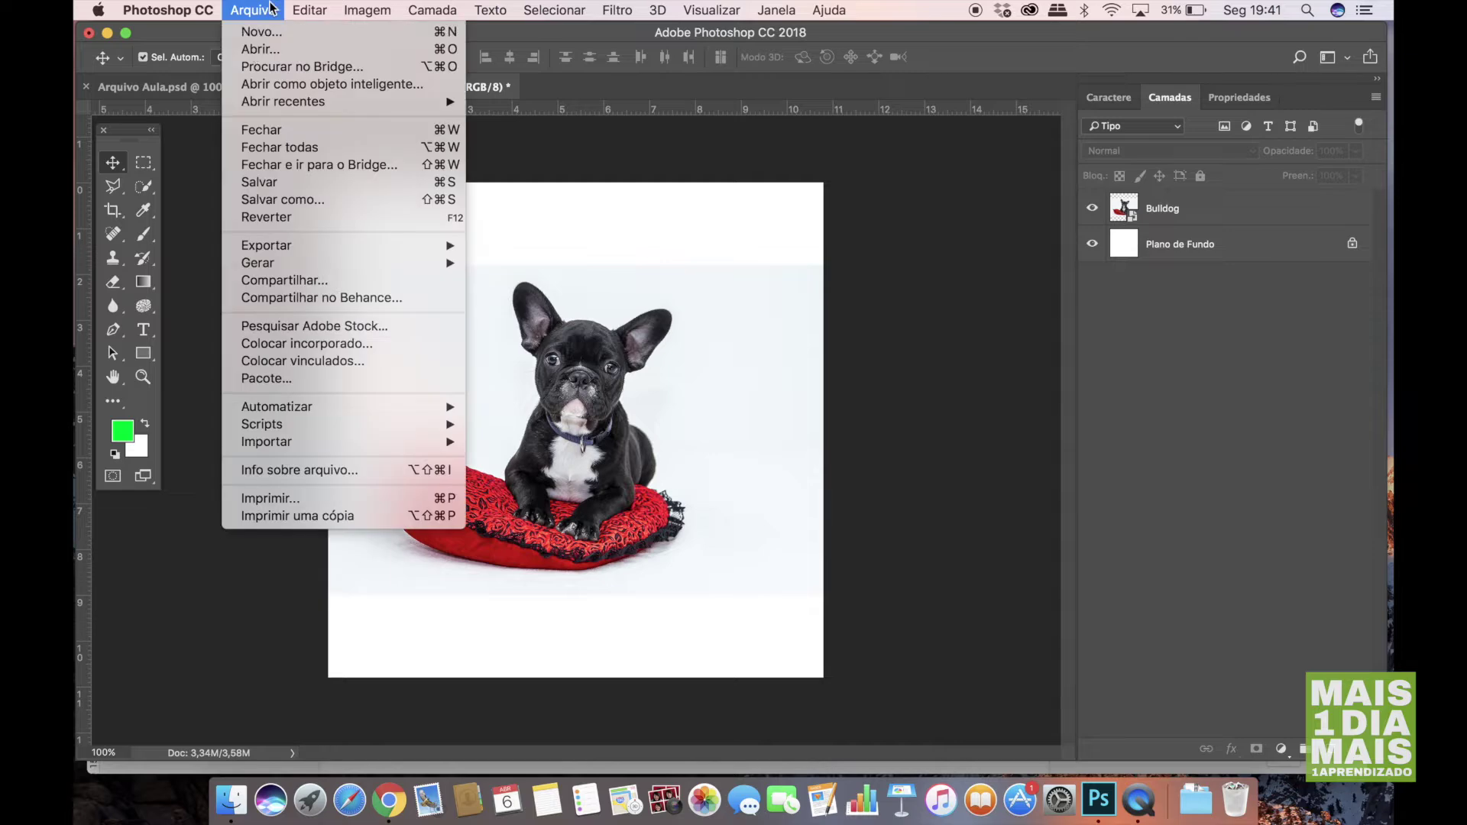
click(304, 349)
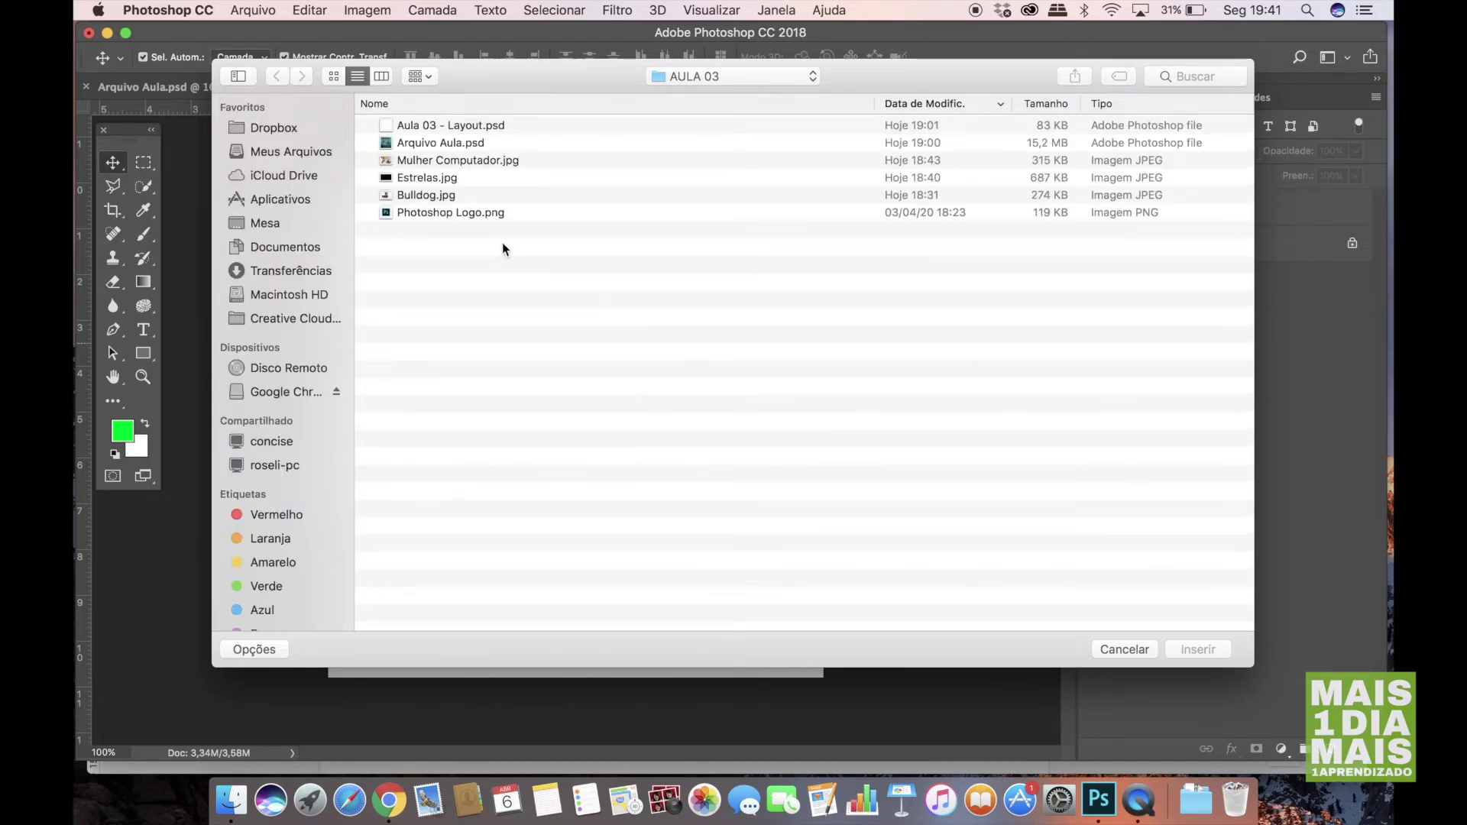
click(449, 195)
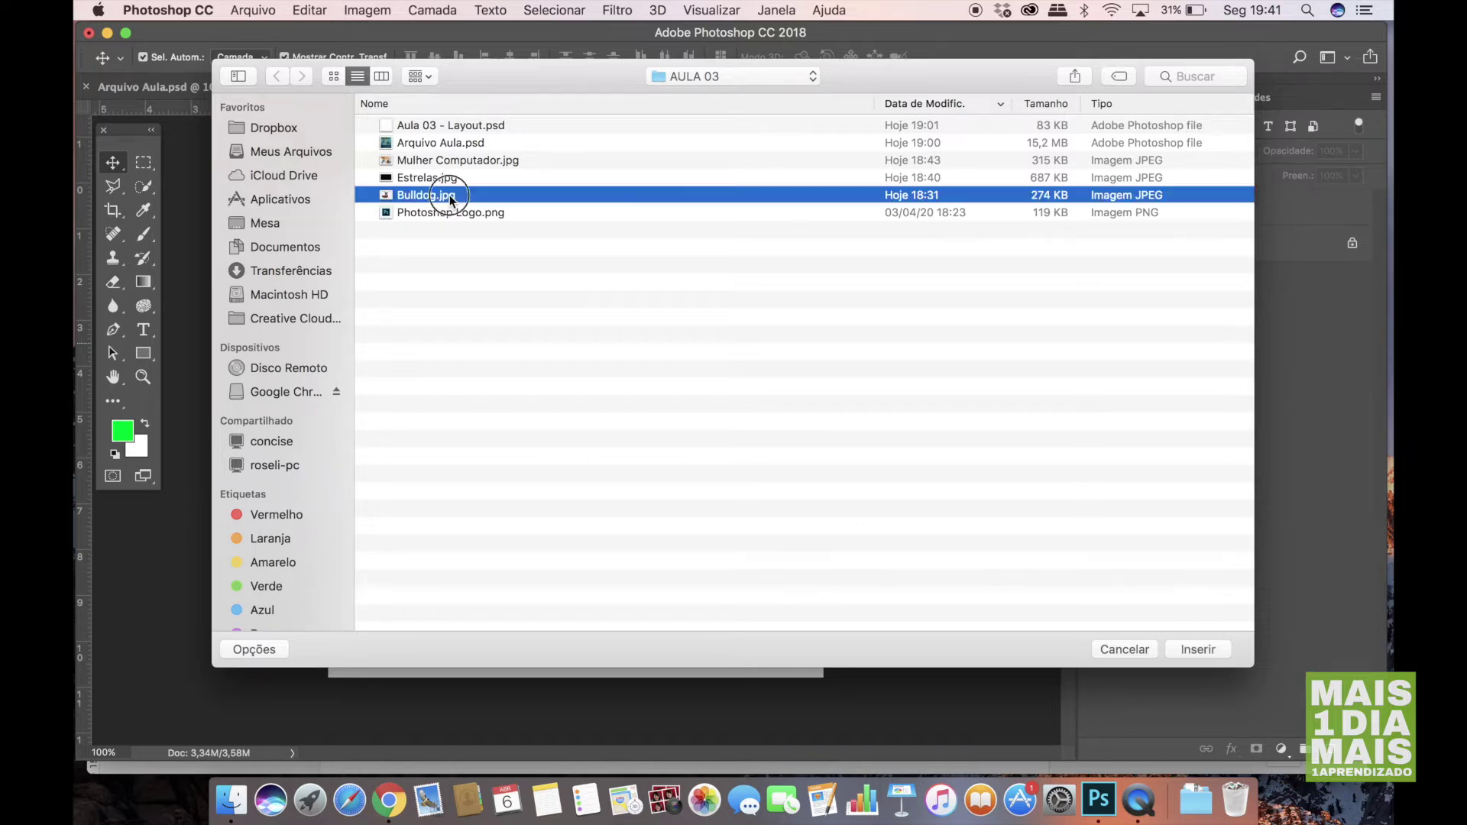
click(1180, 647)
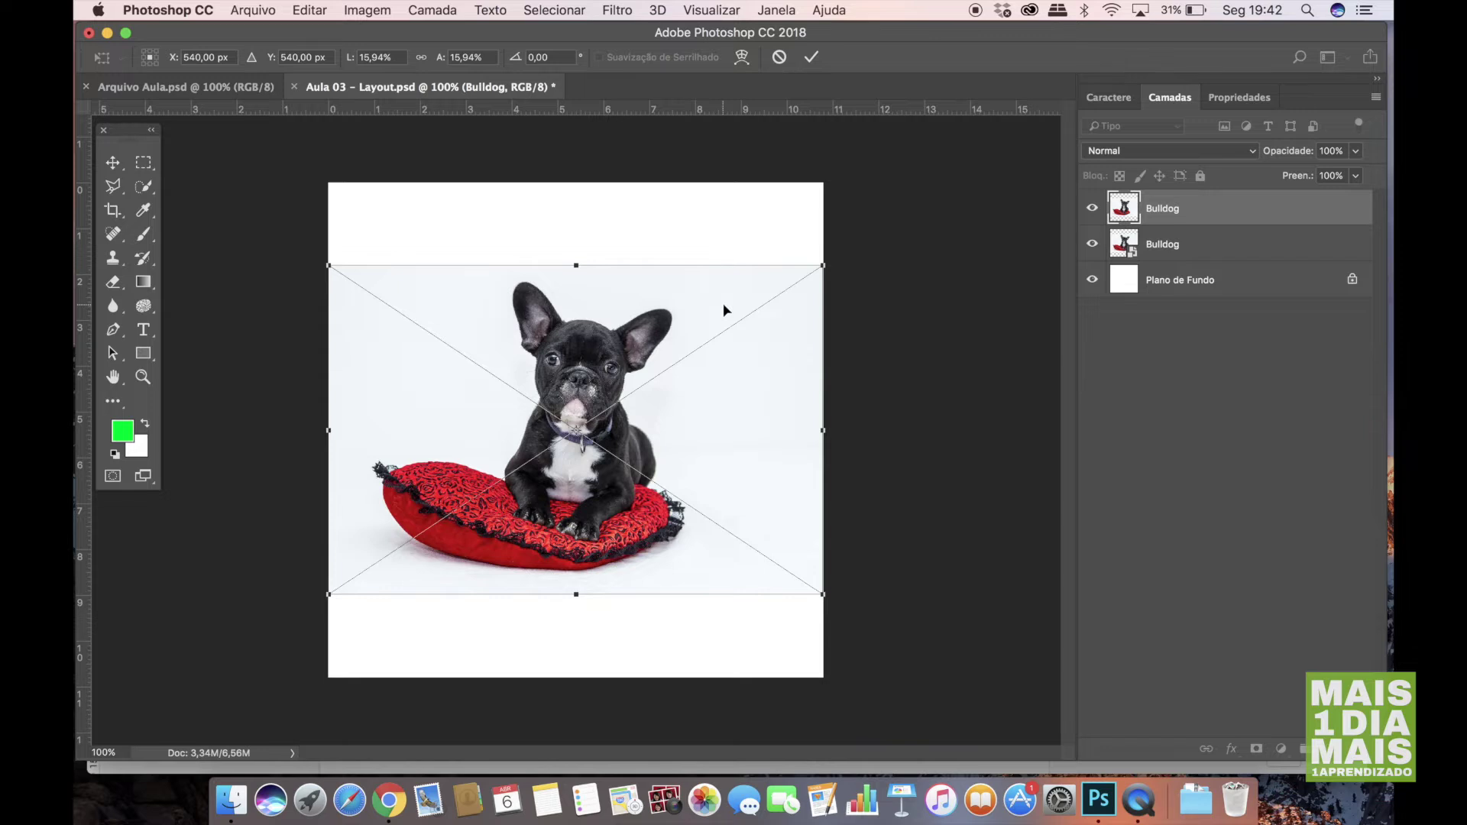
key(Return)
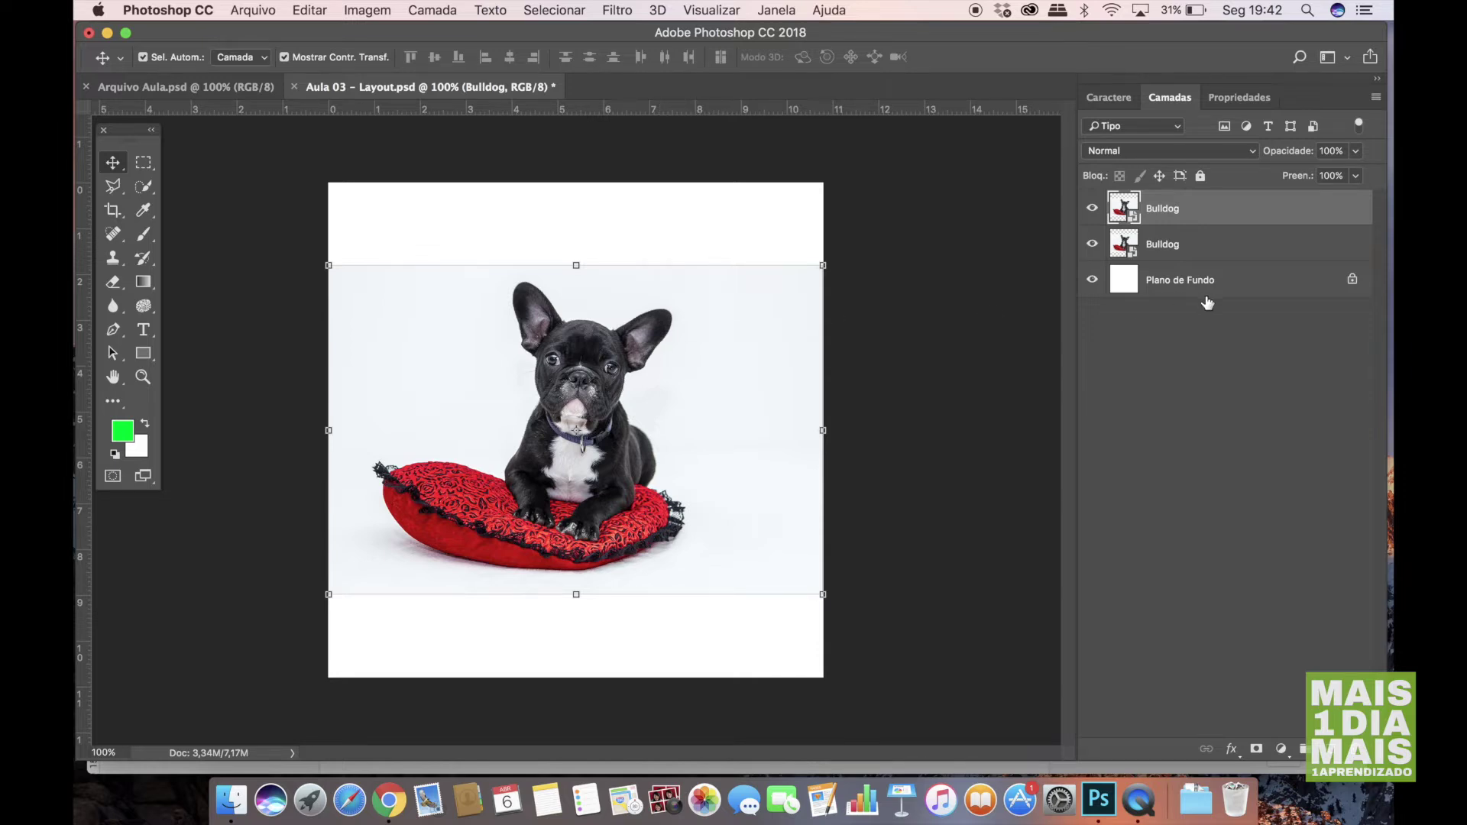
click(1159, 245)
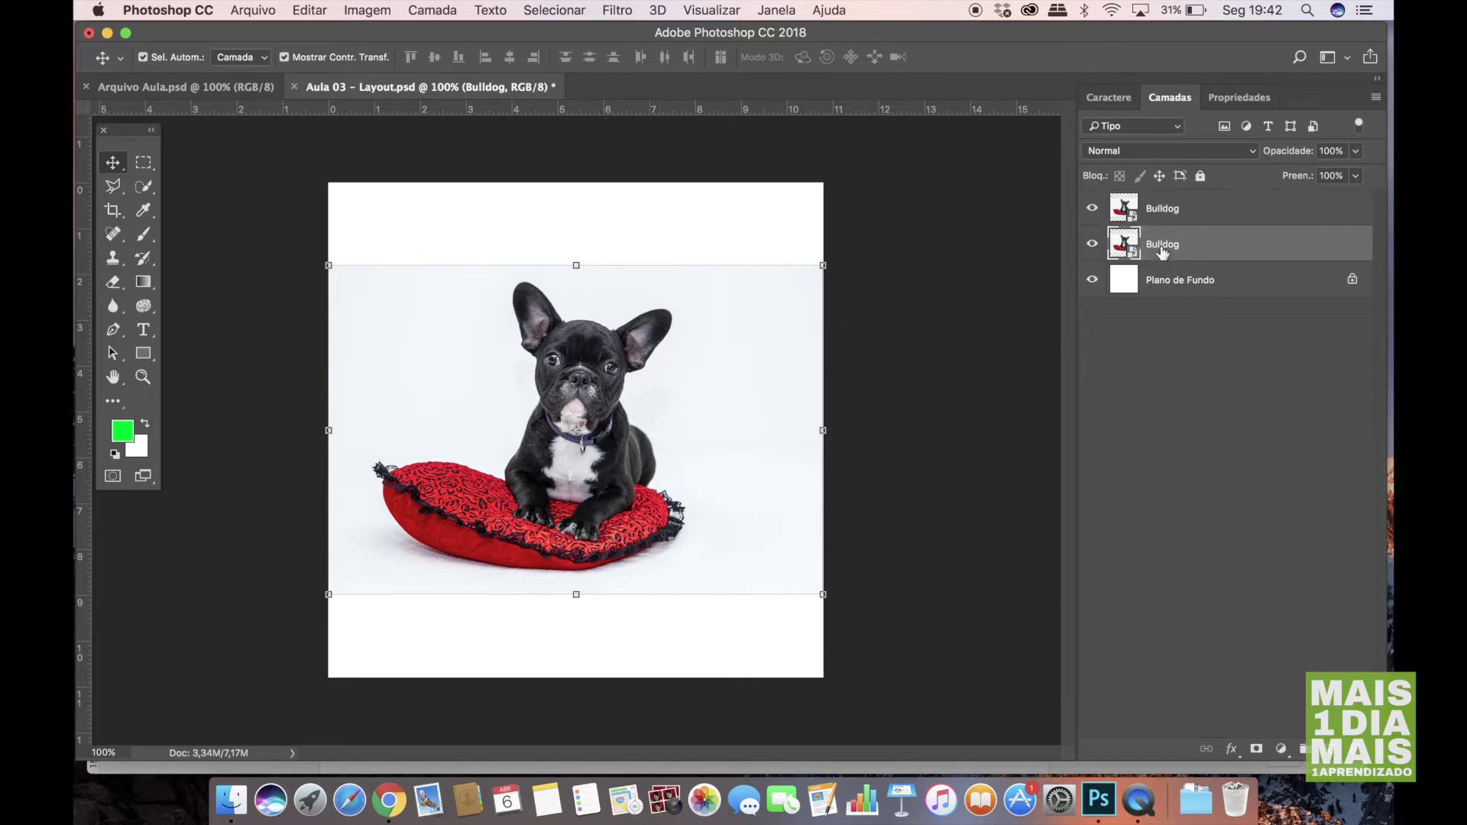
click(1166, 215)
click(1164, 236)
click(1165, 213)
click(1164, 241)
click(1165, 212)
click(1165, 244)
click(1164, 214)
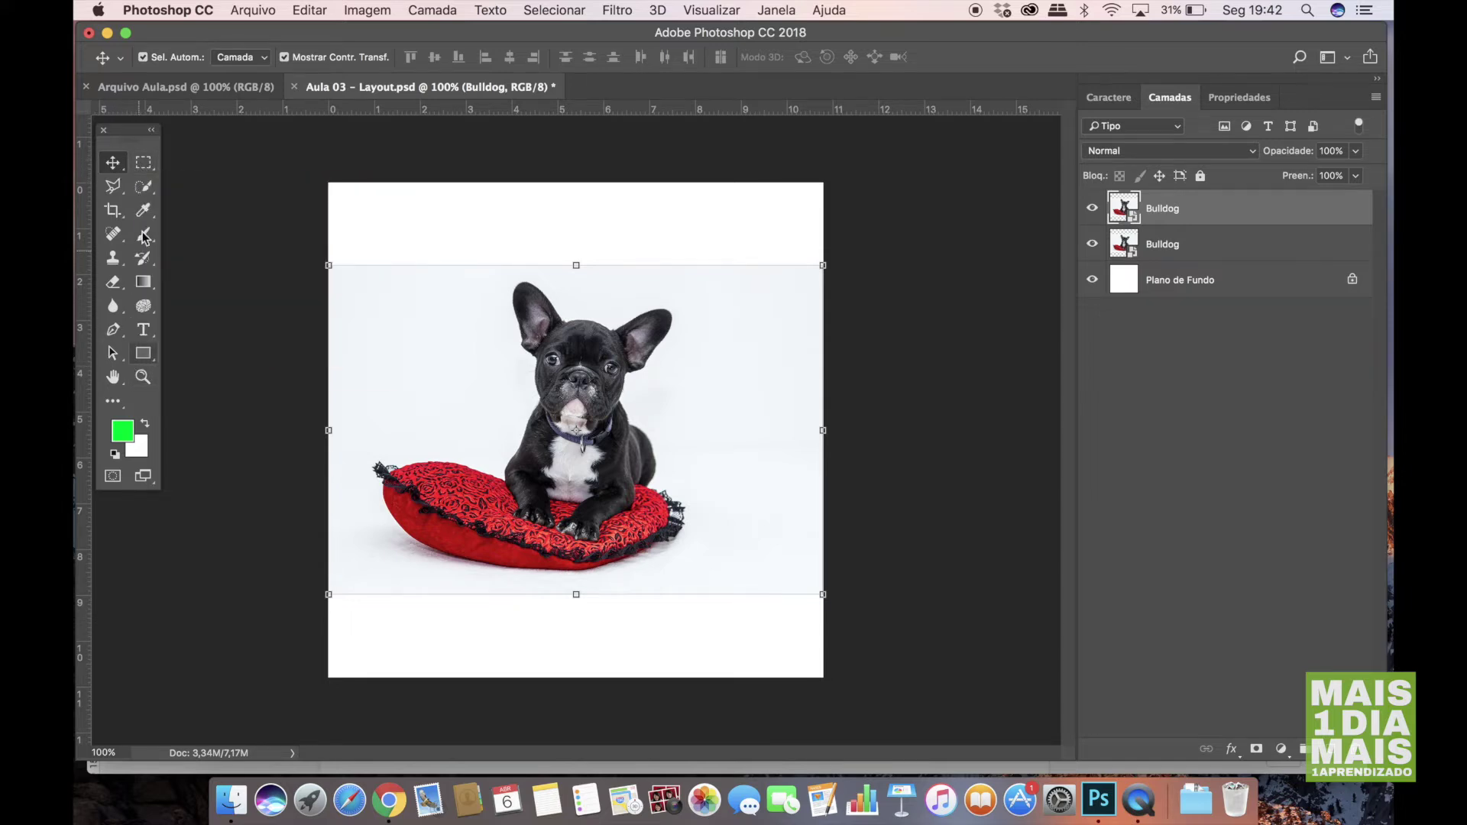
Draw a freehand Lasso selection around the bulldog and rasterize the upper Bulldog layer.
click(145, 166)
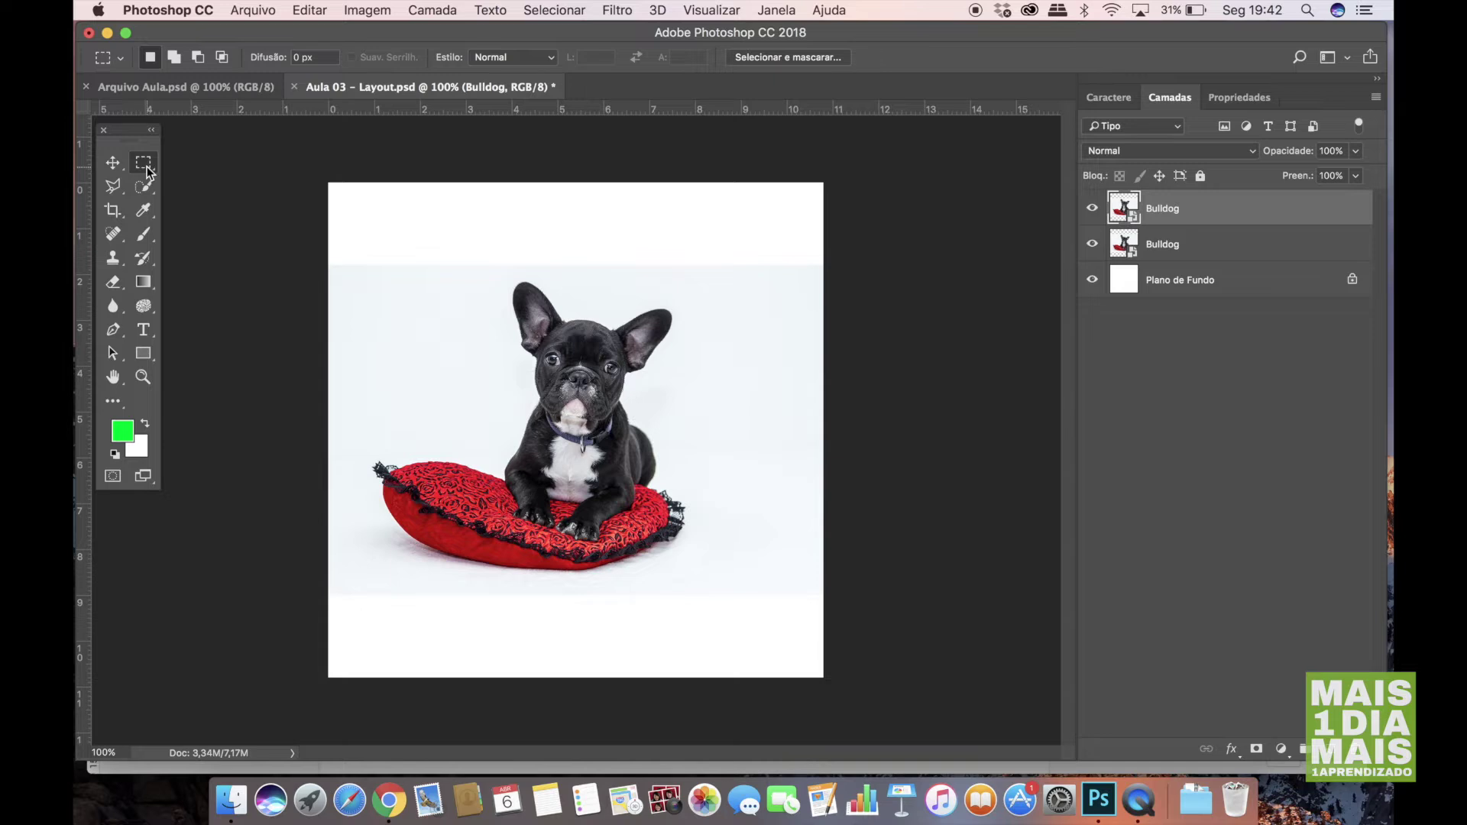
mouse_move(146, 165)
mouse_down()
mouse_move(197, 160)
mouse_move(207, 182)
mouse_move(201, 163)
mouse_up()
drag(113, 185, 178, 189)
click(177, 187)
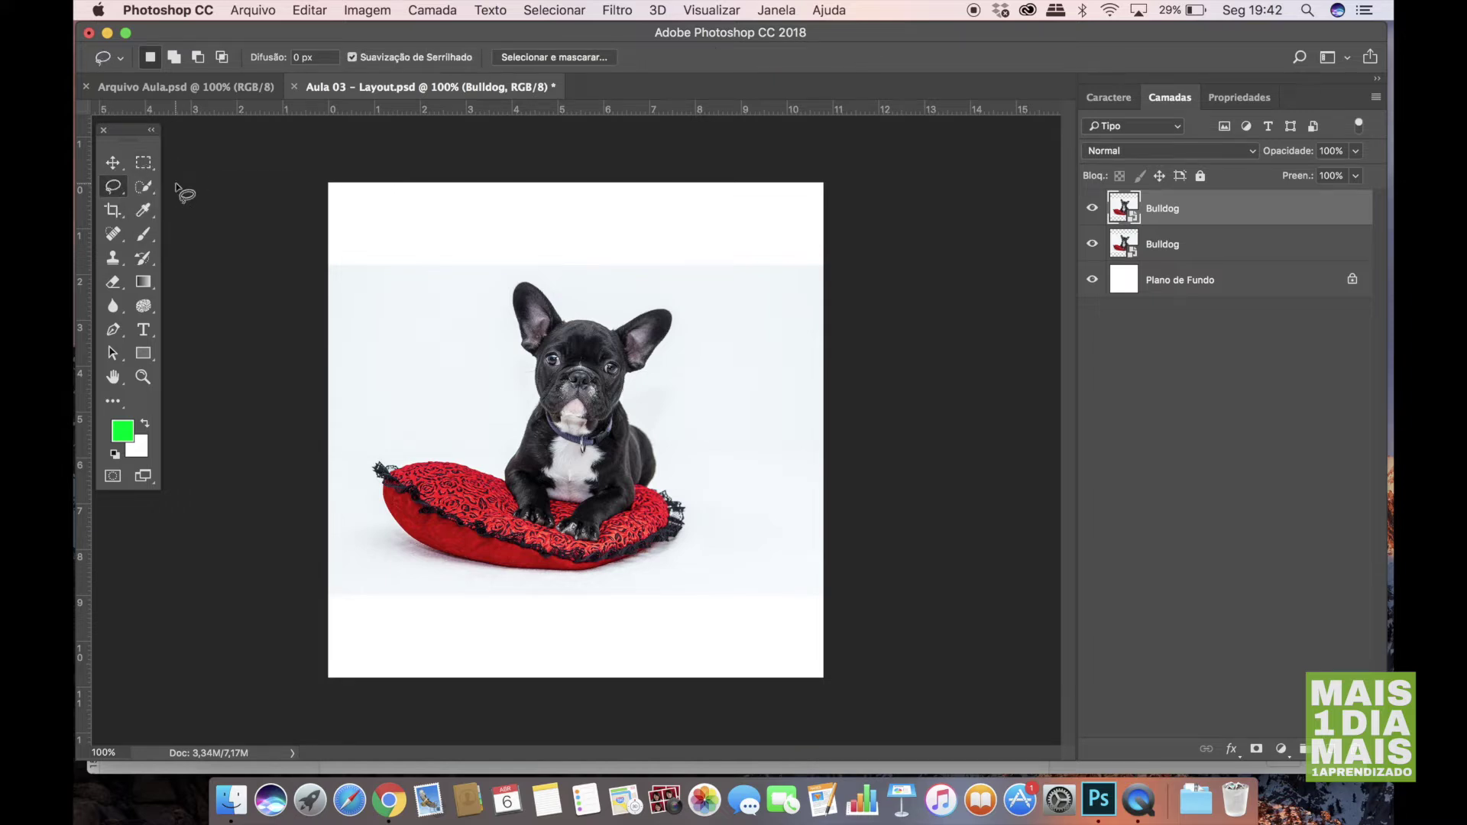
click(507, 290)
mouse_move(506, 289)
mouse_down()
mouse_move(533, 405)
mouse_move(504, 472)
mouse_move(514, 523)
mouse_move(601, 549)
mouse_move(660, 472)
mouse_move(634, 391)
mouse_move(682, 301)
mouse_move(581, 303)
mouse_move(508, 288)
mouse_up()
right_click(1170, 212)
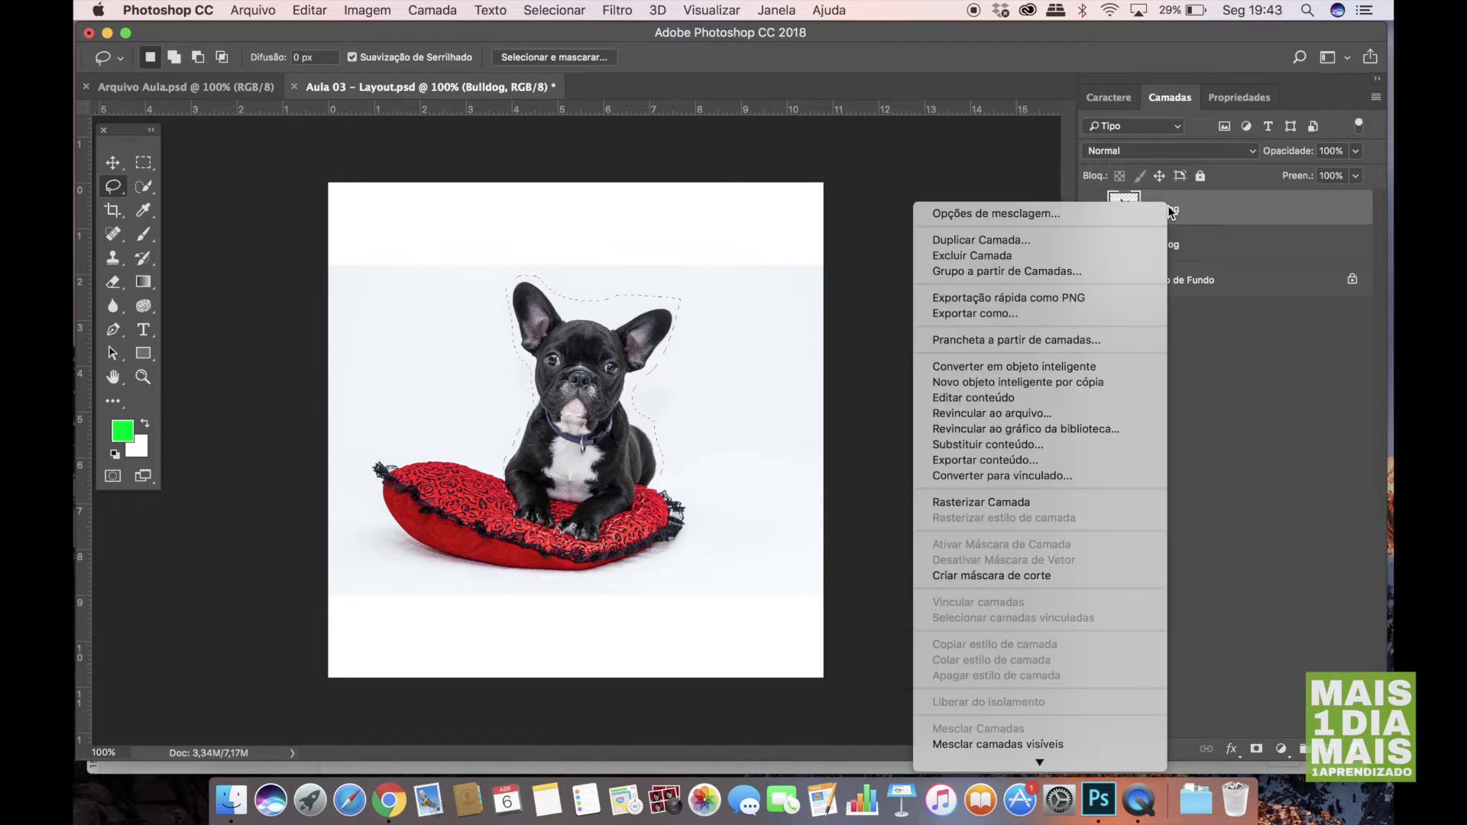
click(1046, 501)
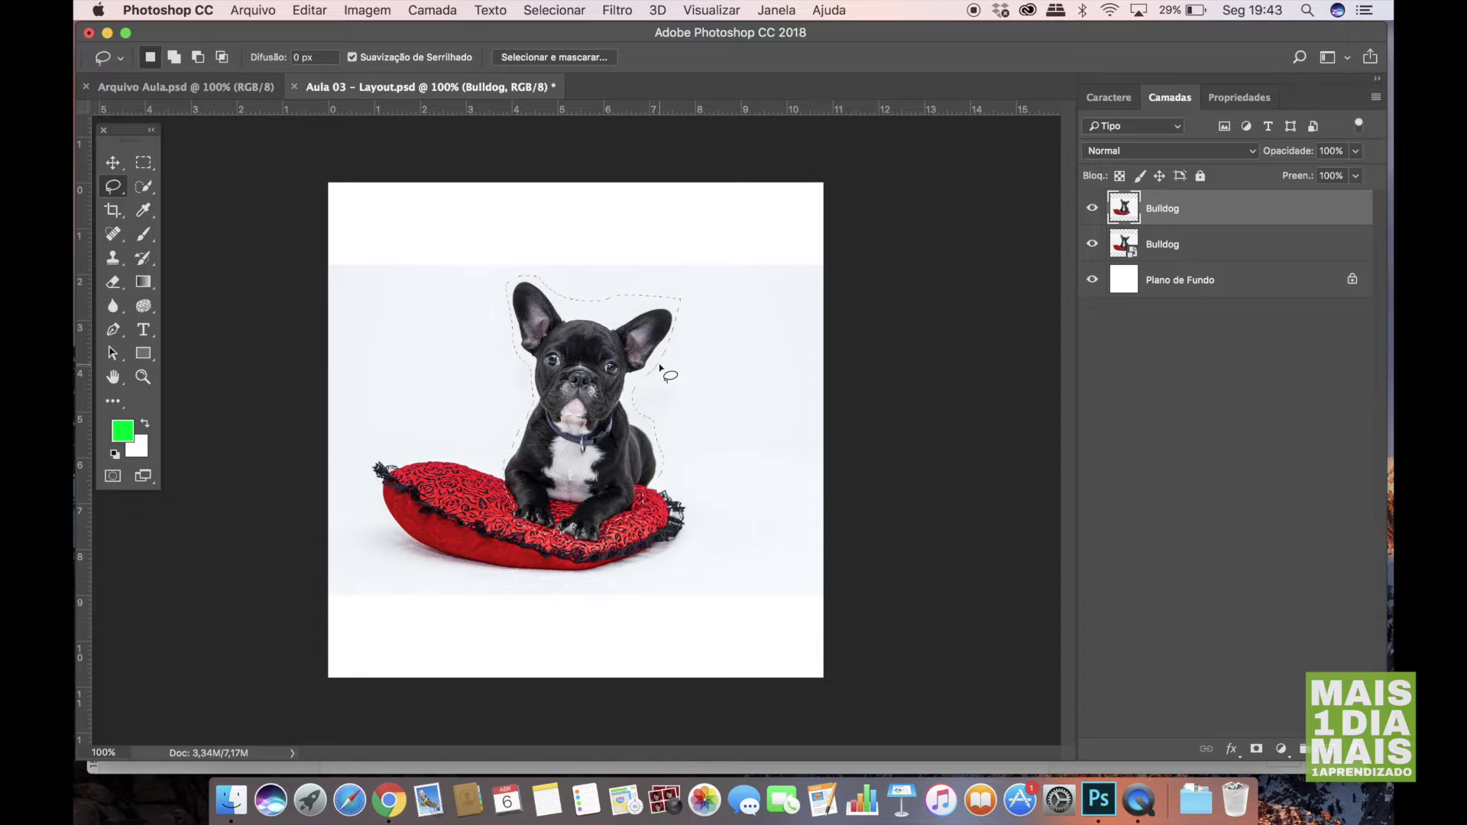
Try deleting the selected dog area from the upper Bulldog layer with the lower one hidden, and undo the deletion.
key(Delete)
click(1161, 252)
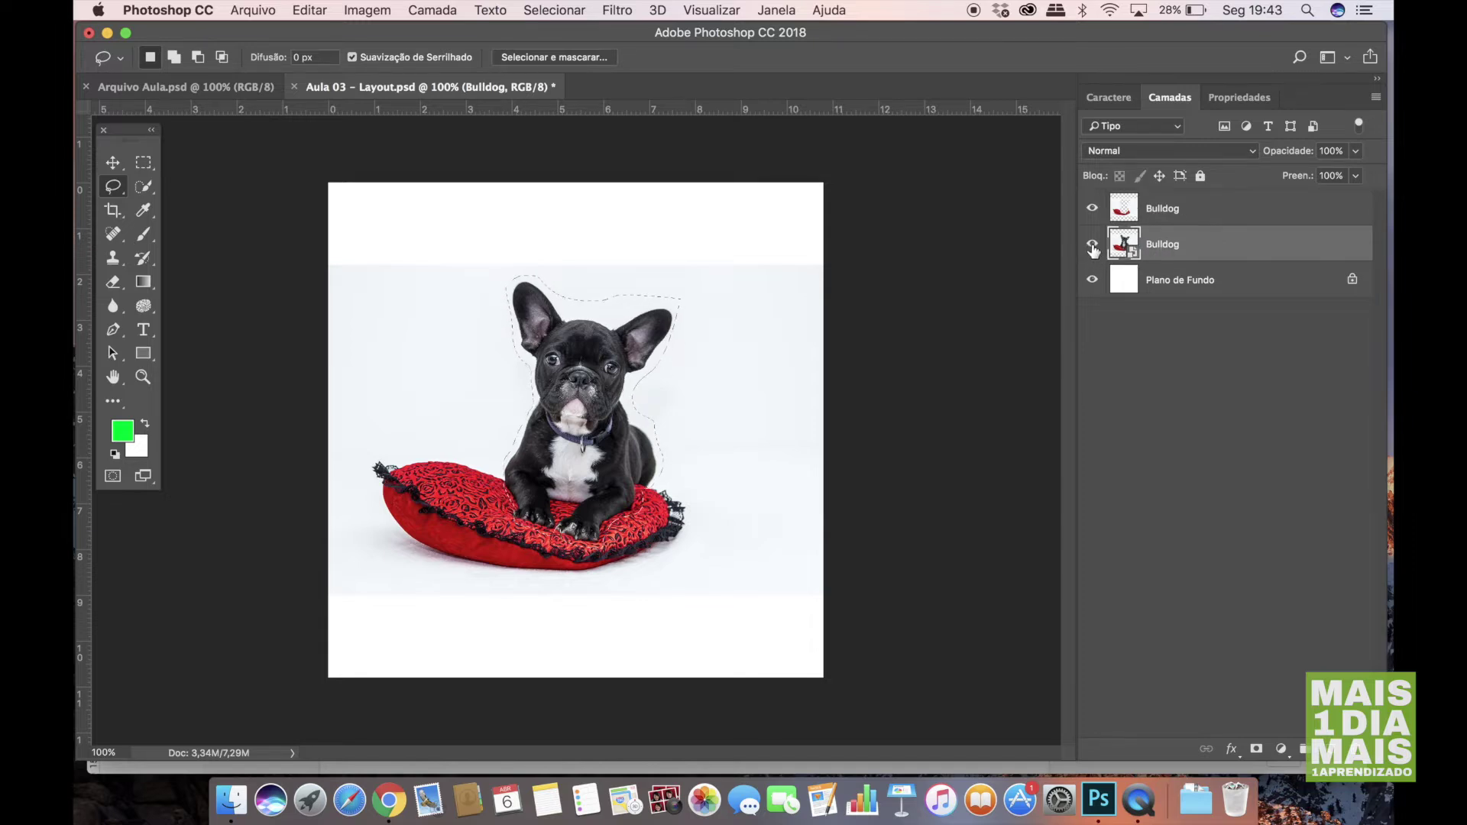
click(1092, 249)
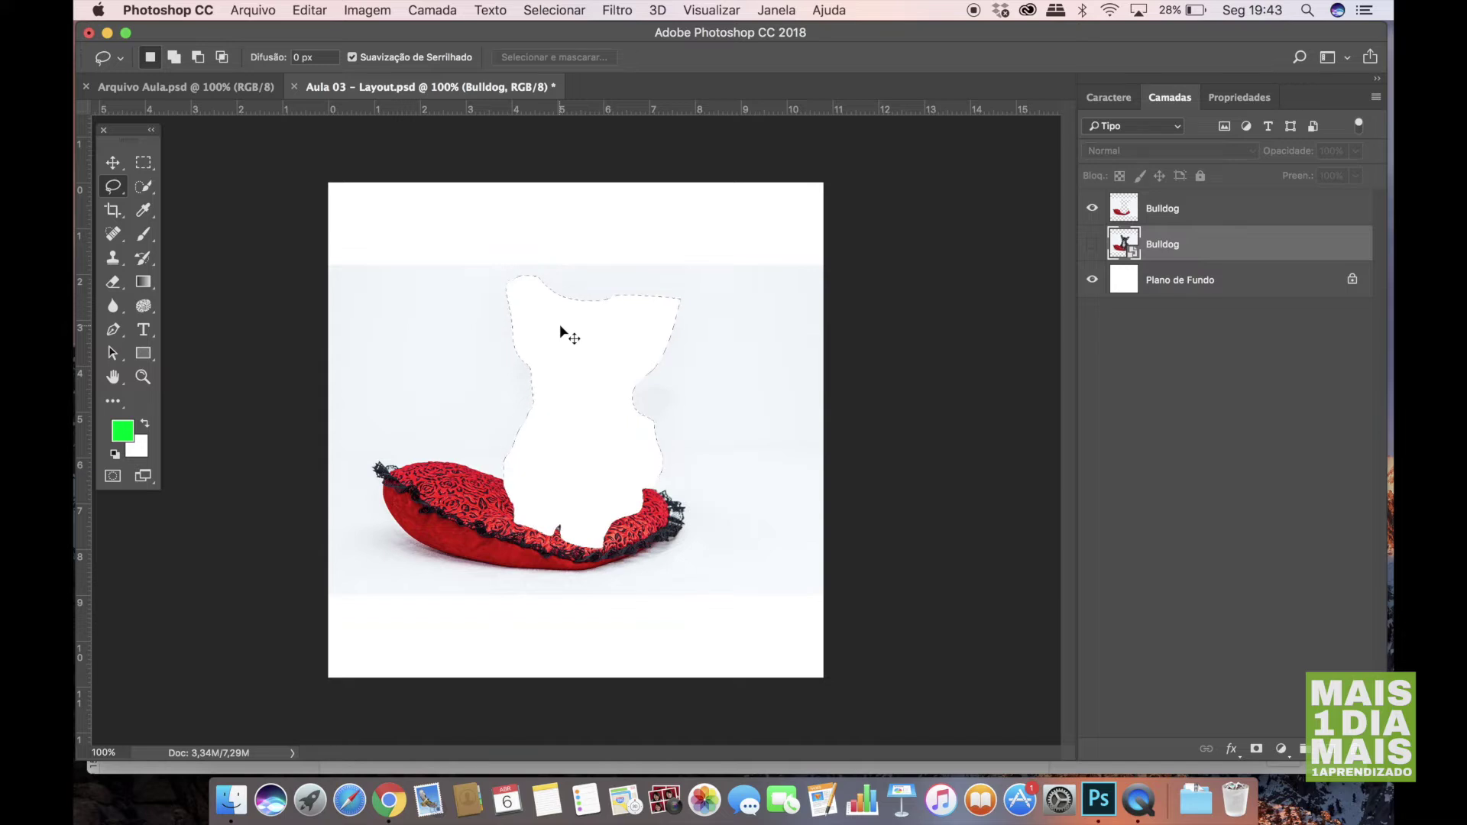
key(super+z)
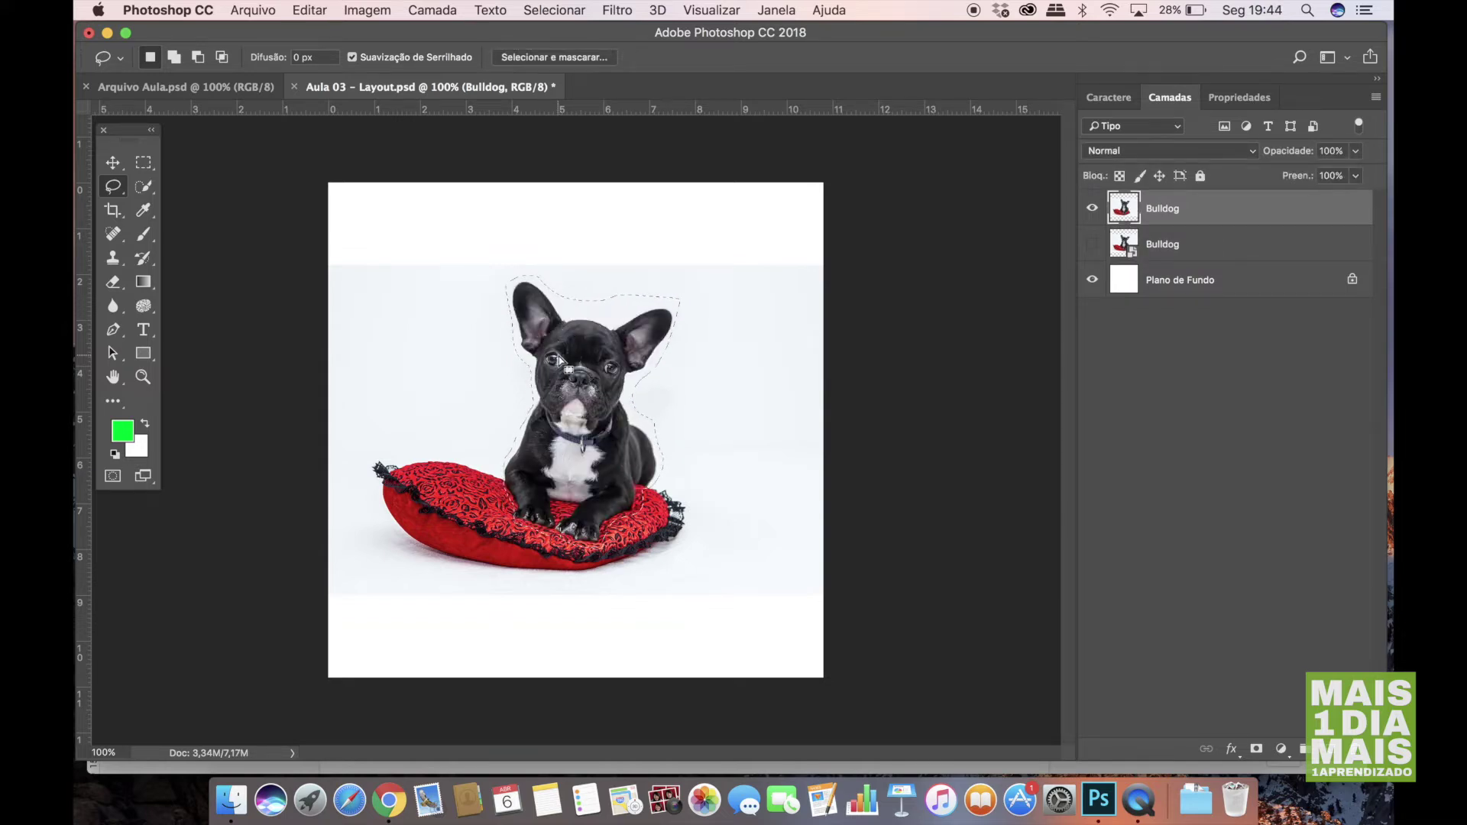
Invert the selection and delete everything around the bulldog from the upper Bulldog layer.
click(536, 12)
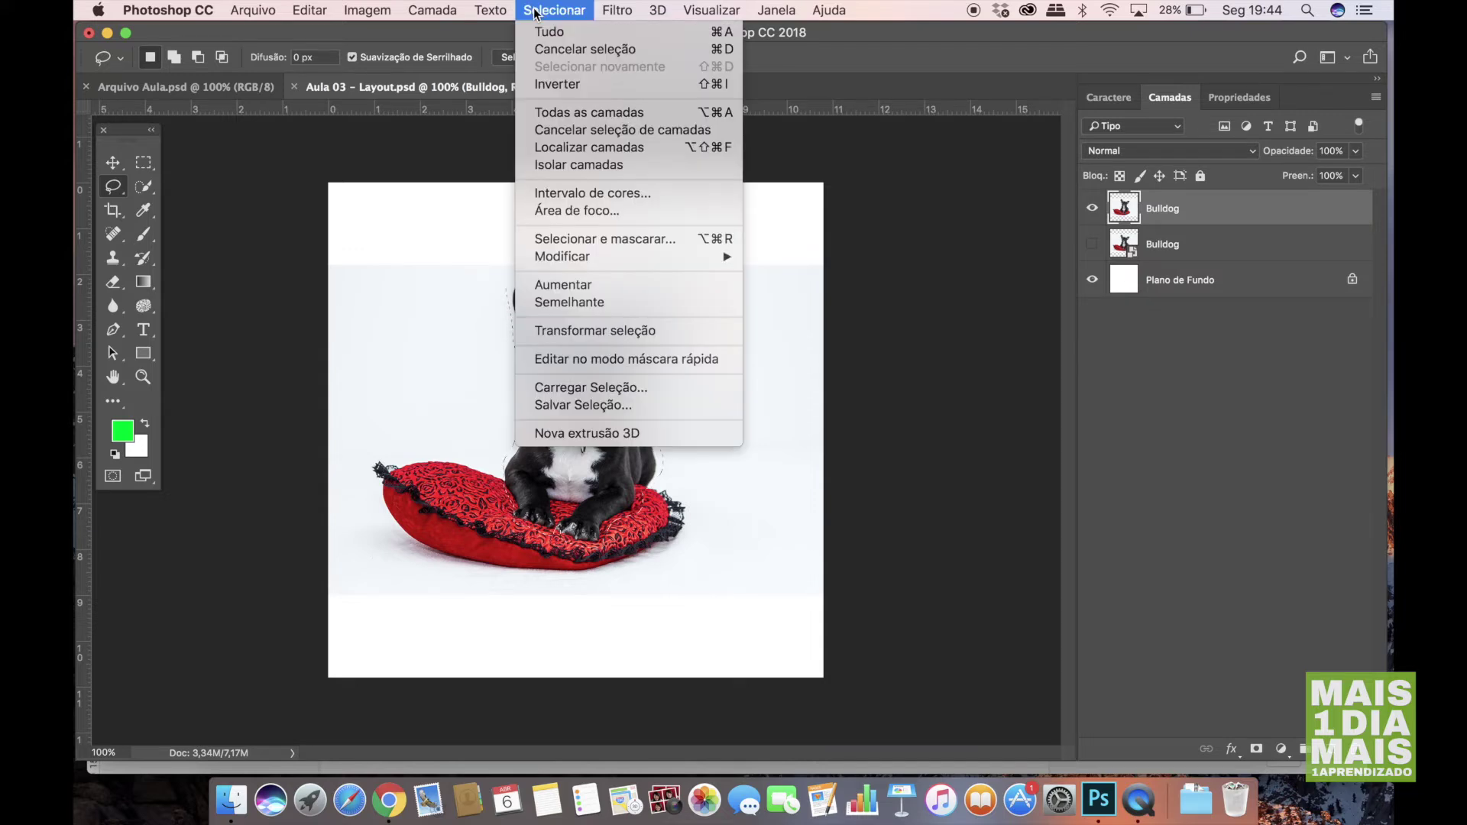
click(546, 85)
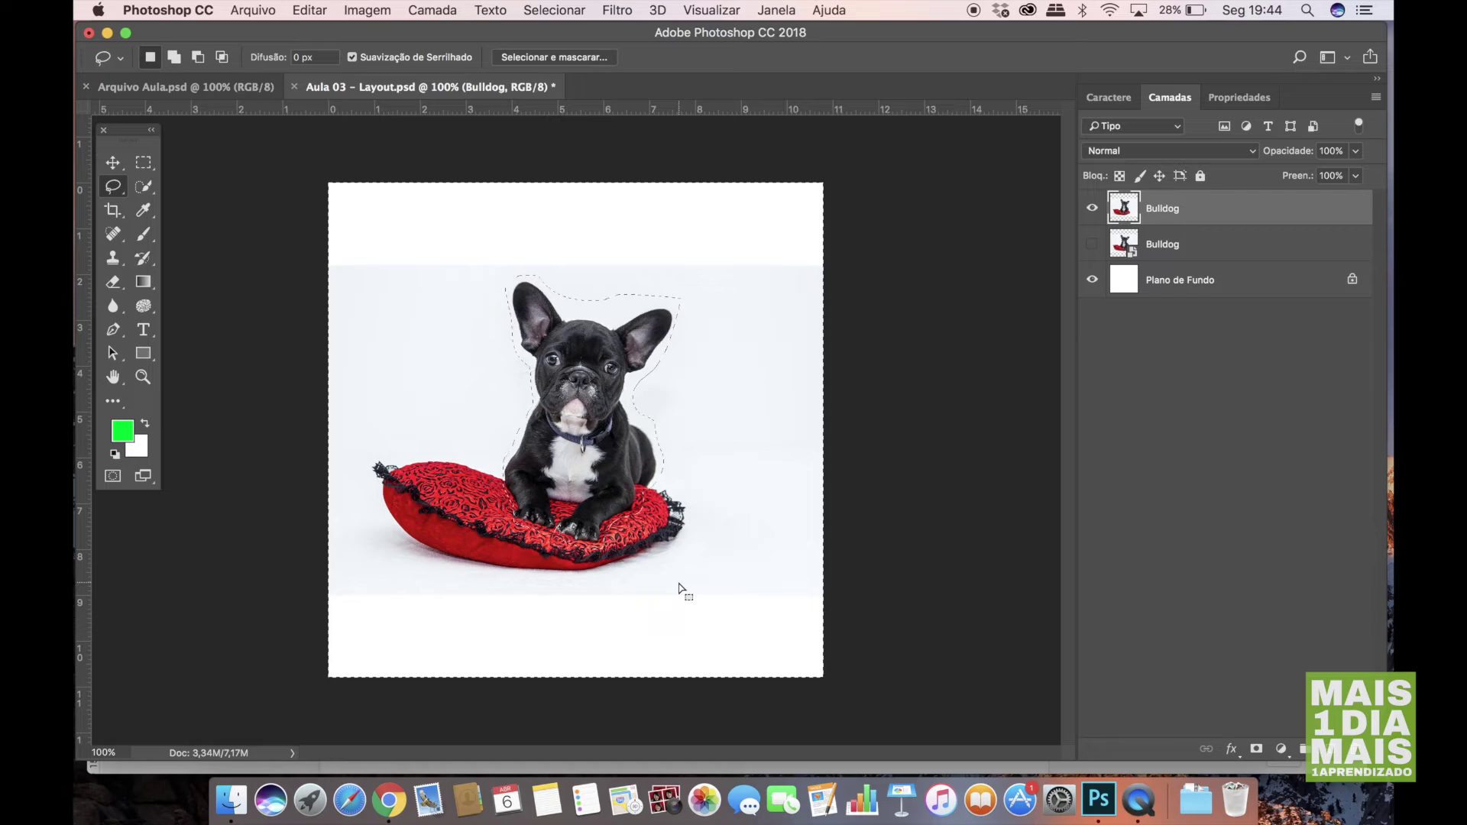
key(Delete)
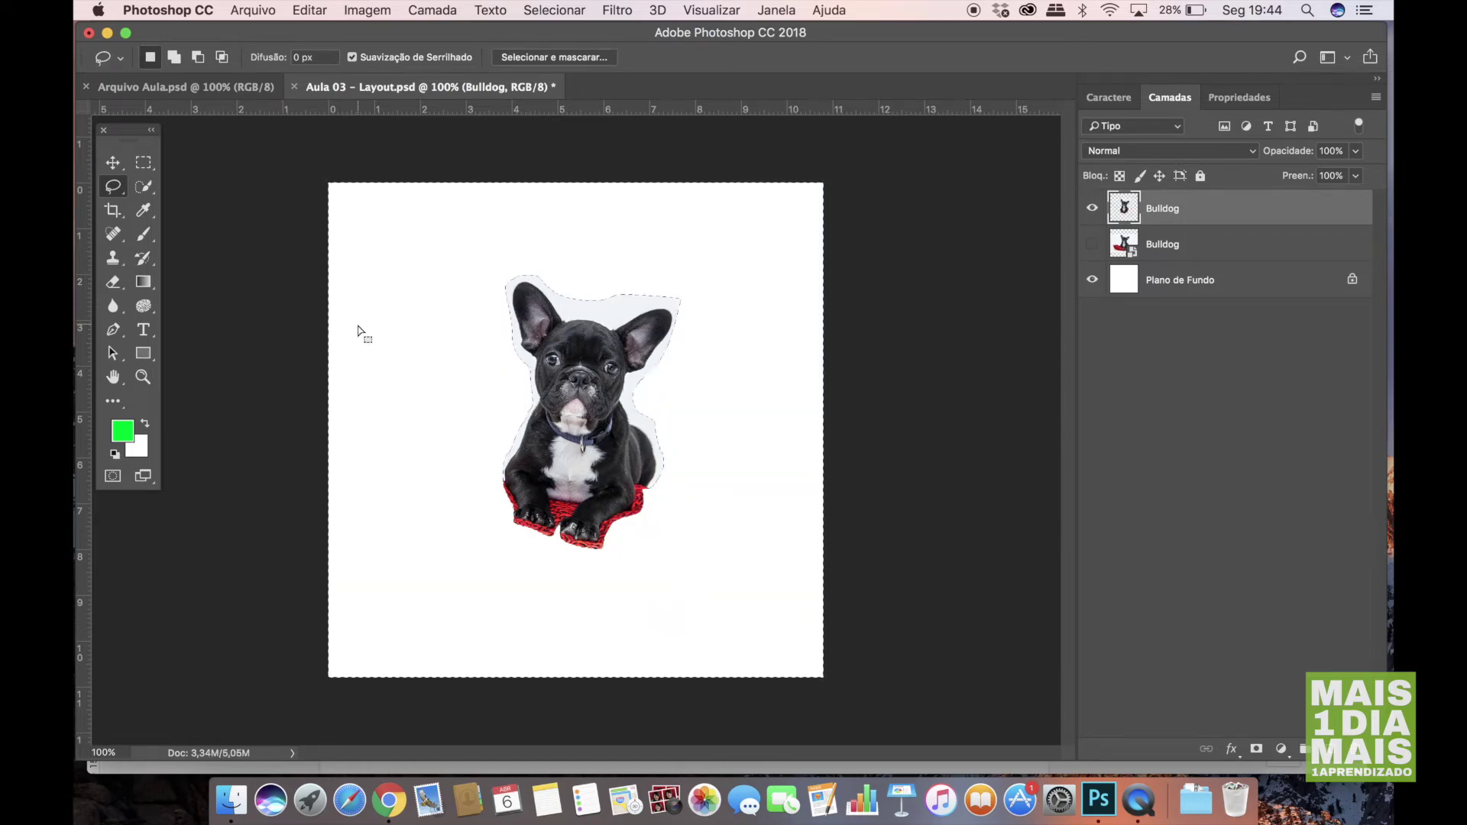
Clear the selection, then hide the cut-out Bulldog layer and show the original Bulldog layer beneath it.
click(147, 171)
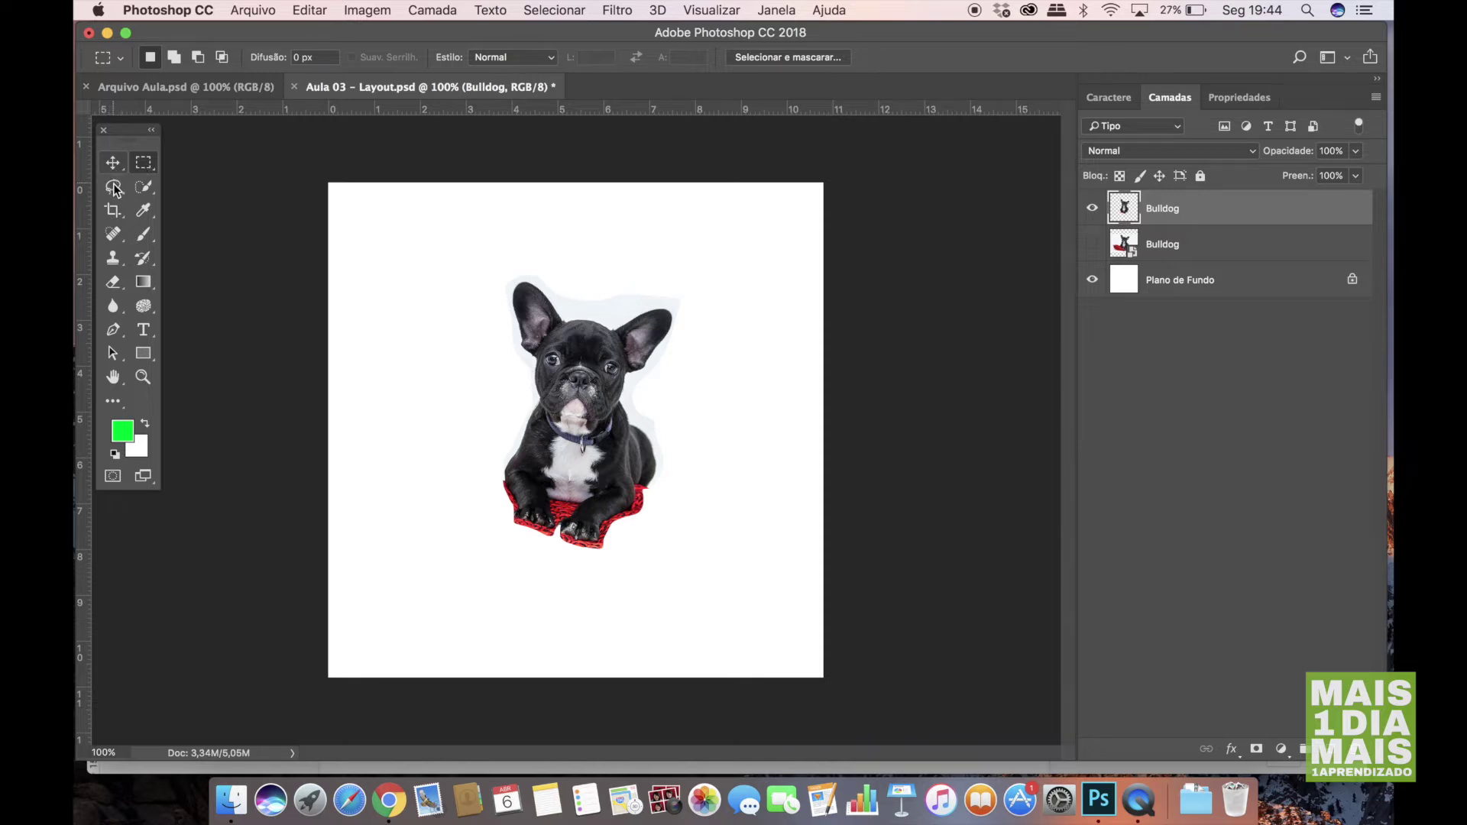
click(112, 163)
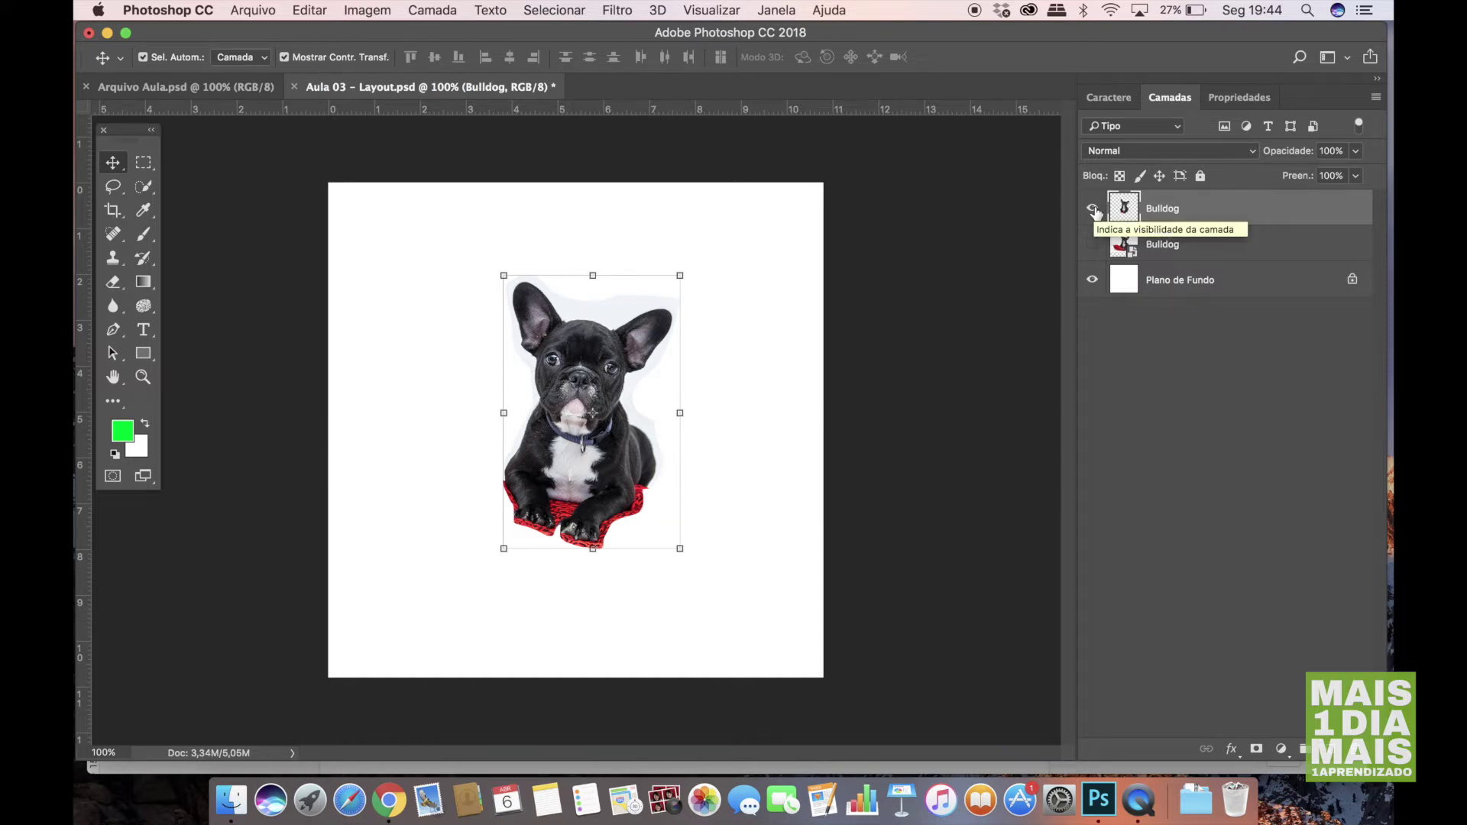
click(1093, 209)
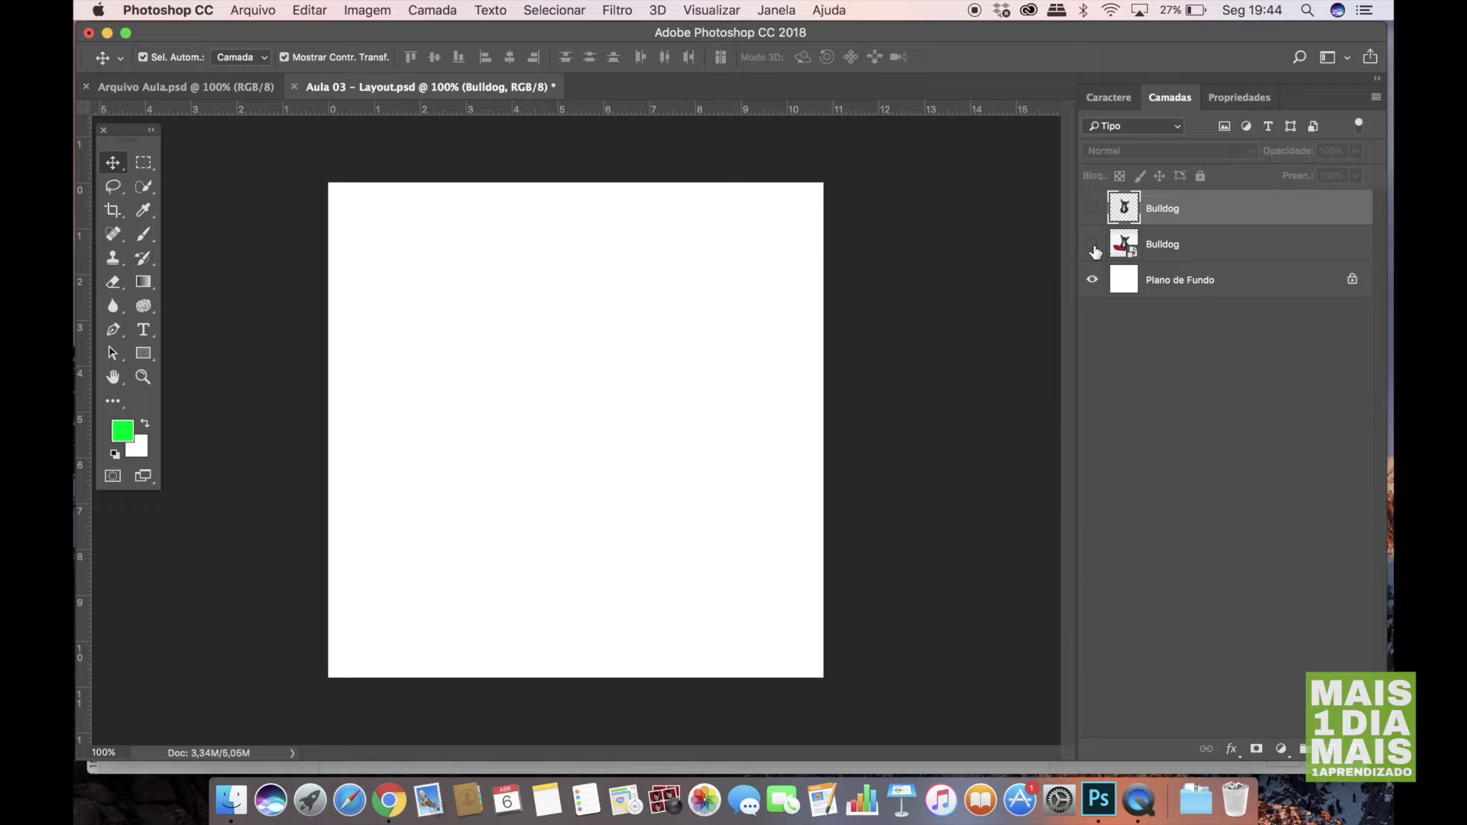
click(1093, 247)
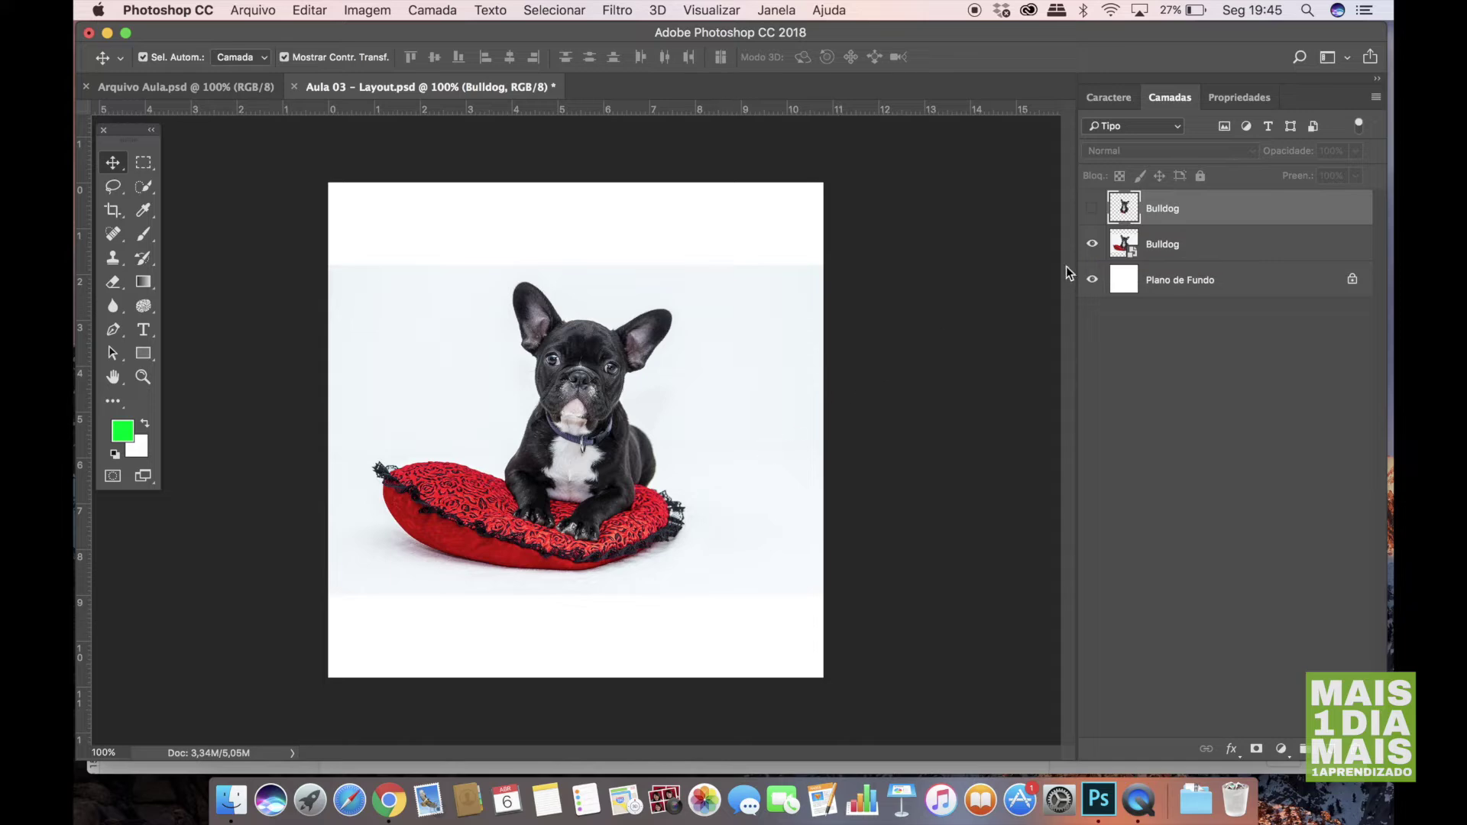
Rasterize the lower Bulldog layer containing the full photo.
click(1163, 246)
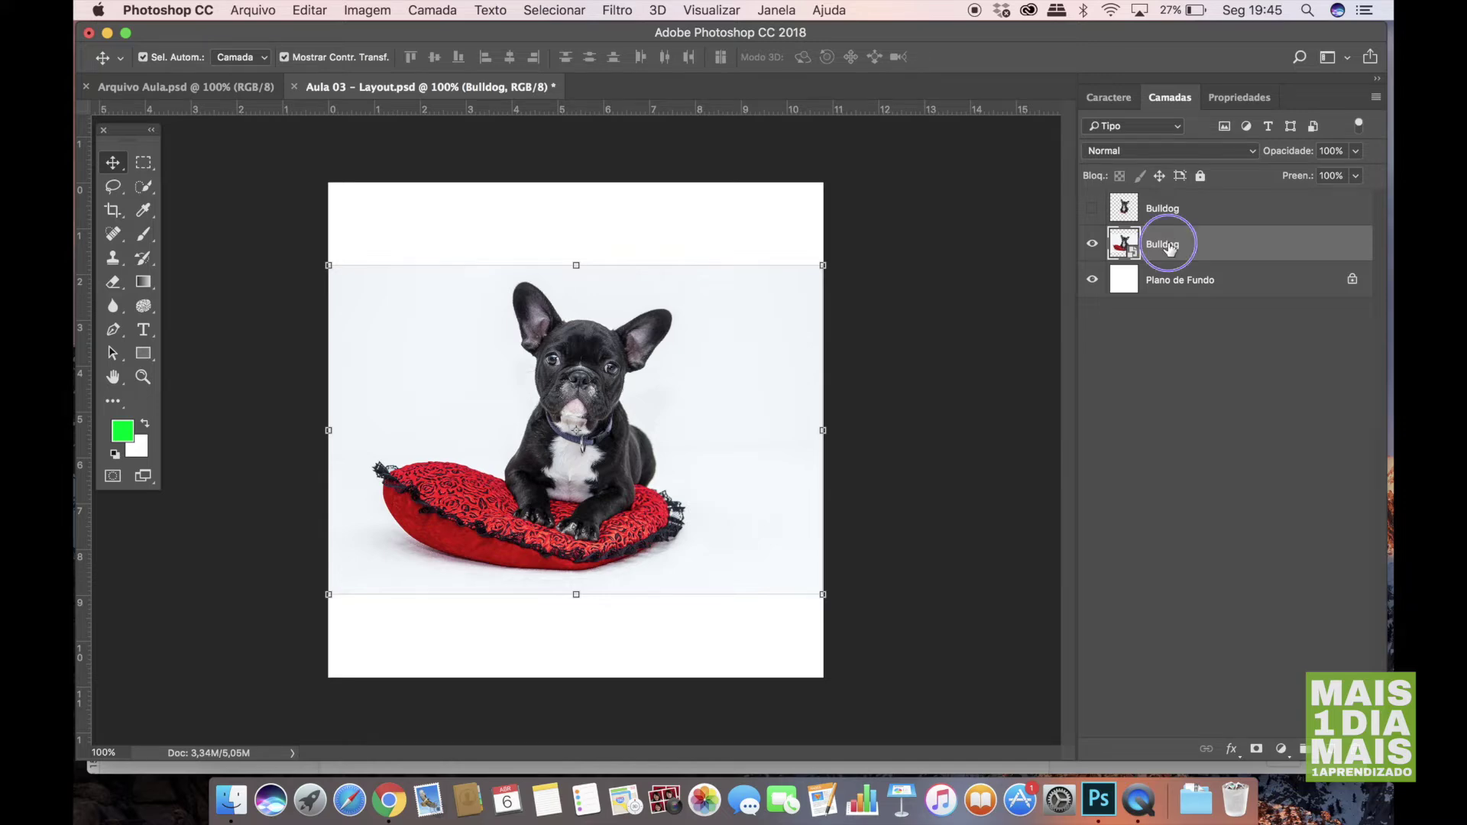
right_click(1169, 249)
click(1002, 543)
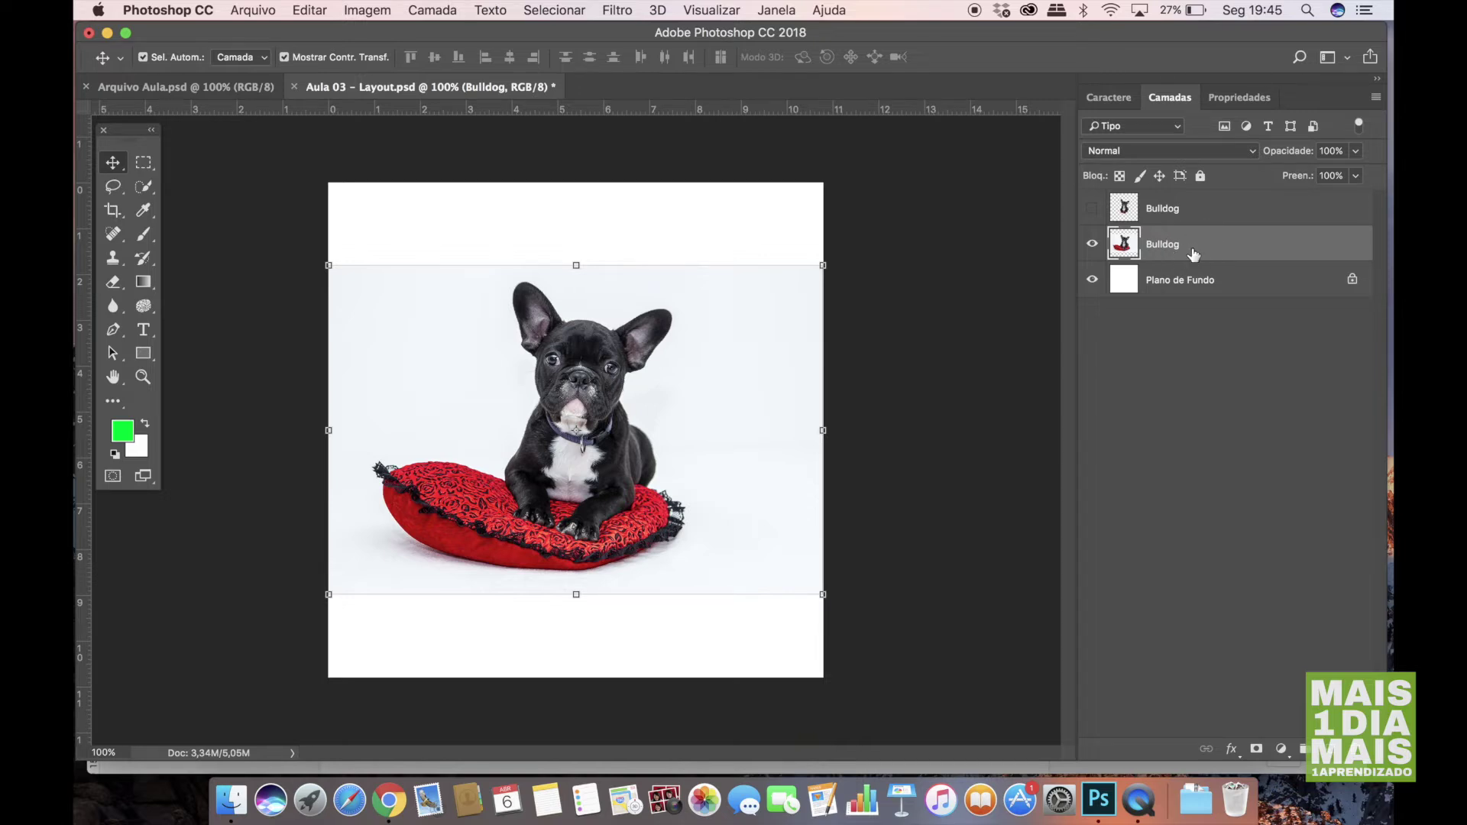
Duplicate the full-photo Bulldog layer twice, once by copy and paste and once directly within the layer stack.
key(super+c)
key(super+v)
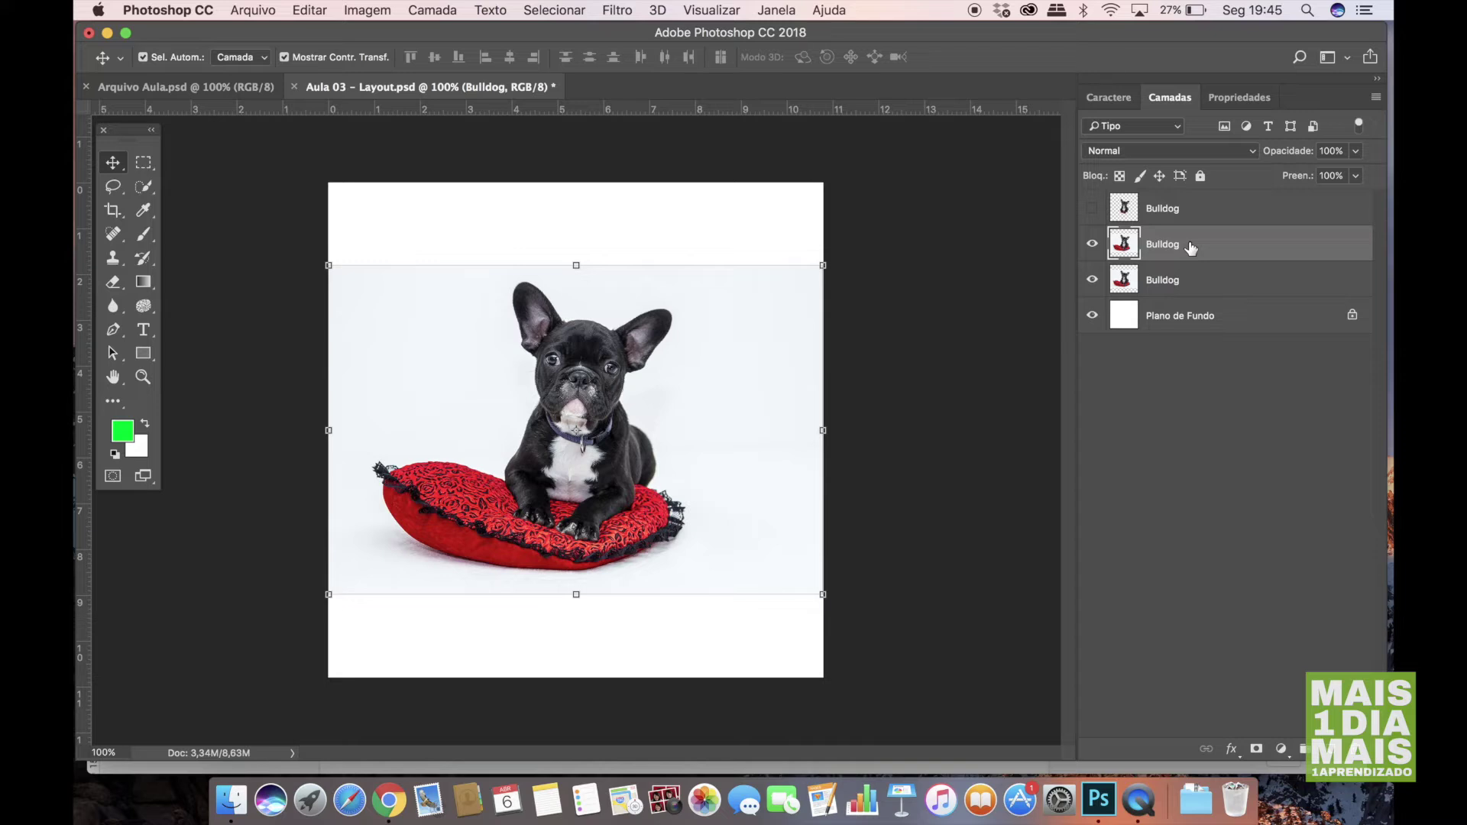
click(1189, 246)
drag(1189, 246, 1189, 262)
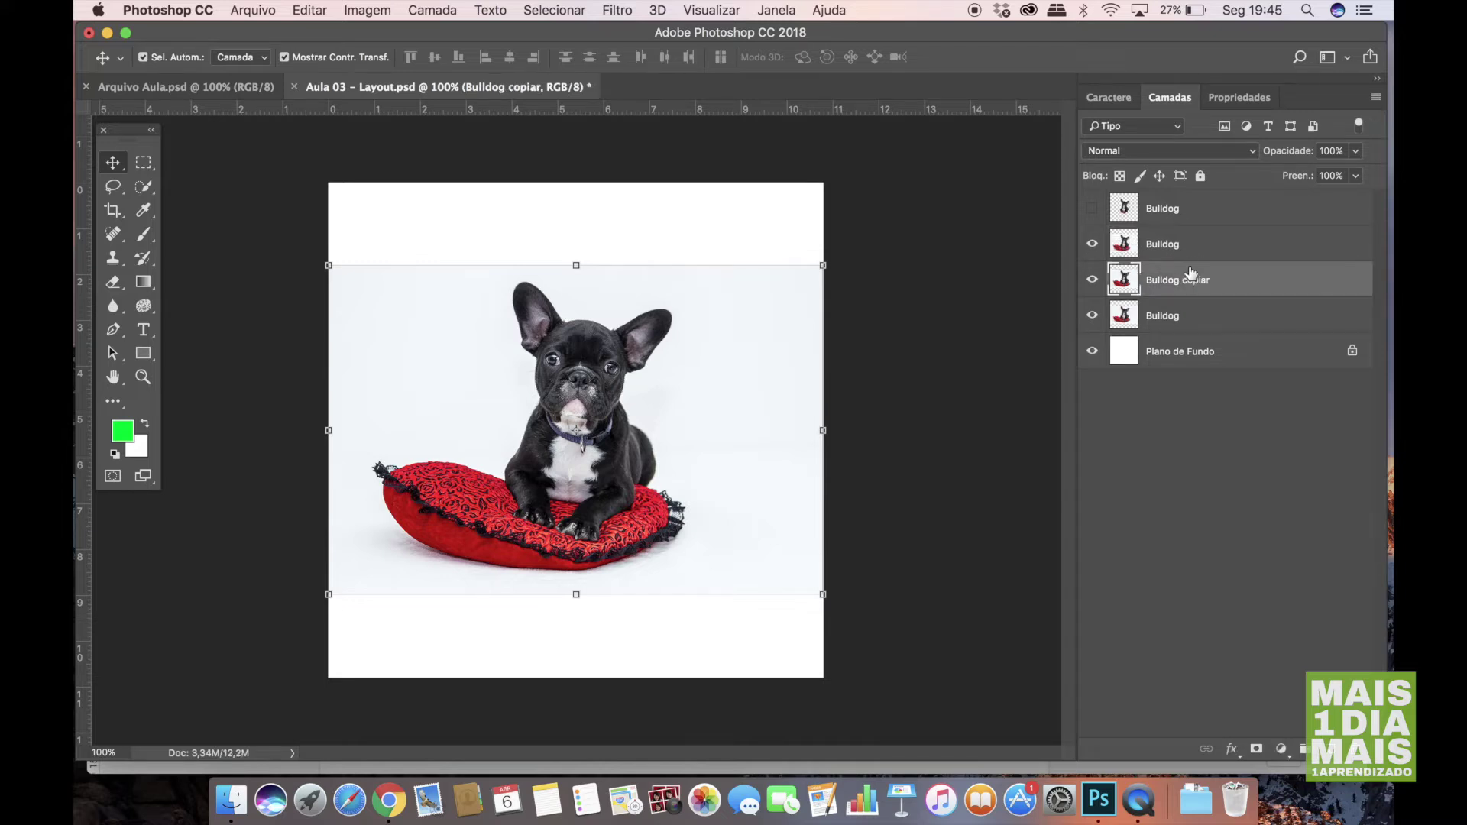
Rename the "Bulldog copiar" layer to "Bulldog" by removing the word "copiar".
double_click(1191, 281)
click(1195, 281)
double_click(1203, 280)
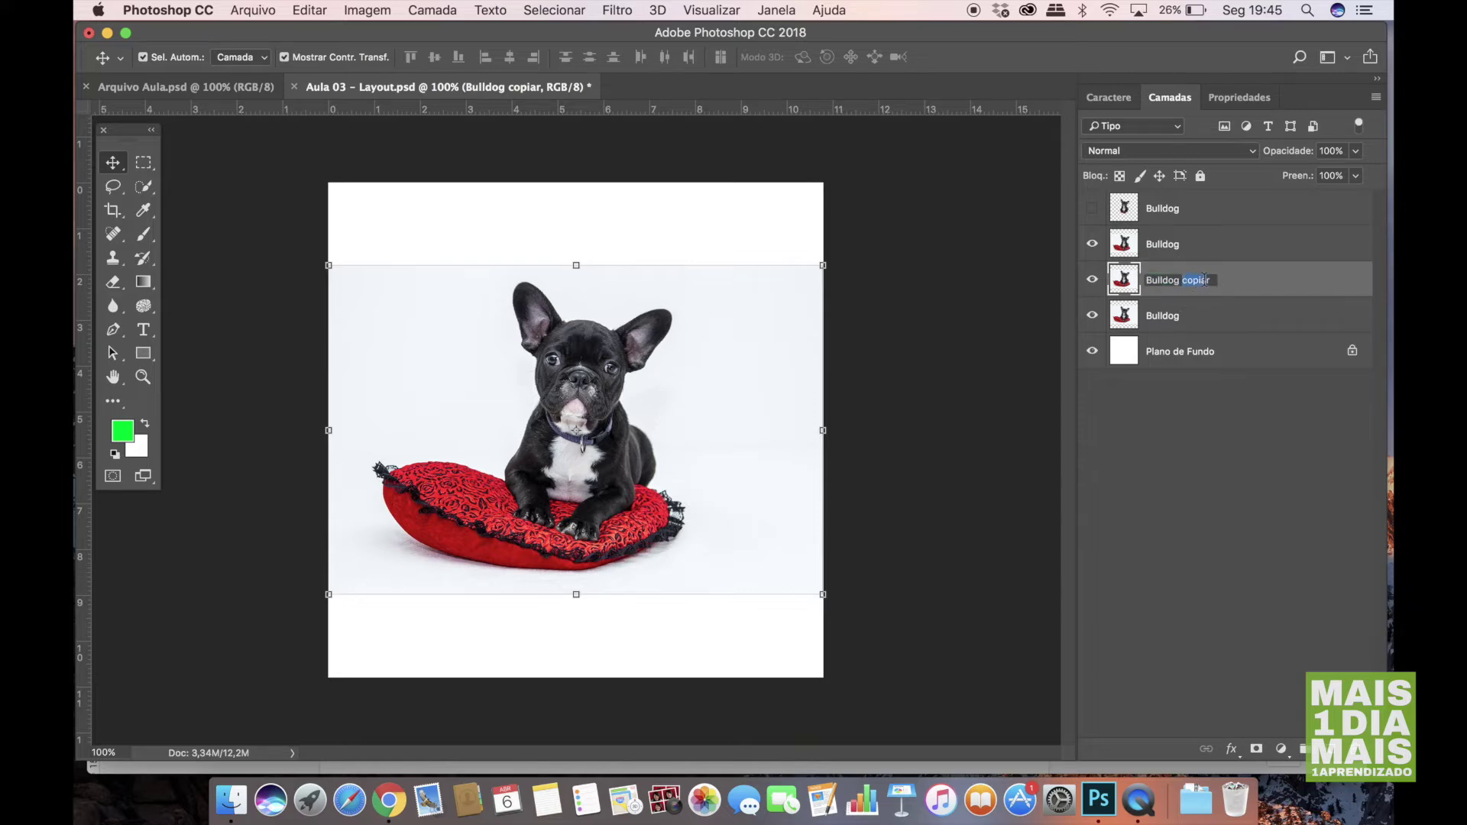
key(BackSpace)
key(Return)
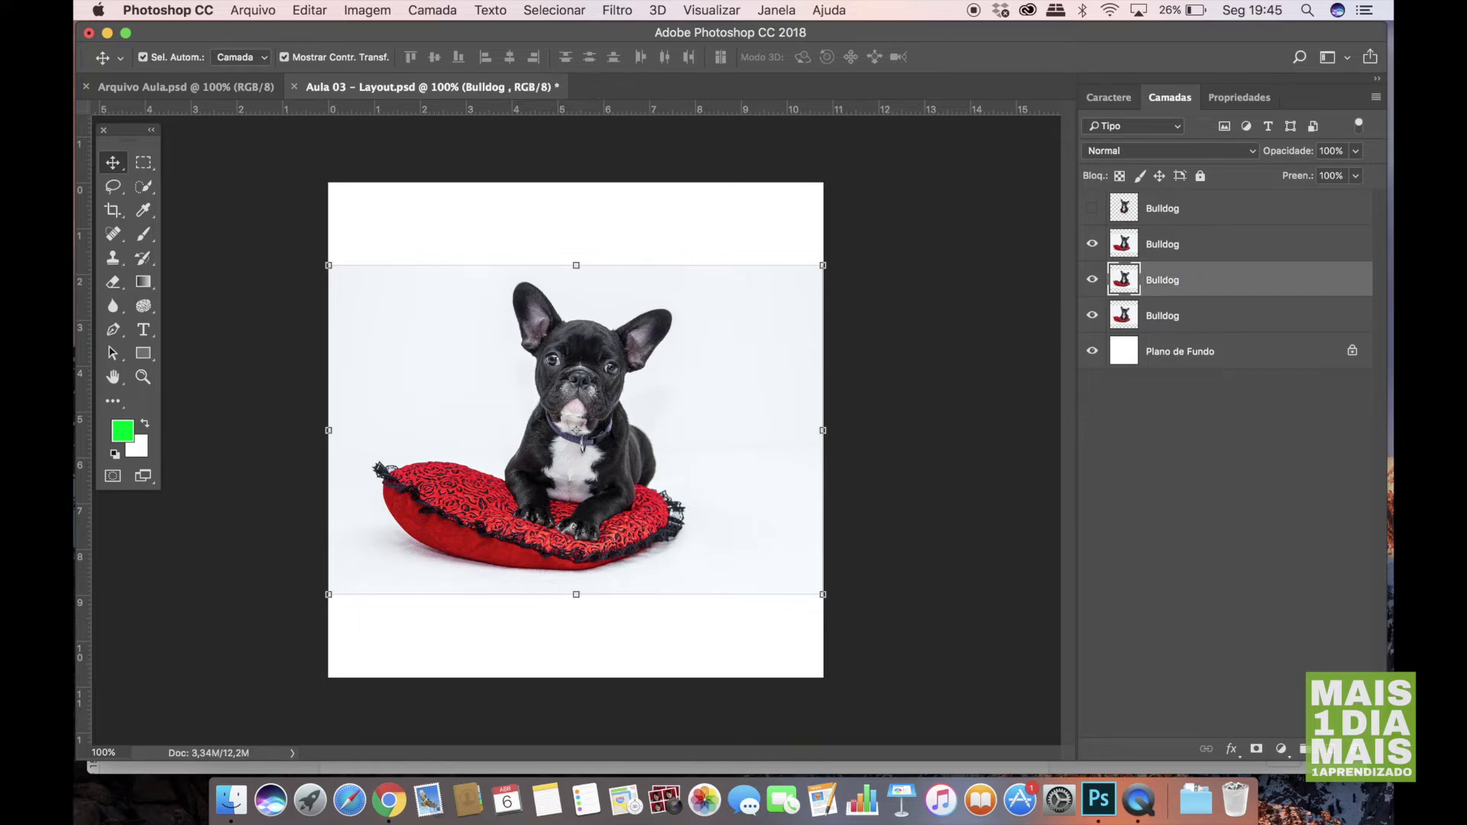
Hide the two lowest Bulldog layers and make the visible full-photo Bulldog layer active.
click(1092, 281)
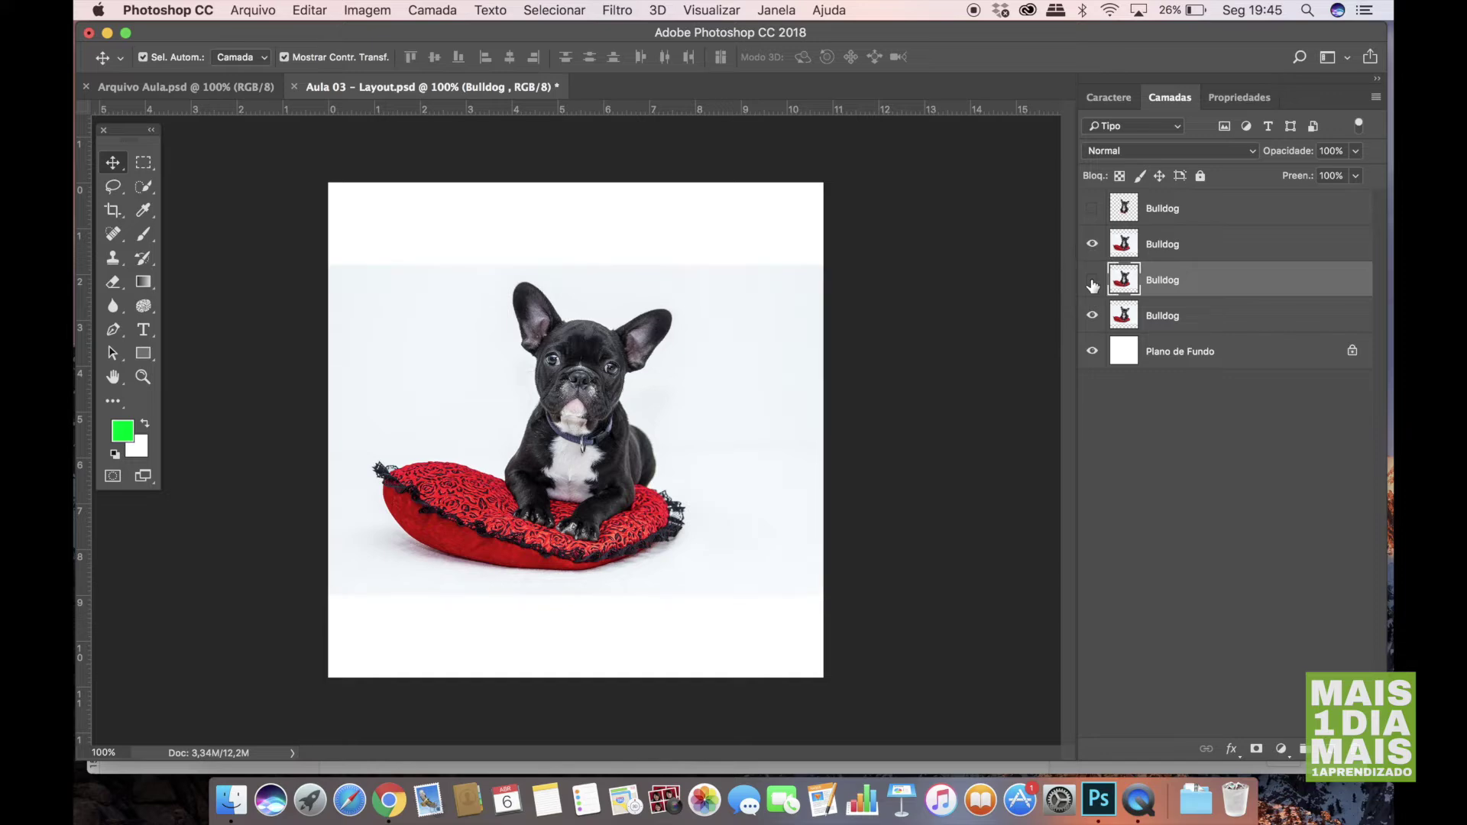
click(1093, 316)
click(1133, 243)
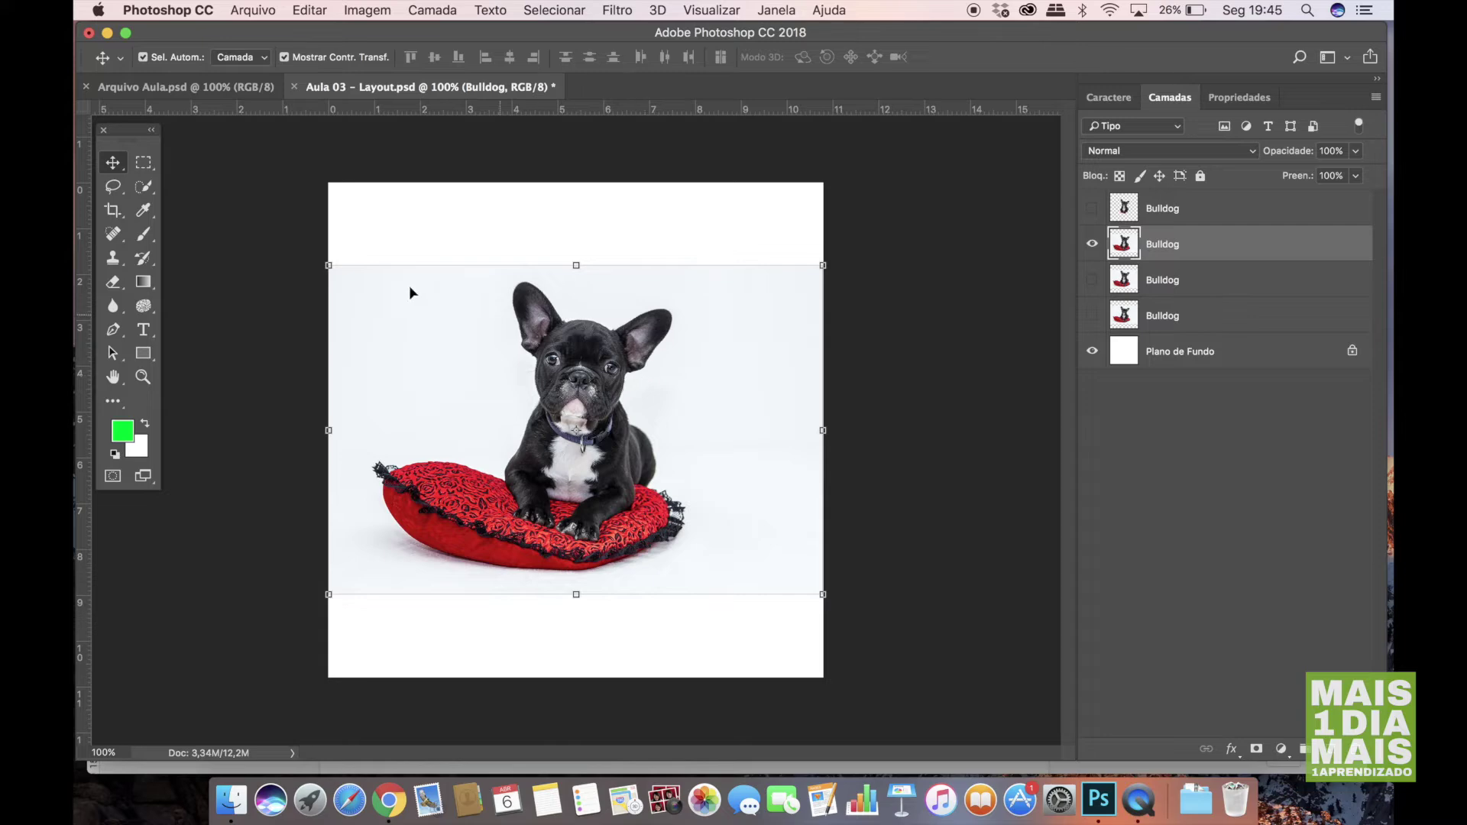
Delete a rectangular marquee area from the upper-left background of the bulldog photo.
click(143, 163)
drag(350, 238, 434, 358)
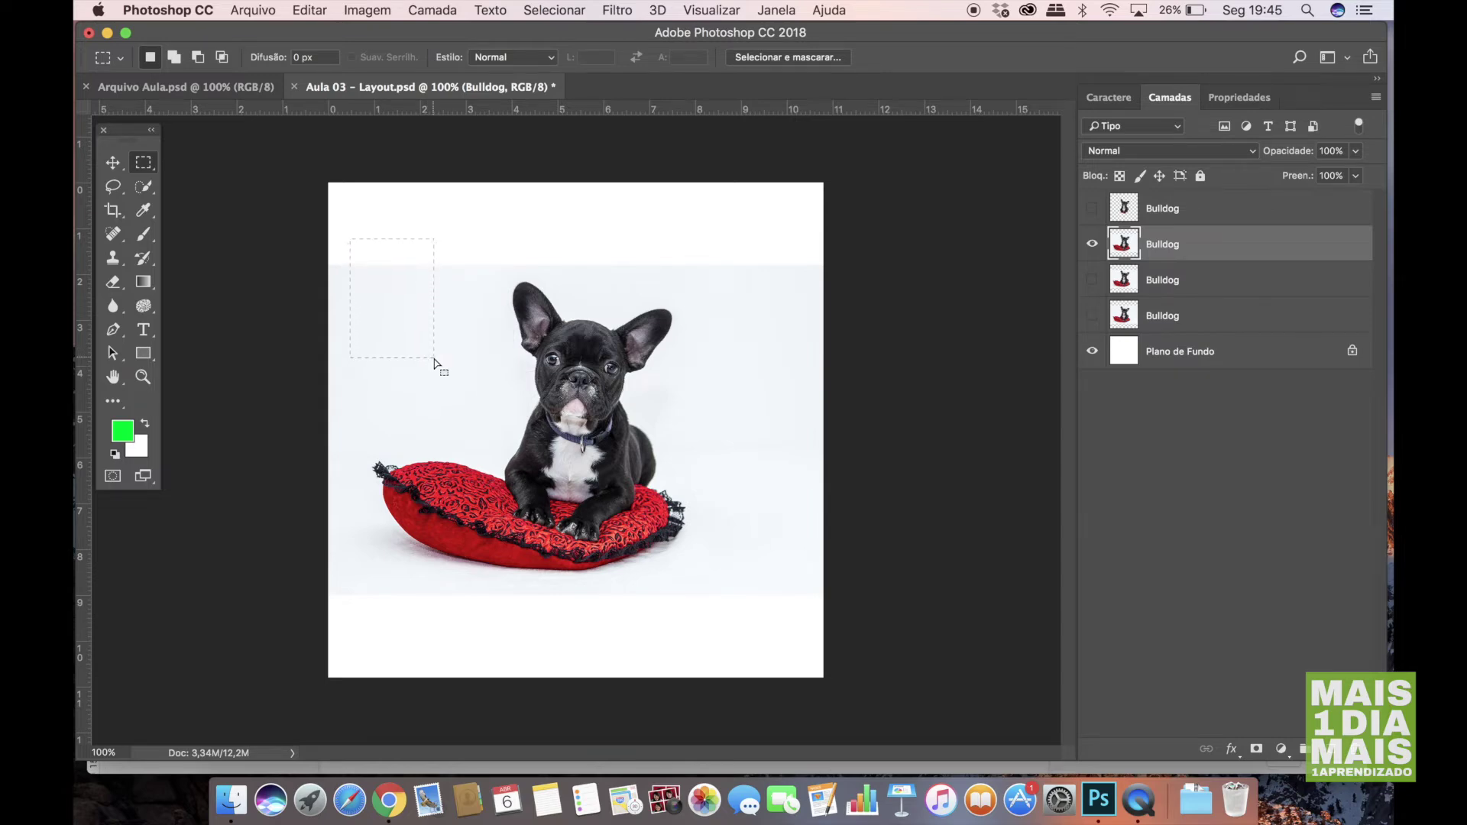
key(Delete)
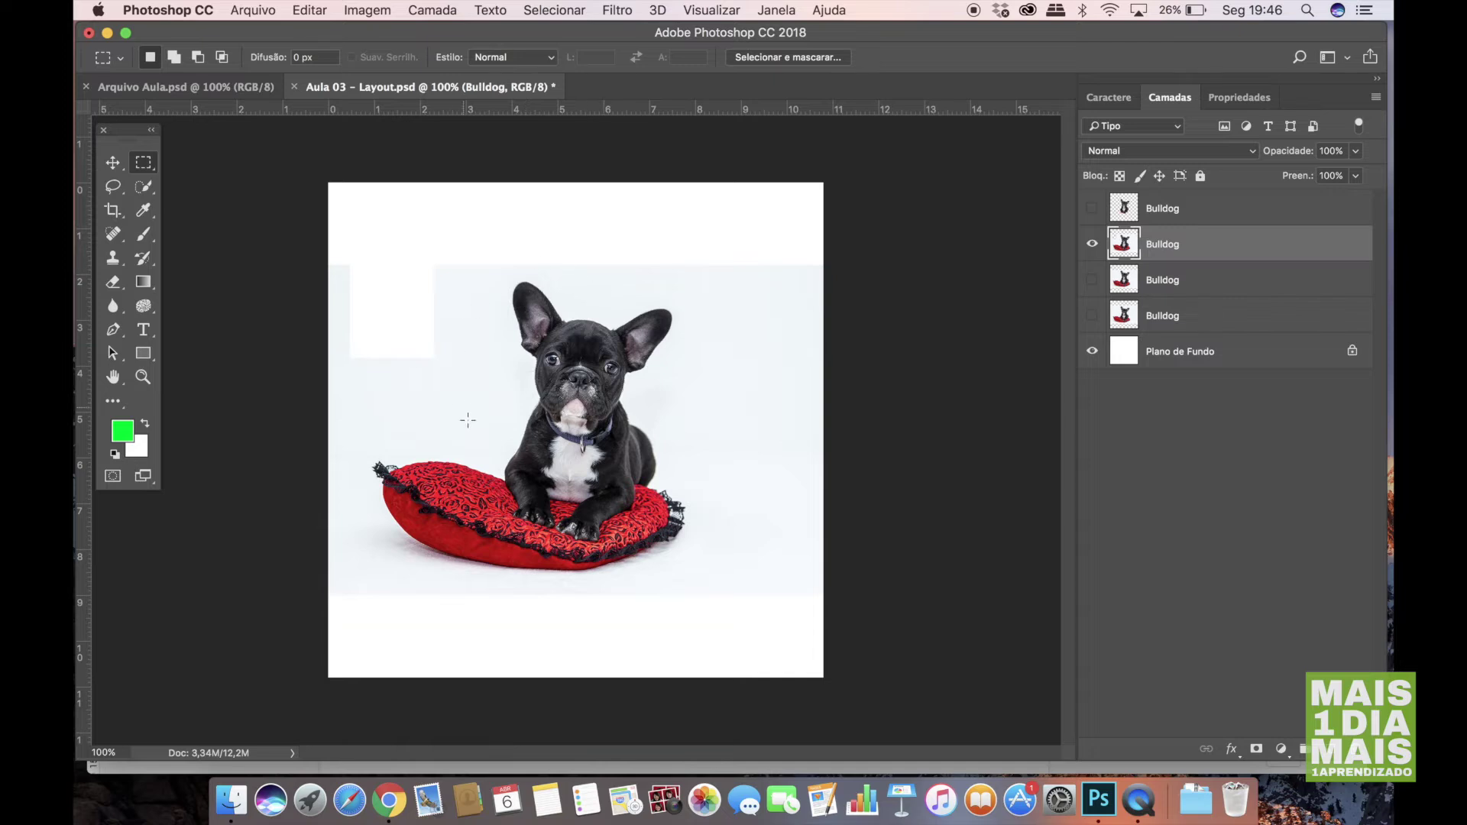
Delete a wide elliptical marquee area from the upper-right background of the bulldog photo.
click(148, 172)
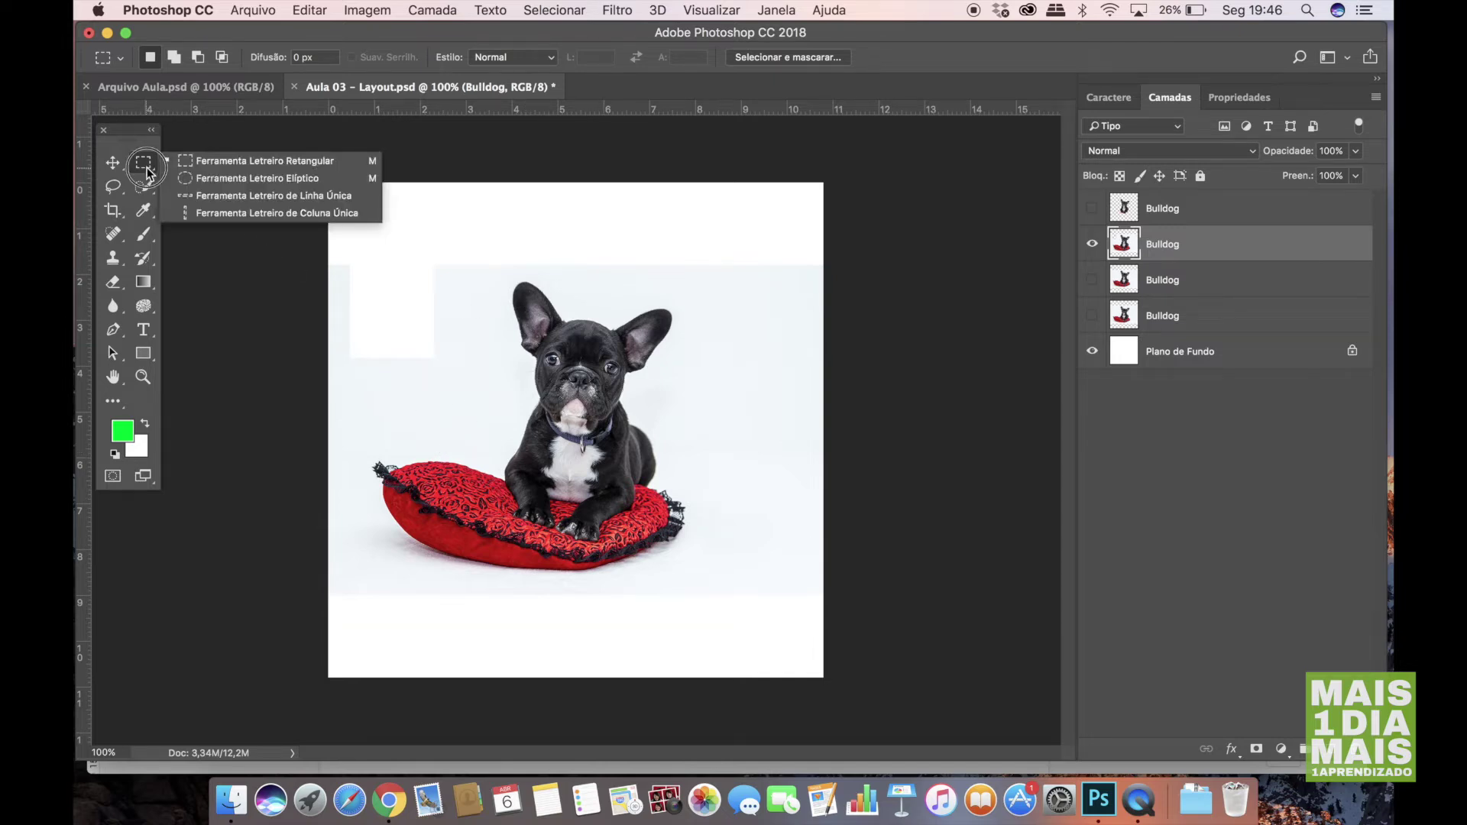
click(191, 183)
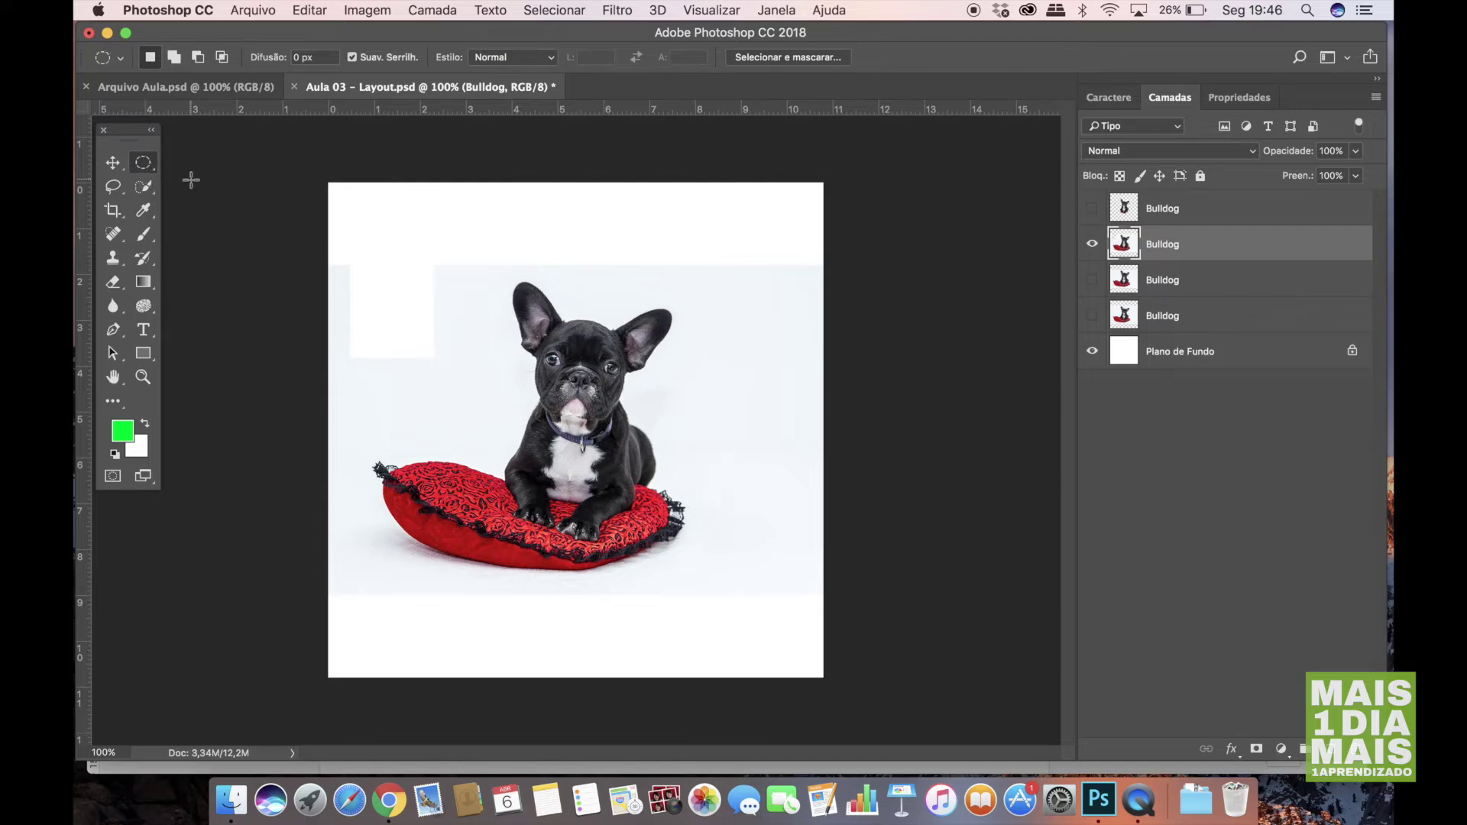
drag(684, 251, 812, 344)
key(BackSpace)
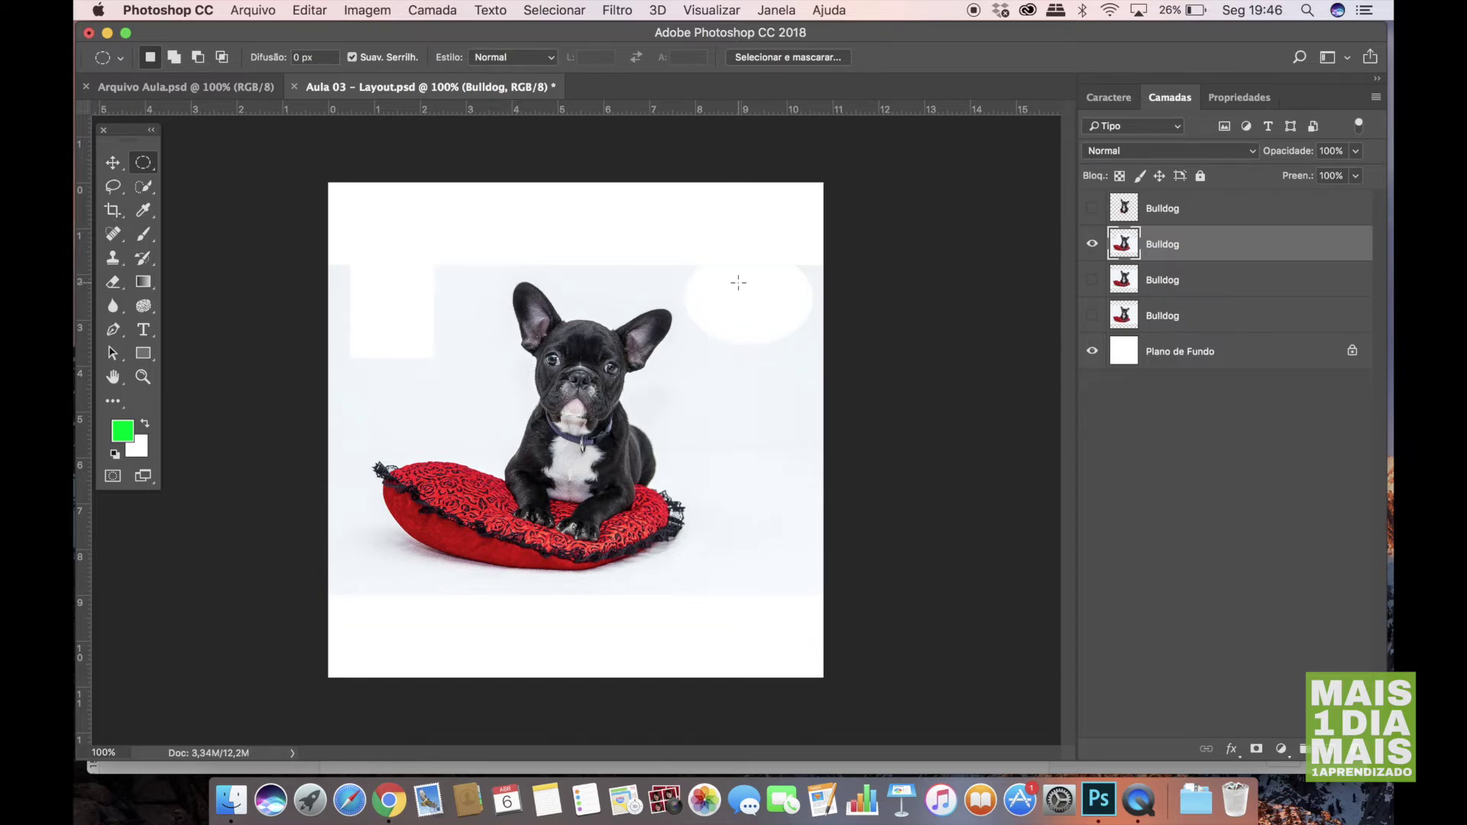
Delete a perfectly circular marquee area below the oval cutout, beside the bulldog, and clear the selection.
click(686, 363)
drag(686, 362, 797, 489)
key(Delete)
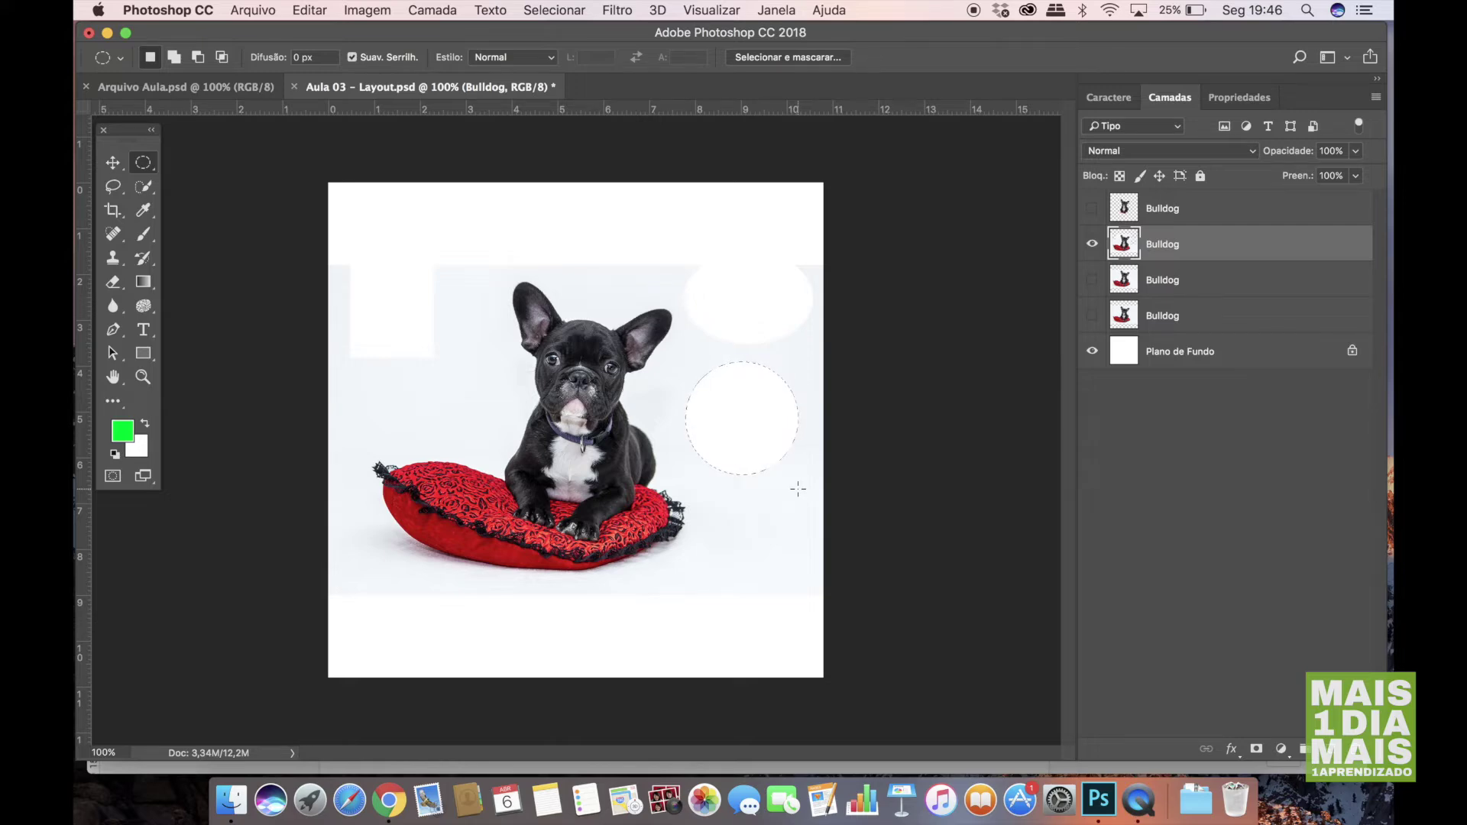
click(740, 420)
Outline the ear on the left side of the image with the Polygonal Lasso and delete it from the photo.
click(117, 186)
click(114, 186)
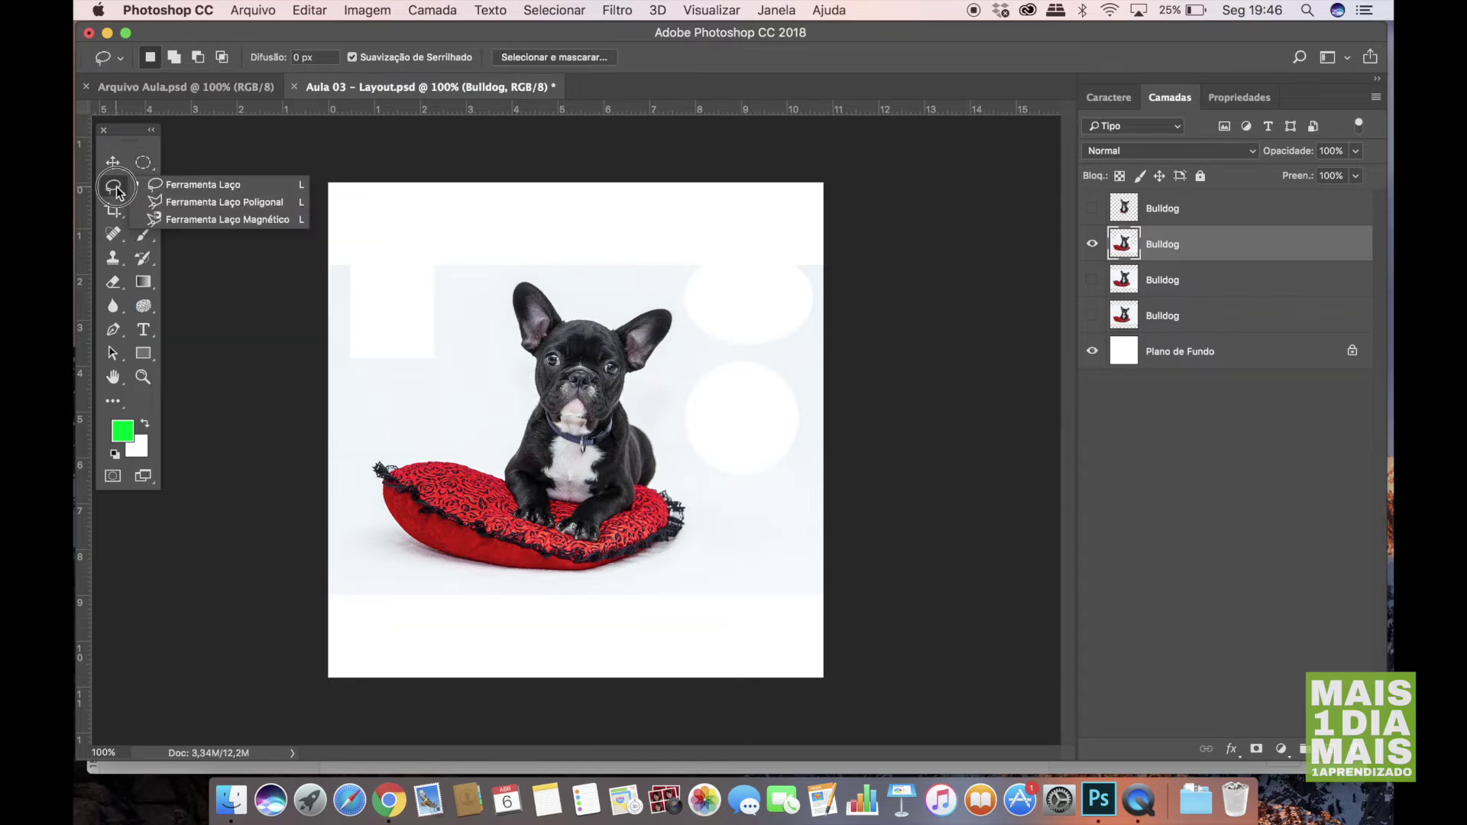
click(166, 203)
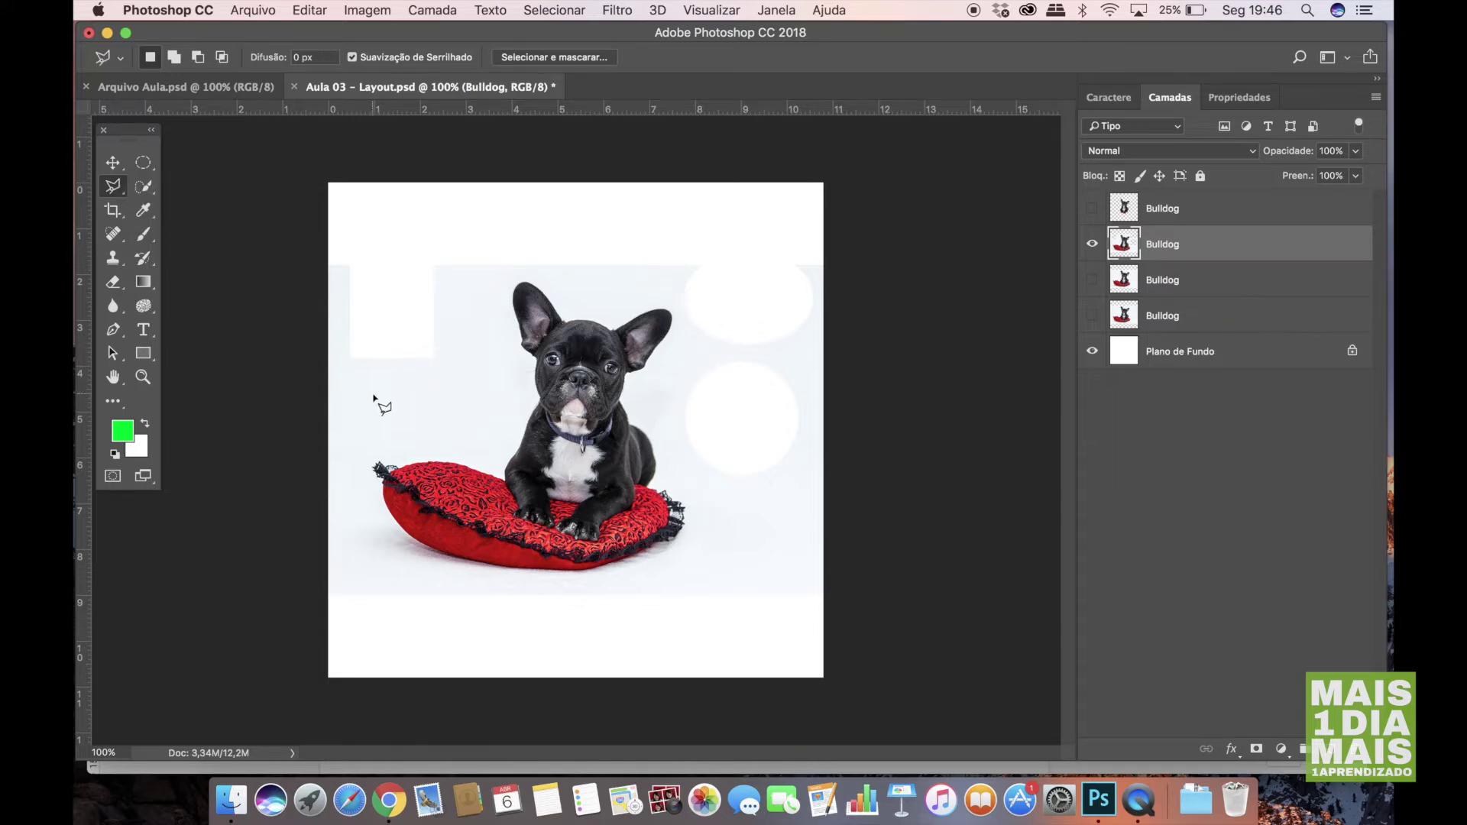
click(529, 359)
click(509, 339)
click(505, 275)
click(533, 267)
click(573, 312)
click(530, 361)
click(539, 10)
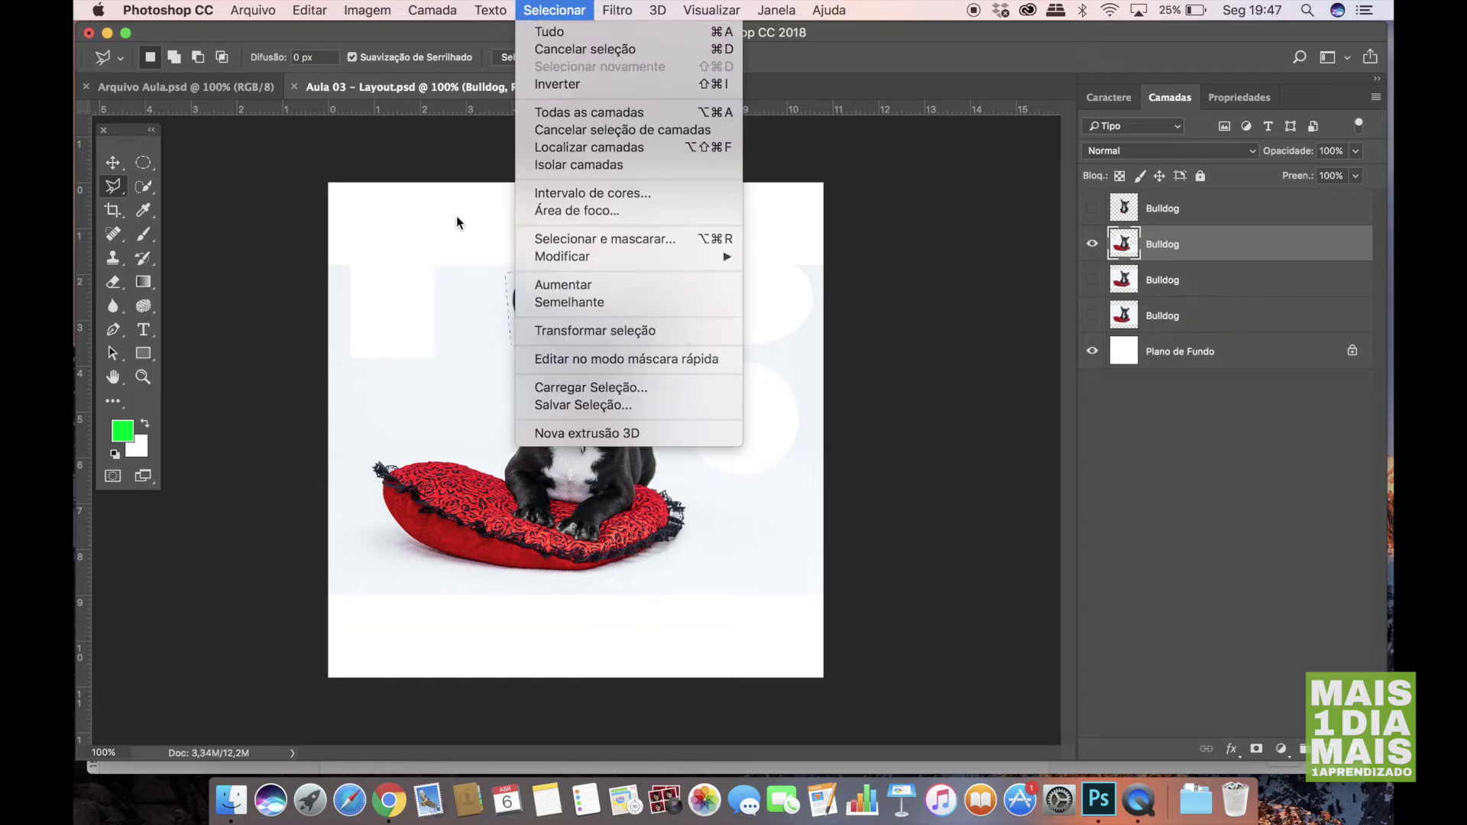
click(451, 159)
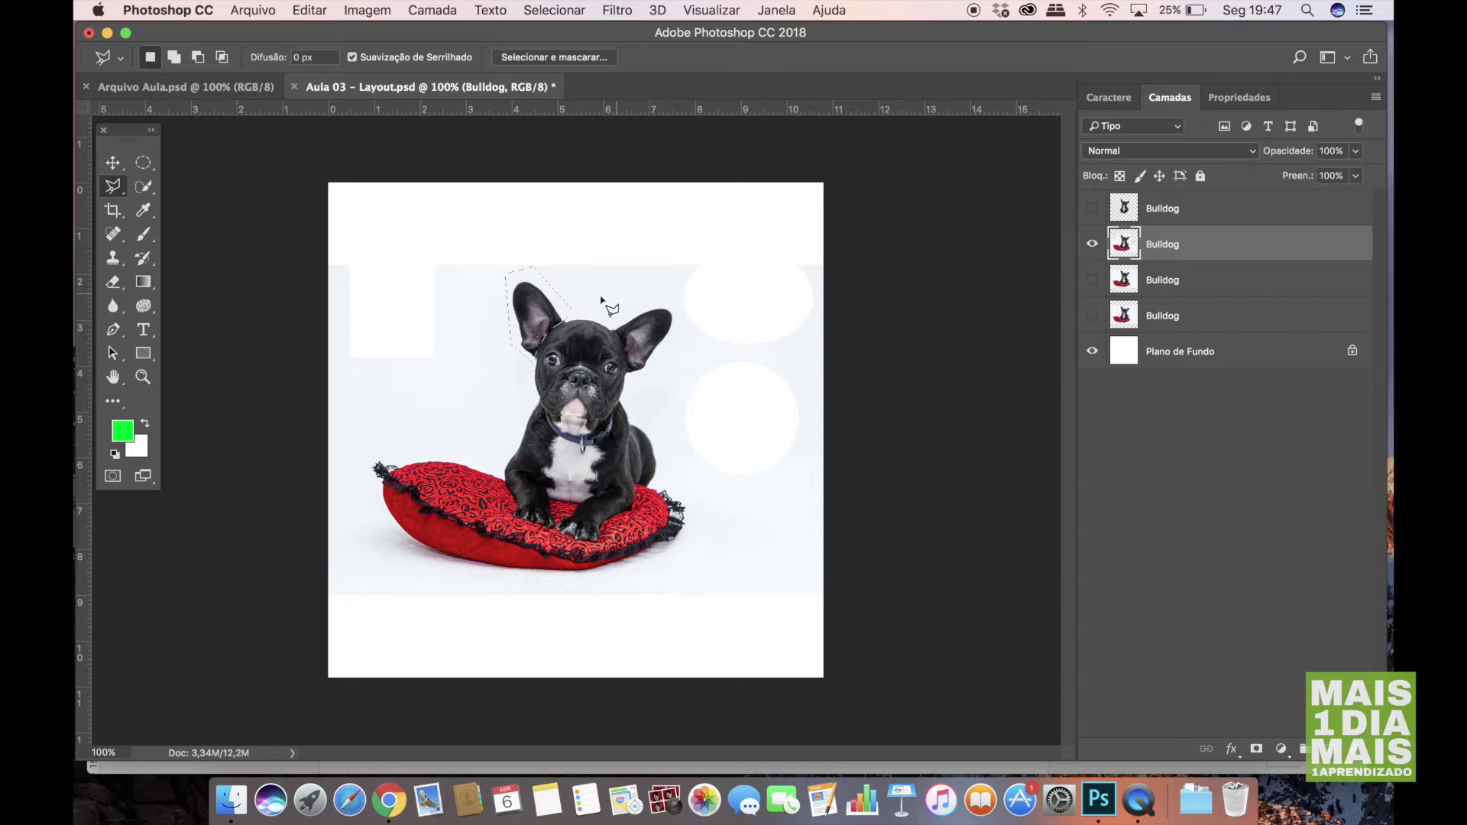
key(Delete)
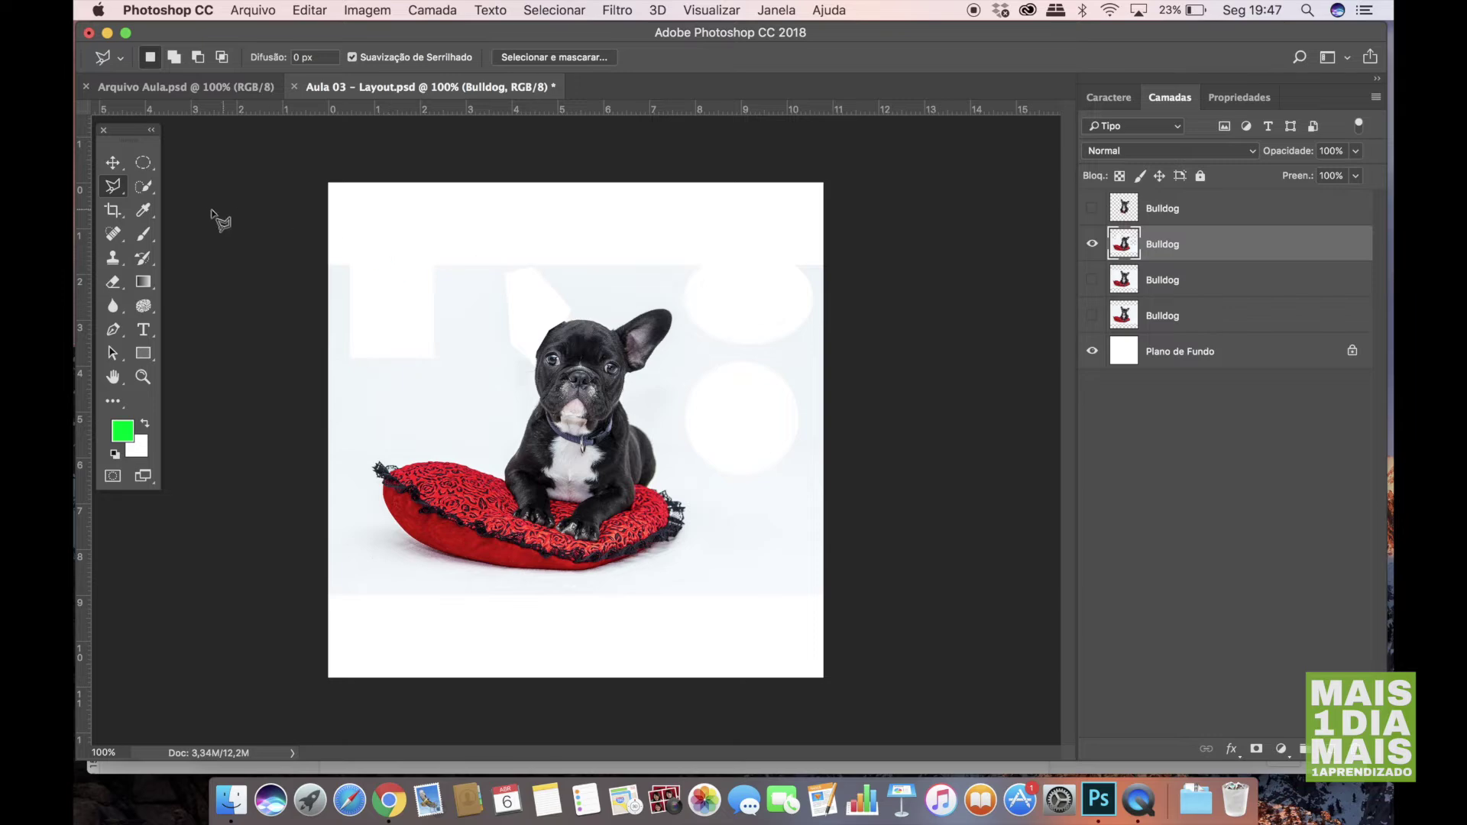
Select the background left of the bulldog above the cushion with Quick Selection, delete it, and clear the selection.
click(149, 188)
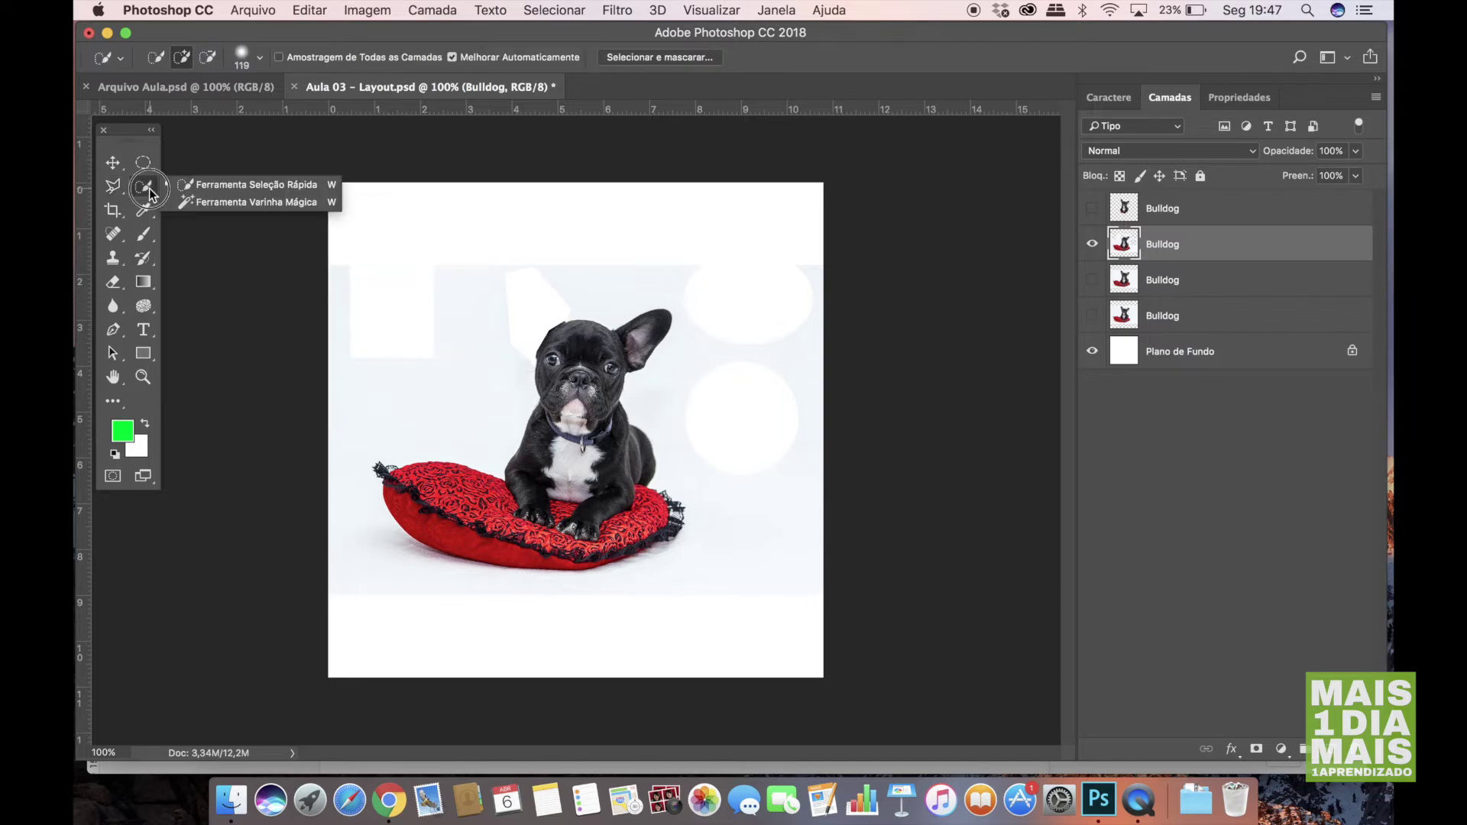
click(196, 185)
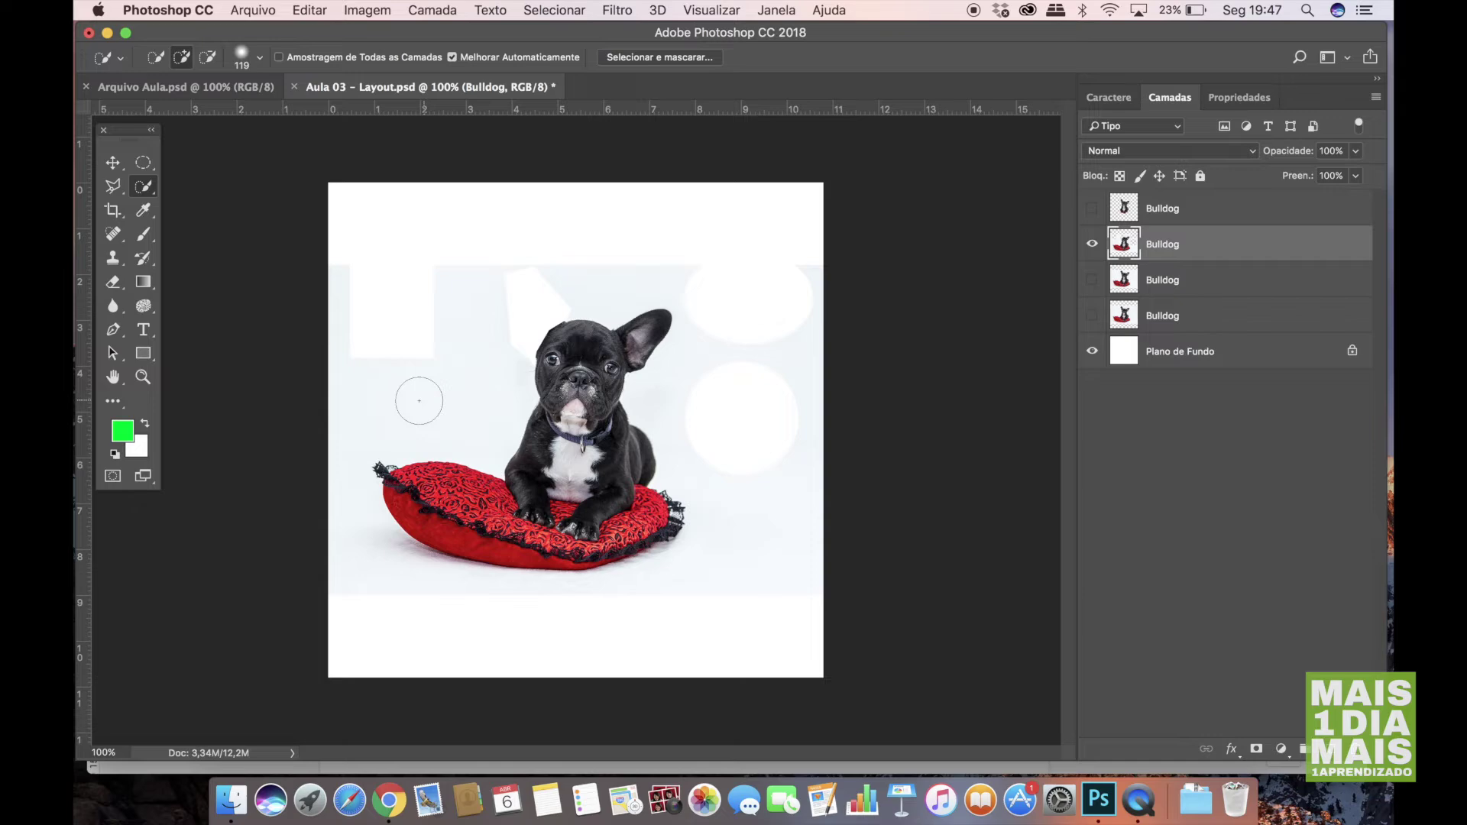
click(473, 305)
click(473, 365)
key(Delete)
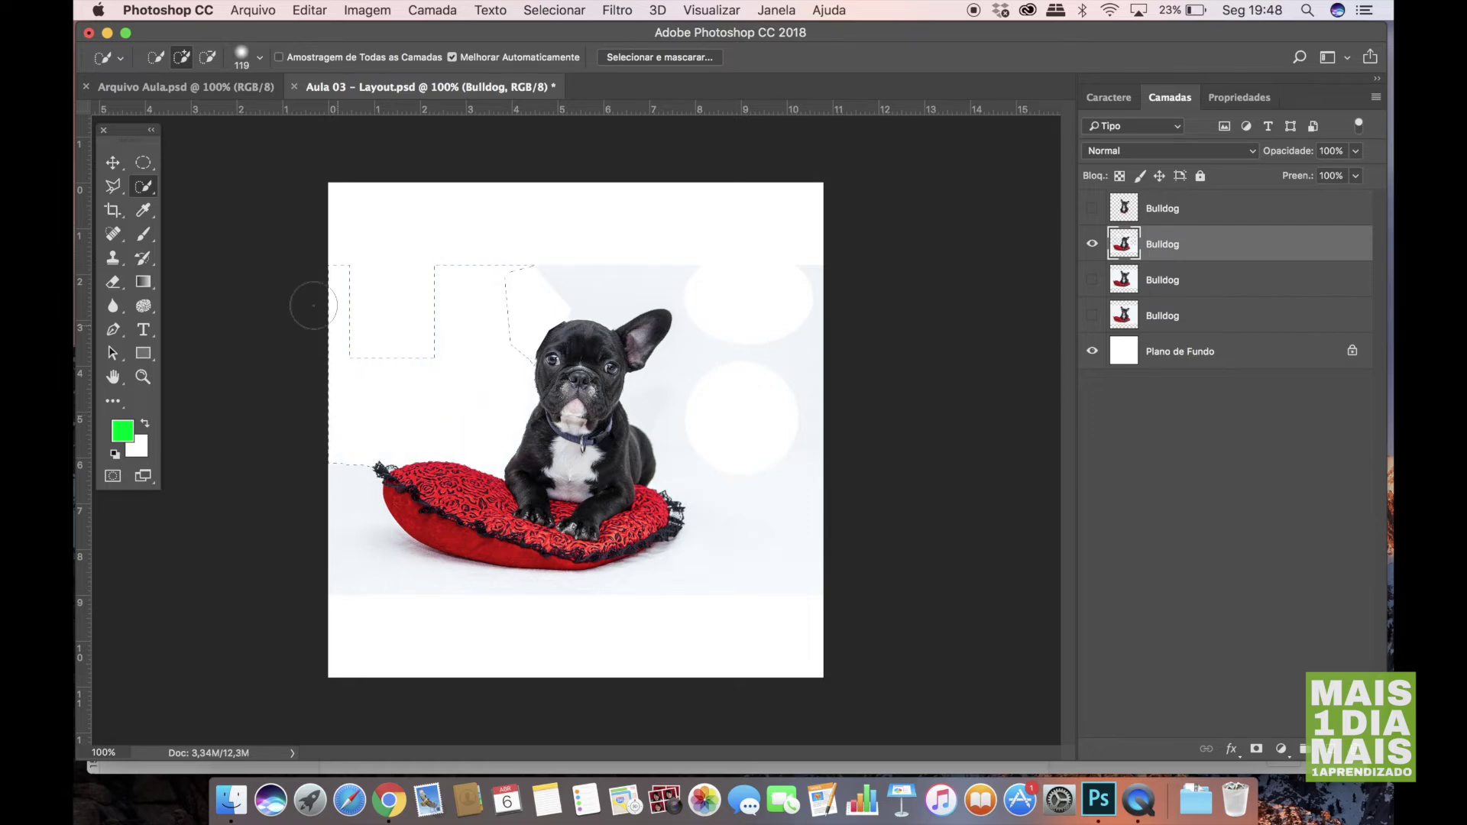
click(144, 163)
click(295, 210)
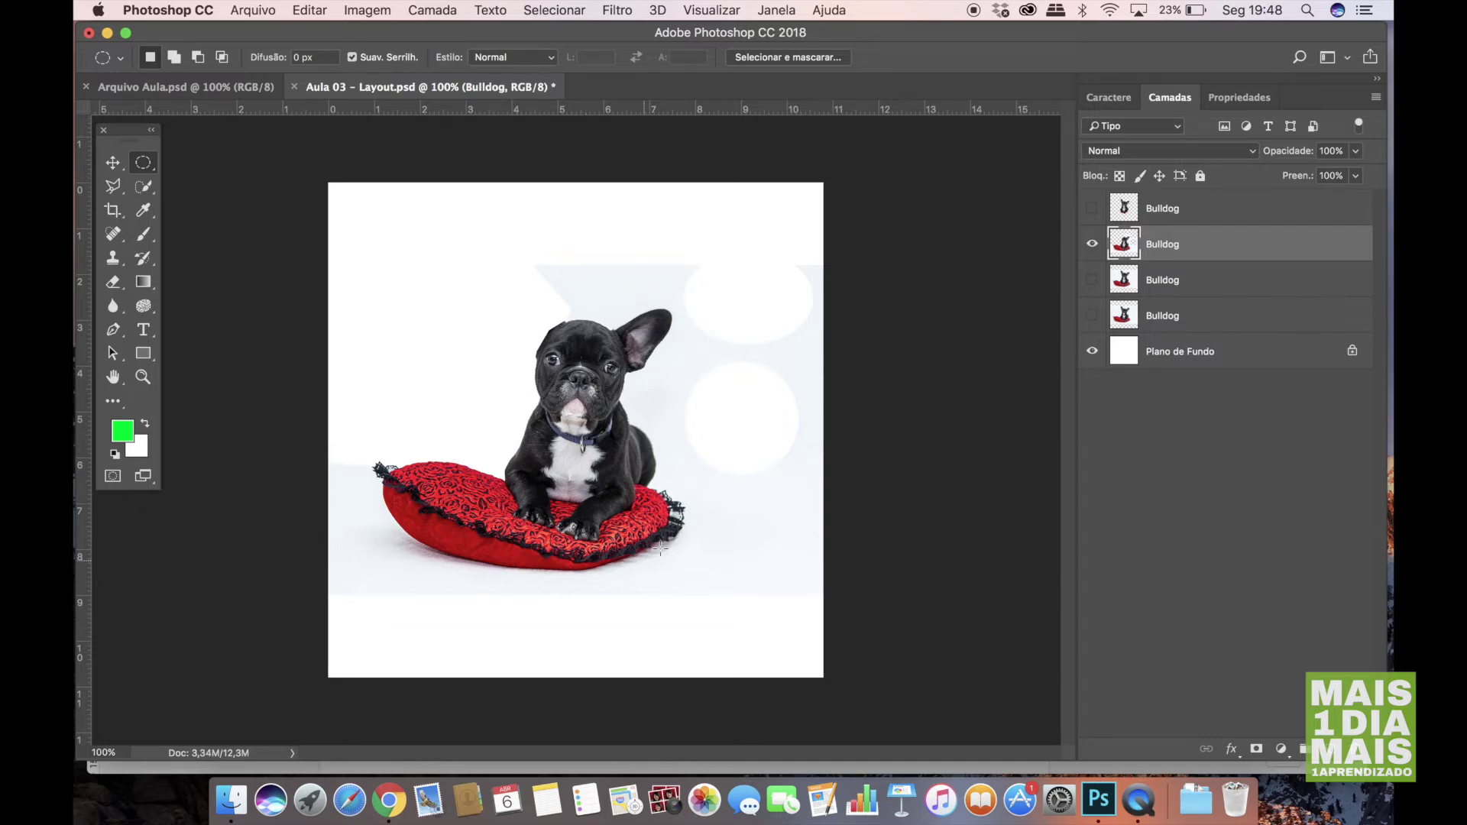
Select the remaining background right of and below the bulldog with Quick Selection, delete it, and clear the selection.
click(145, 189)
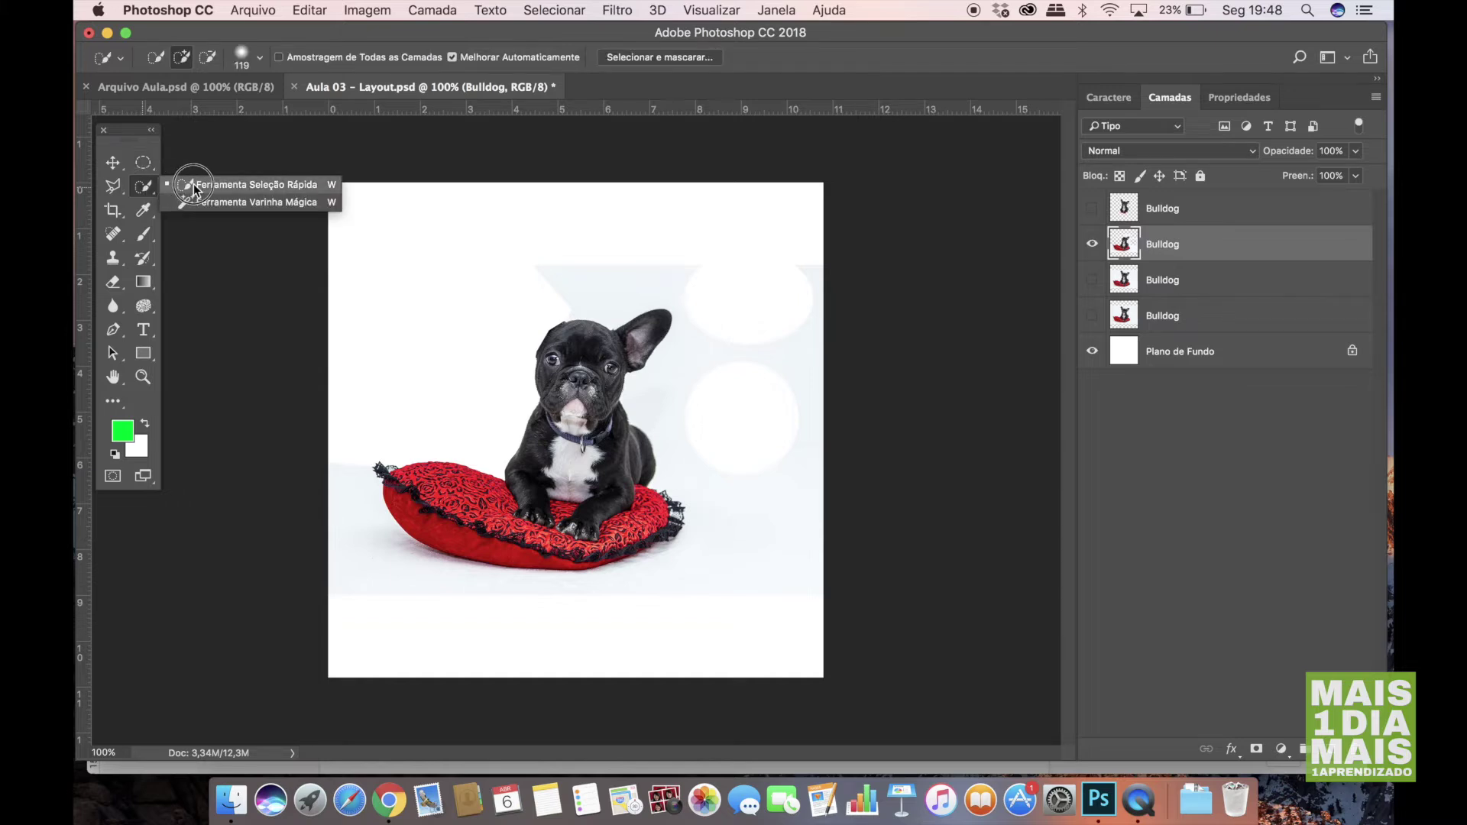
click(193, 186)
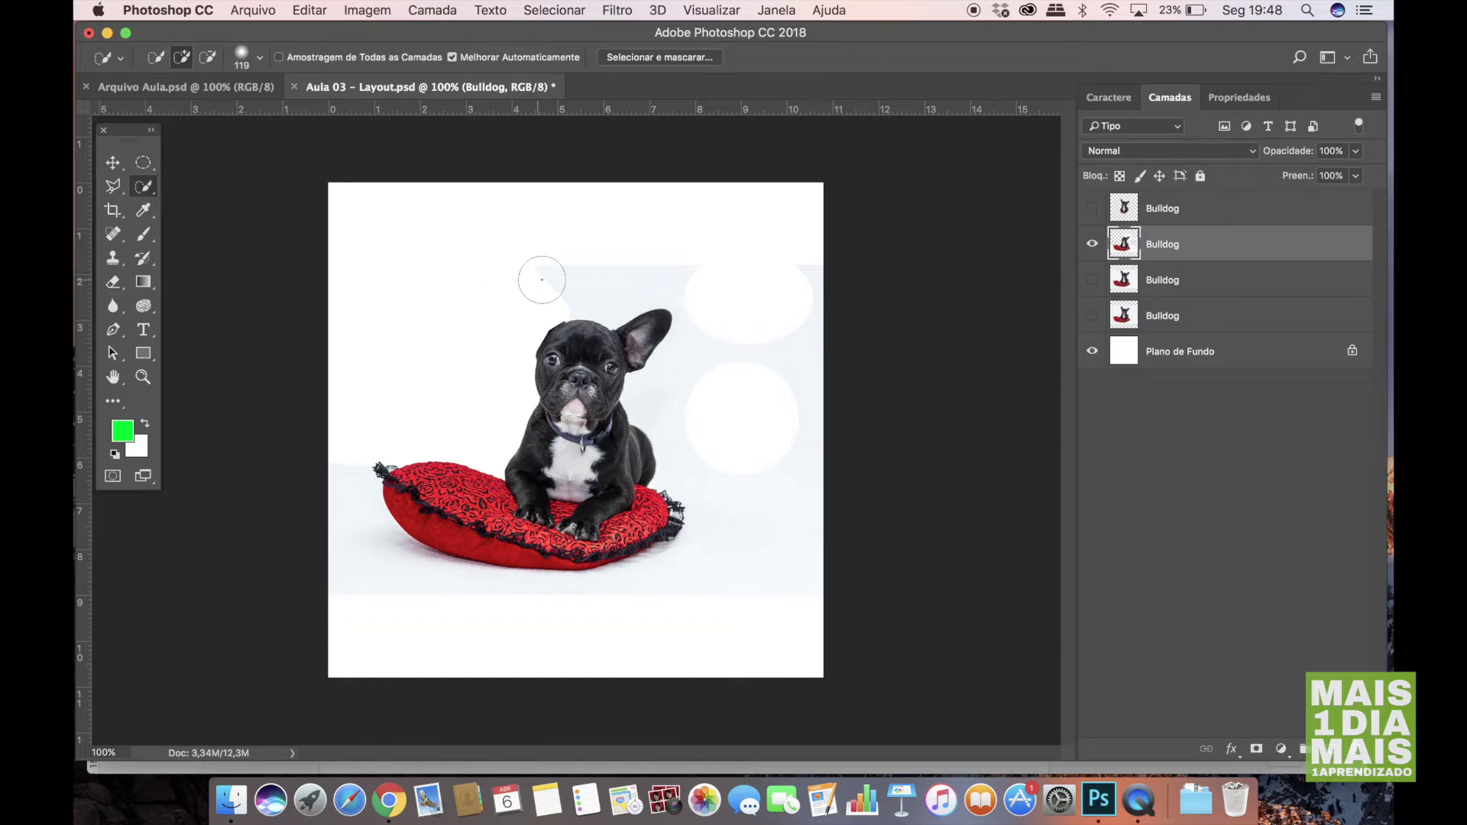
drag(574, 282, 603, 289)
drag(664, 275, 662, 287)
click(696, 350)
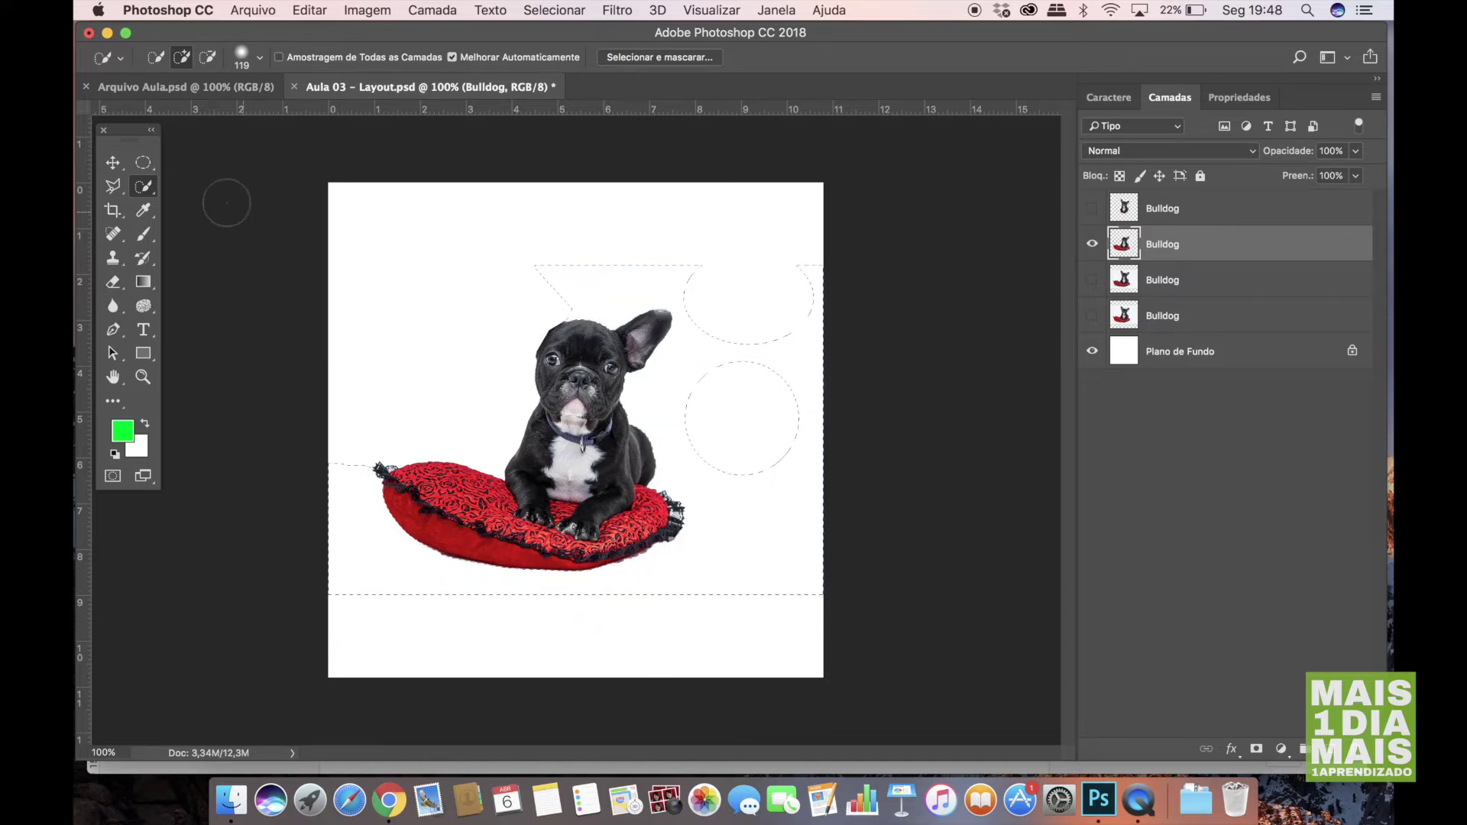
click(143, 162)
click(390, 244)
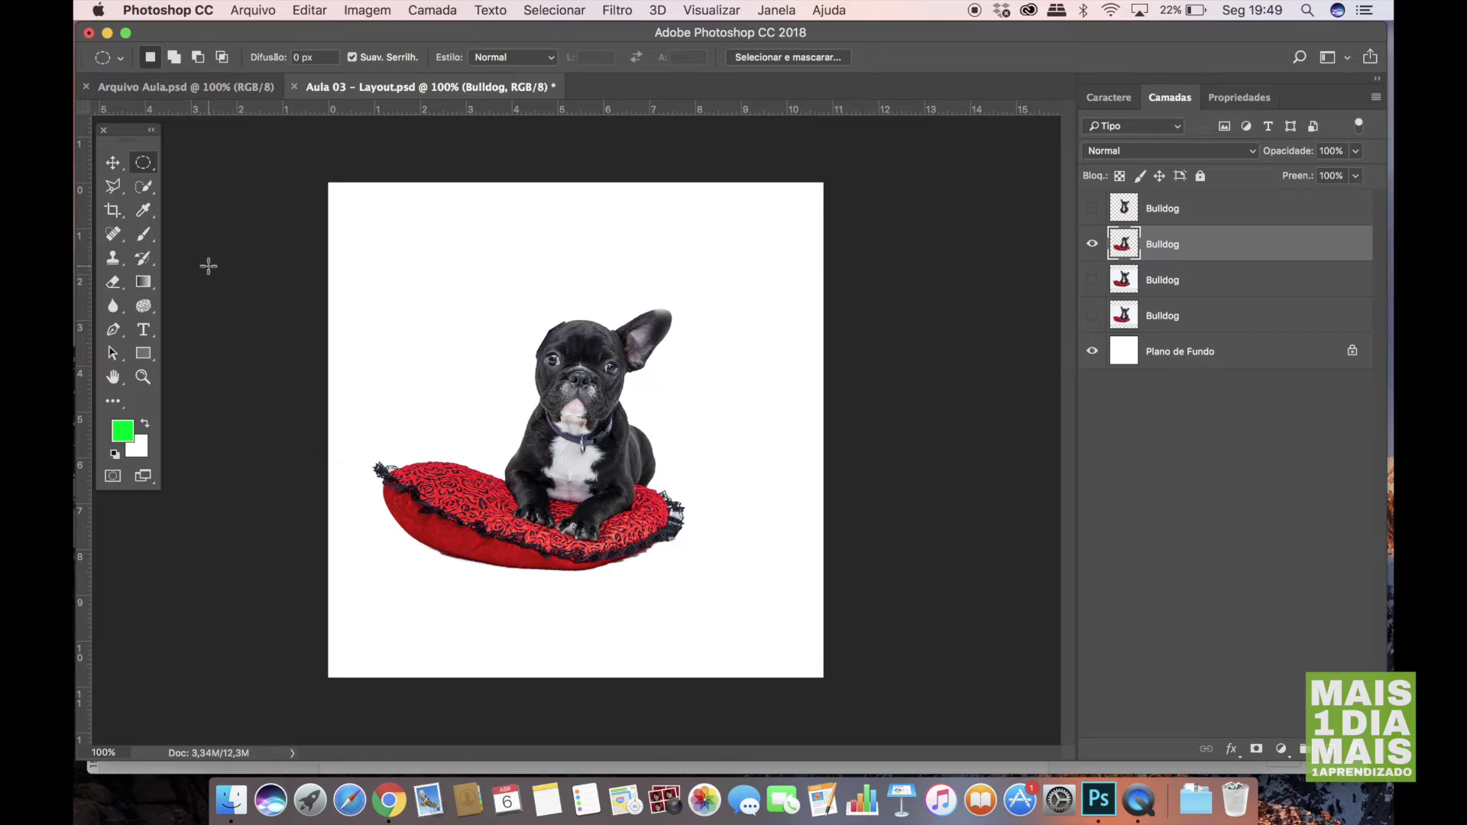
Activate the Eyedropper briefly, then zoom in on the bulldog to 200% and back out to 100%.
click(148, 218)
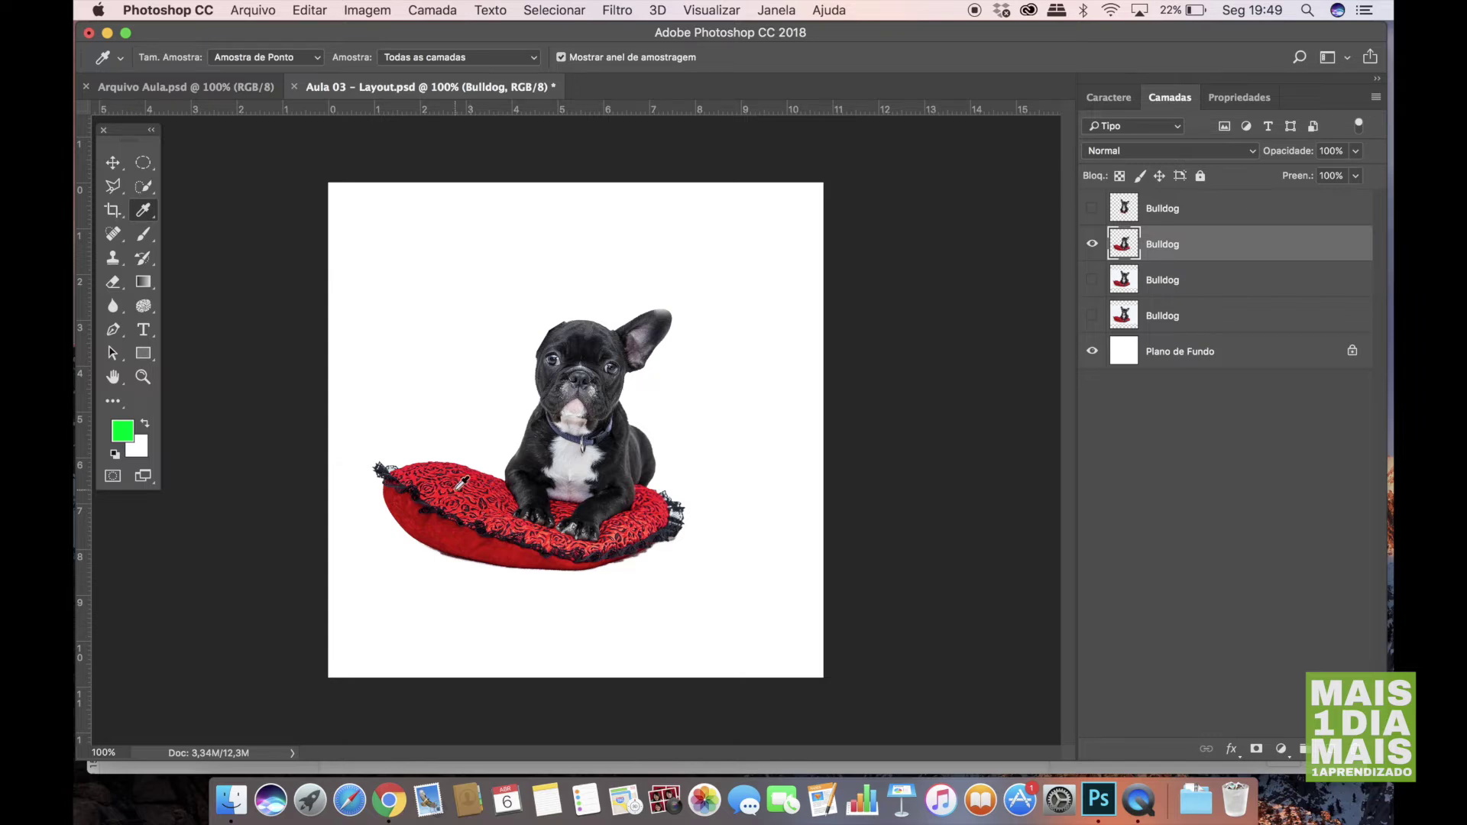
click(142, 379)
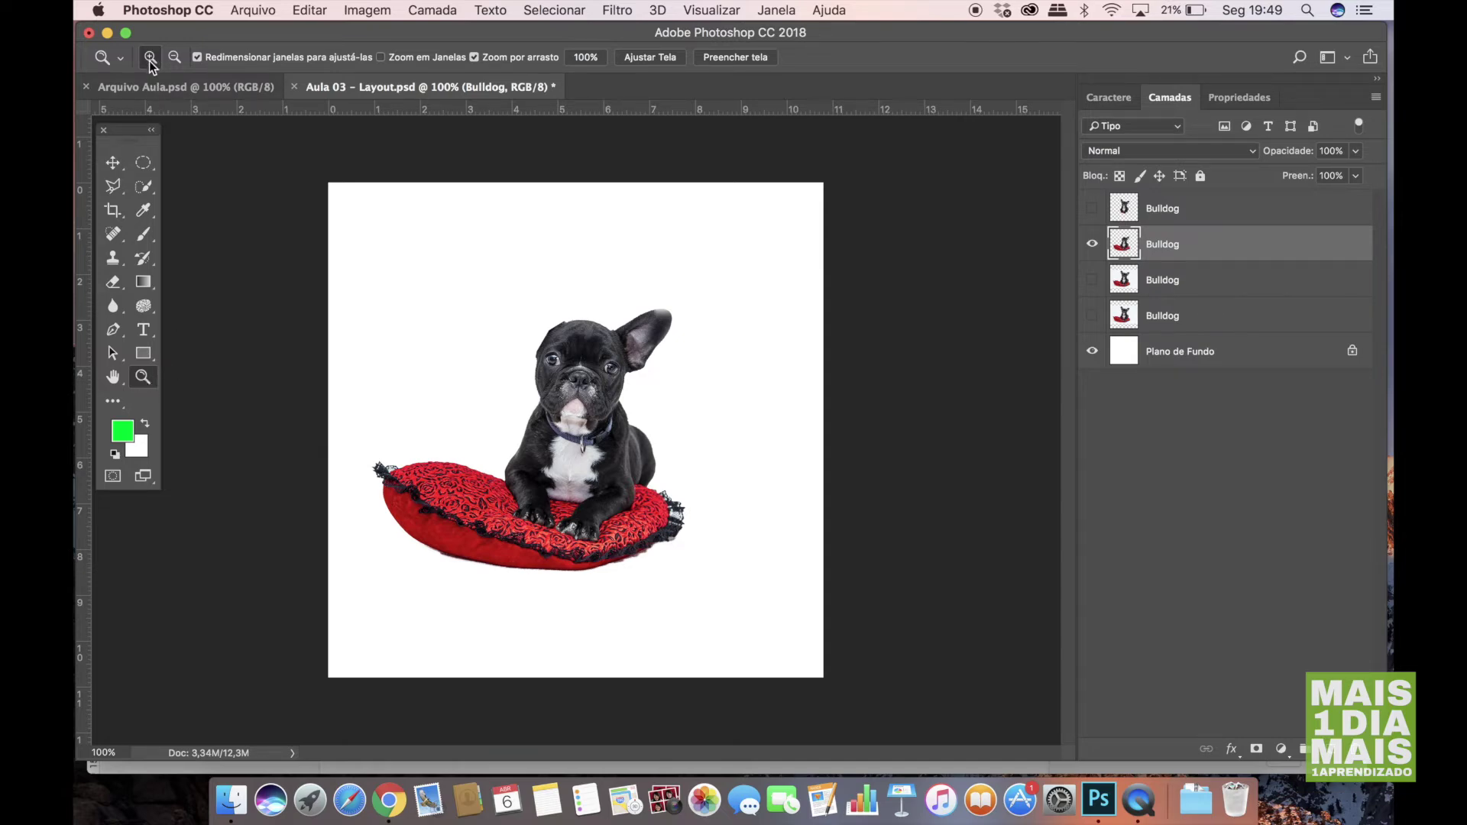
click(526, 423)
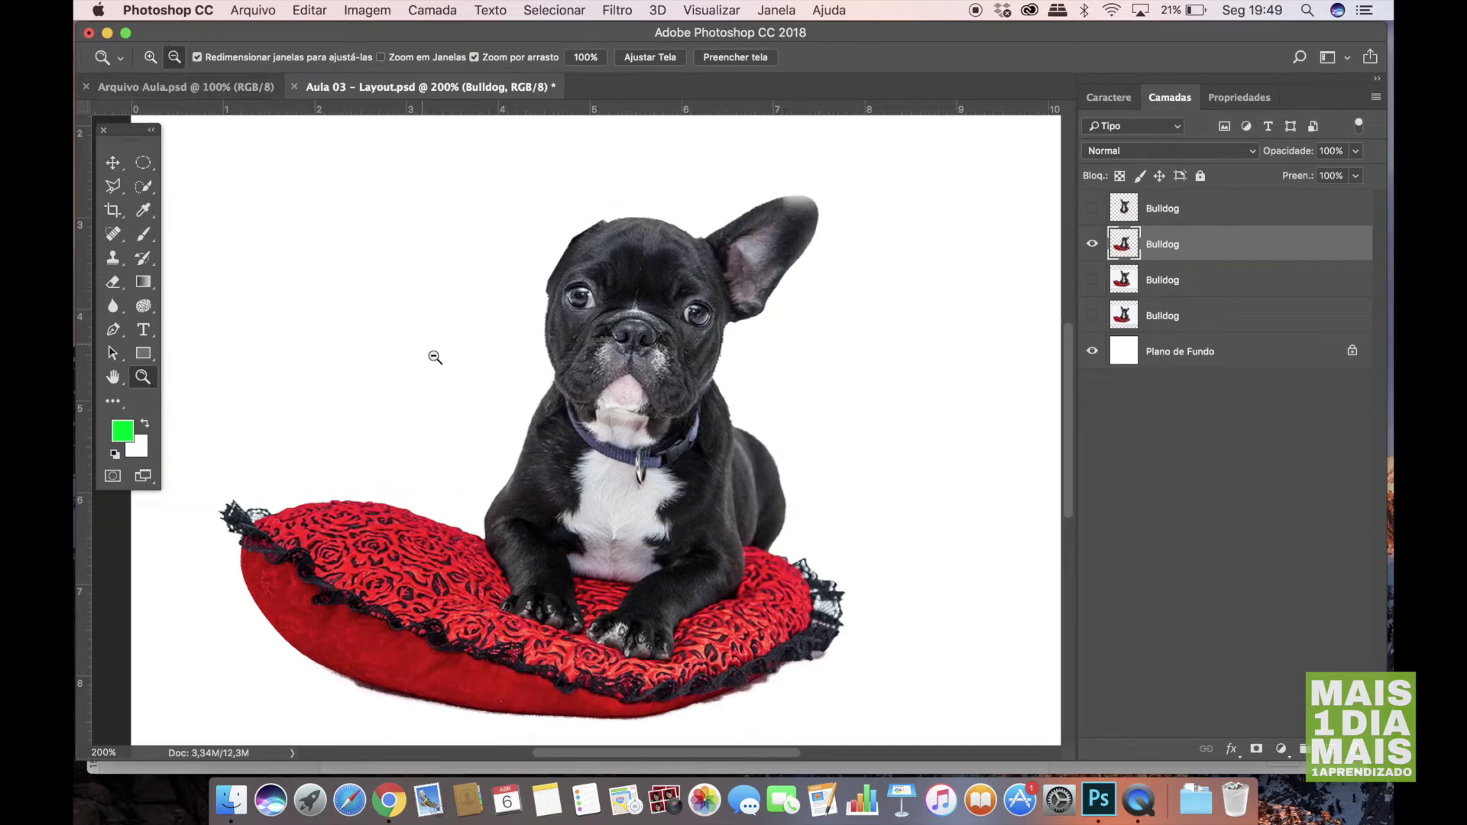
click(455, 370)
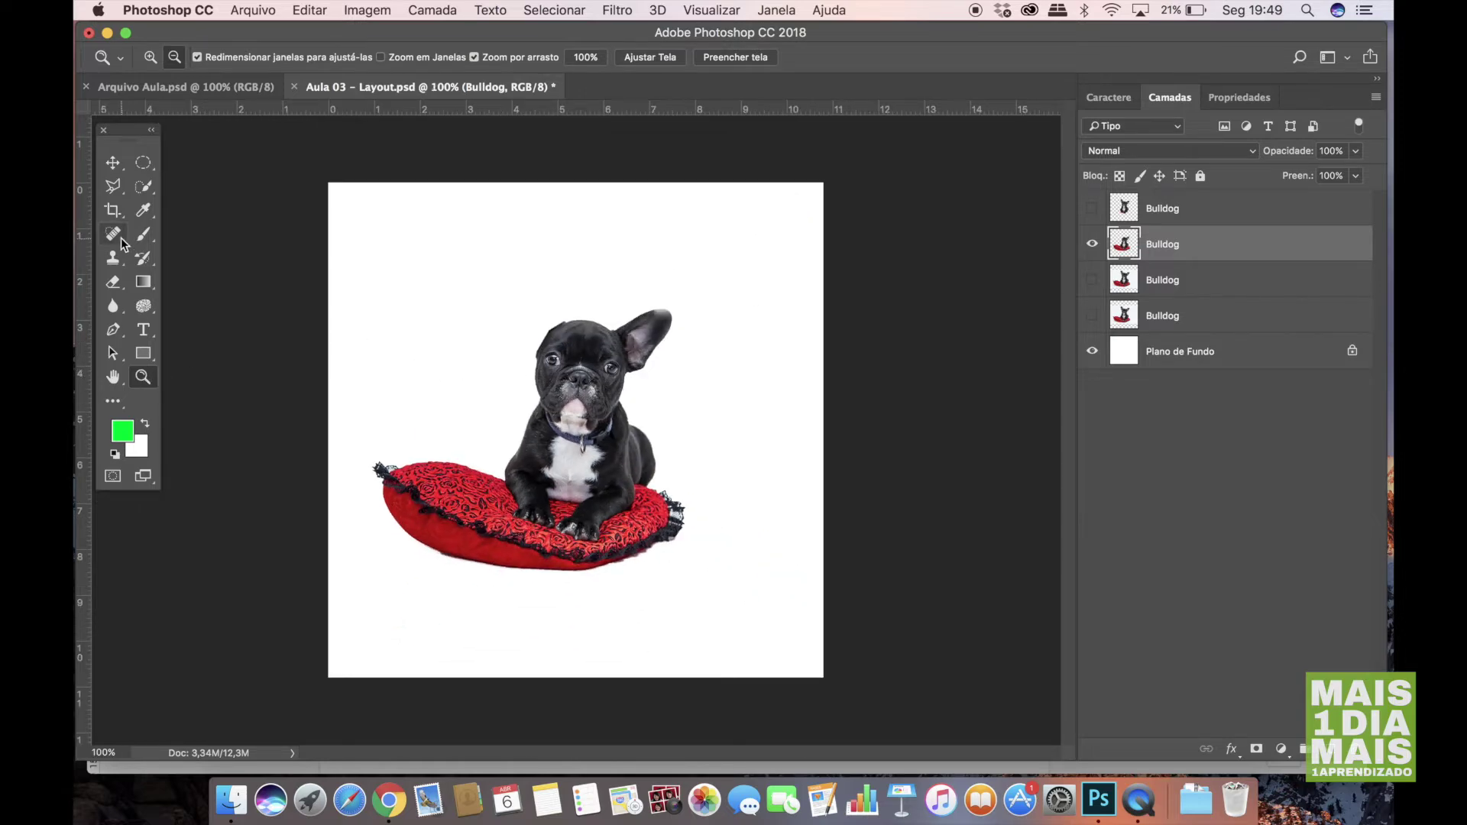
Activate the Move tool, then zoom in on the bulldog to 300% and back out to 100%.
click(113, 164)
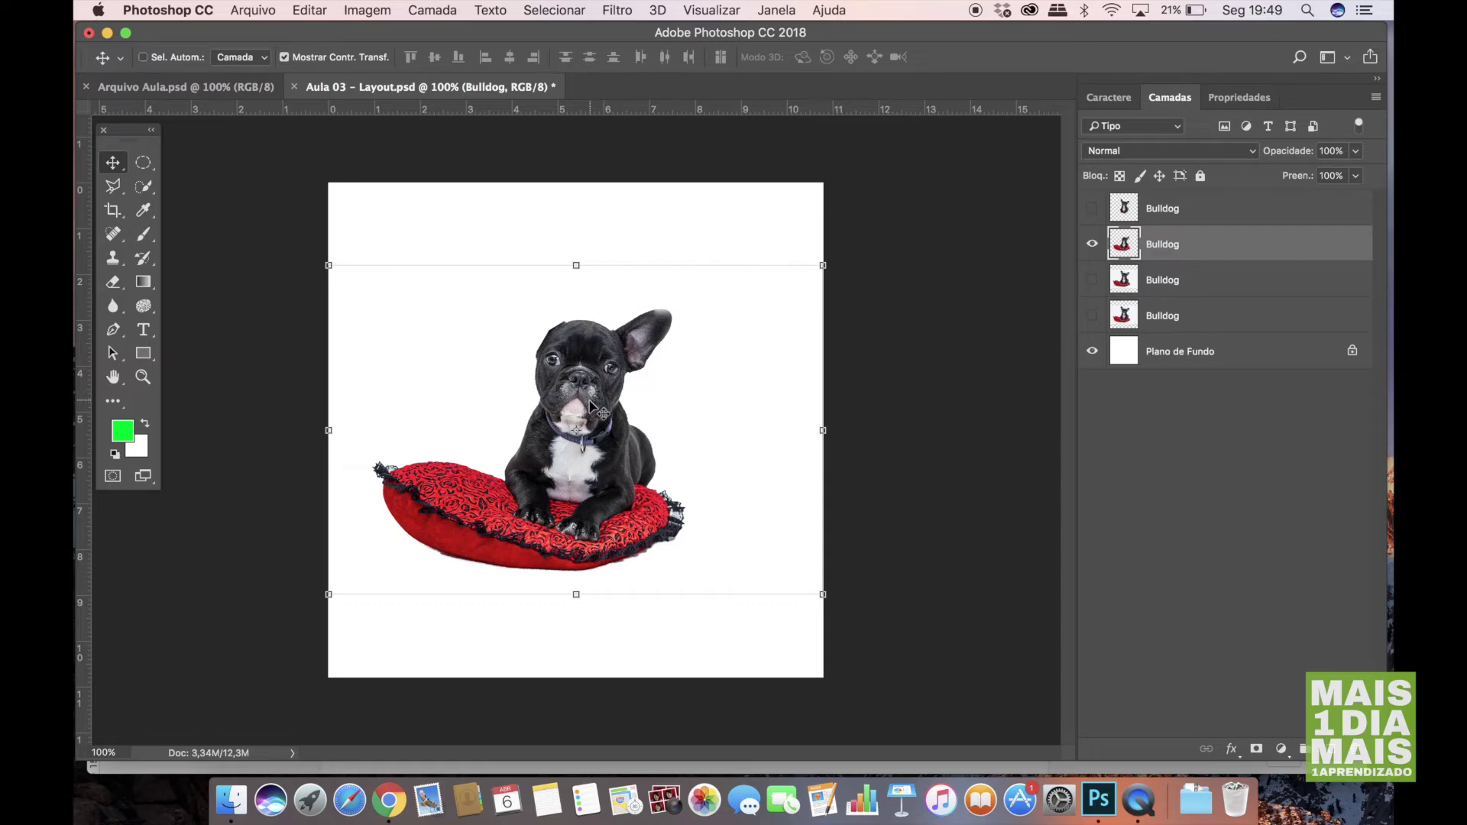
key(super+plus)
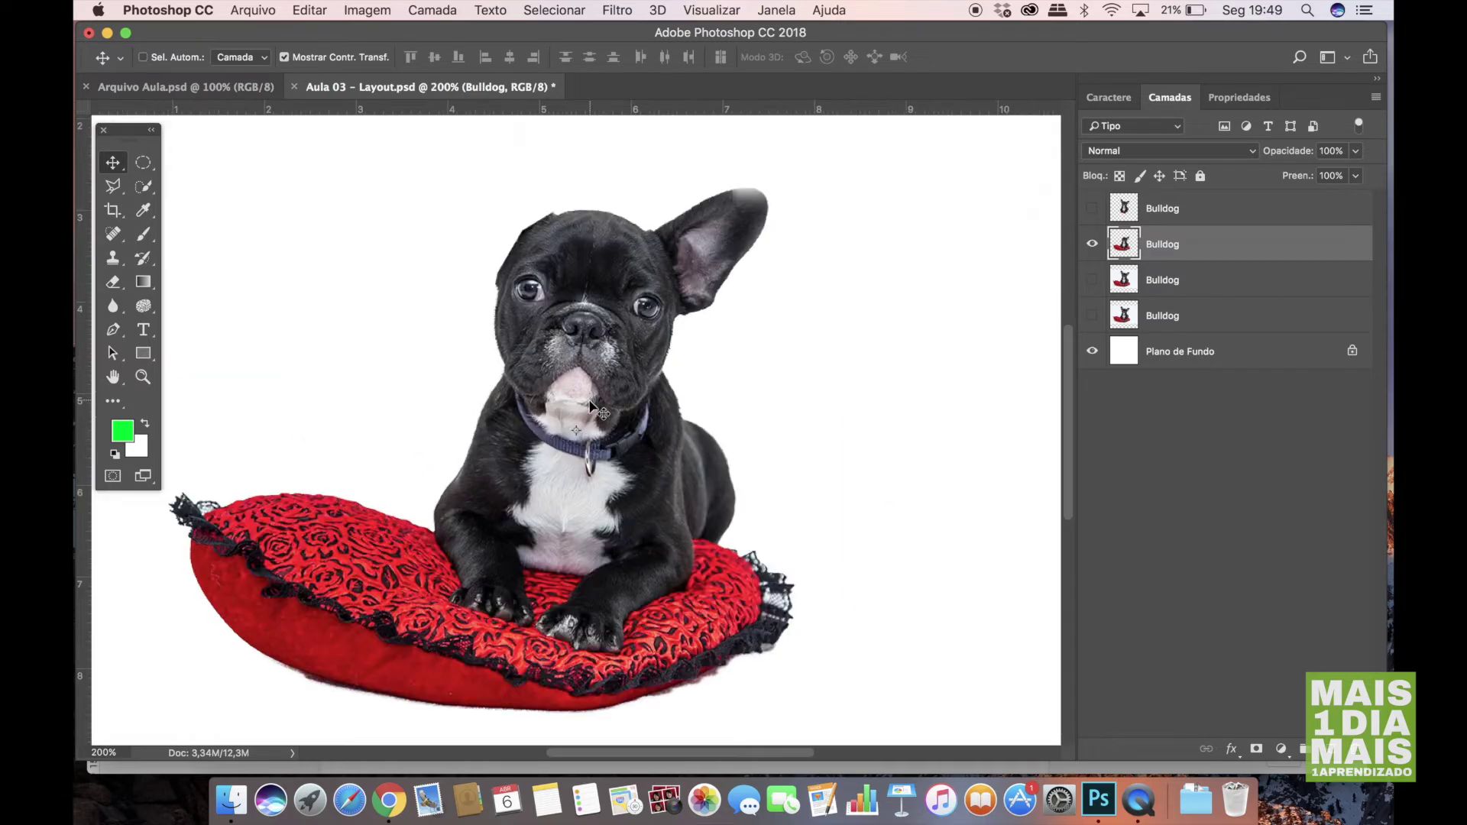
key(super+plus)
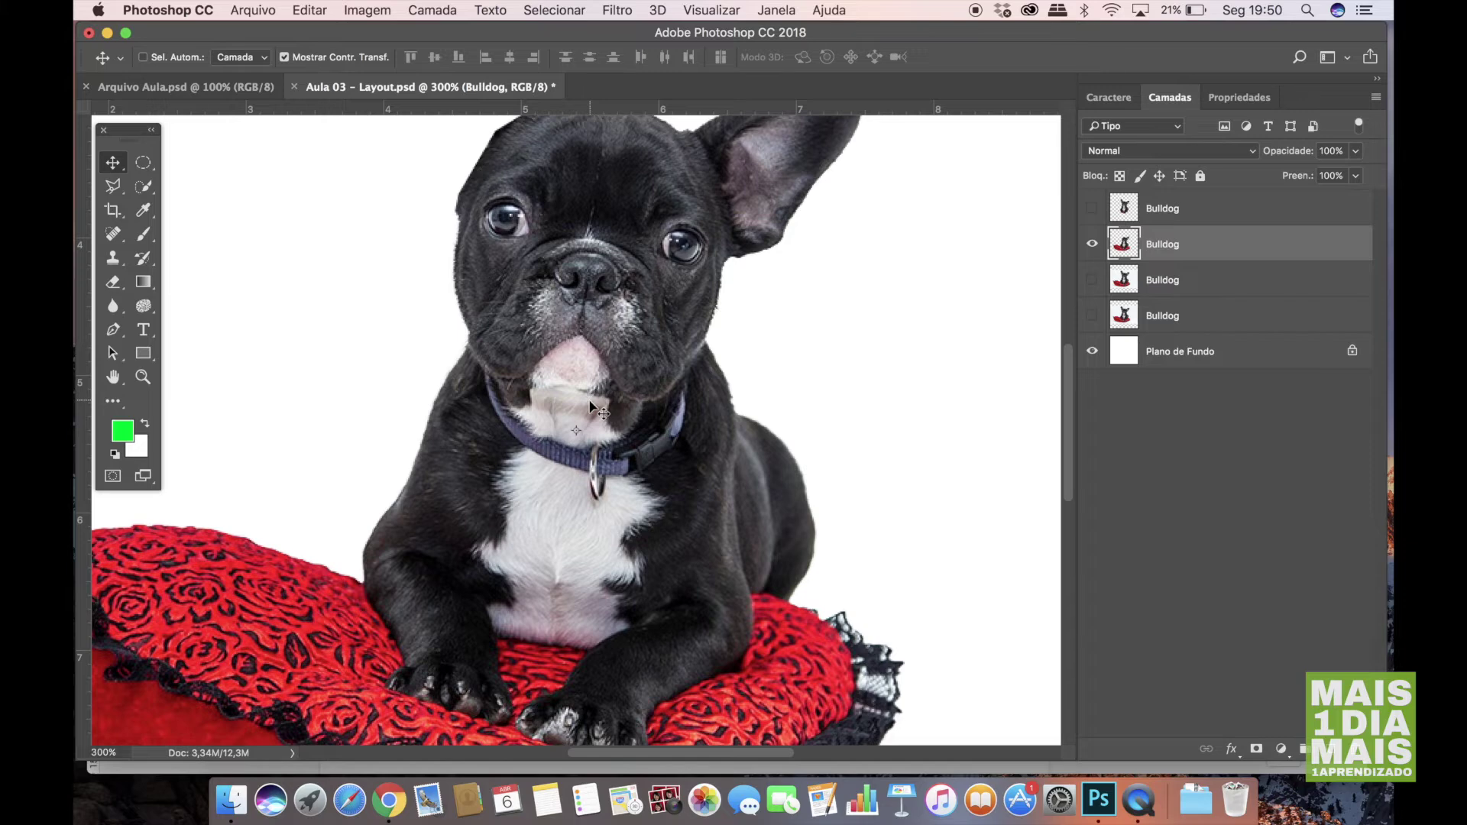
key(super+minus)
key(super+minus)
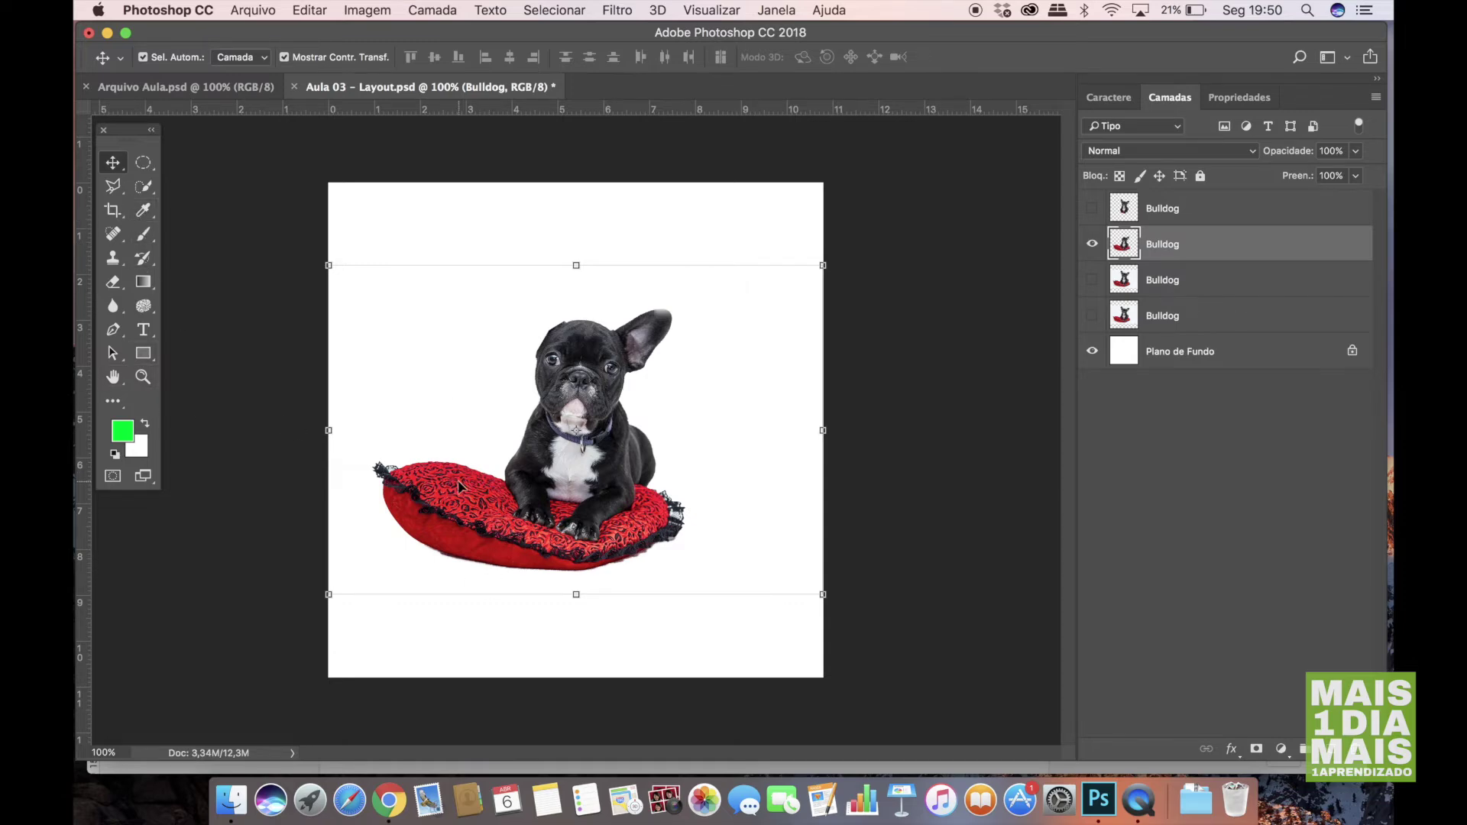
Sample the cushion's red, the chest's white and finally the head's black fur as the foreground color with the Eyedropper.
key(super+plus)
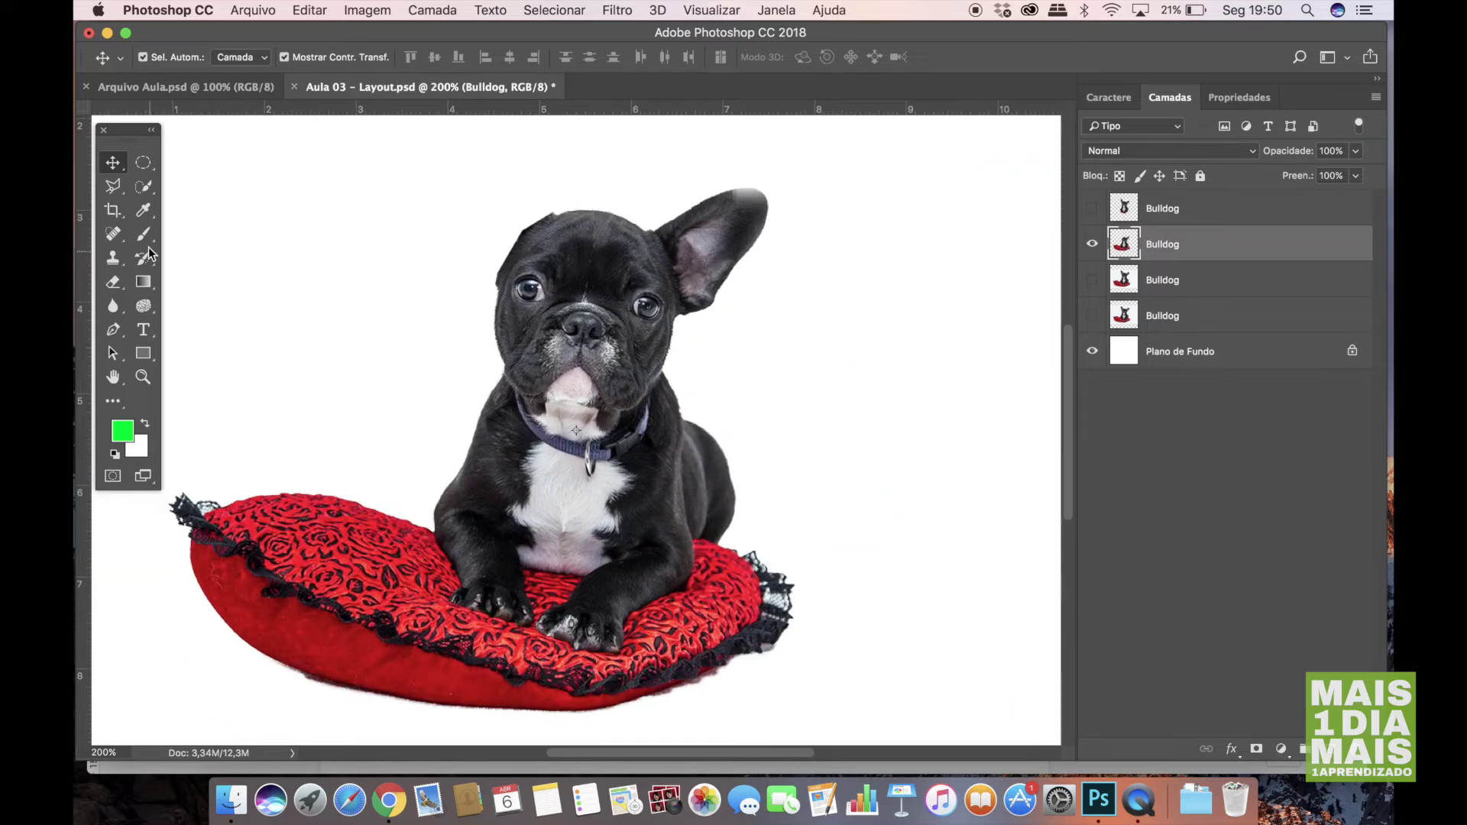
click(143, 210)
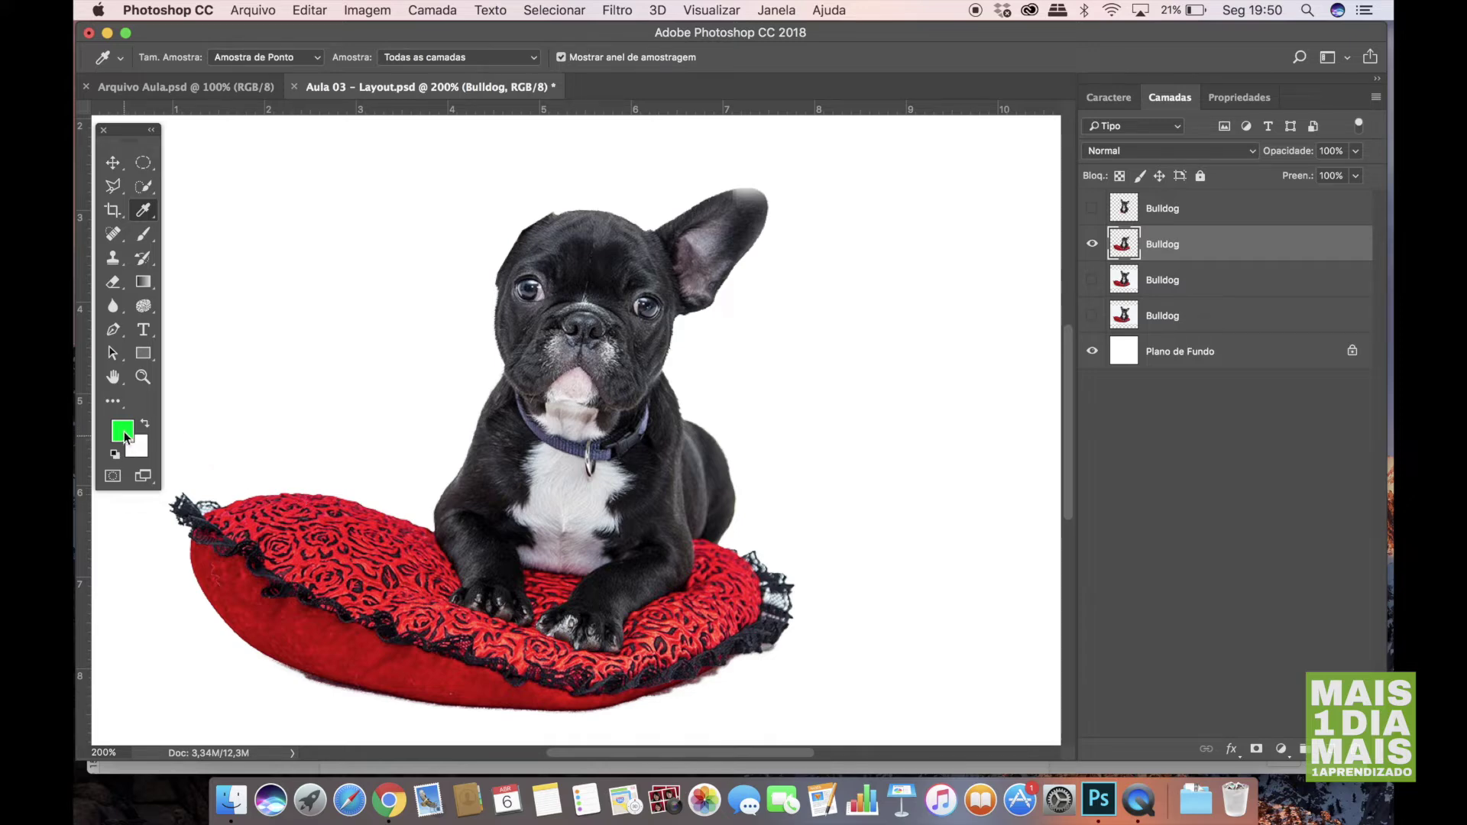
click(292, 512)
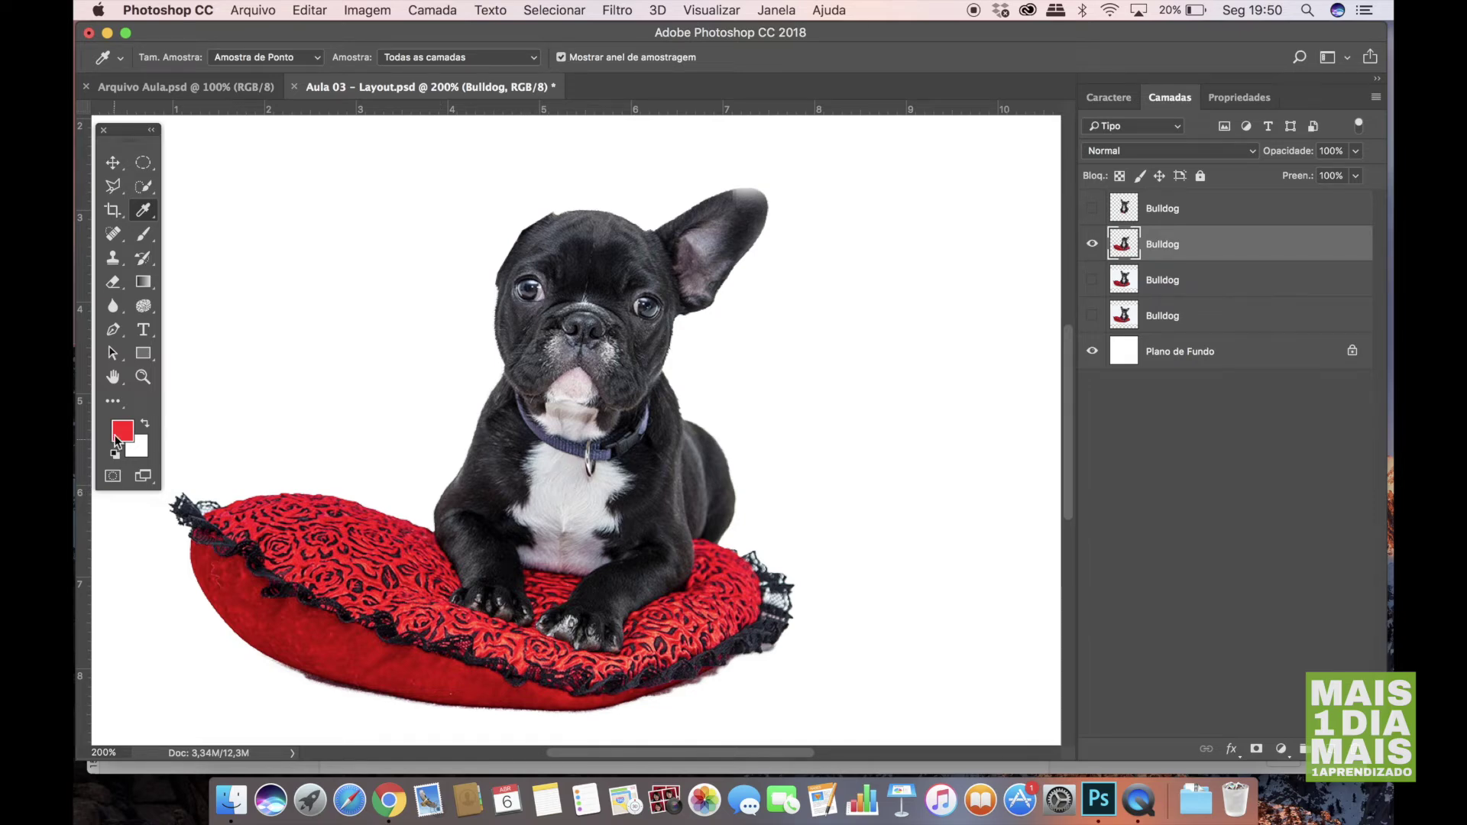
click(559, 482)
click(583, 260)
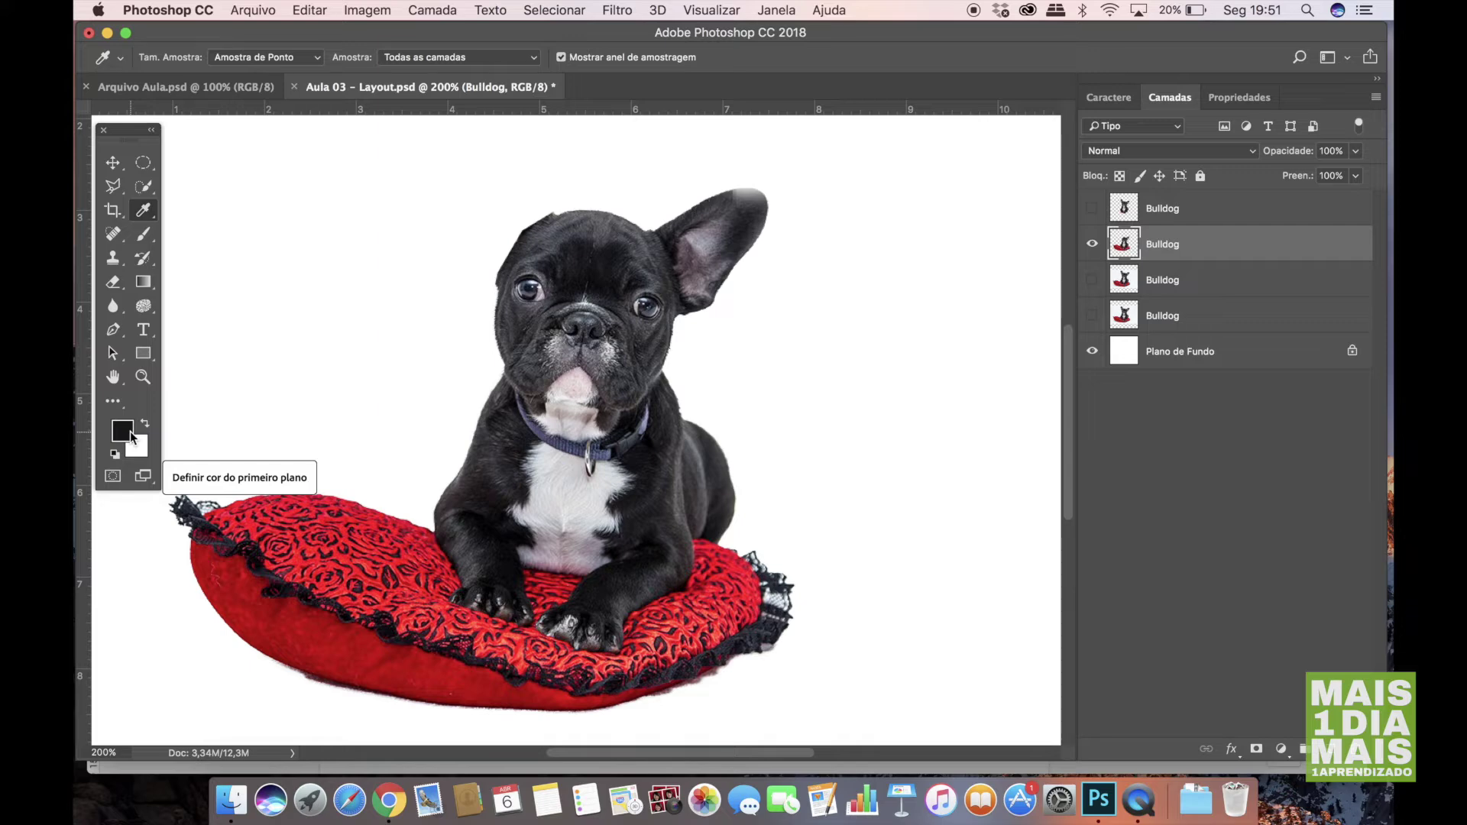
key(super+minus)
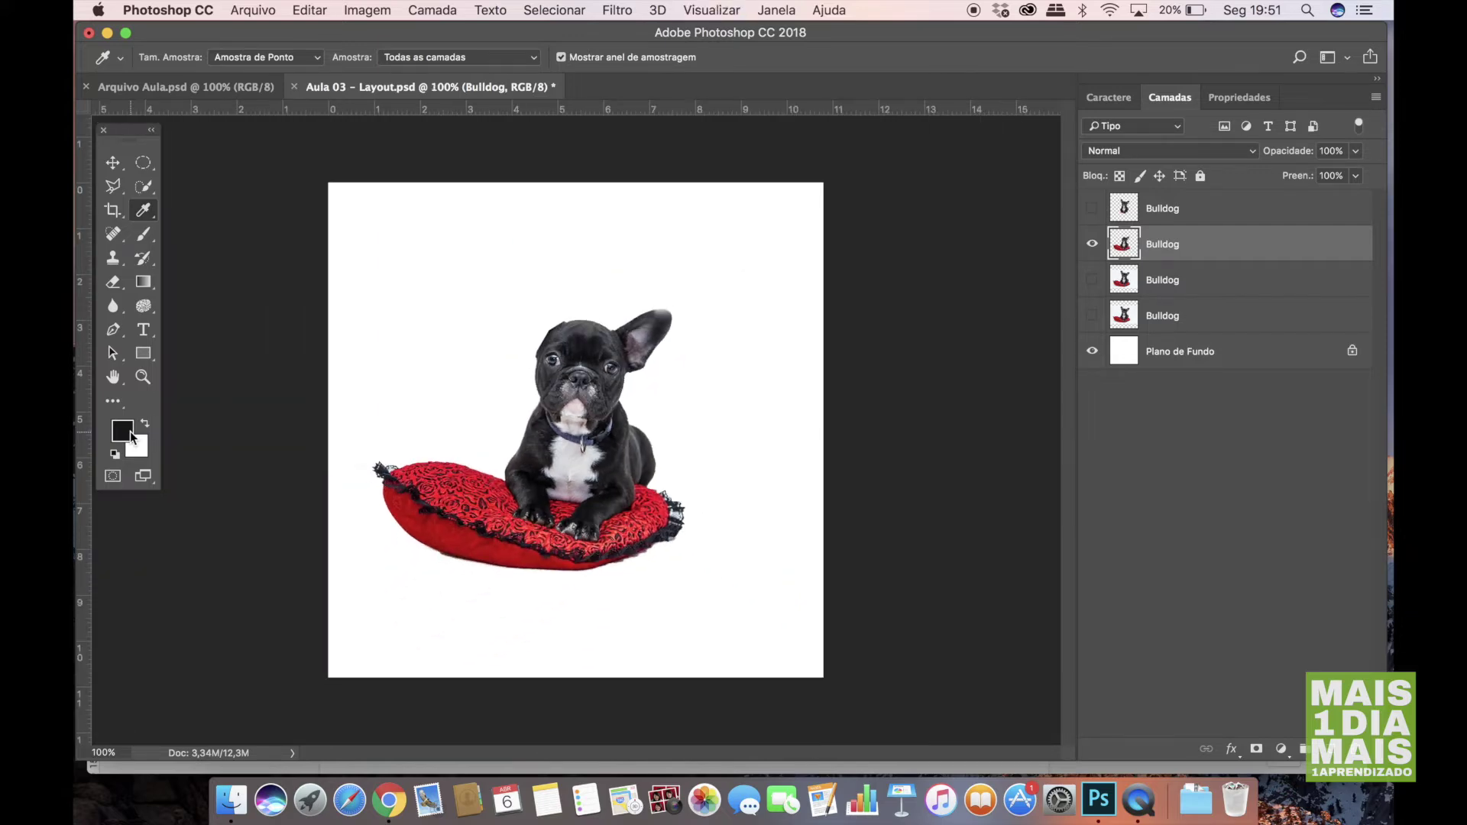
Draw a black rectangle shape about 1100 by 1104 px covering the whole canvas.
click(107, 163)
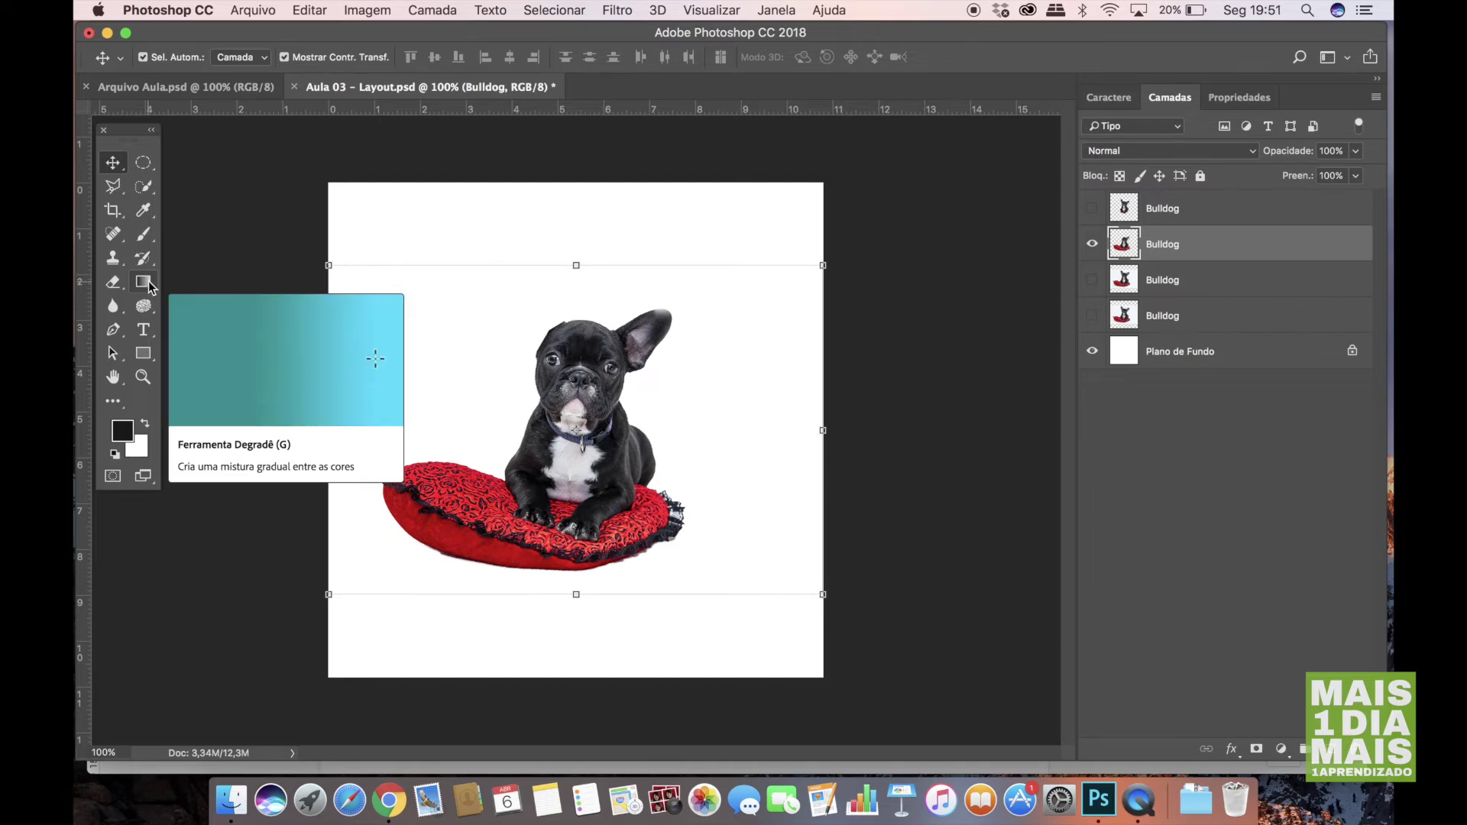
click(145, 354)
drag(322, 178, 827, 680)
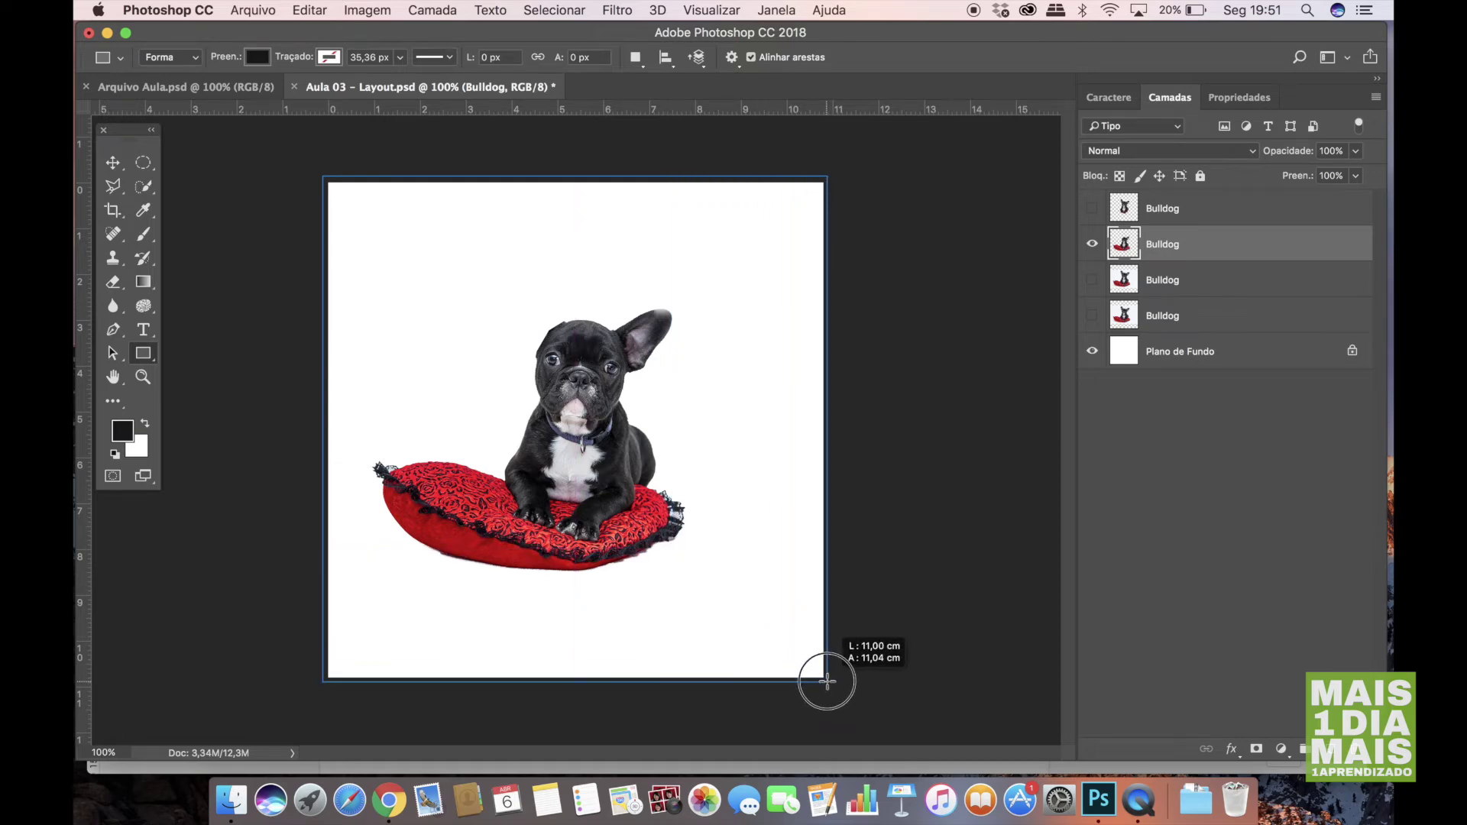
drag(827, 680, 827, 681)
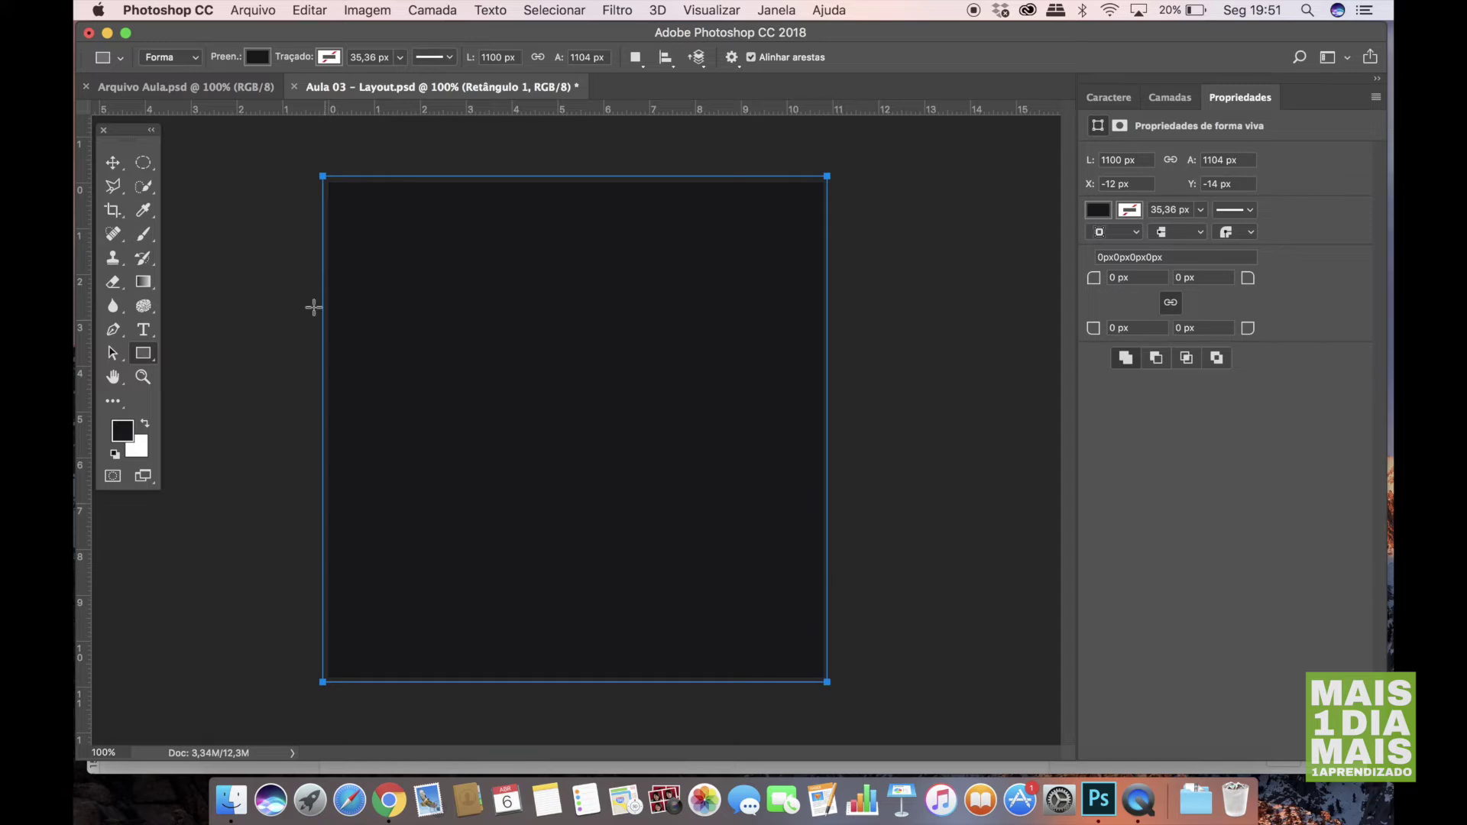
click(117, 169)
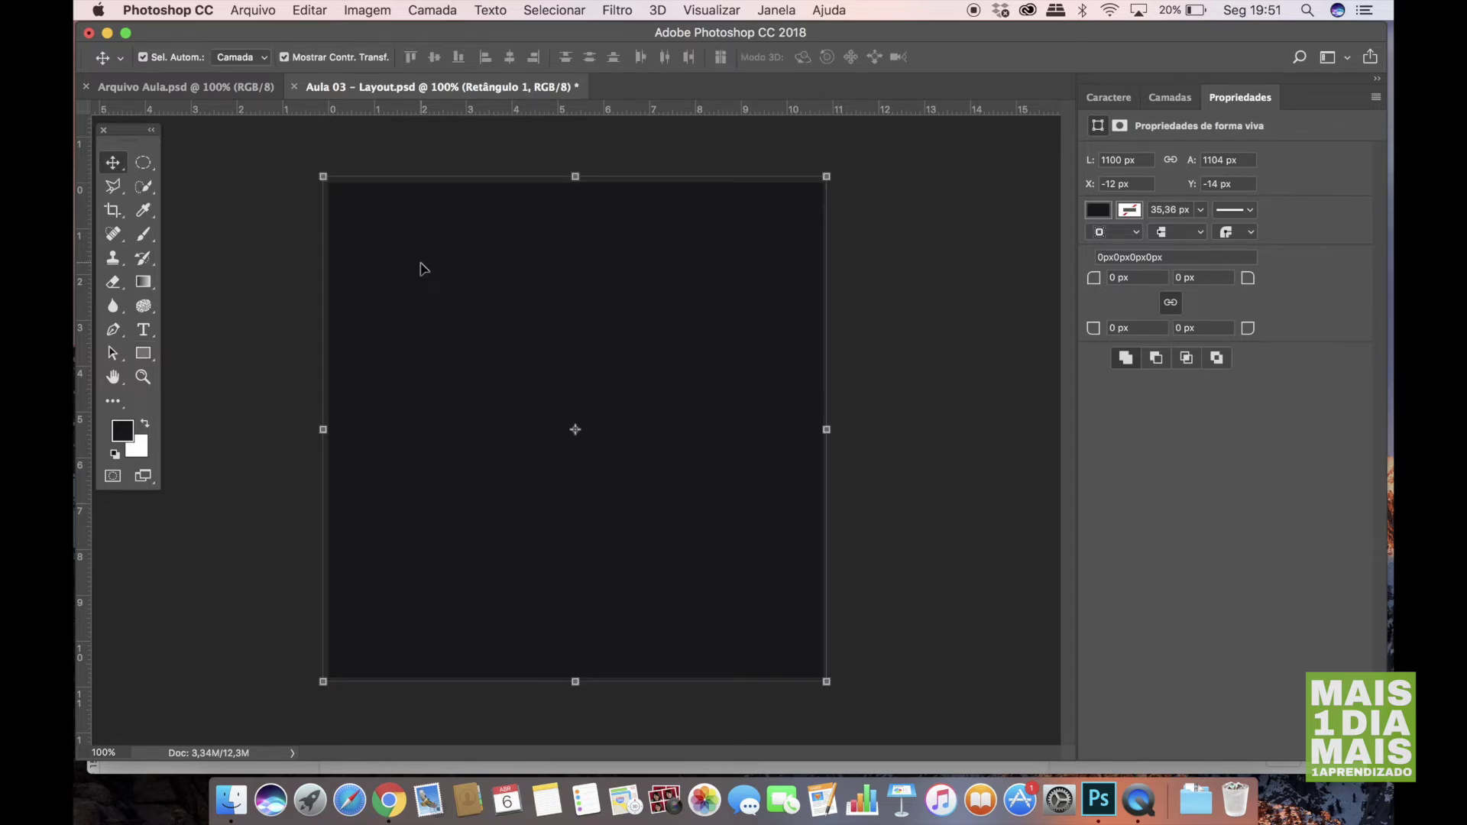
Move the Retângulo 1 layer below all Bulldog layers, just above Plano de Fundo, and select the visible Bulldog layer.
click(1166, 103)
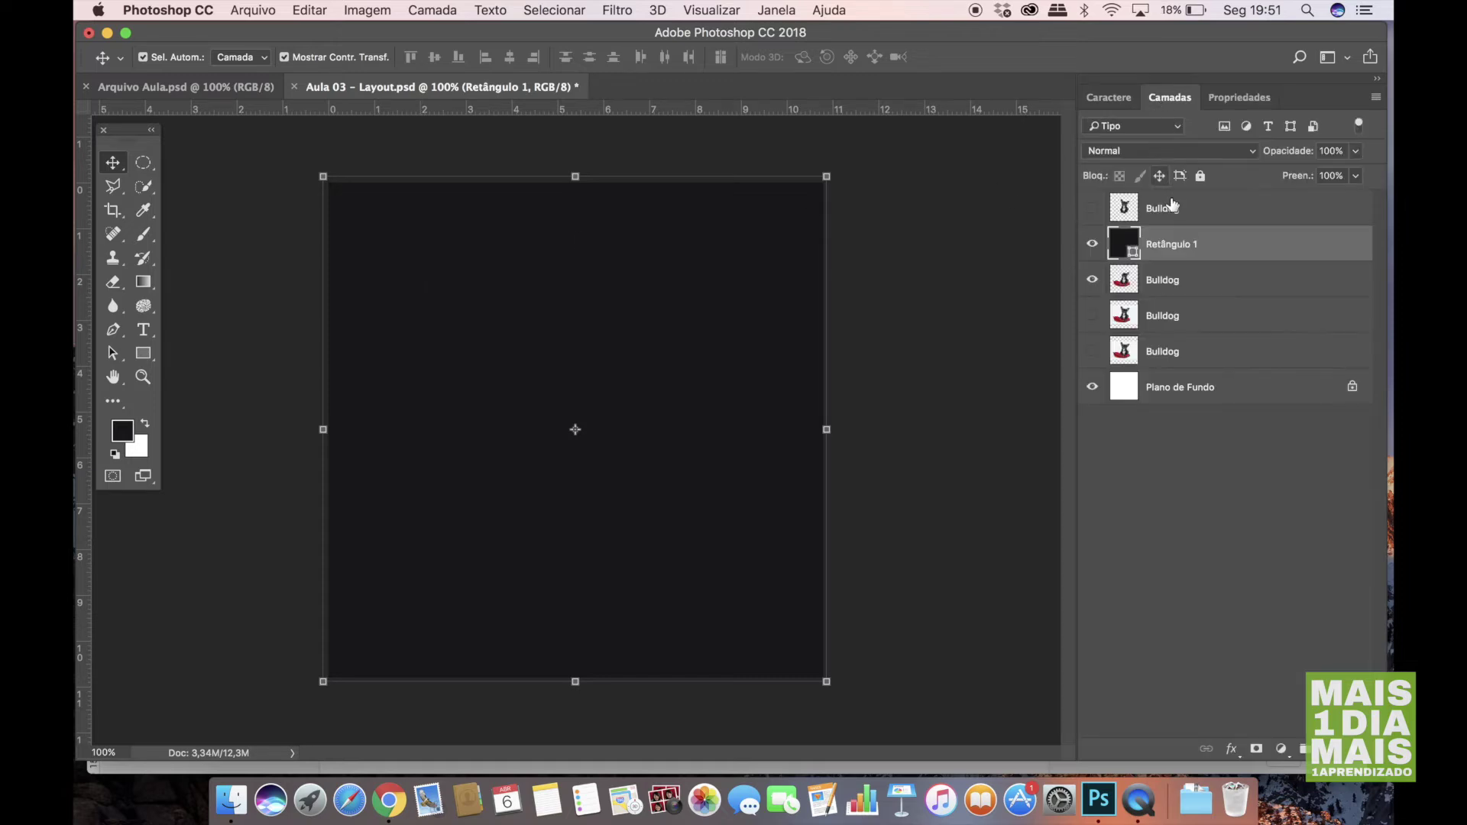
drag(1173, 247, 1167, 368)
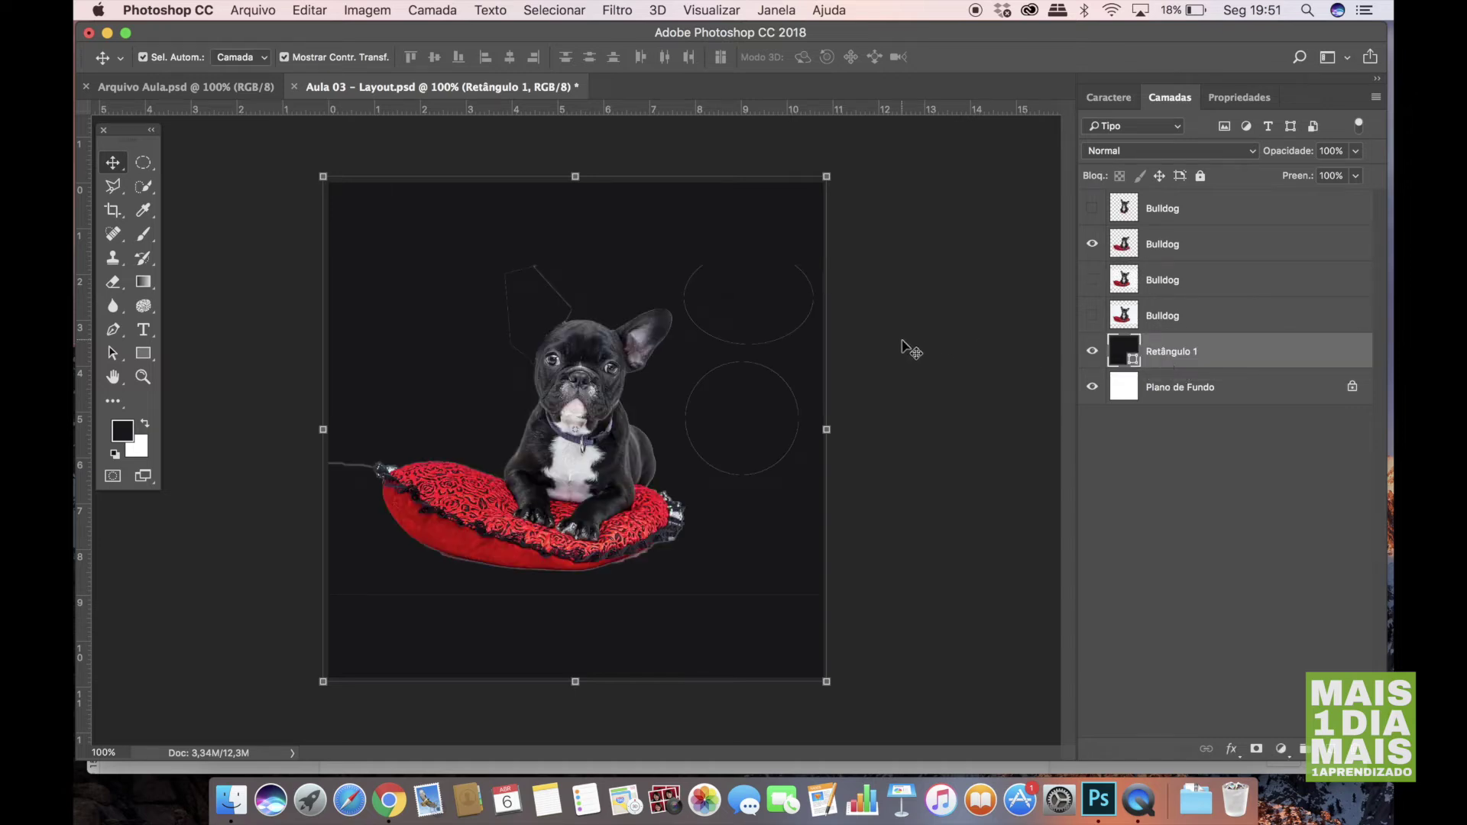
click(1162, 245)
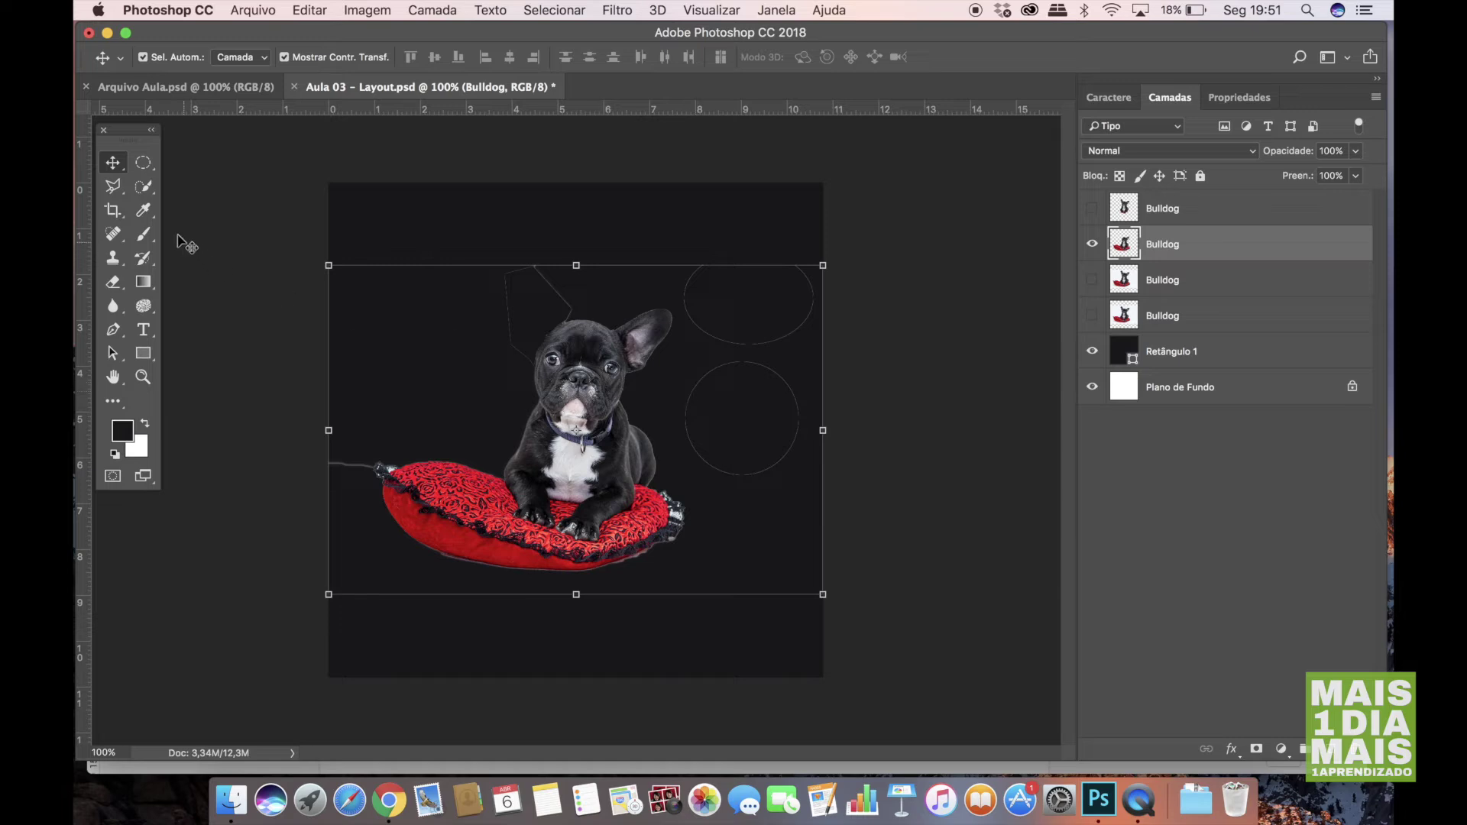
click(143, 162)
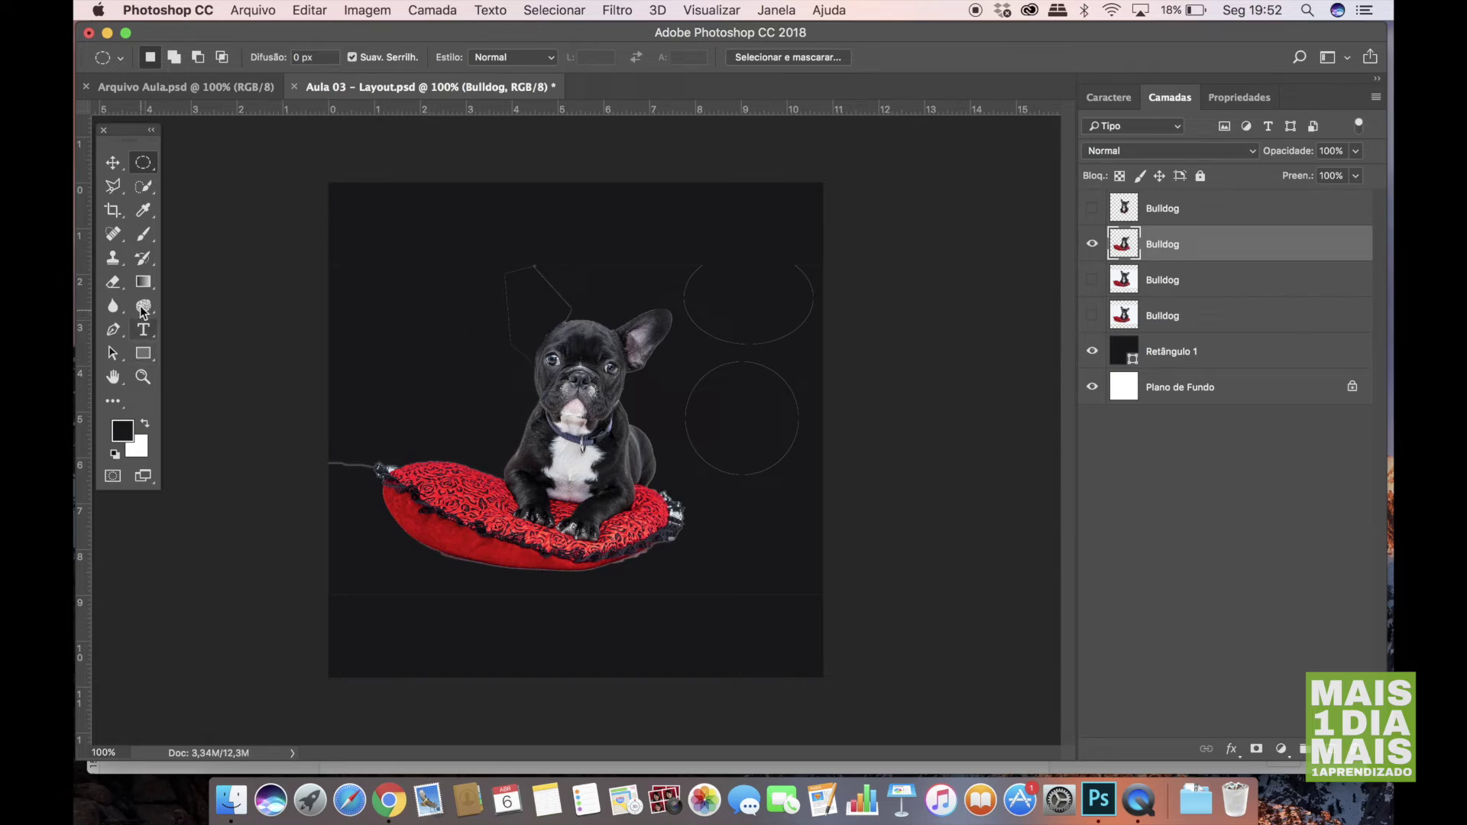
Select the Retângulo 1 layer and try to apply a gradient to it with the Gradient tool.
click(1185, 356)
drag(143, 284, 177, 288)
click(178, 281)
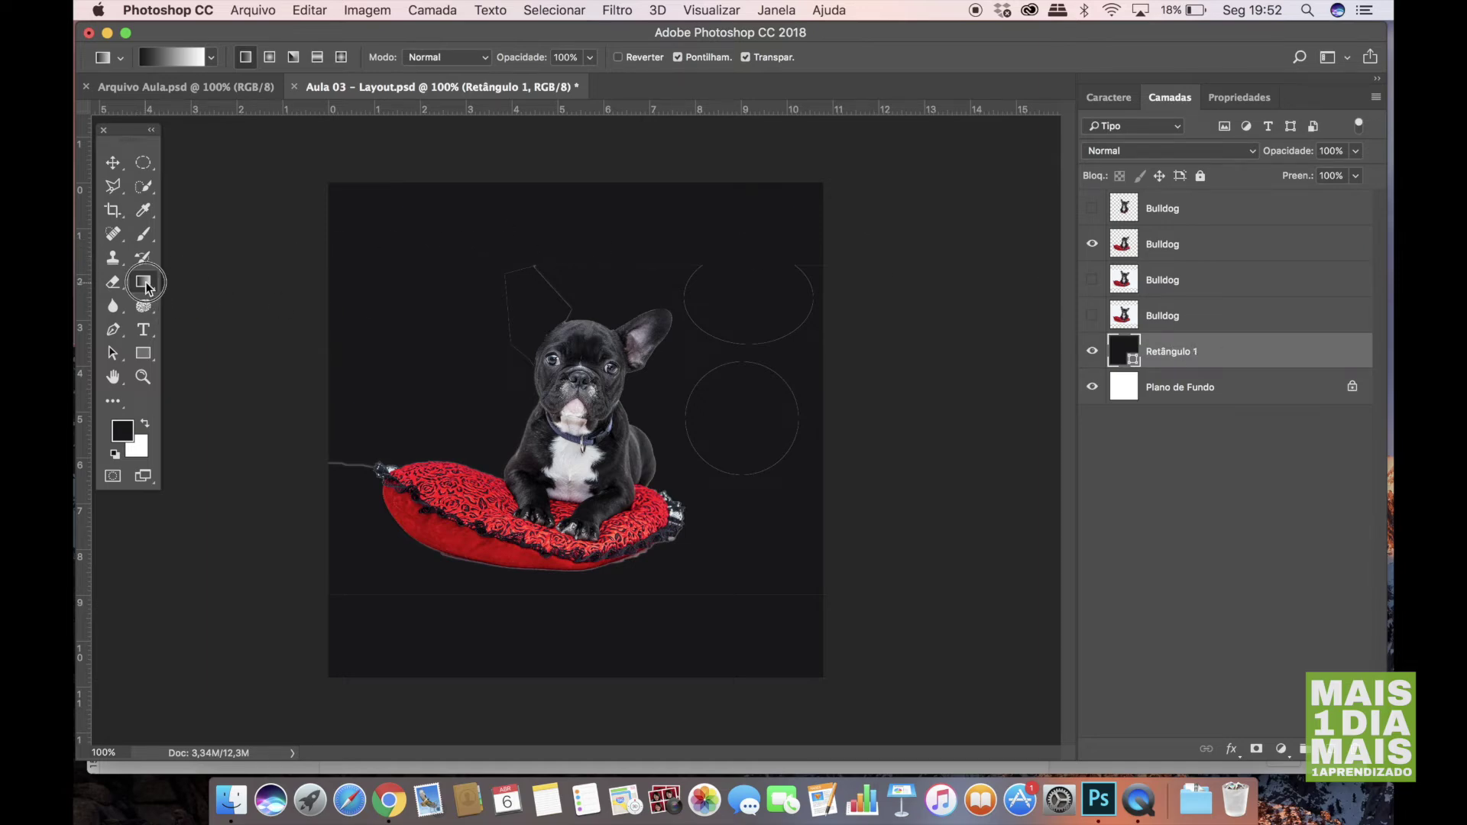
click(417, 215)
click(879, 290)
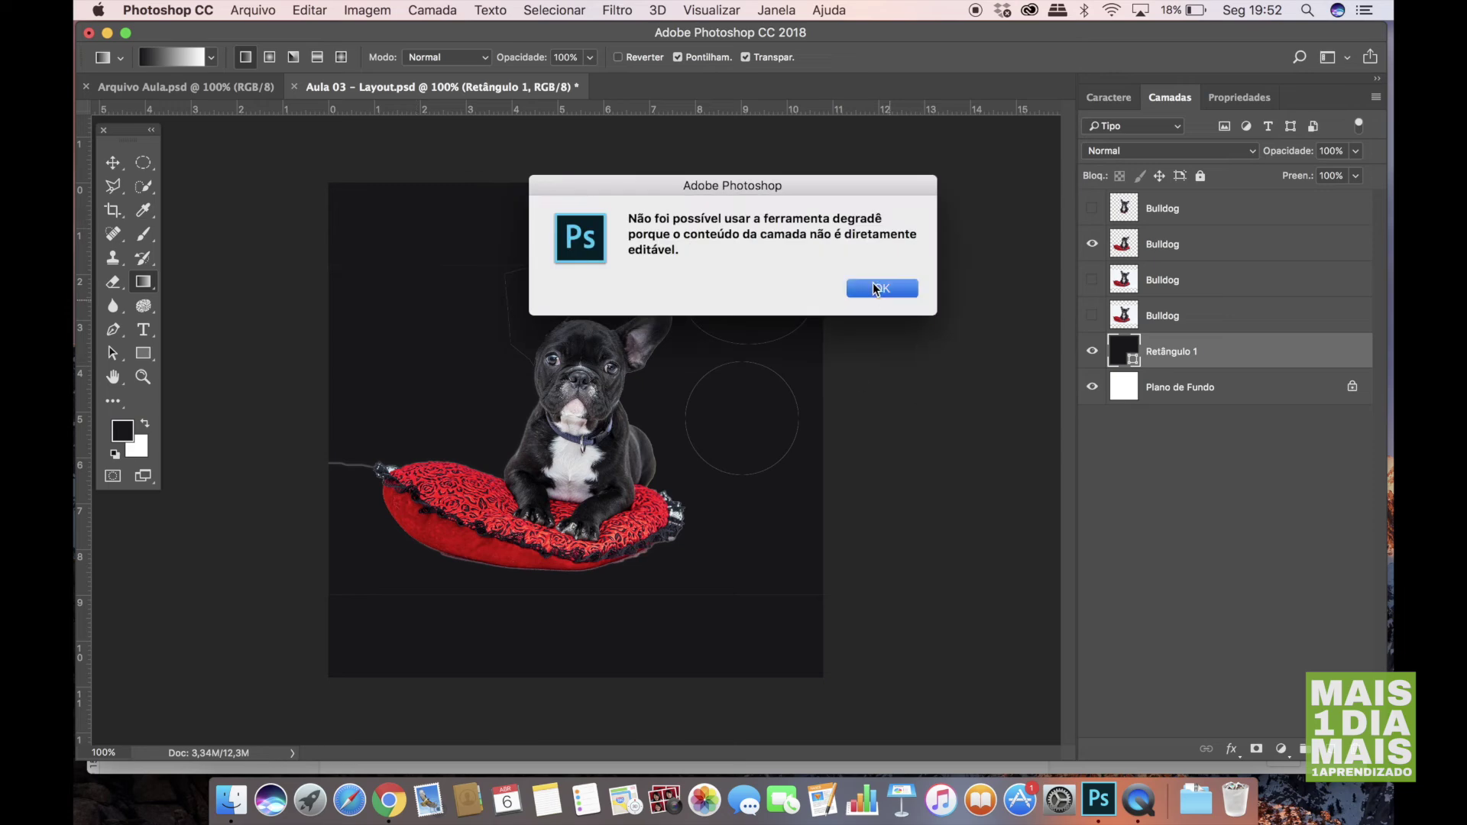
Convert the Retângulo 1 layer to a smart object and rasterize it, and apply a horizontal black-to-white gradient across the canvas.
right_click(1197, 354)
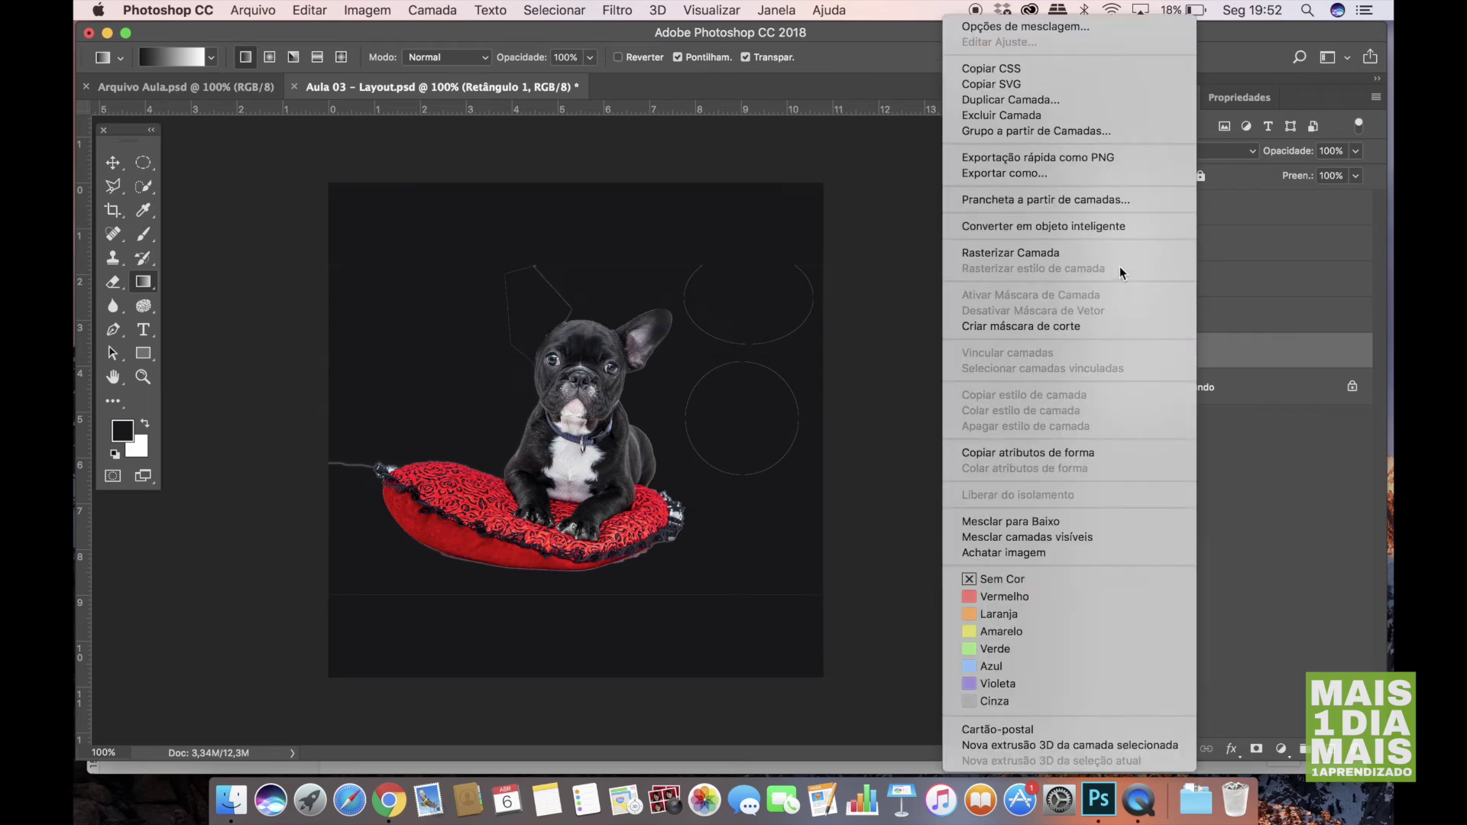
click(1083, 226)
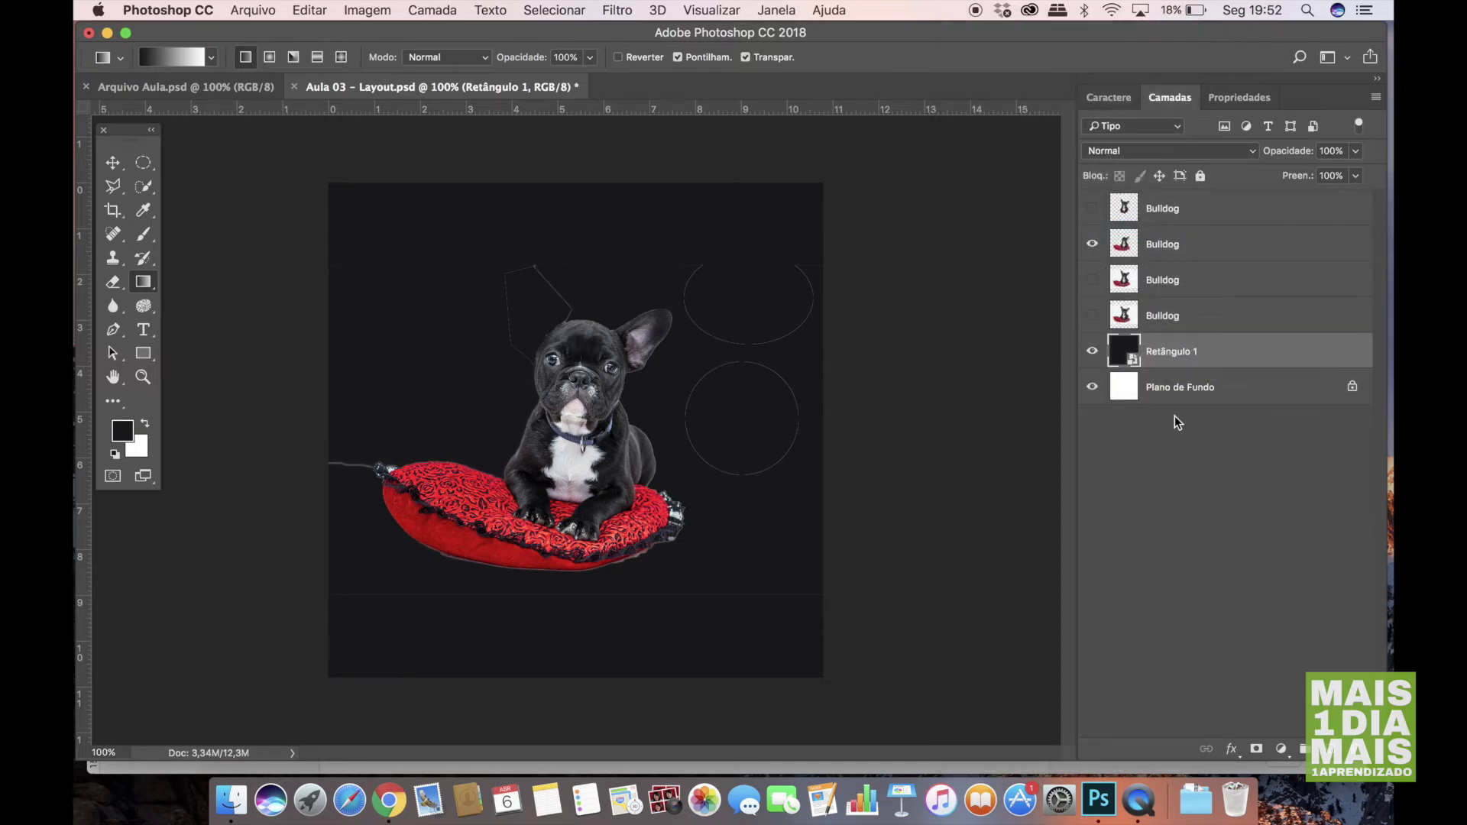
right_click(1162, 351)
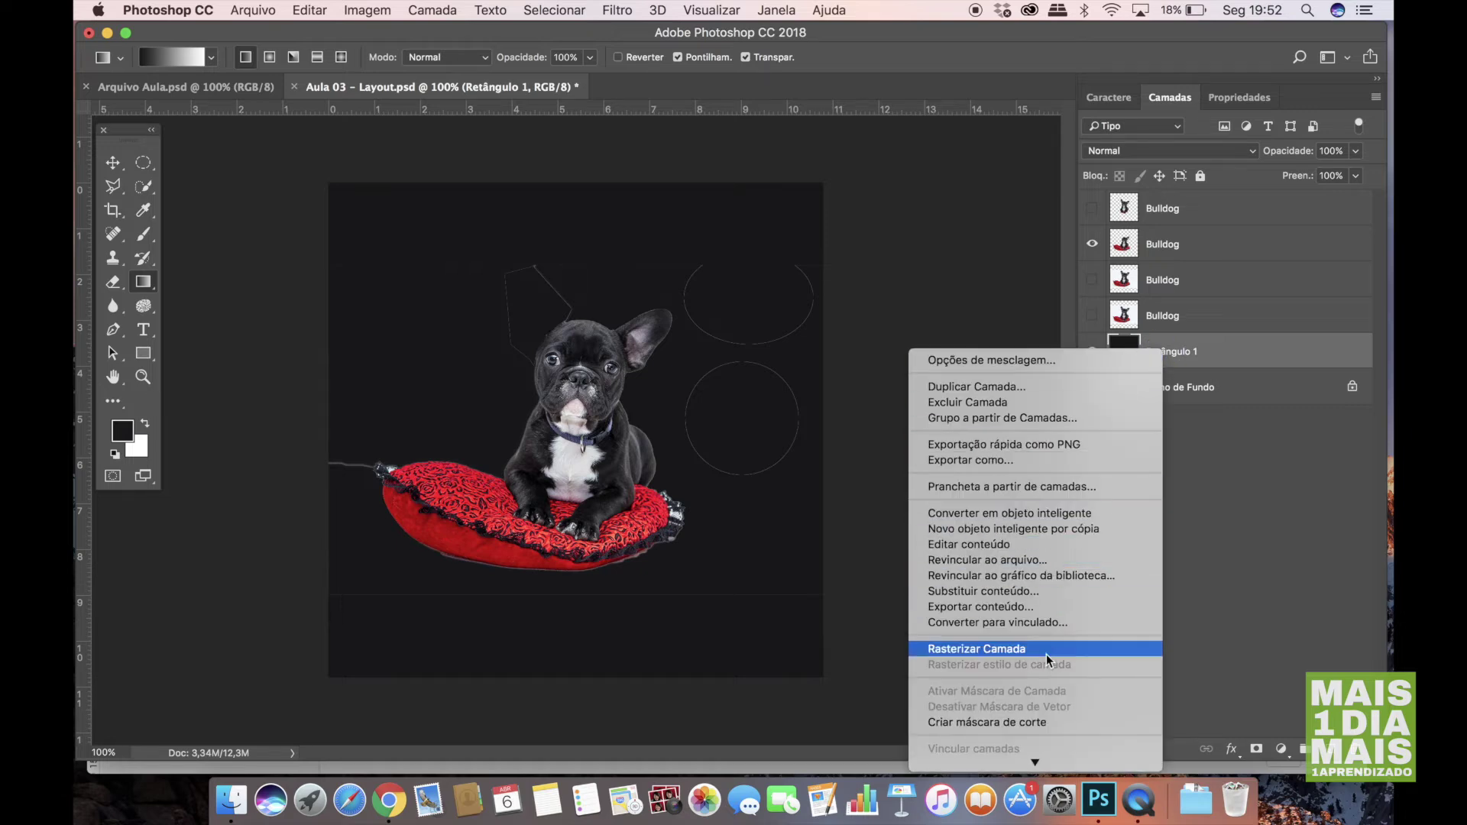
click(994, 649)
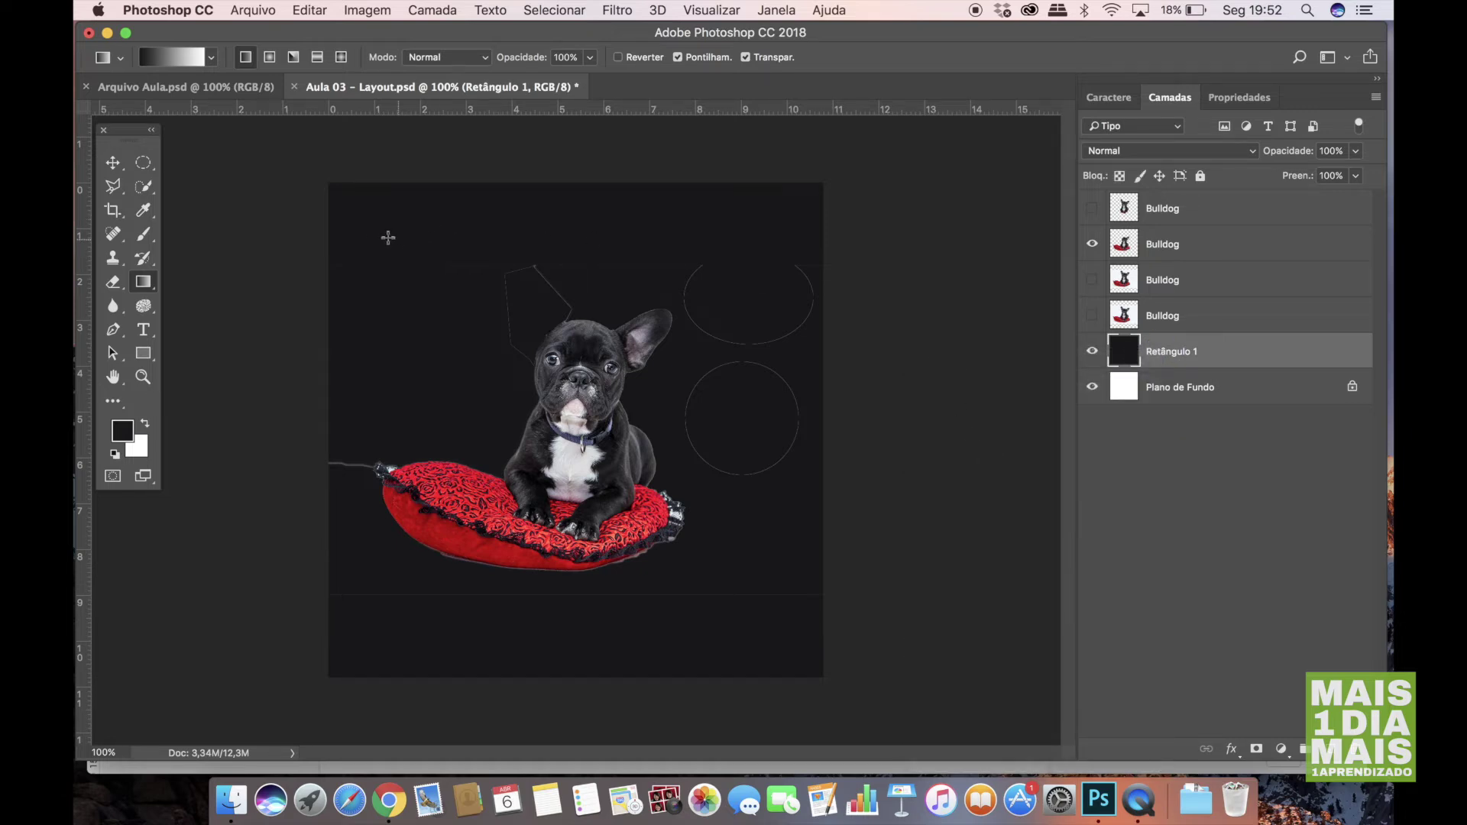
drag(375, 234, 762, 225)
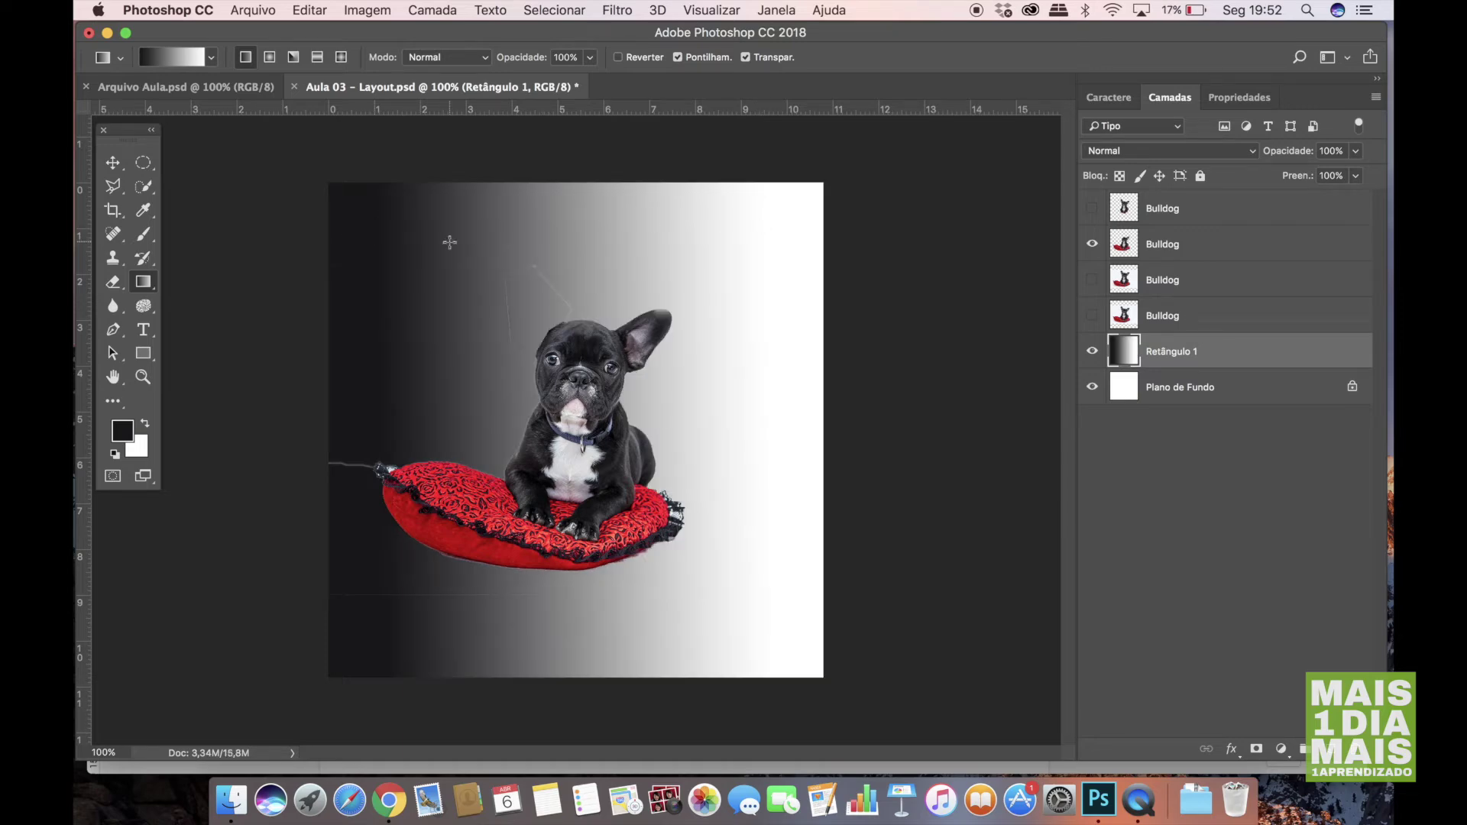
click(118, 166)
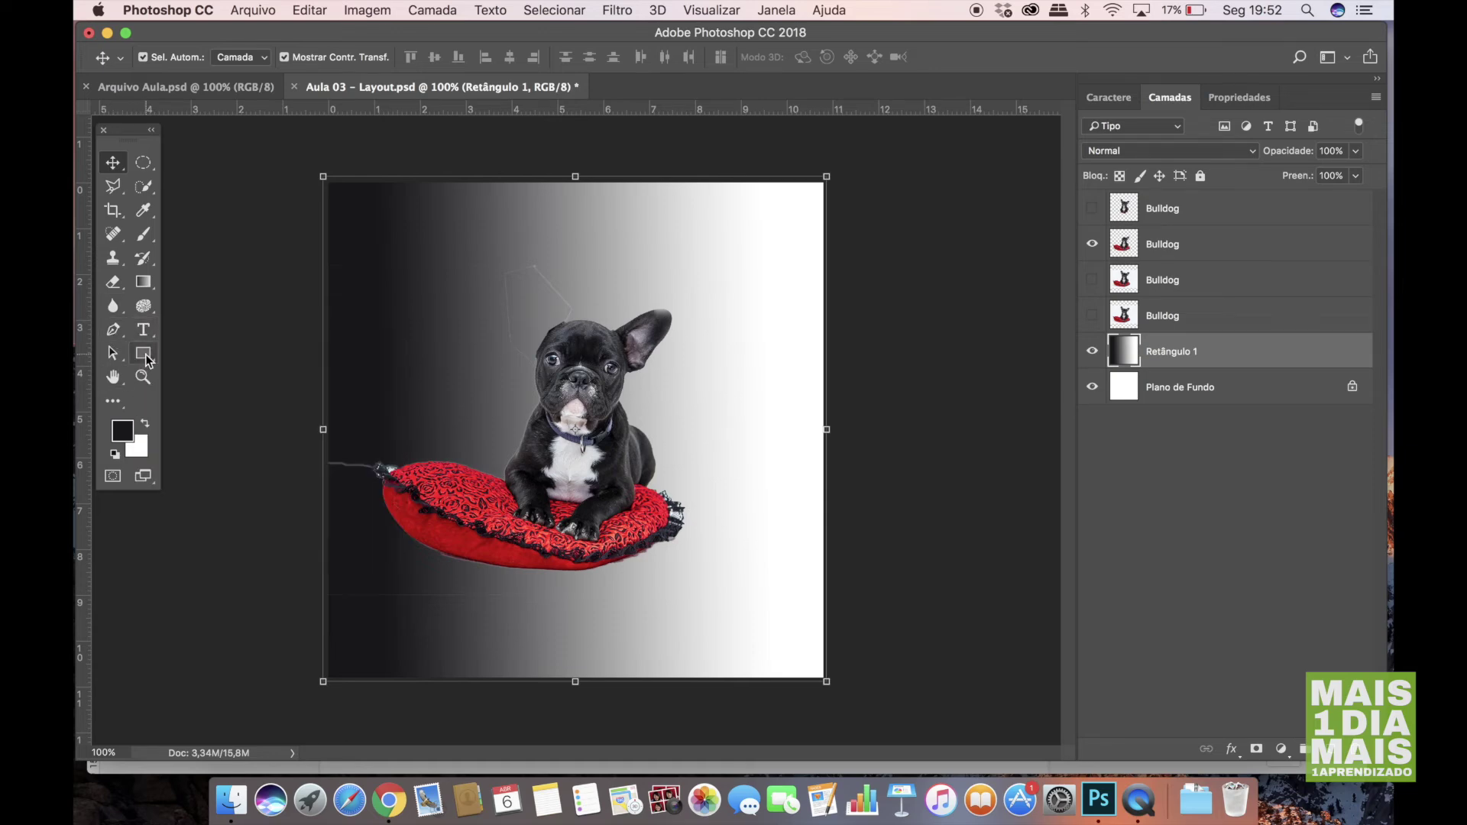
Switch from the Rectangle tool to the Custom Shape tool and choose the paw print shape.
click(147, 360)
right_click(147, 358)
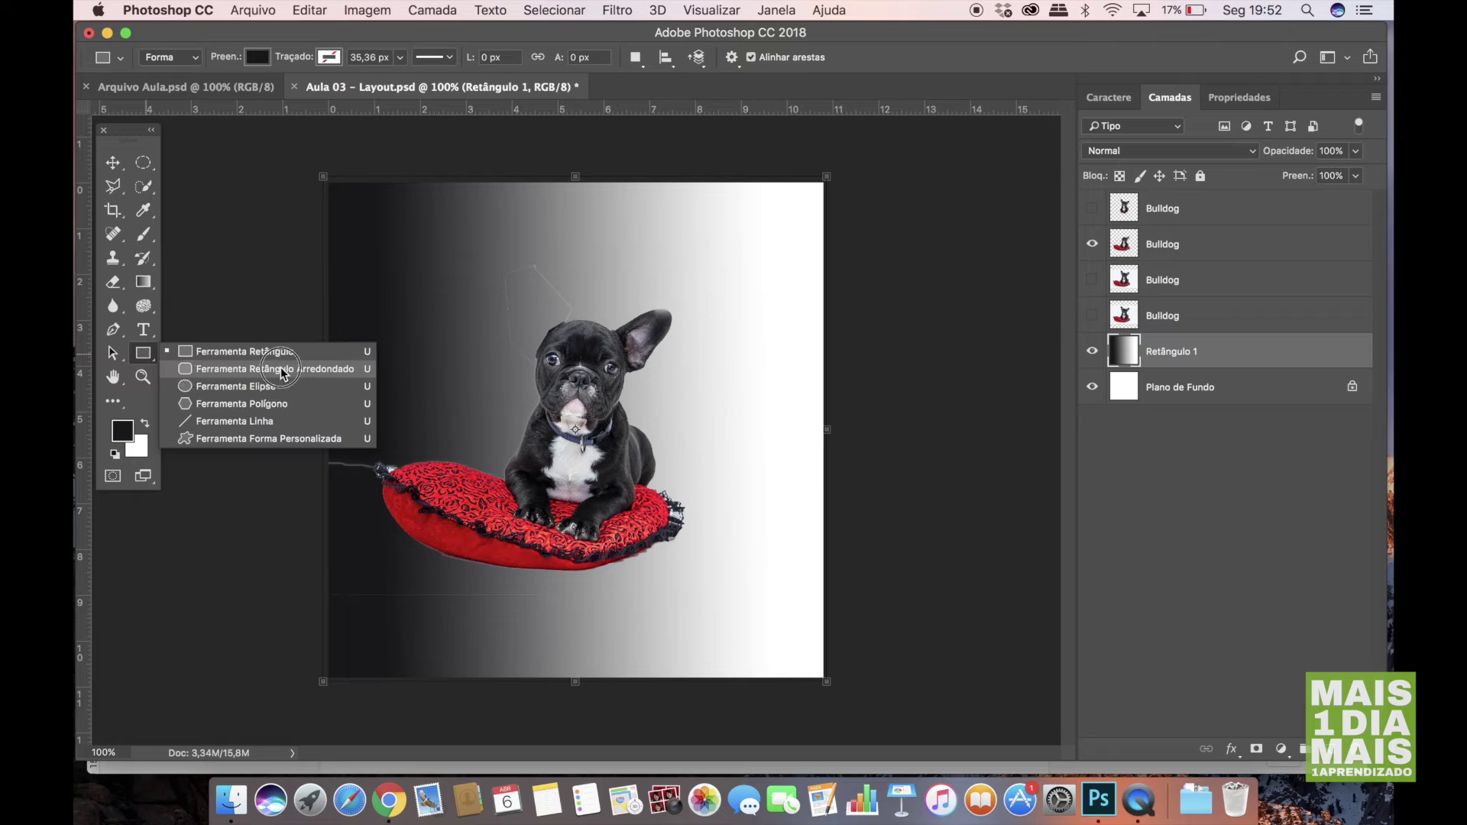
click(225, 374)
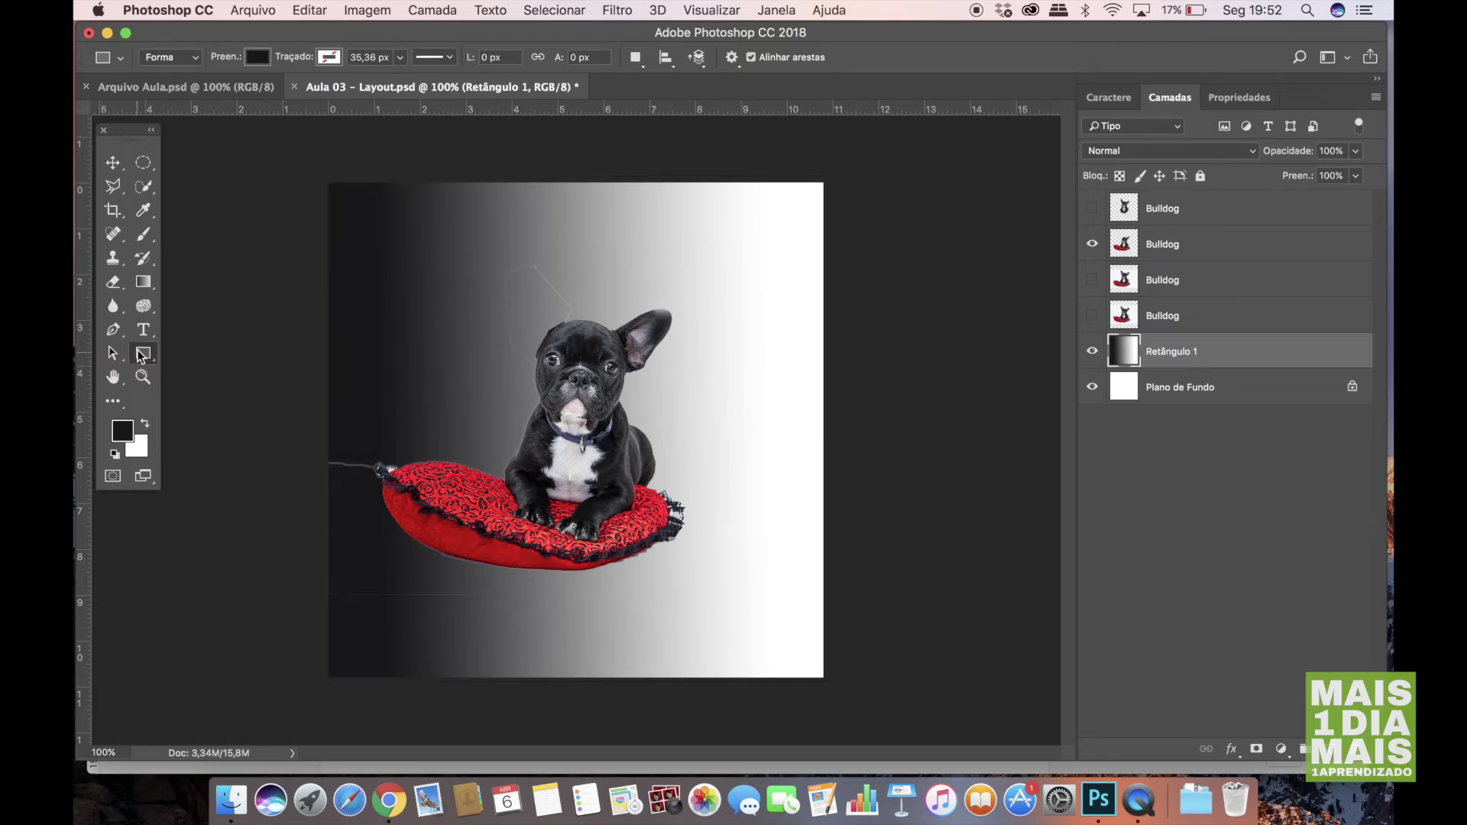
right_click(142, 353)
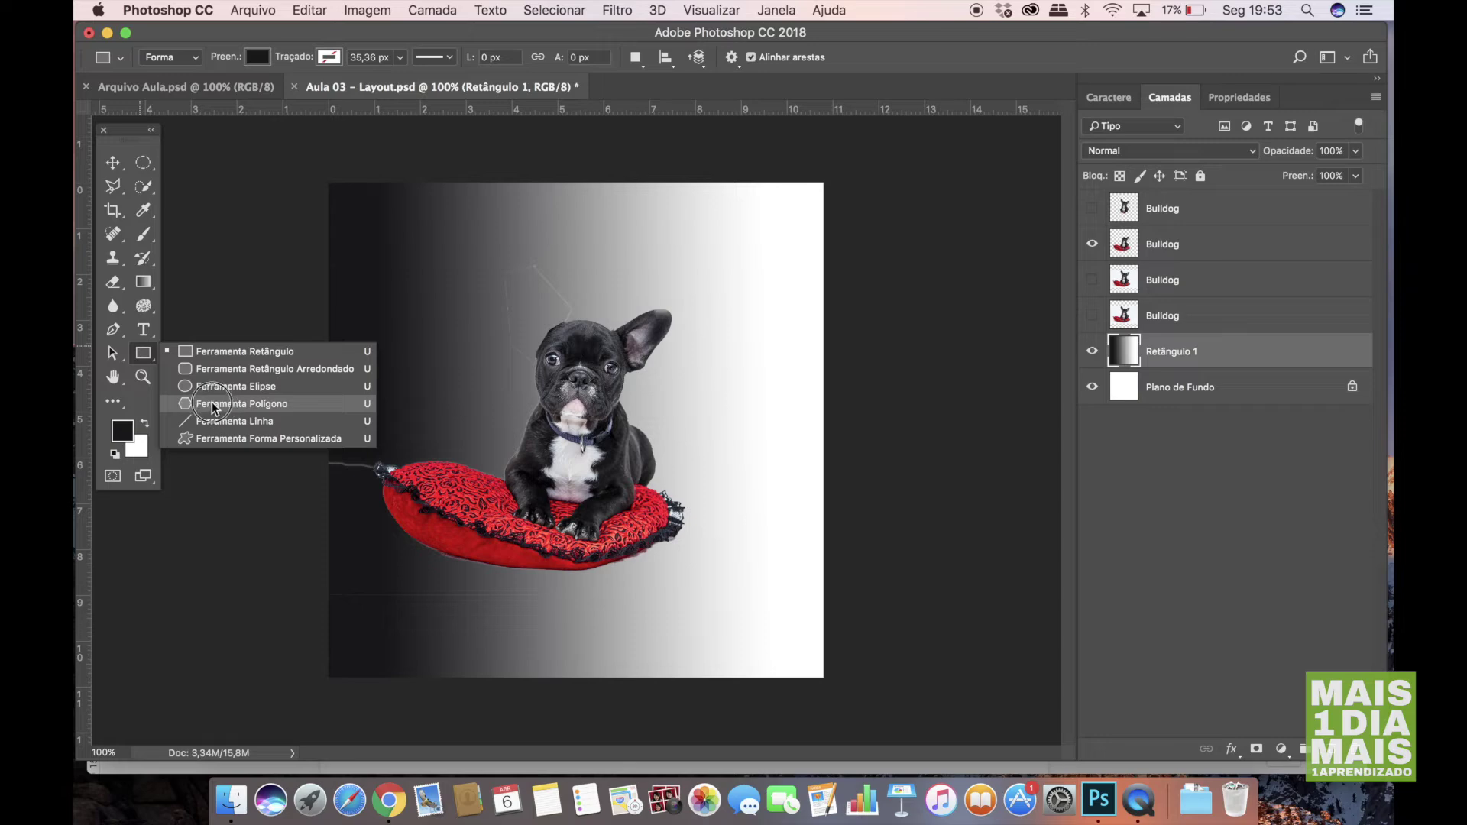
click(231, 443)
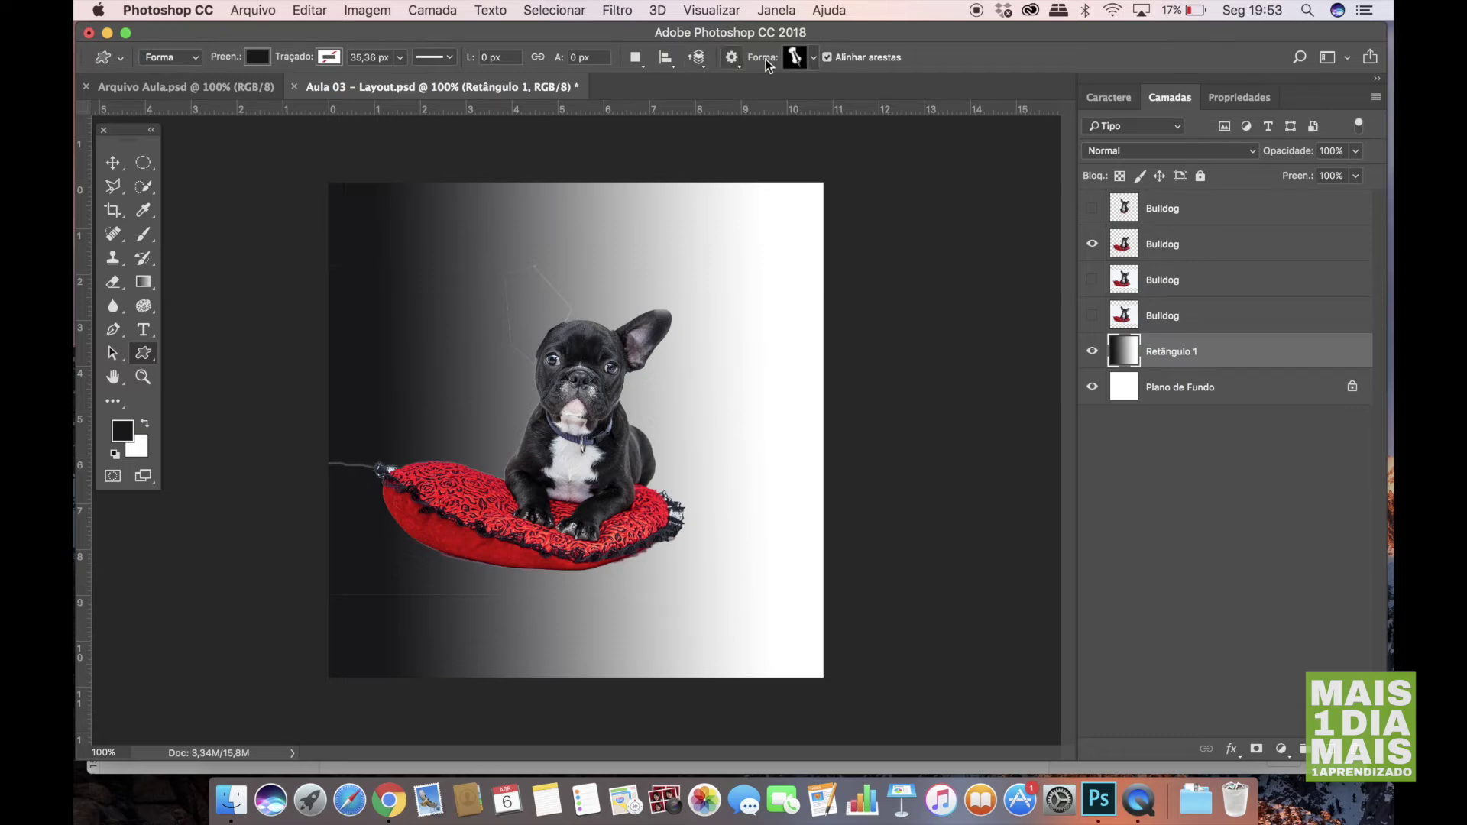
click(815, 59)
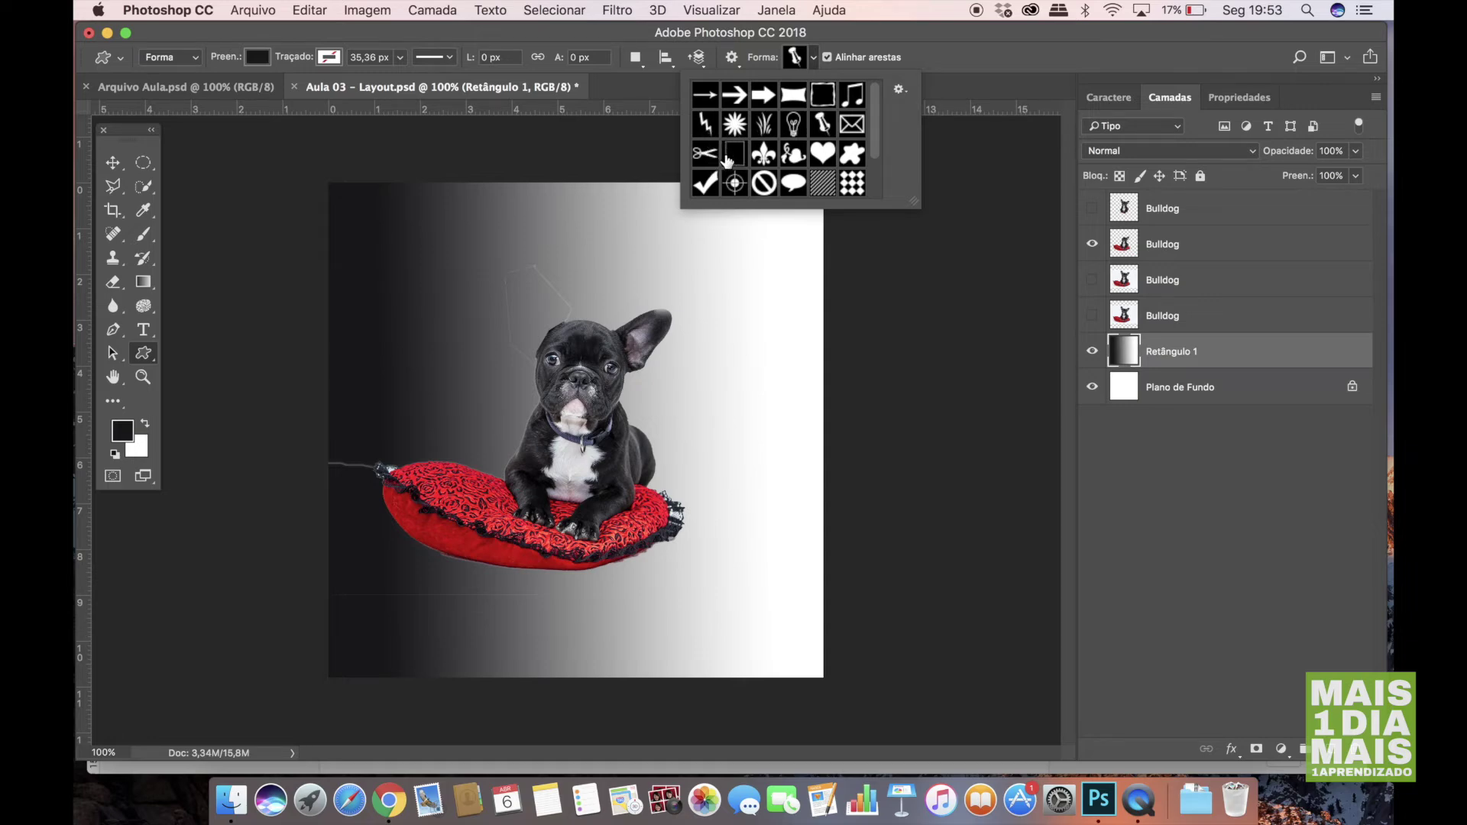
drag(874, 144, 879, 201)
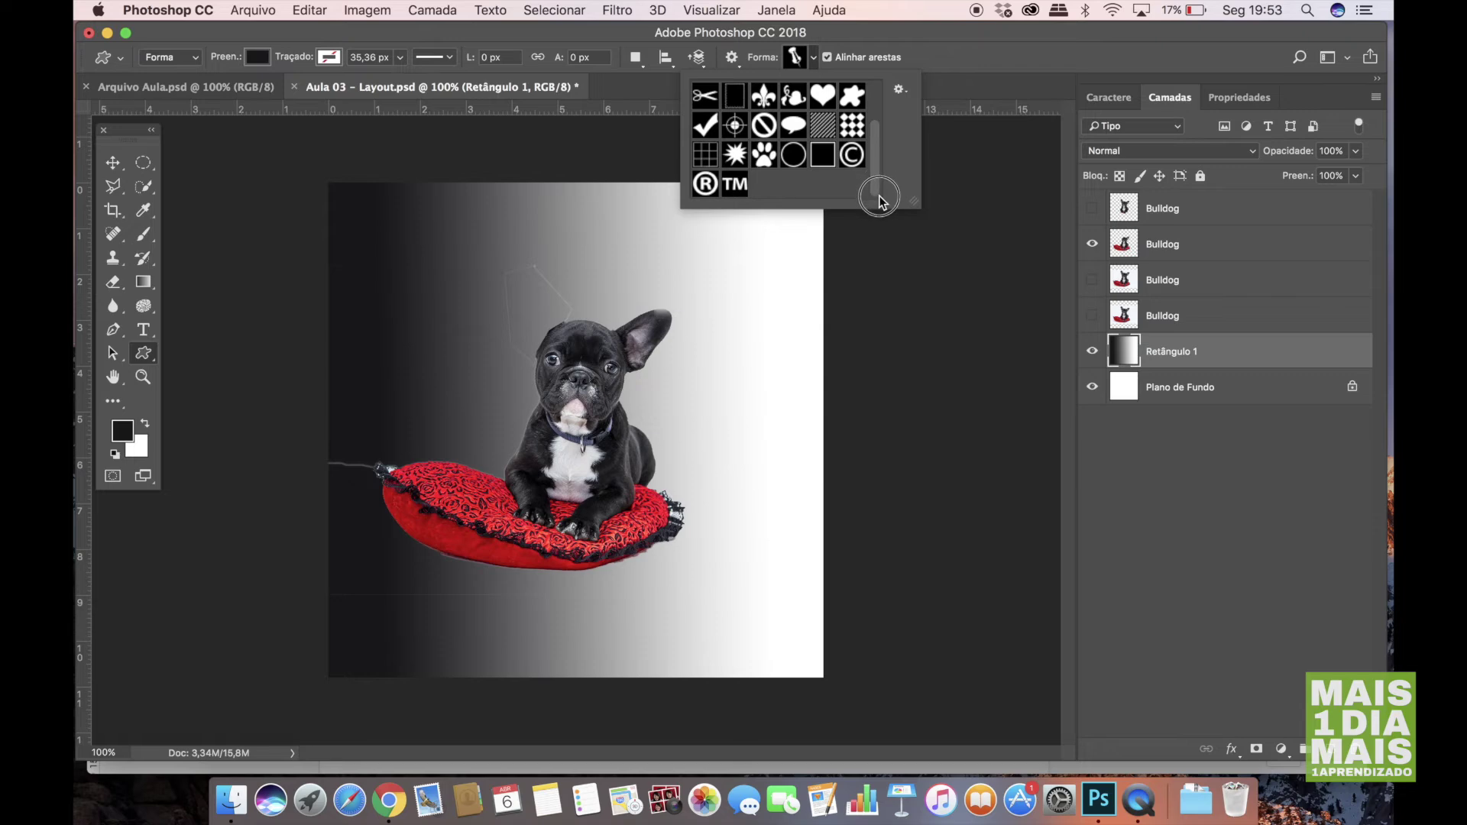
click(765, 167)
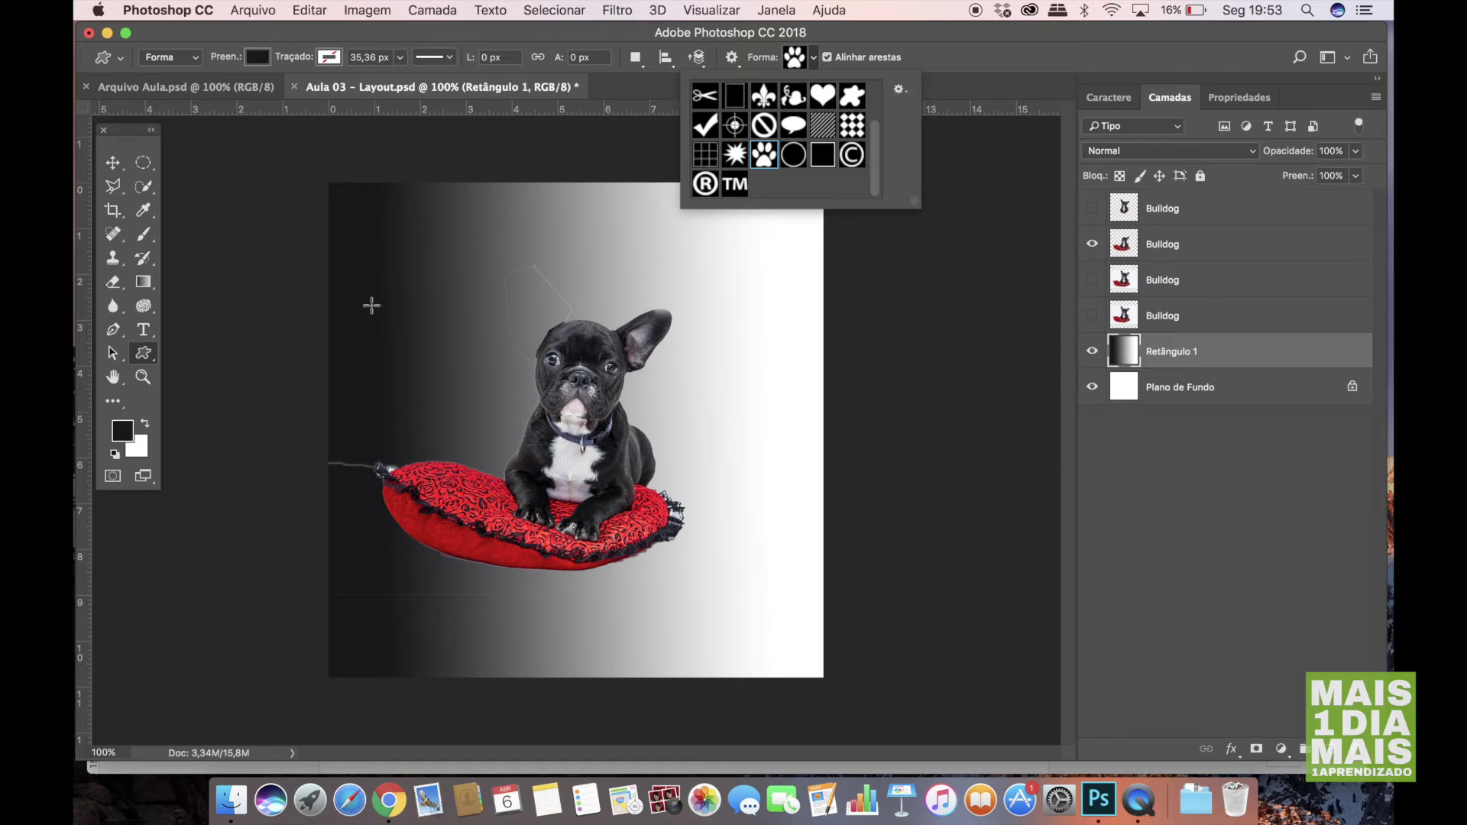
Draw a paw print about 163 px wide in the canvas's upper-left area and another about 89 px wide to its right.
click(385, 233)
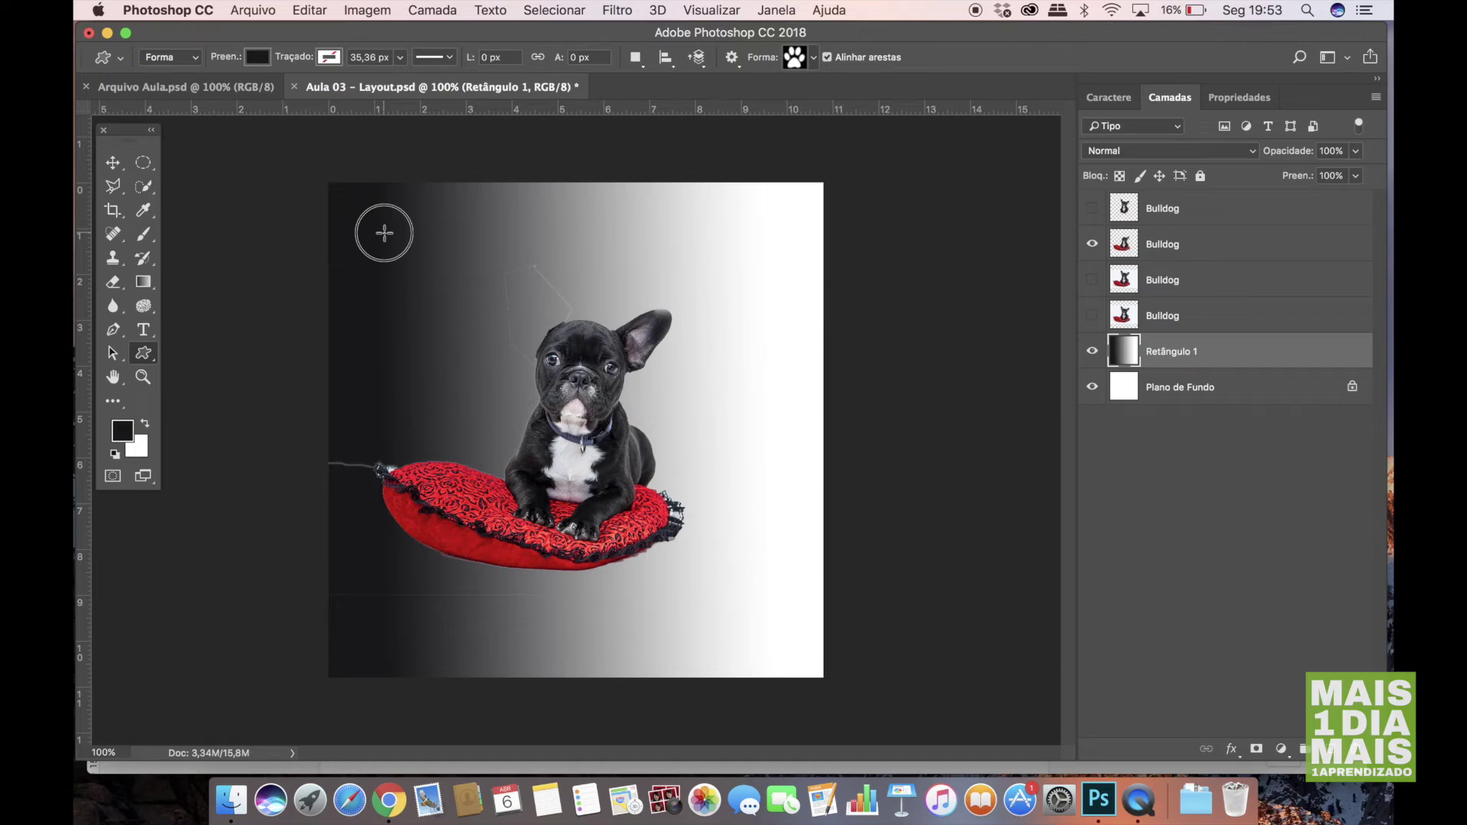
drag(384, 233, 458, 334)
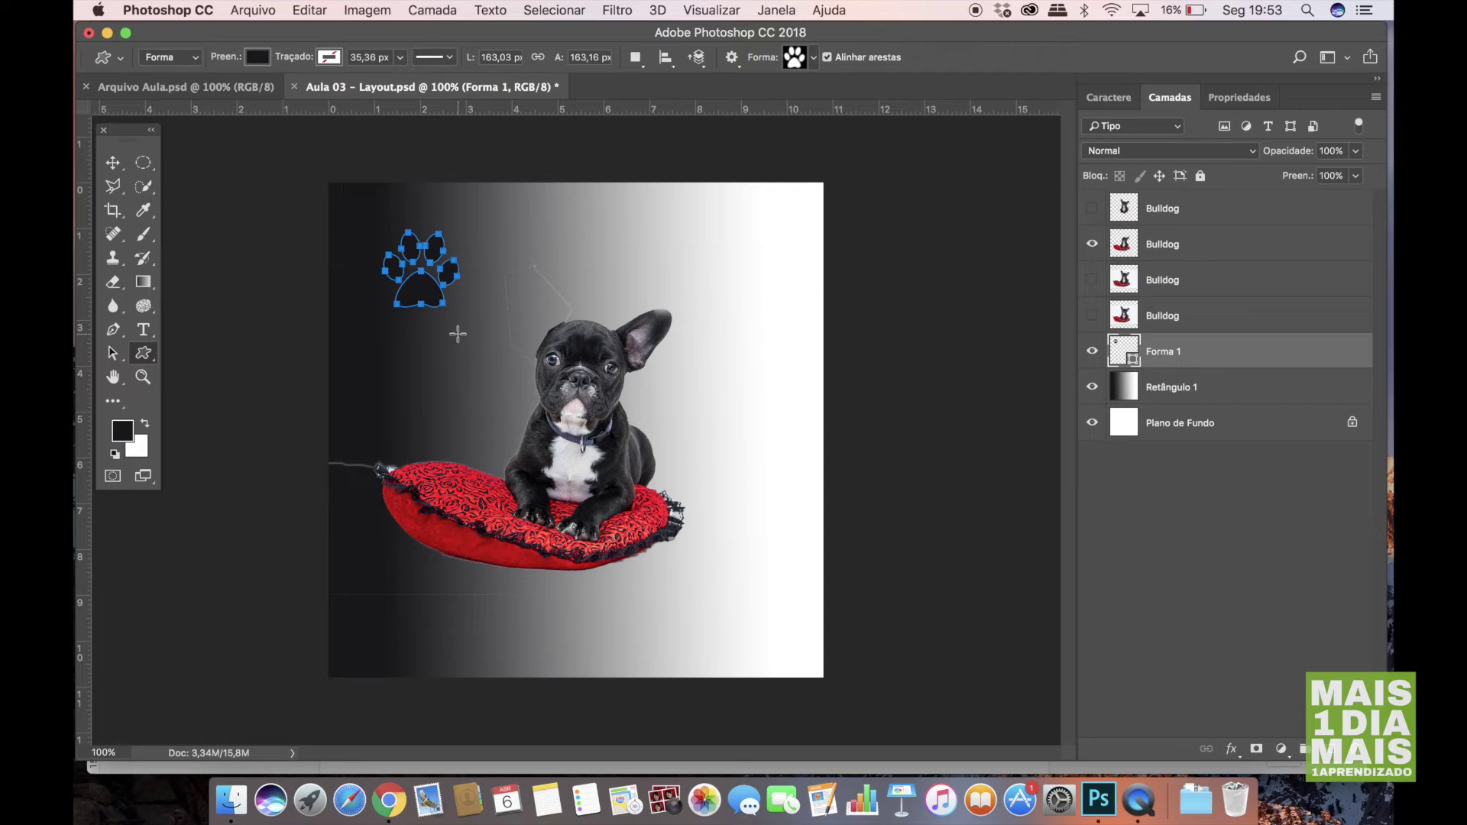
drag(487, 219, 530, 269)
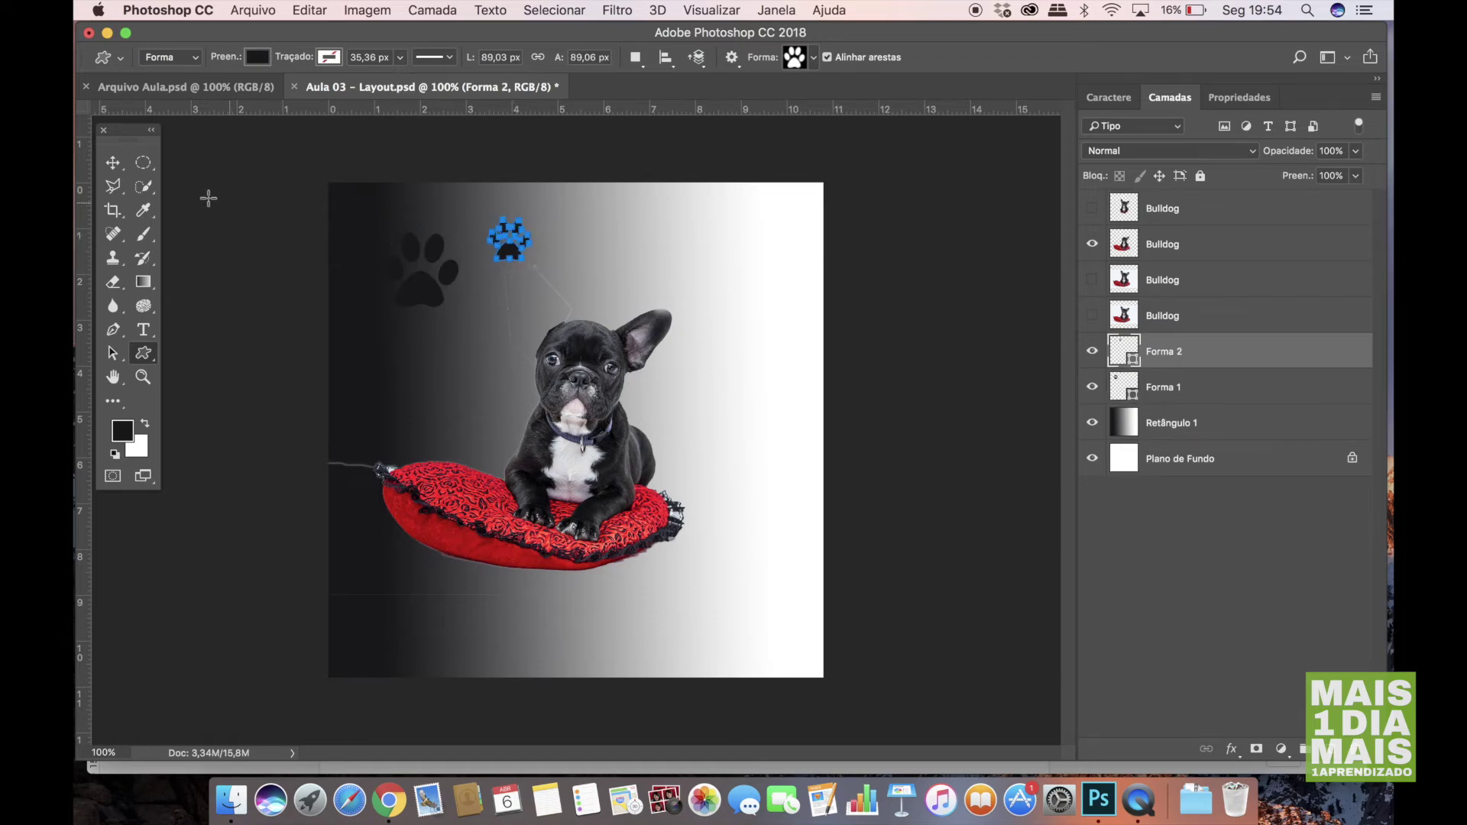
Deselect the paw shape and start a horizontal text line below the cushion in the canvas's lower-left area.
click(116, 164)
click(306, 236)
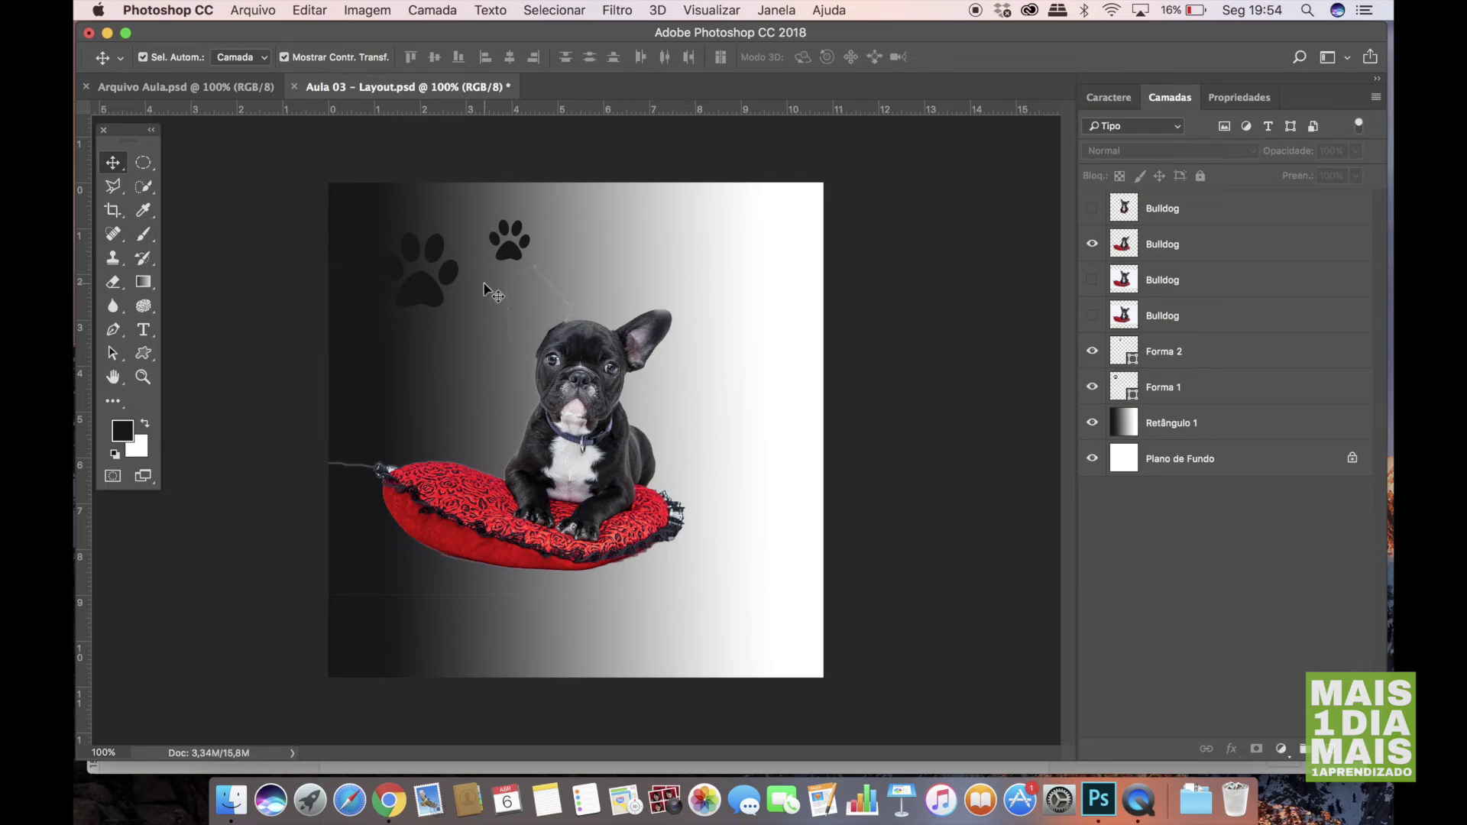
click(144, 334)
click(144, 334)
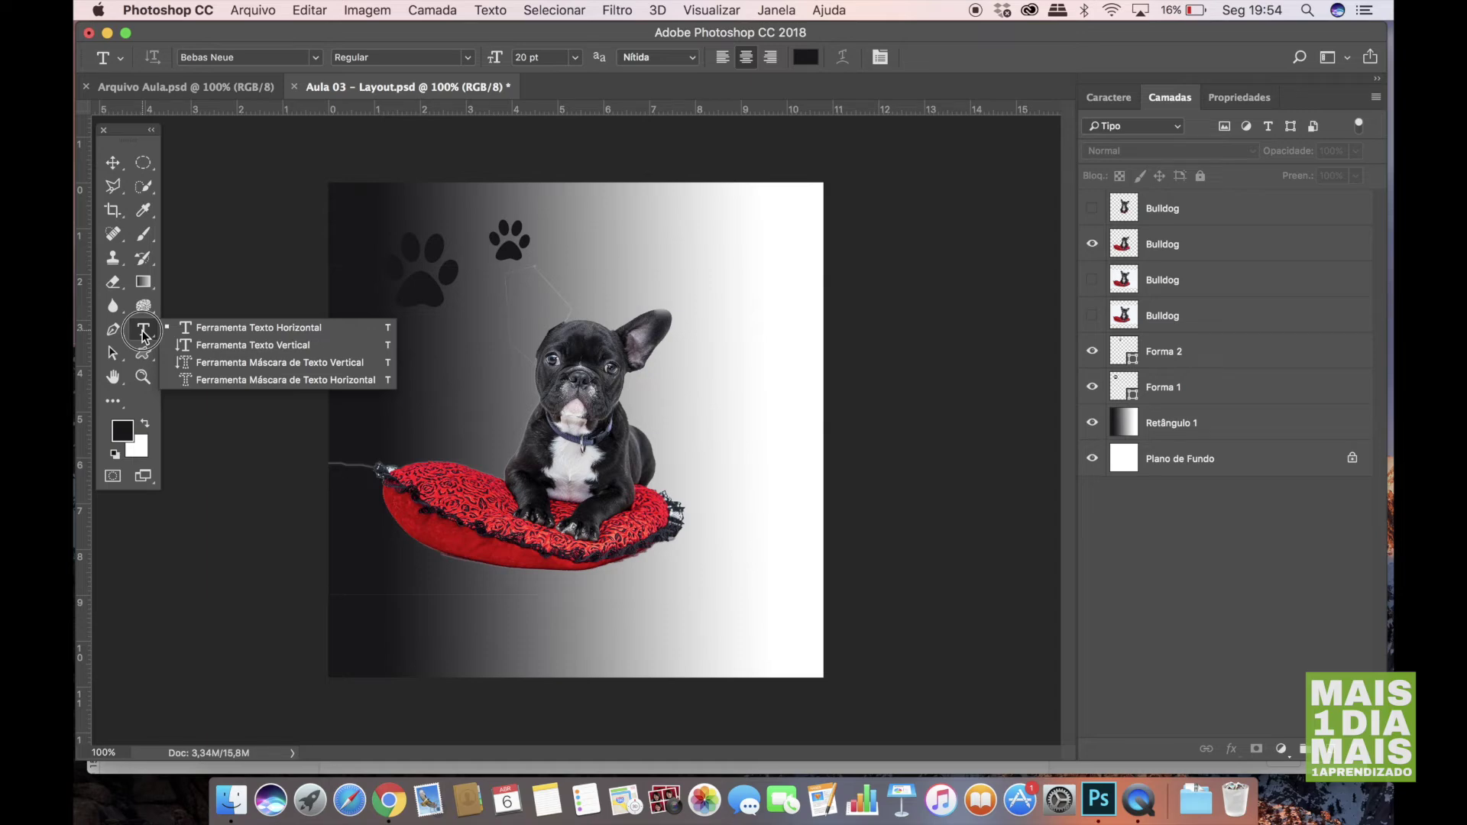
drag(144, 334, 233, 332)
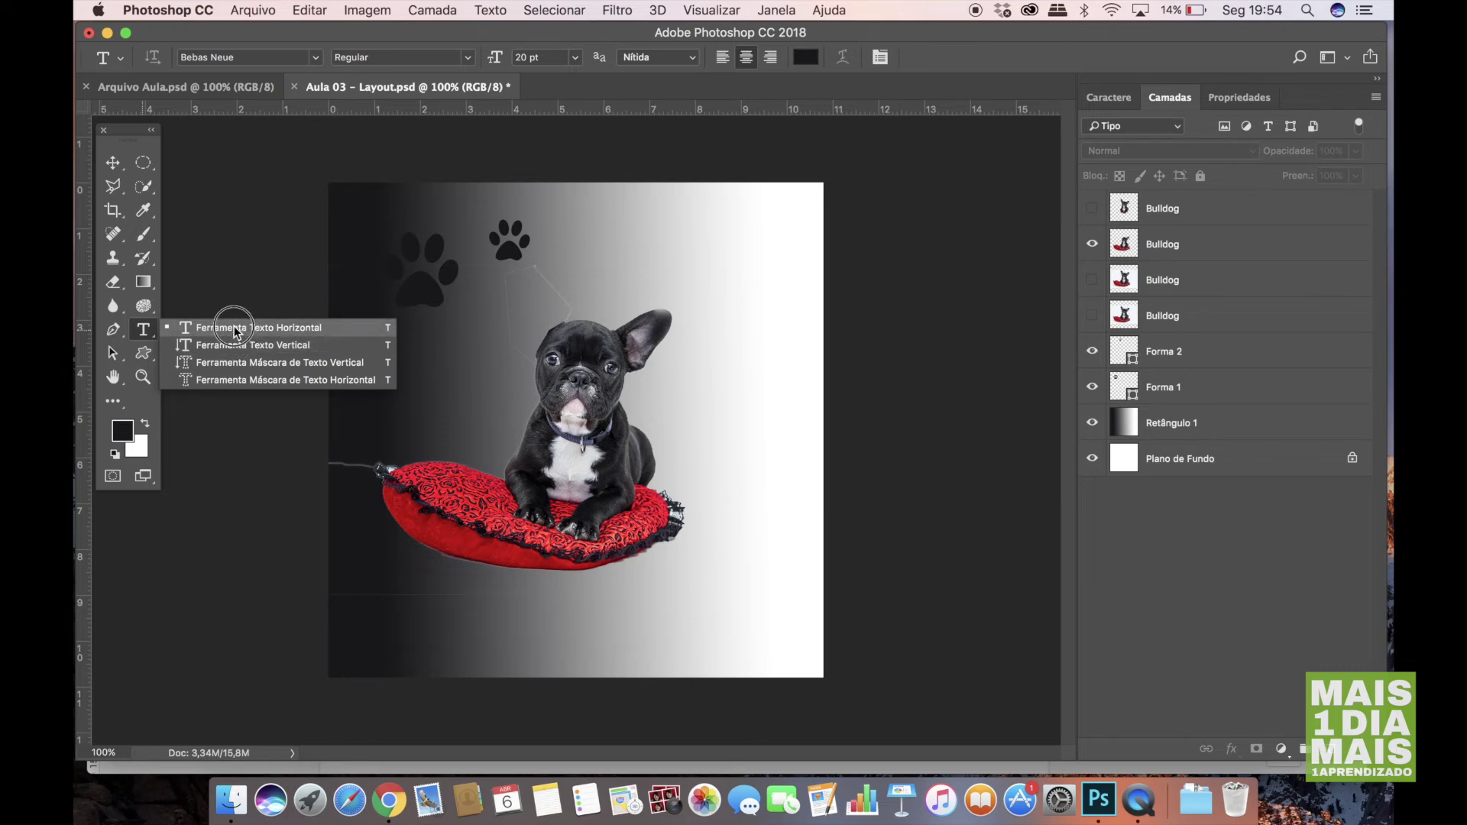
drag(233, 331, 234, 333)
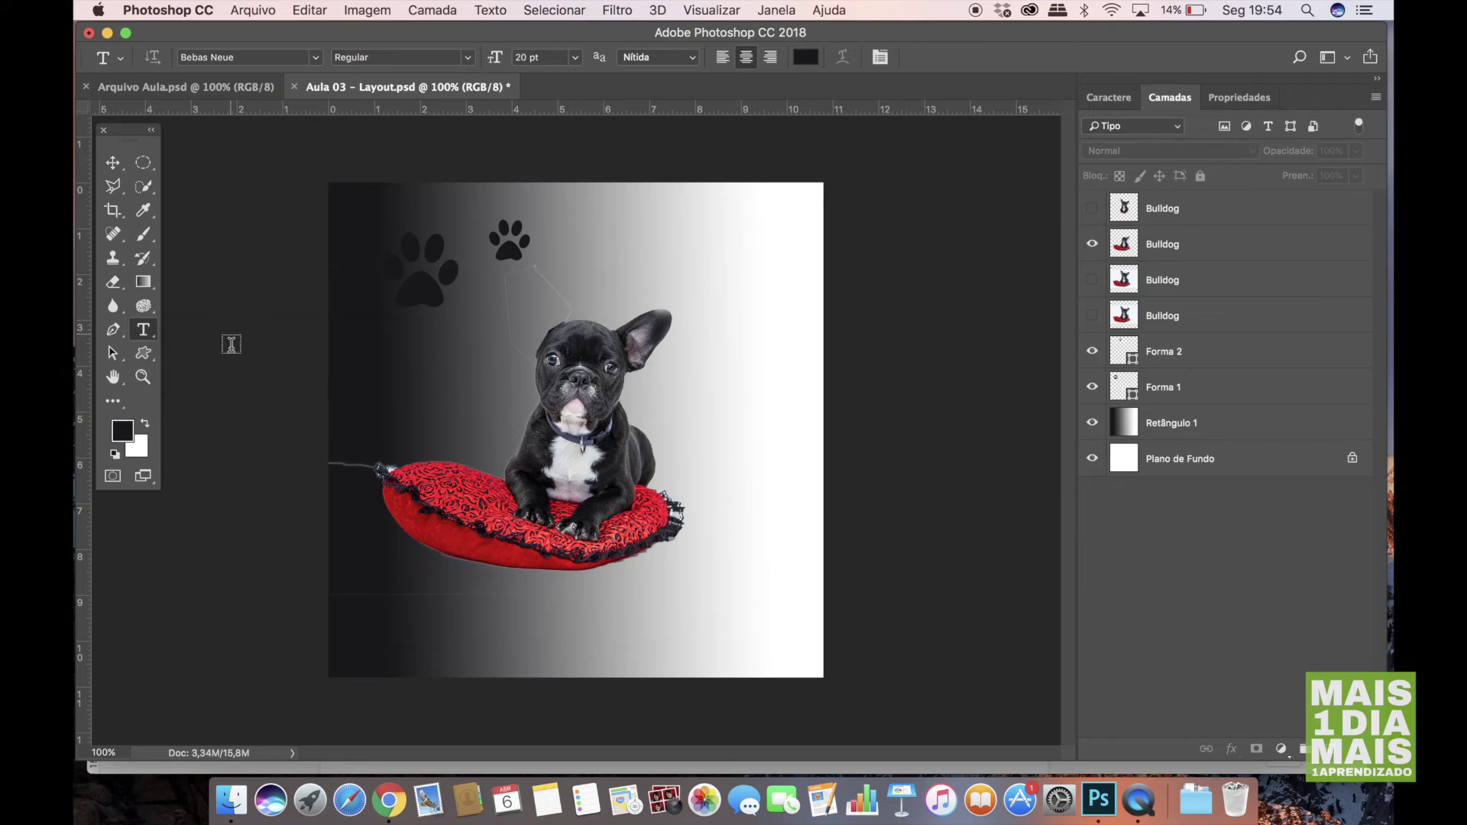
click(398, 603)
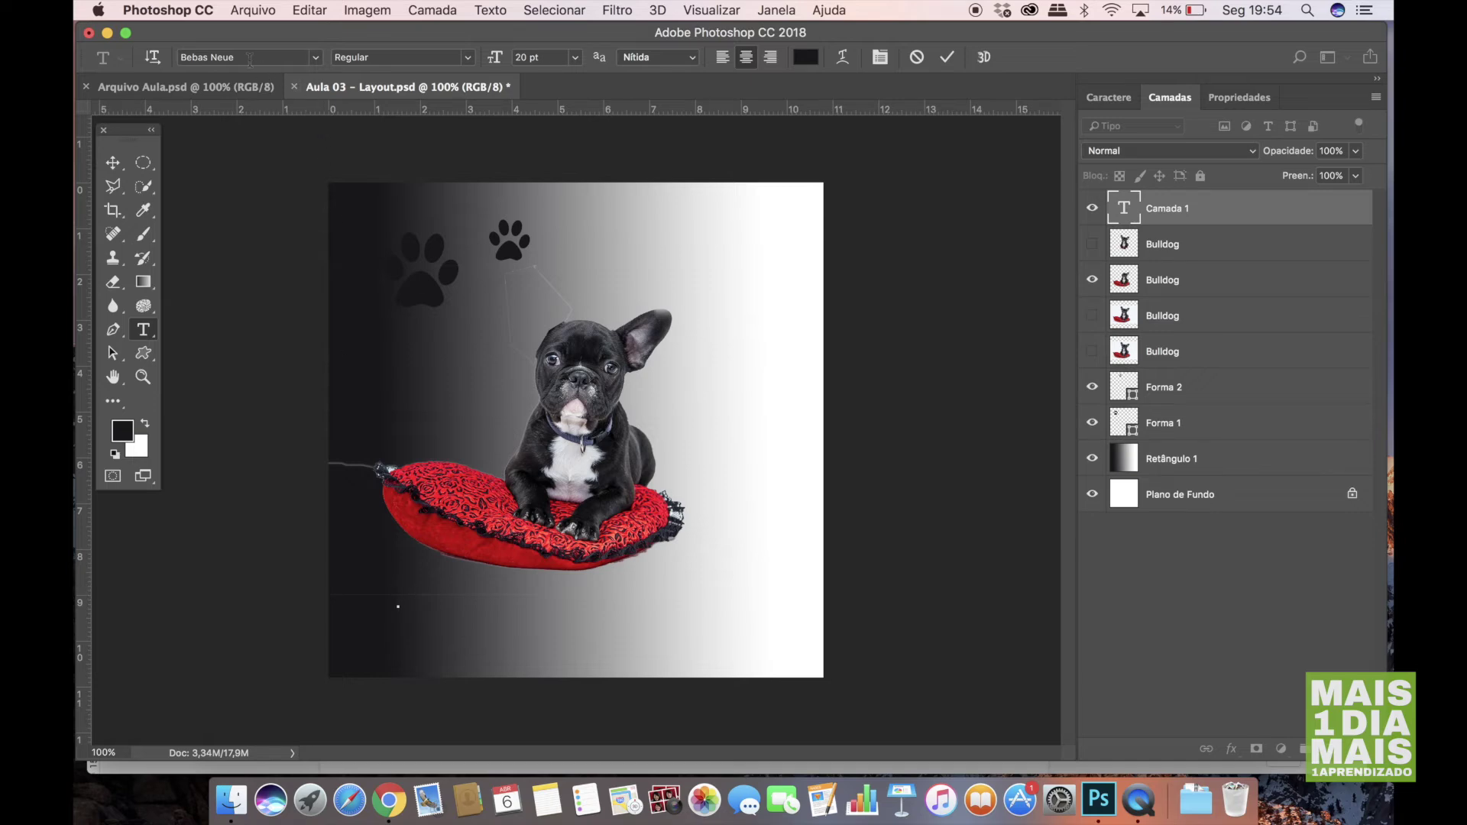
Set the new text's font to Krinkes Decor PERSONAL USE, keeping the Regular style.
click(315, 57)
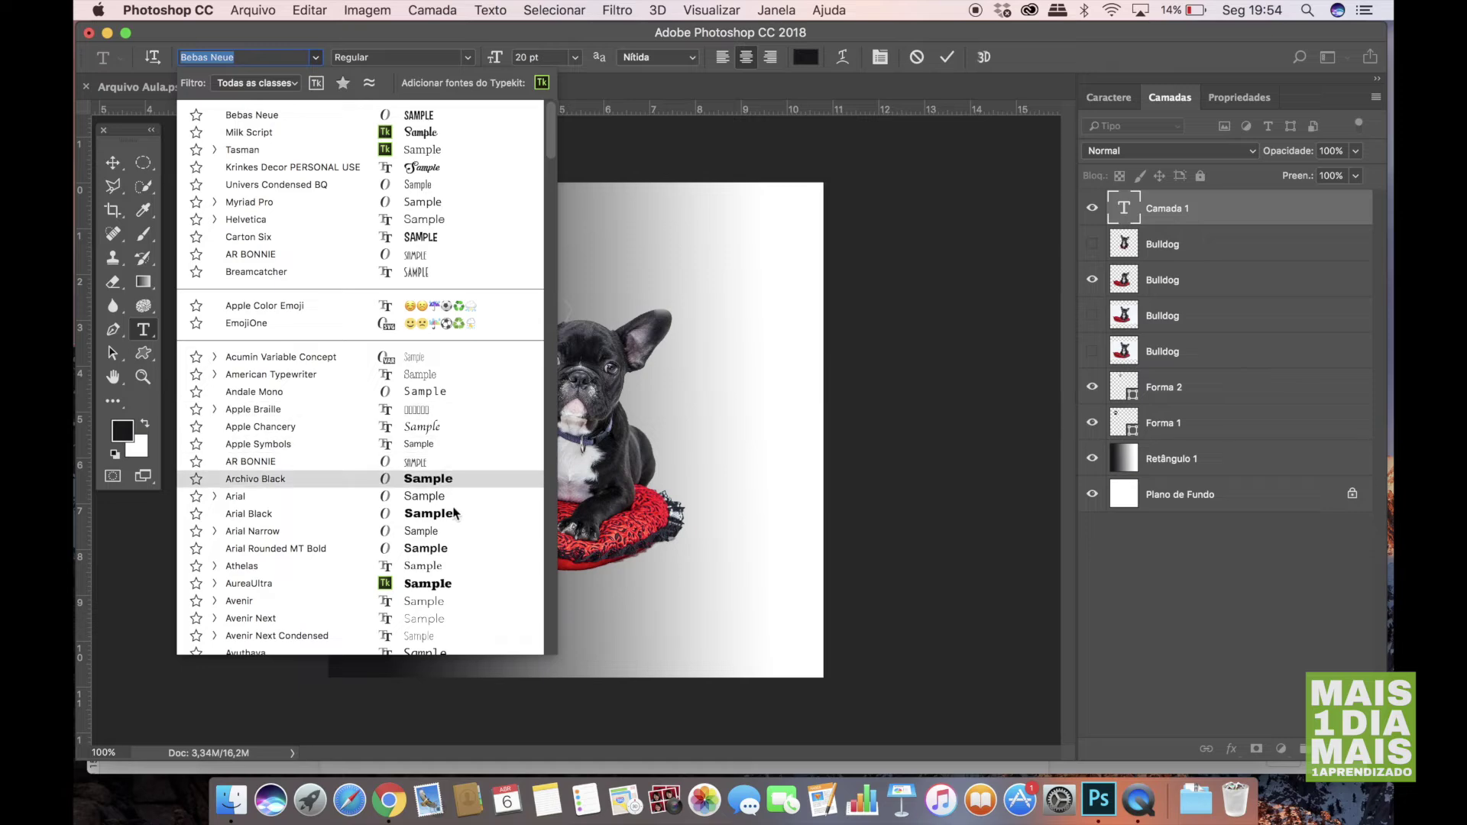
click(434, 175)
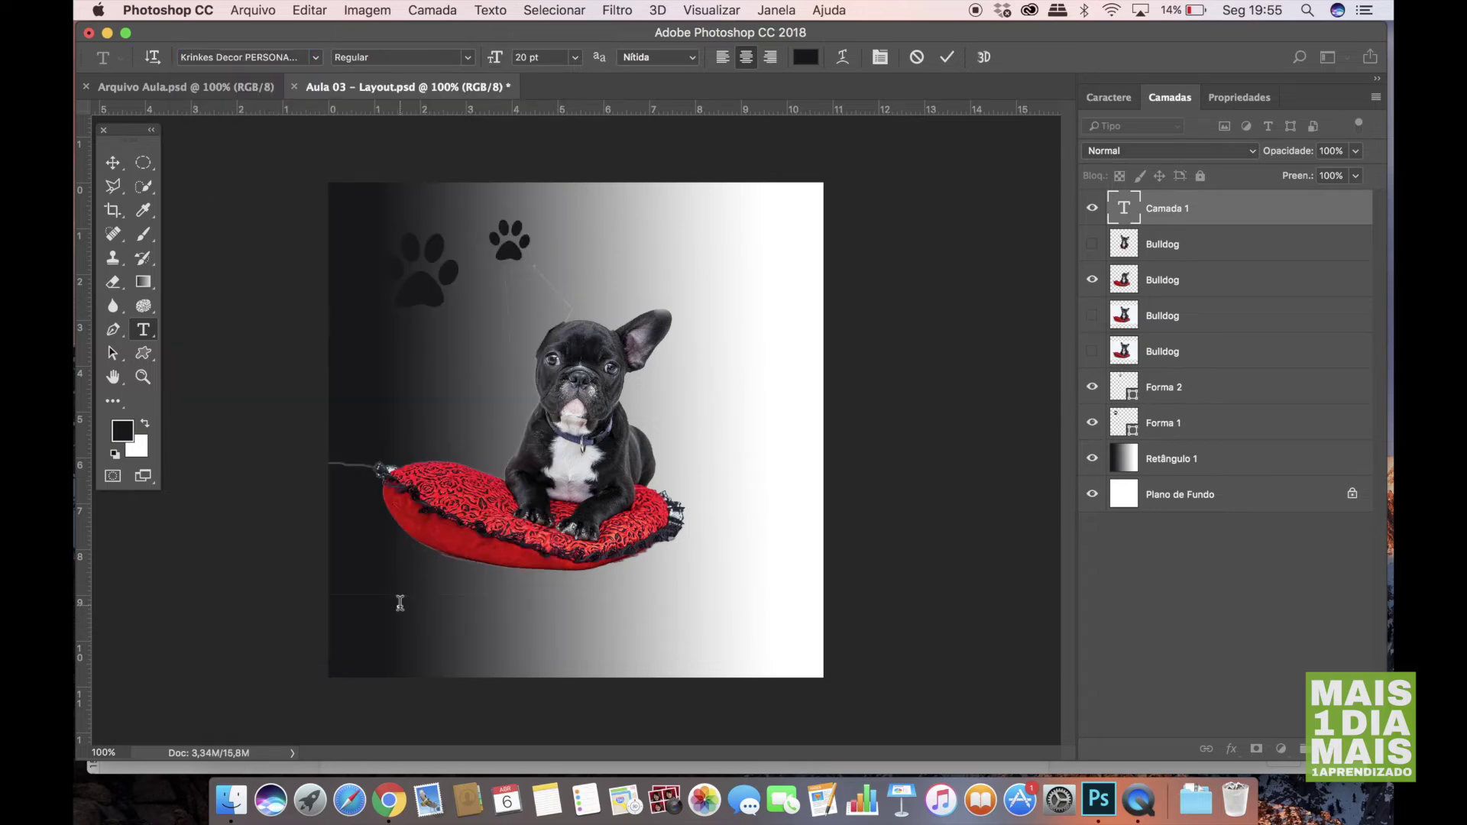
click(467, 58)
click(469, 59)
Set the new text's size to 51 pt.
click(576, 58)
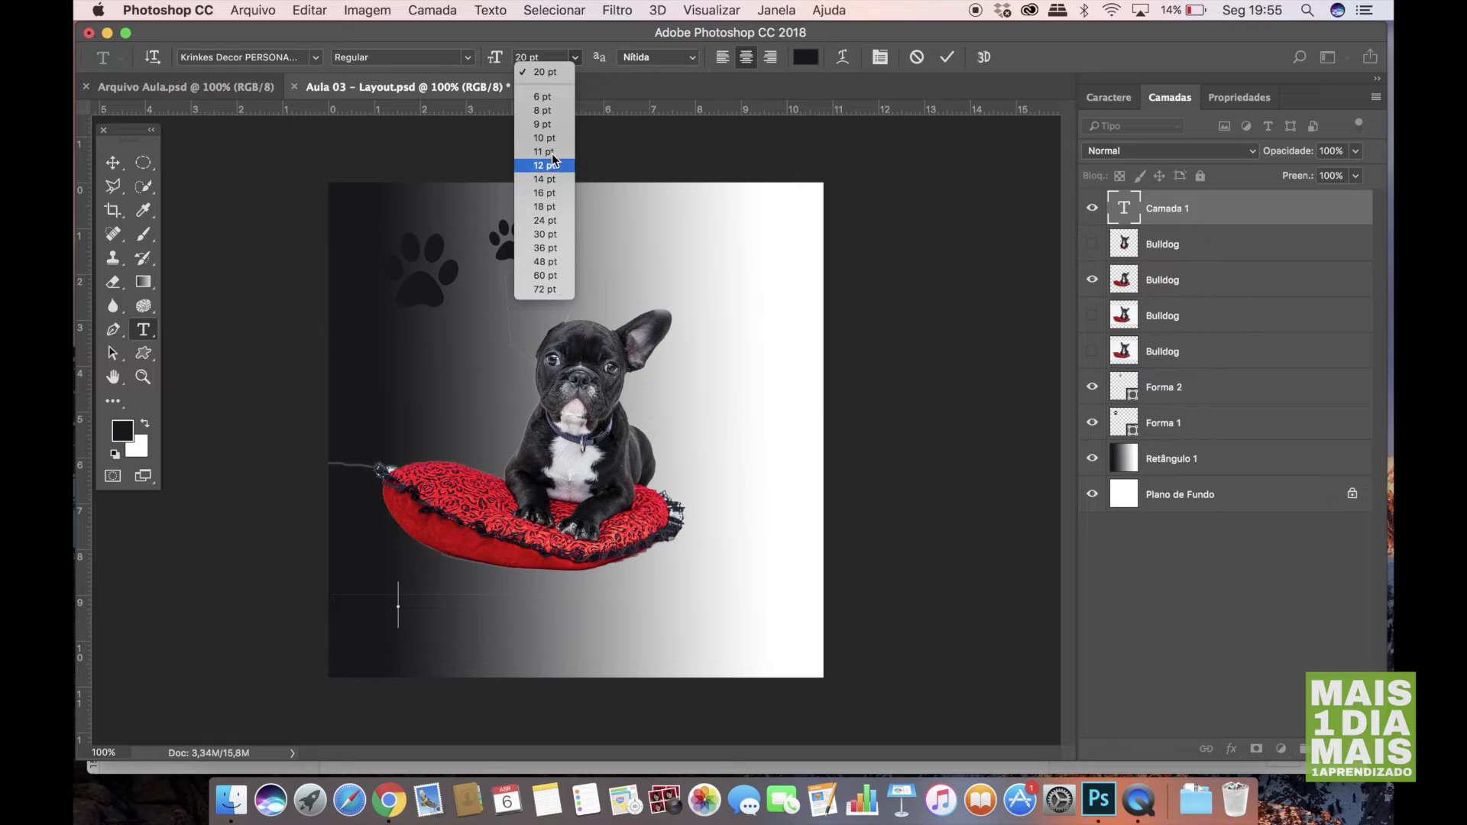
click(544, 72)
click(541, 57)
drag(541, 57, 513, 61)
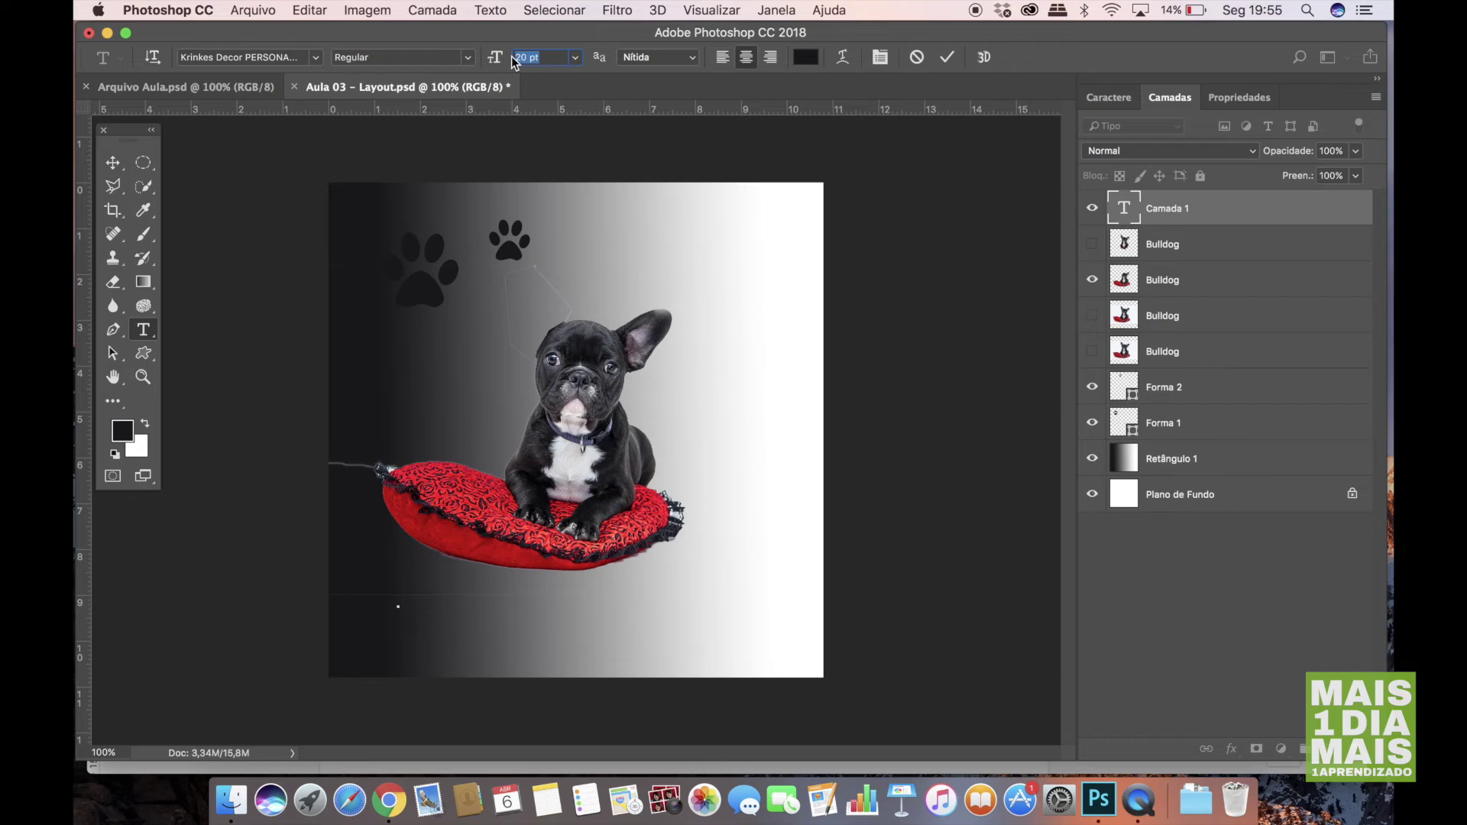
text(4)
mouse_move(495, 67)
mouse_down()
mouse_move(472, 67)
mouse_move(503, 69)
mouse_up()
Set the text color to the mint green #7eeebb.
click(805, 59)
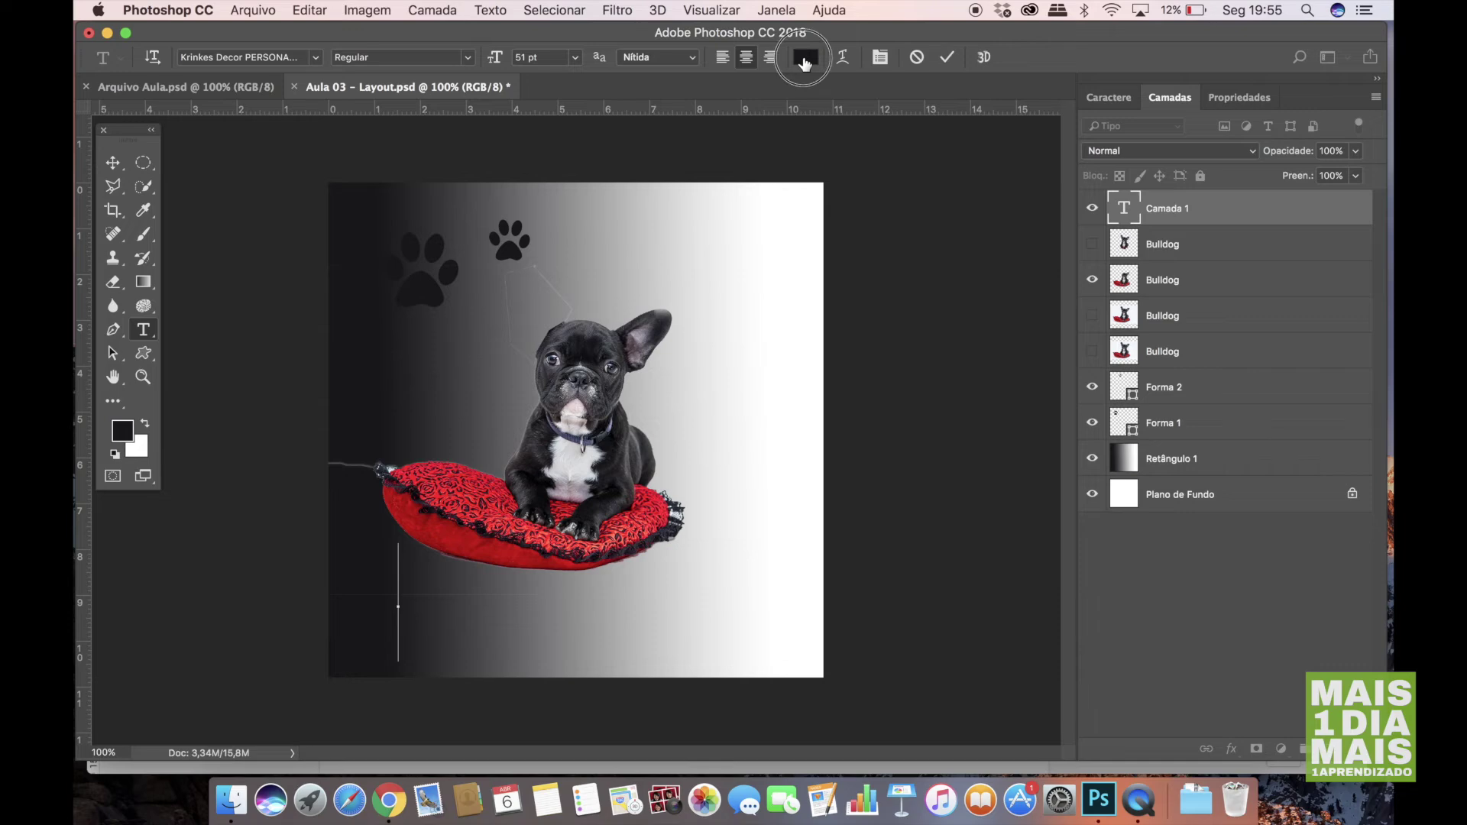
drag(1093, 236, 1084, 240)
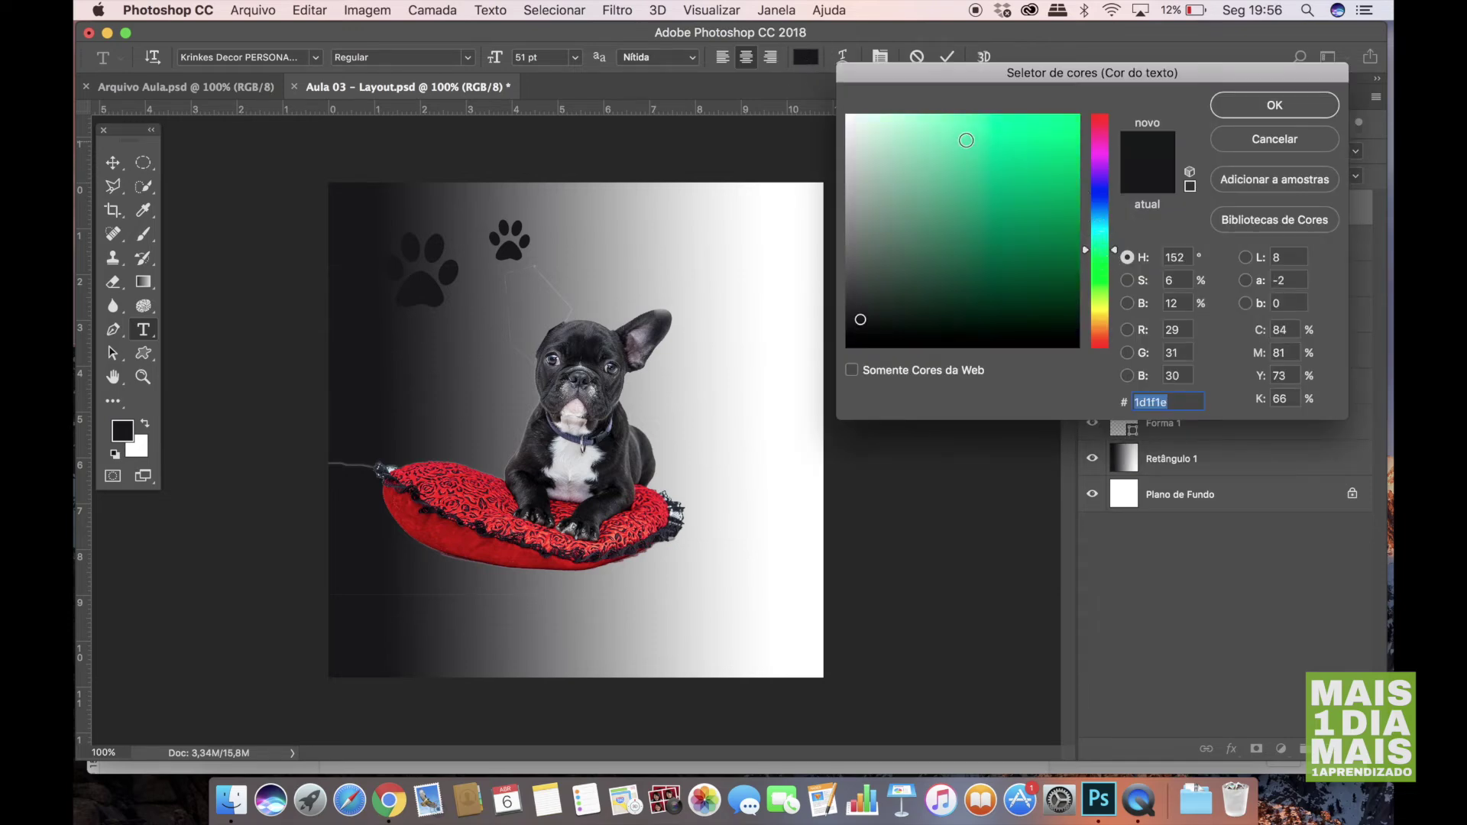
click(955, 130)
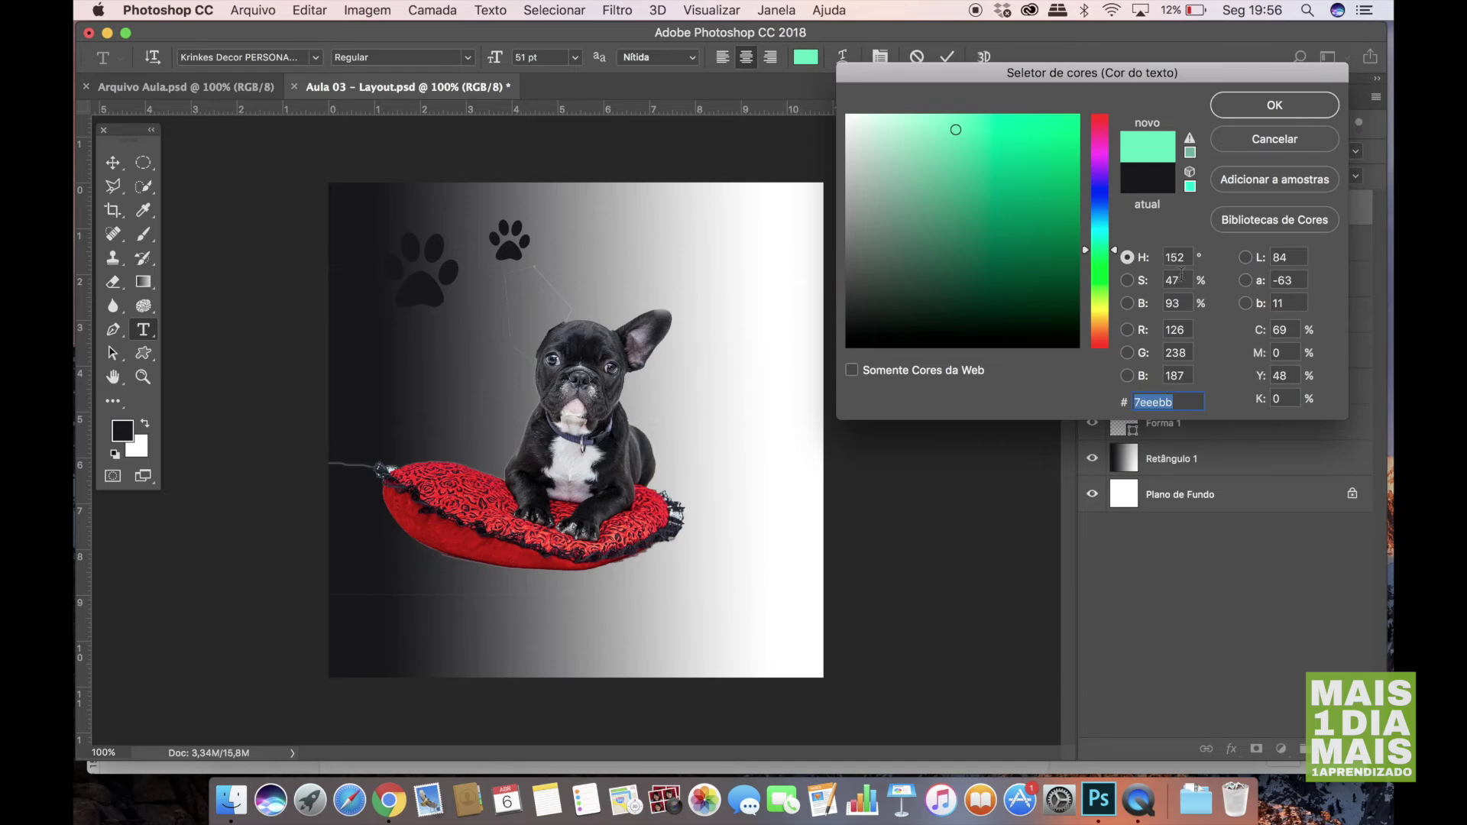
click(1253, 112)
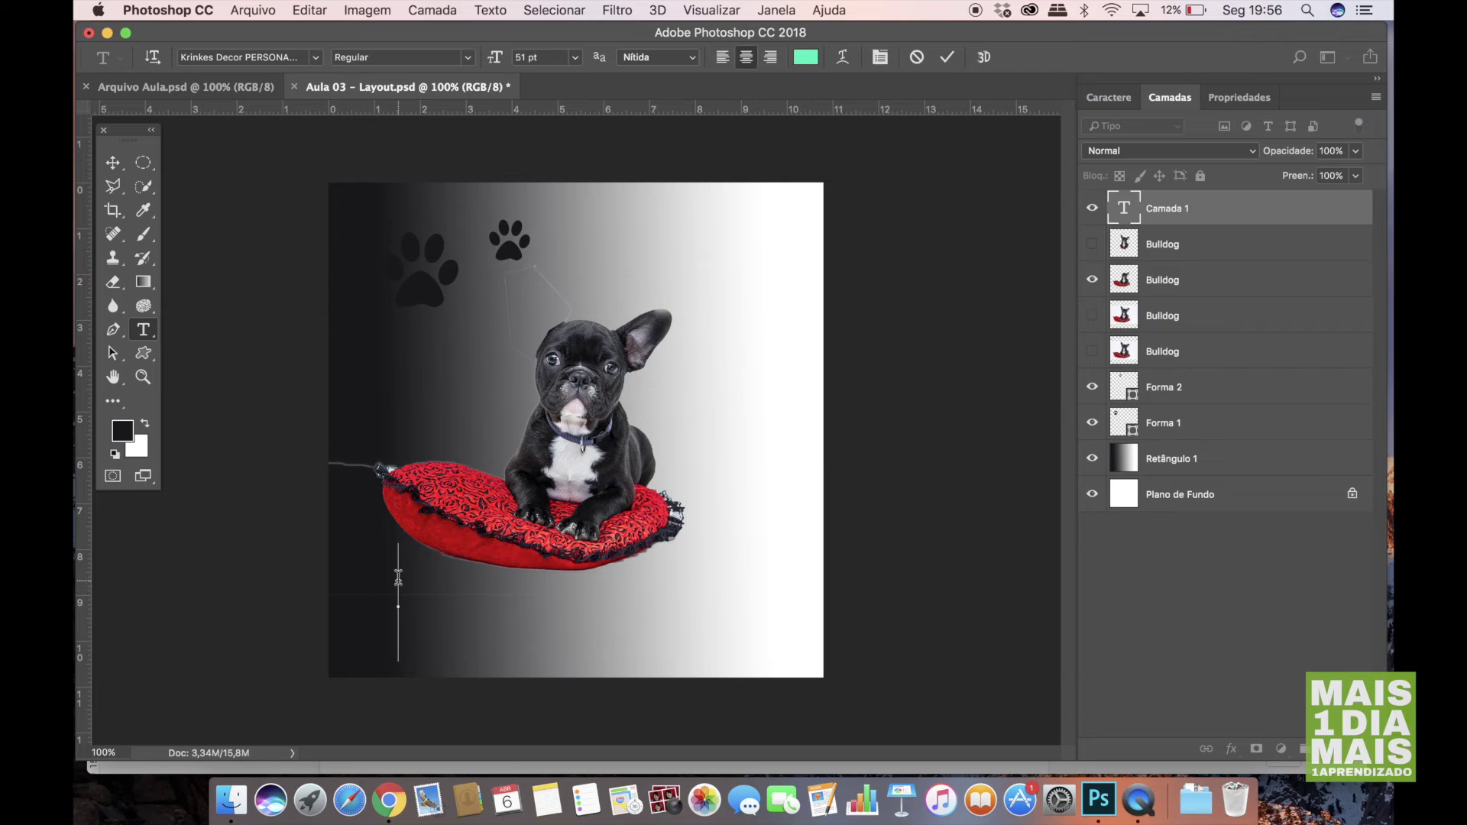
Enter the text "Bulldog" and move it under the cushion, near the middle of the canvas's lower edge.
text(Bul)
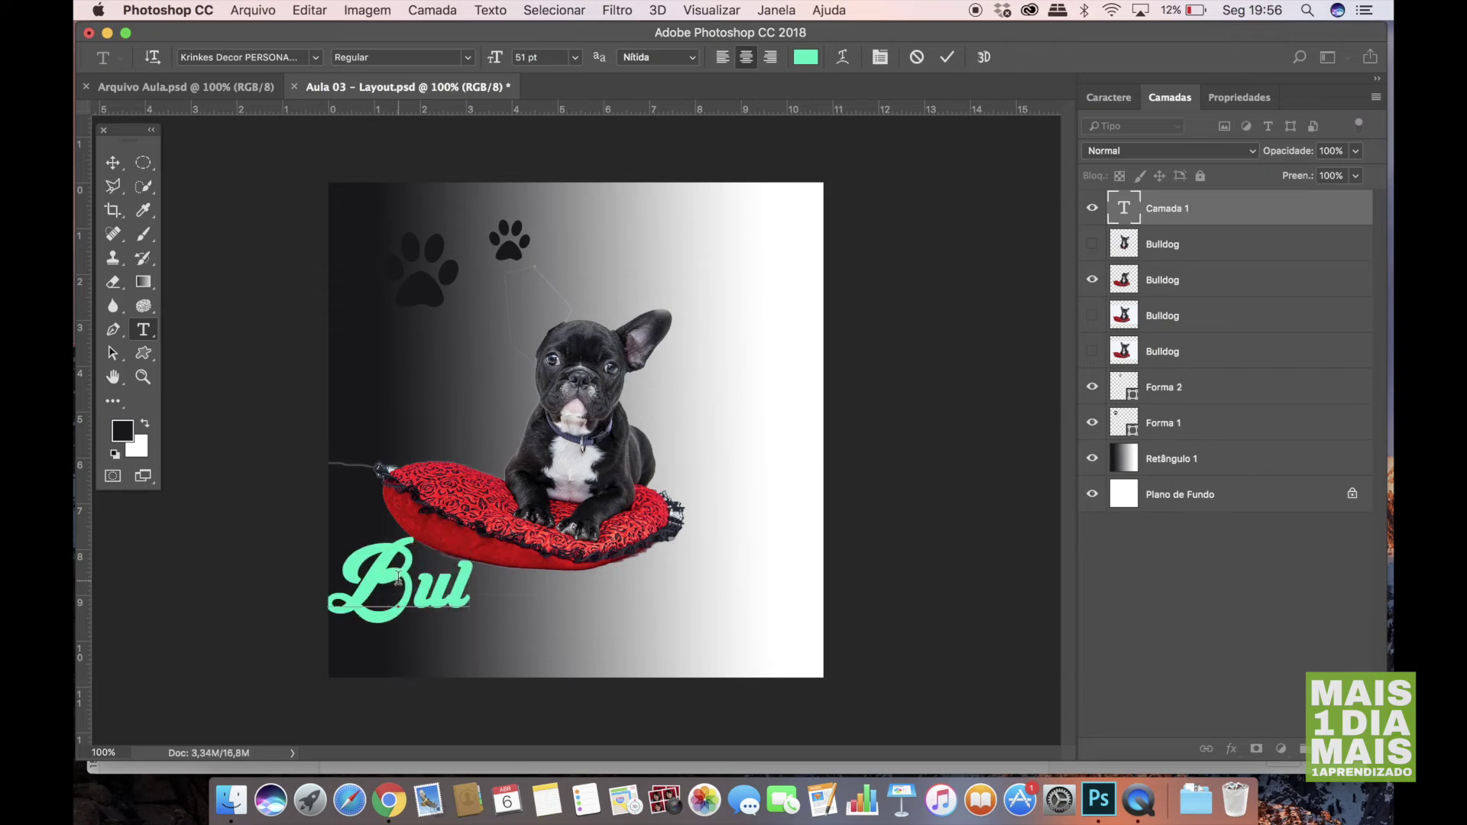
text(ldoh)
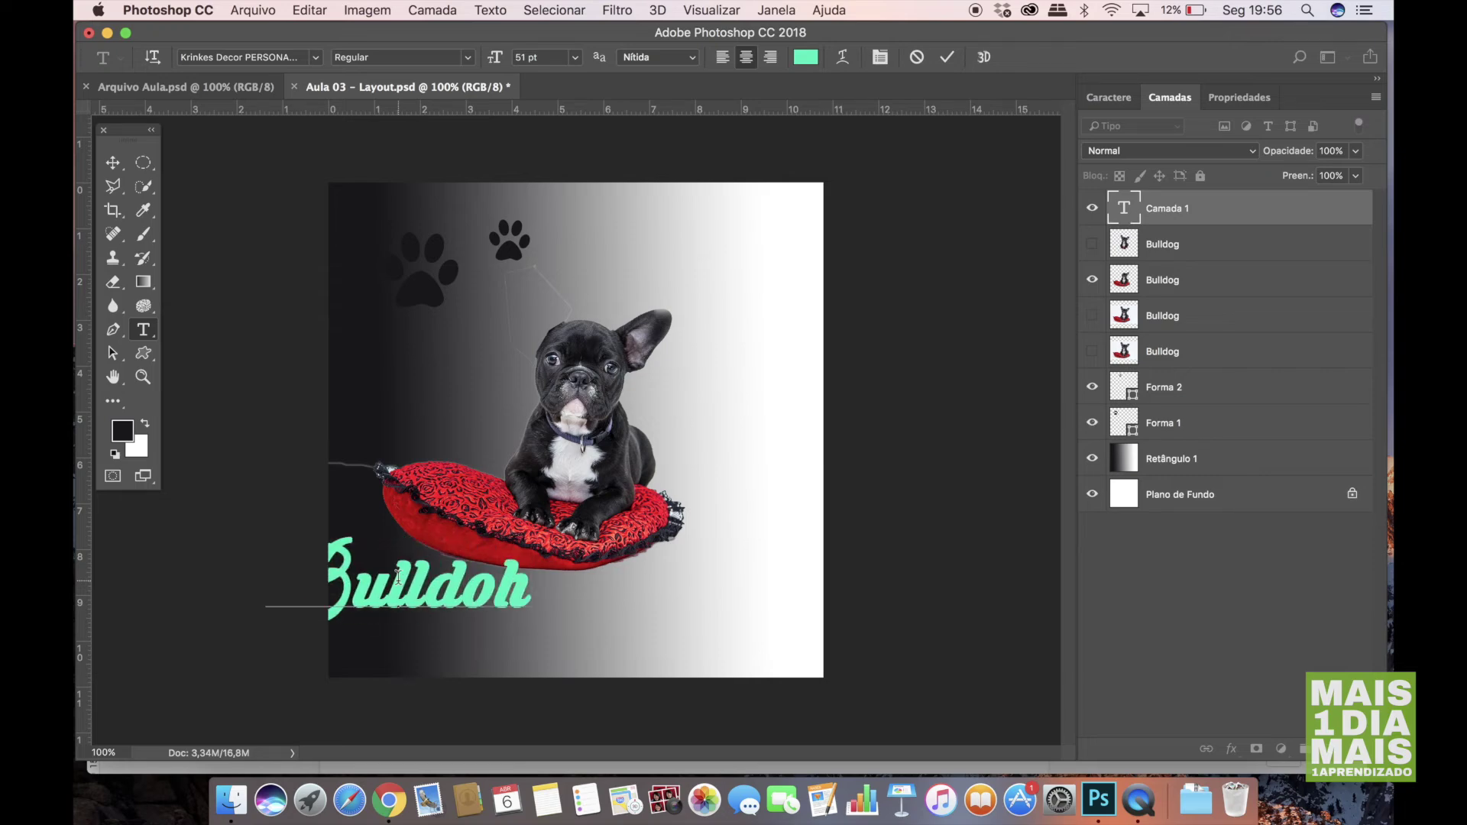
key(BackSpace)
text(g)
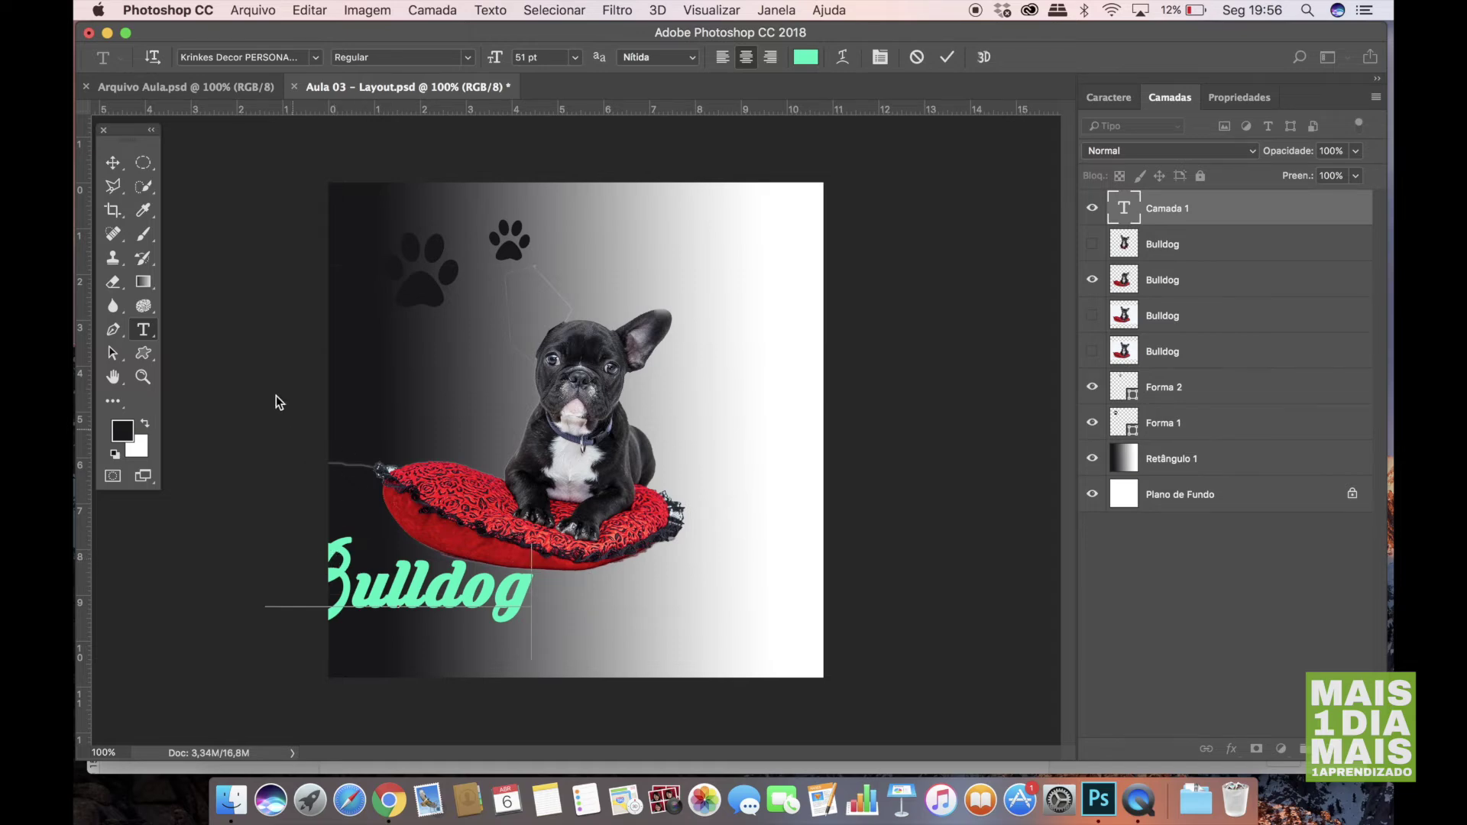
click(118, 168)
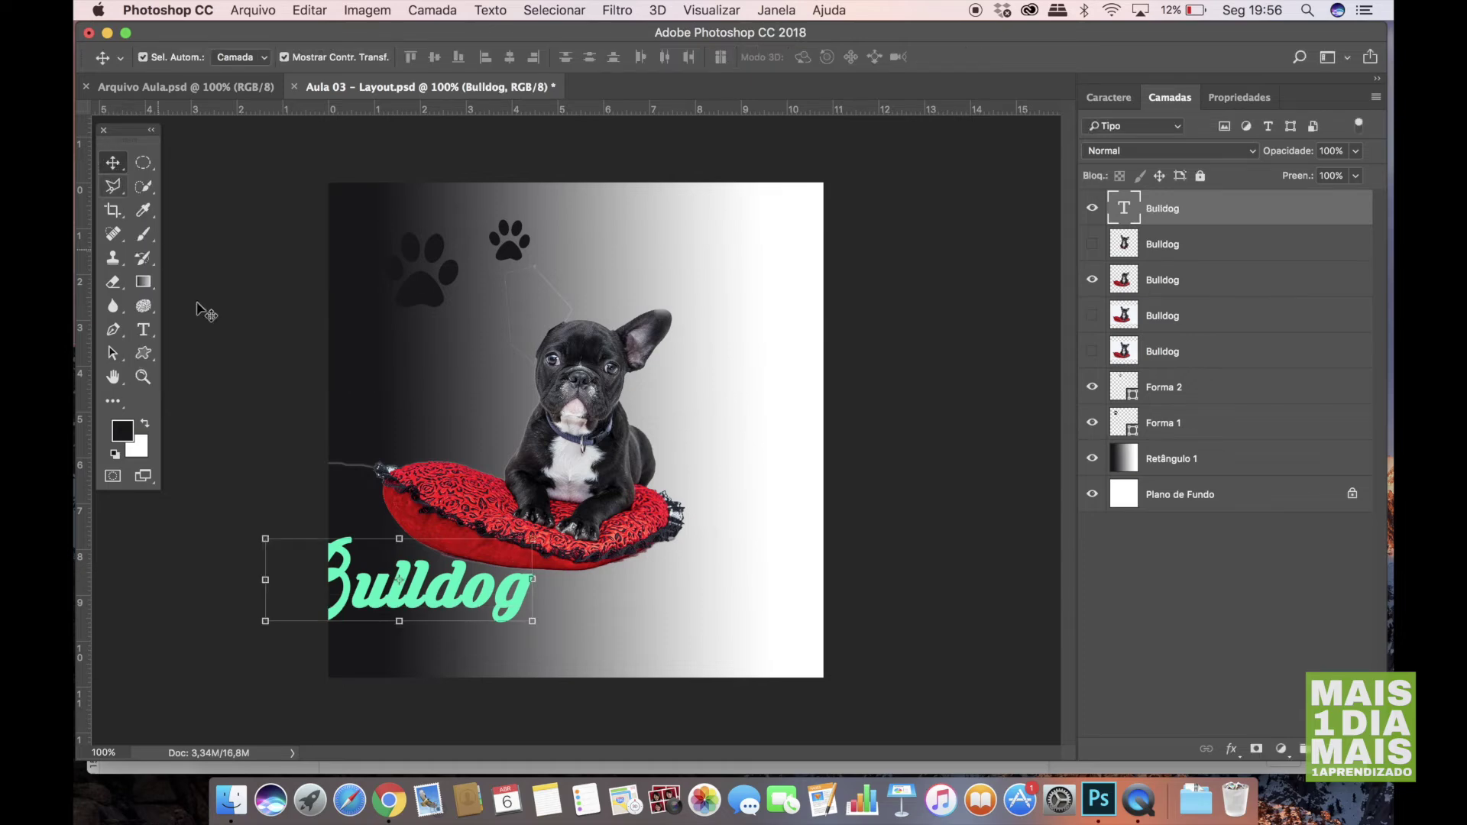
drag(344, 563, 505, 589)
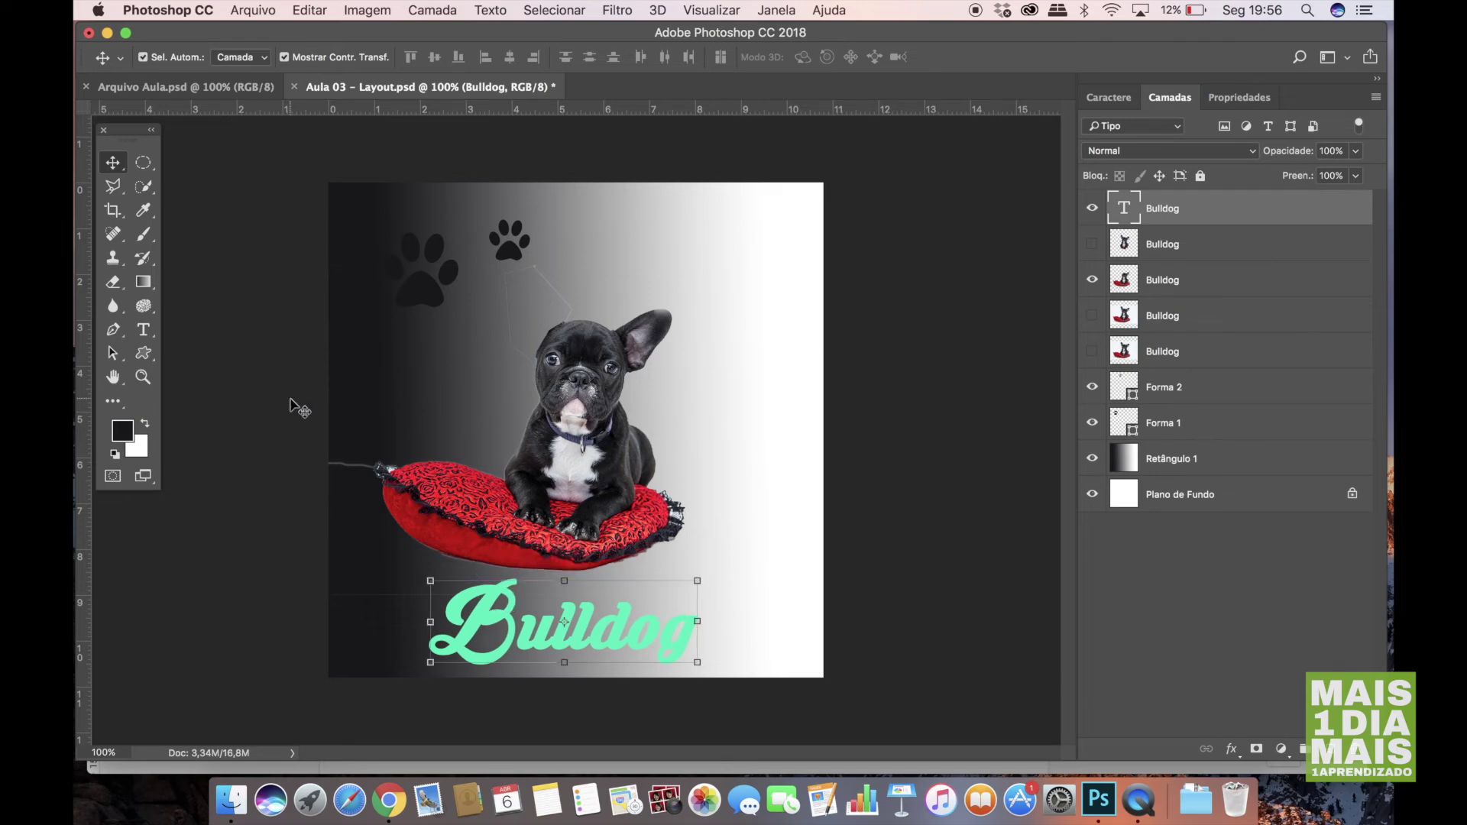
Recolor the whole Bulldog text to #1d1c21, sampled from the dog's black fur, and deselect all layers.
click(143, 331)
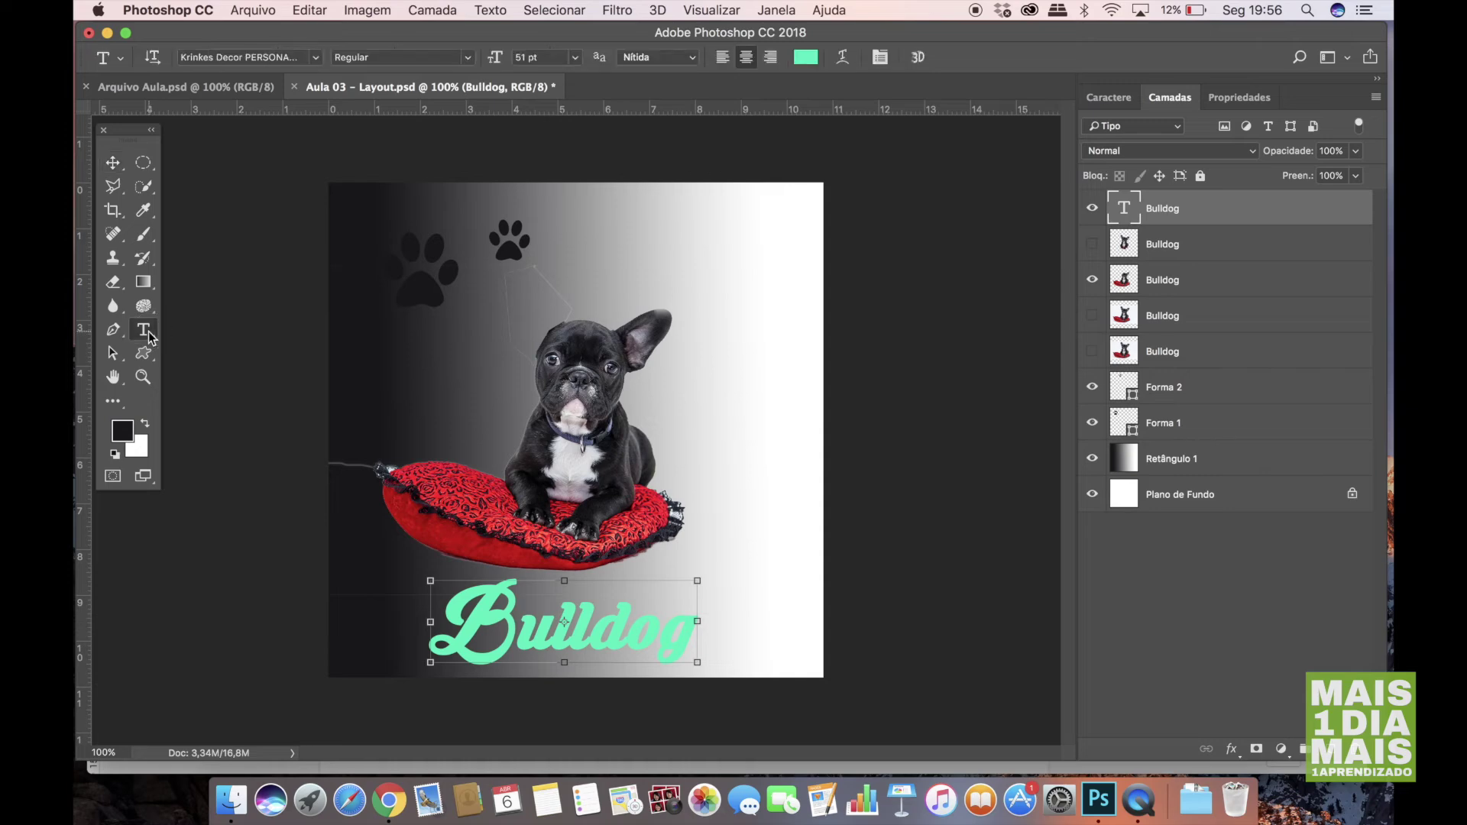
click(503, 617)
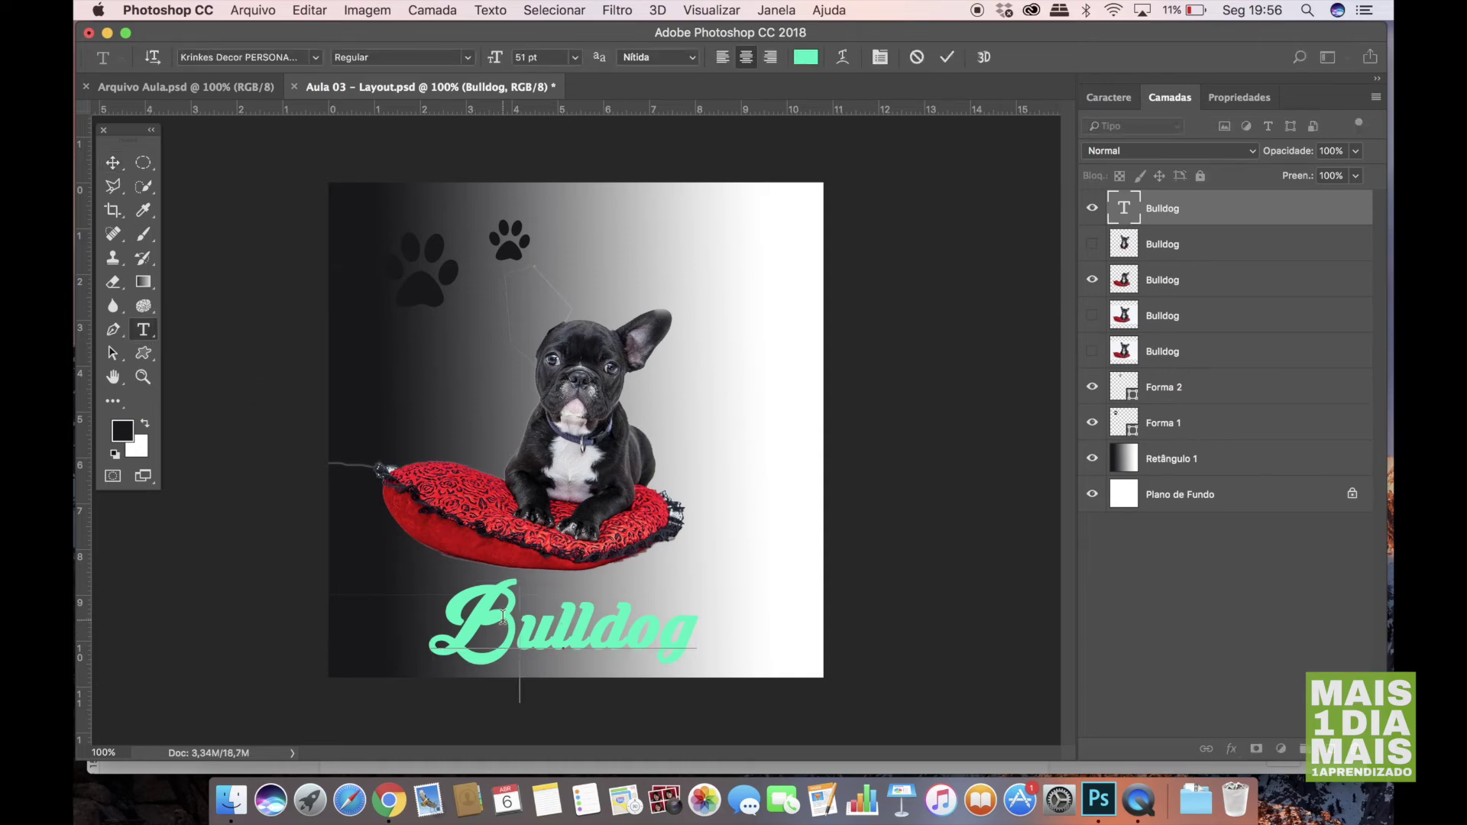
key(super+a)
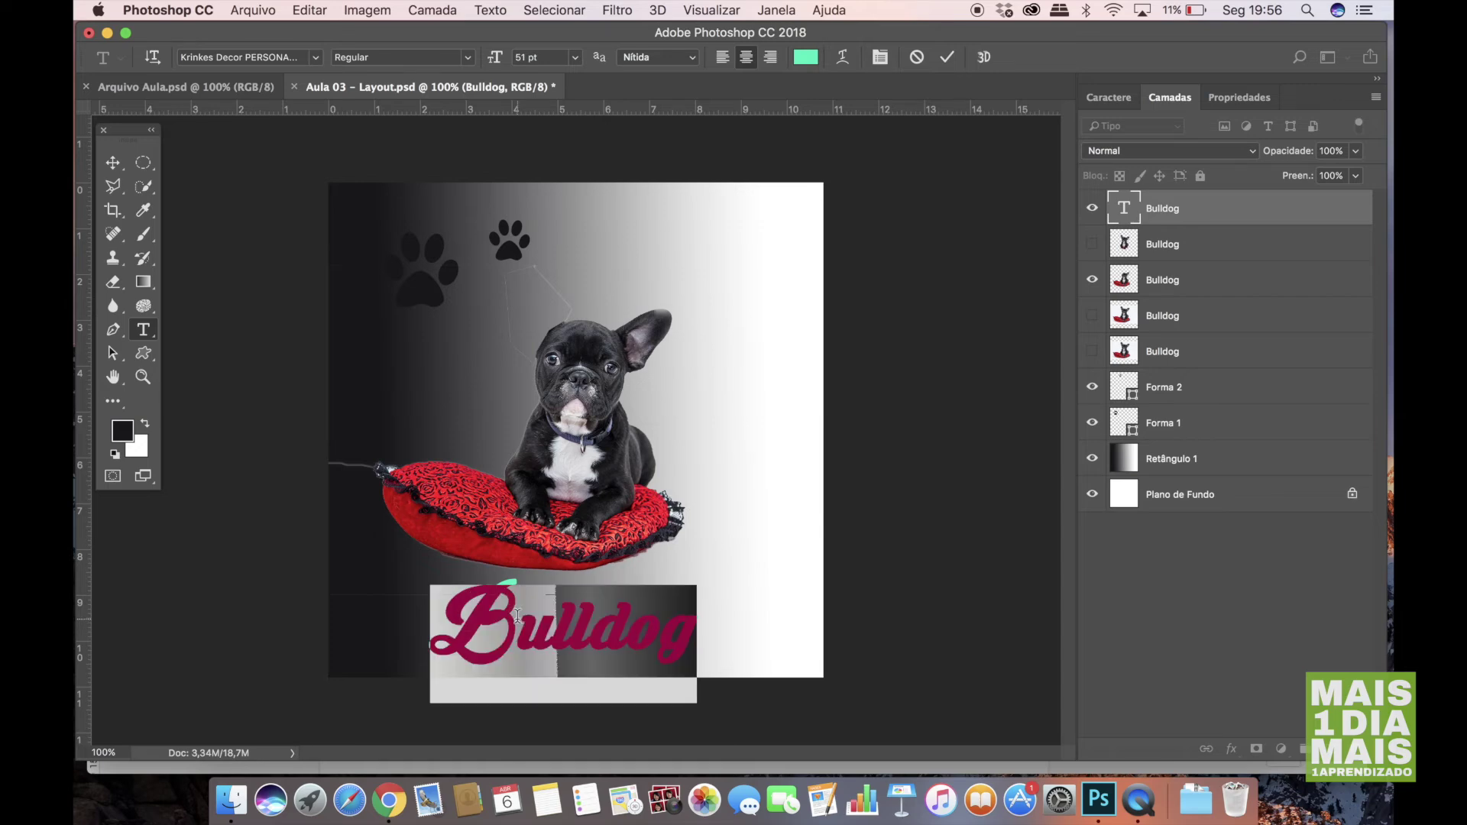
click(806, 57)
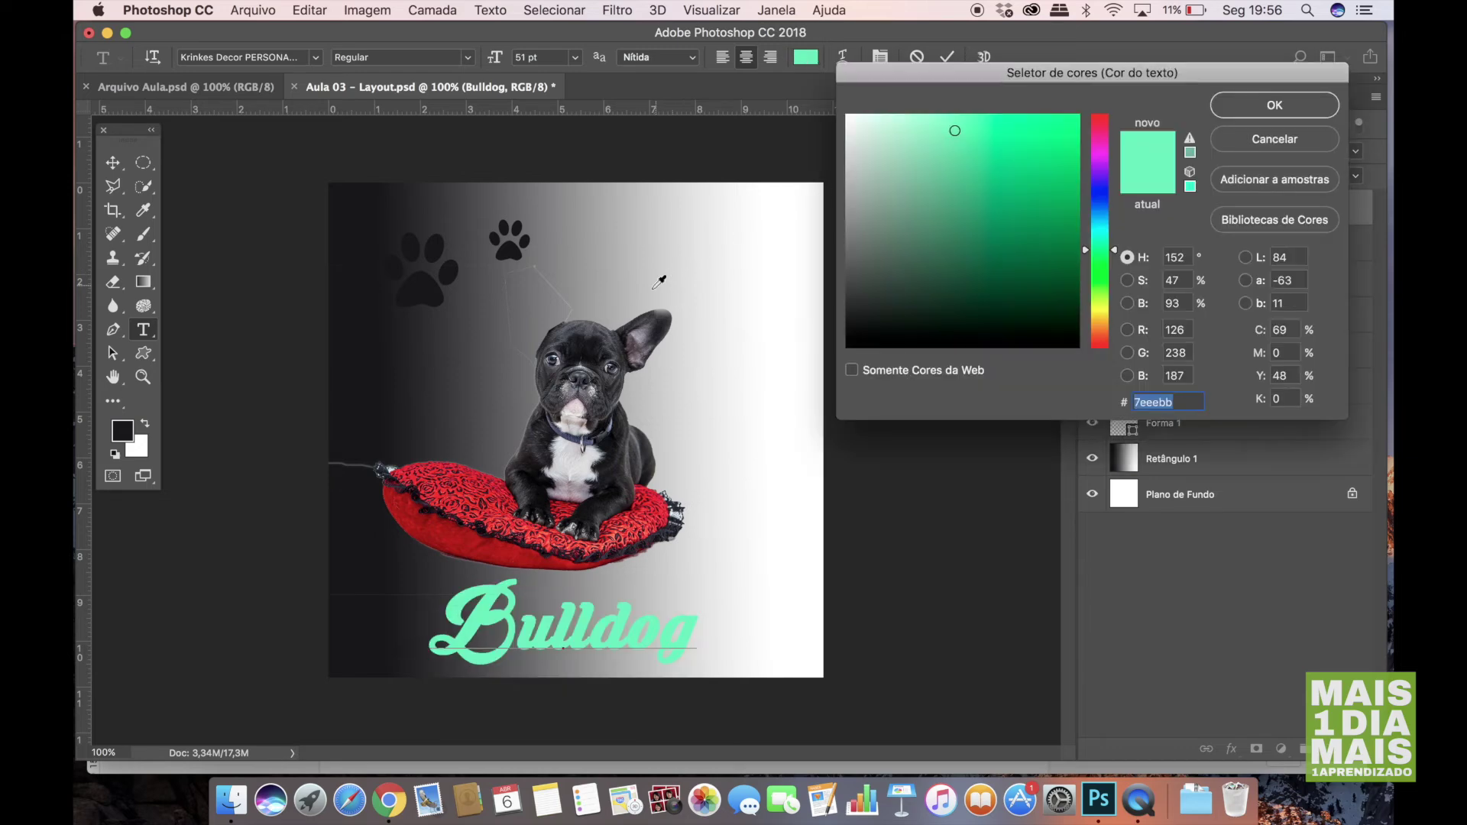
click(593, 343)
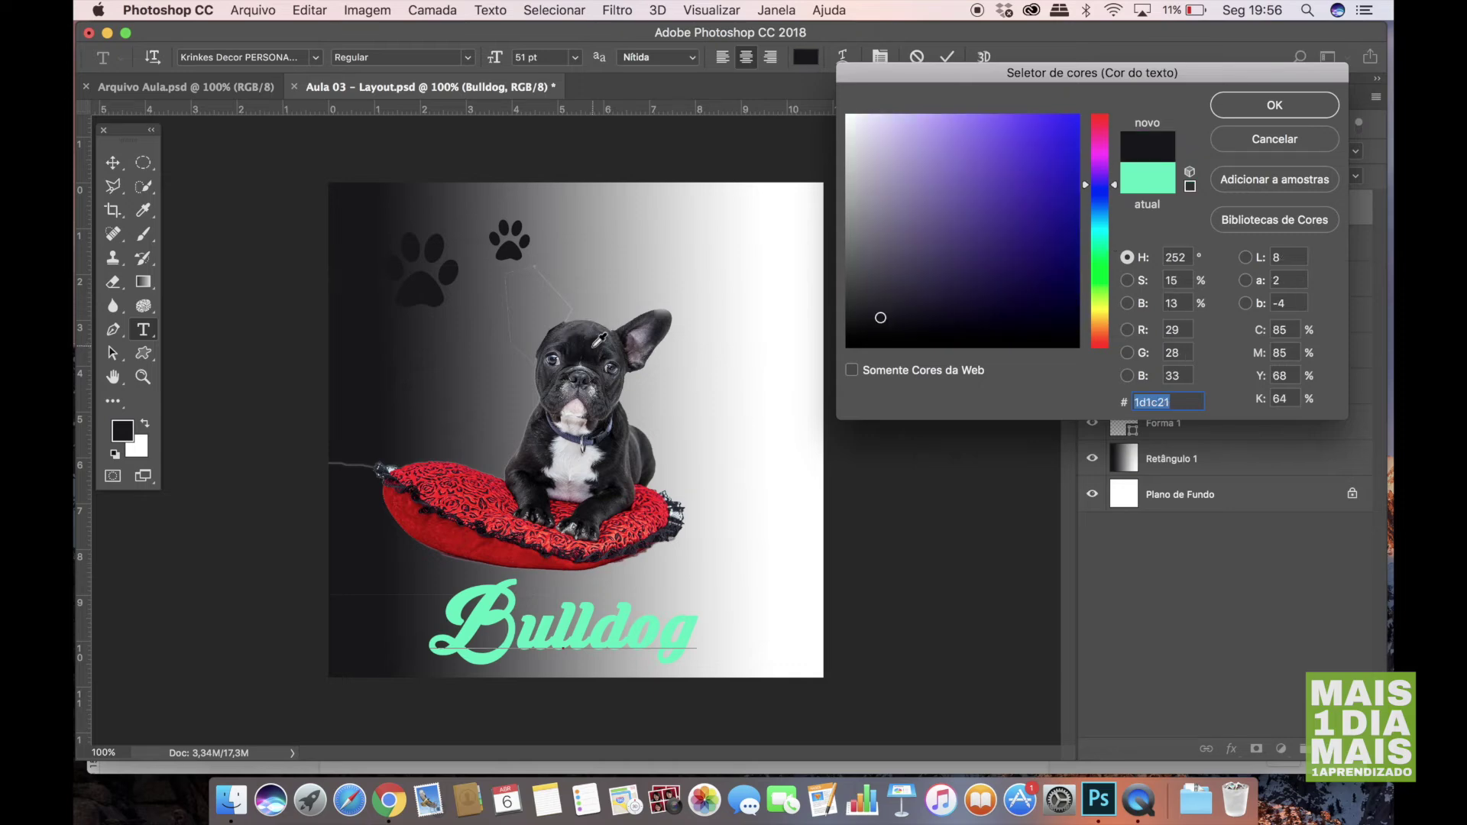
click(1229, 105)
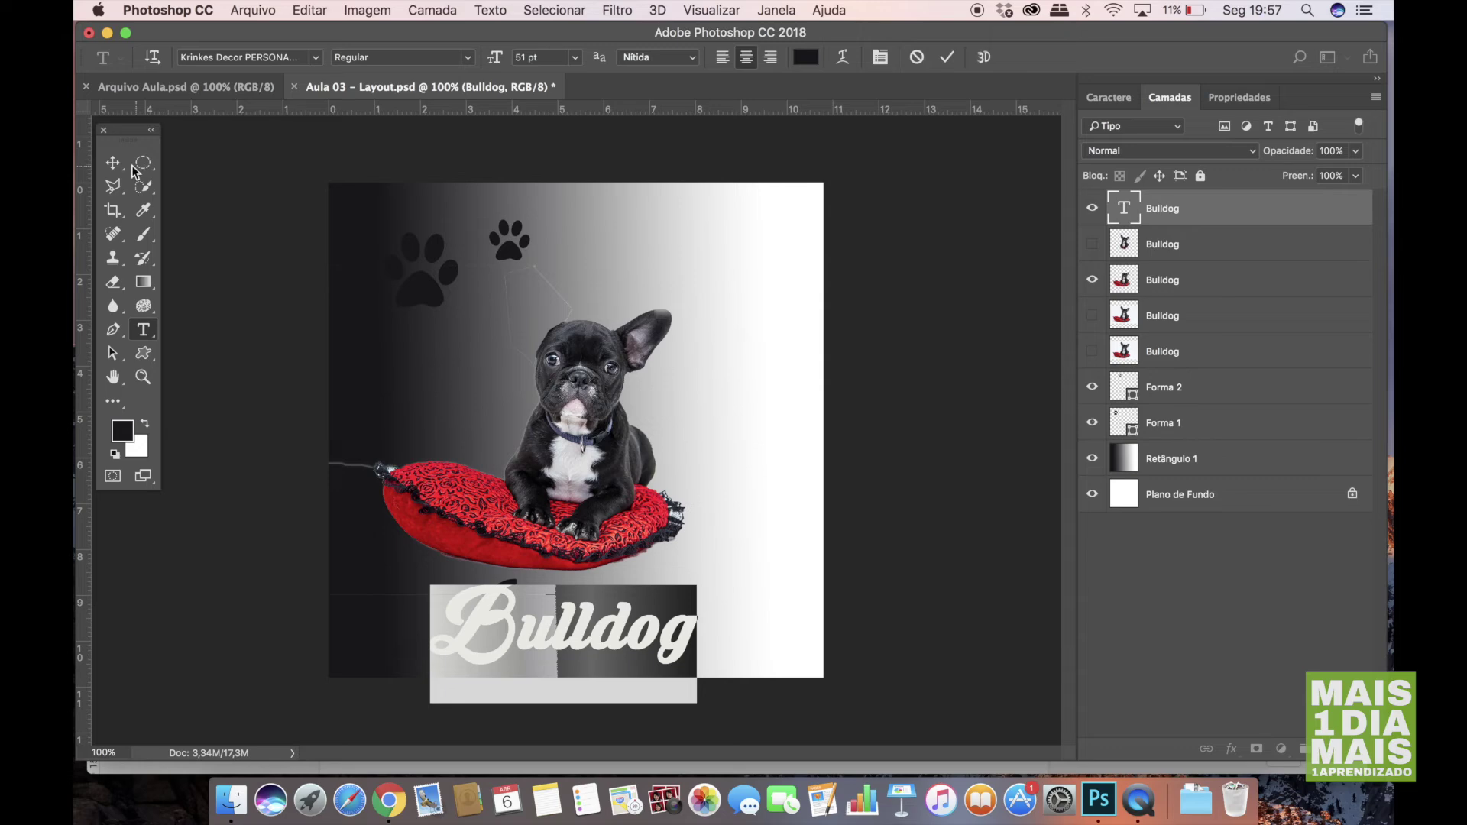
click(112, 162)
click(457, 313)
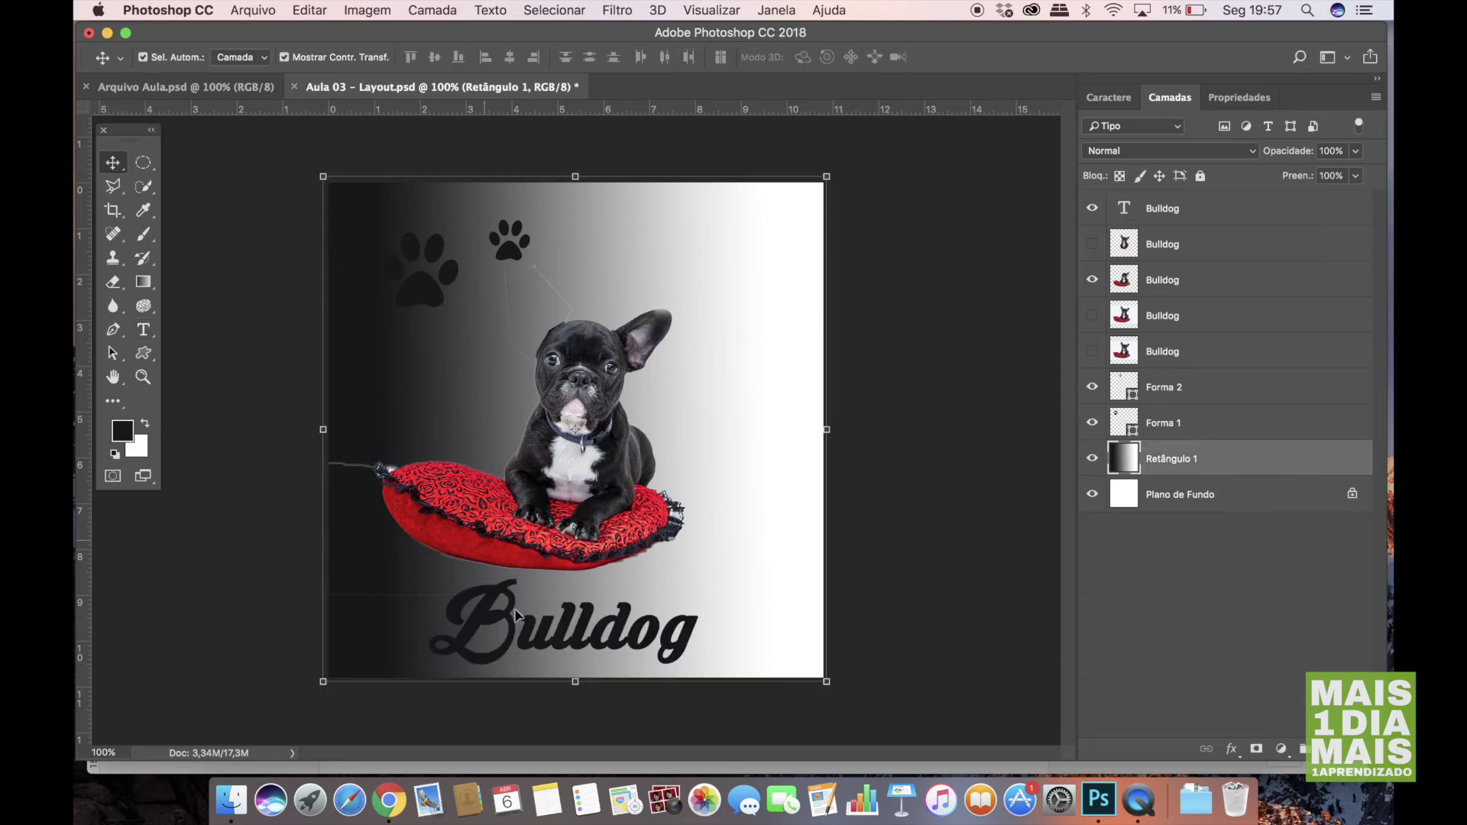
click(856, 569)
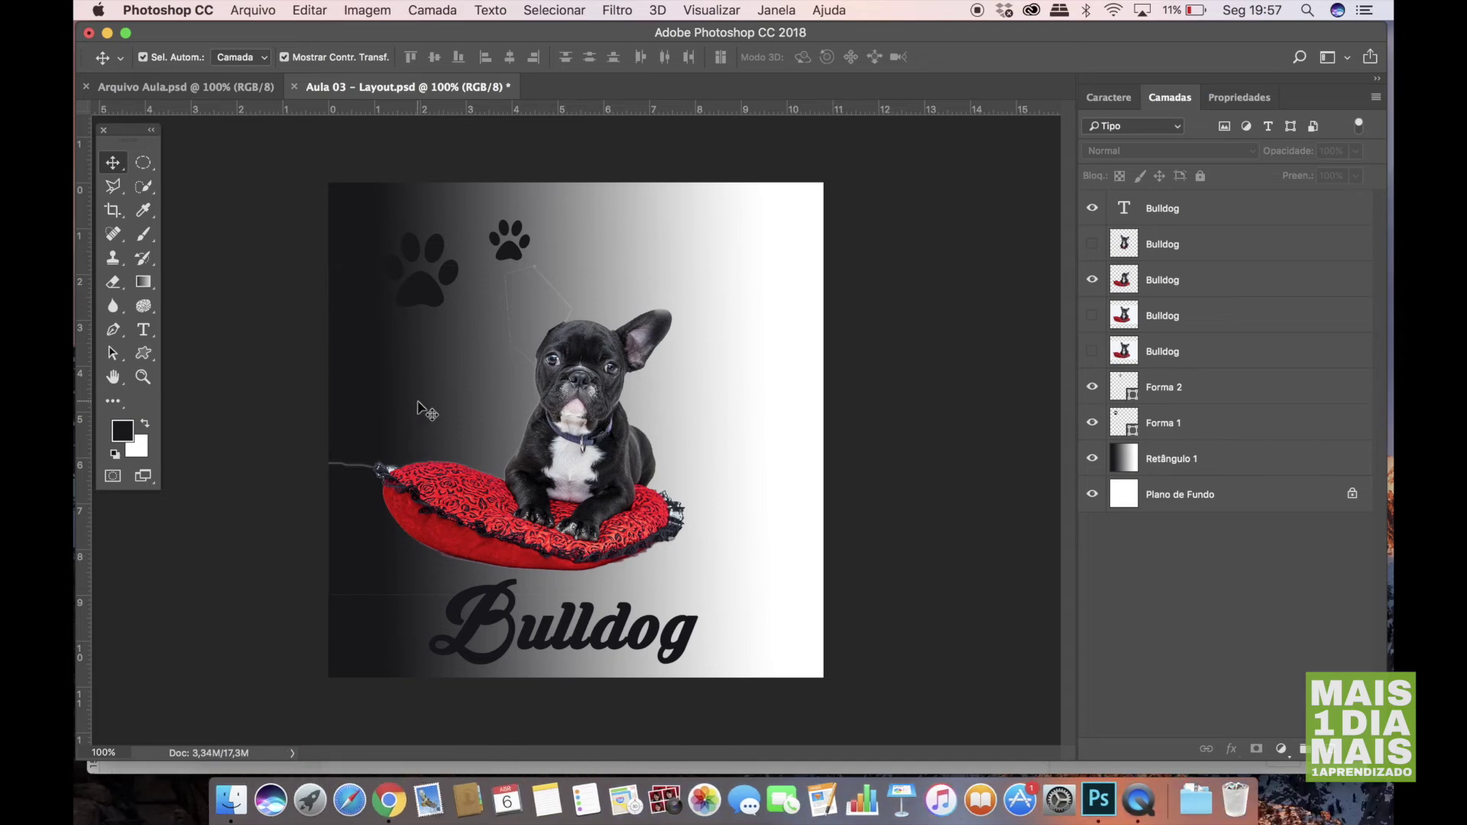
Select the dog image on the canvas and then the Bulldog text layer, and dismiss the low-battery notification.
key(super+plus)
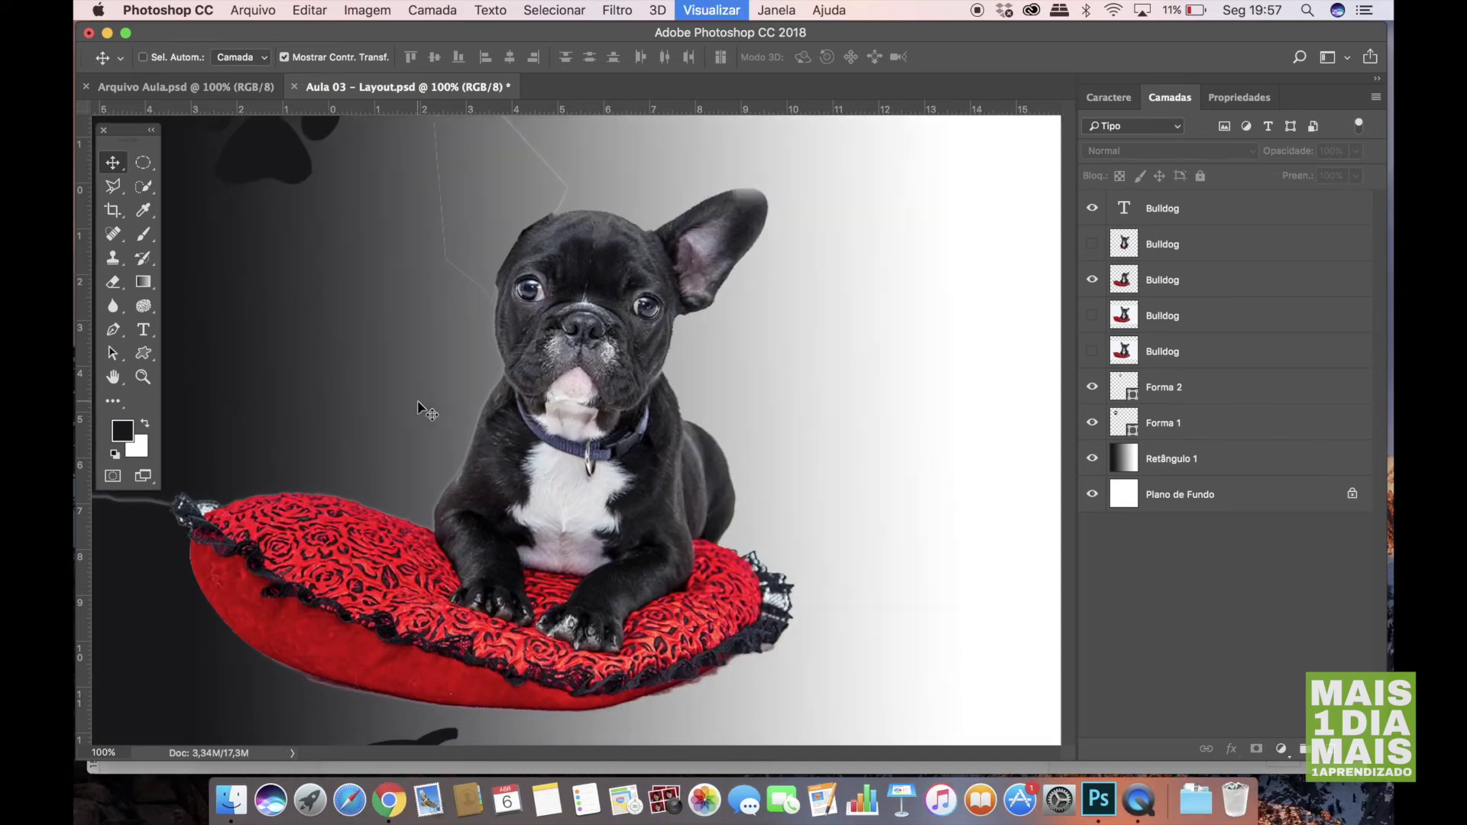
key(super+minus)
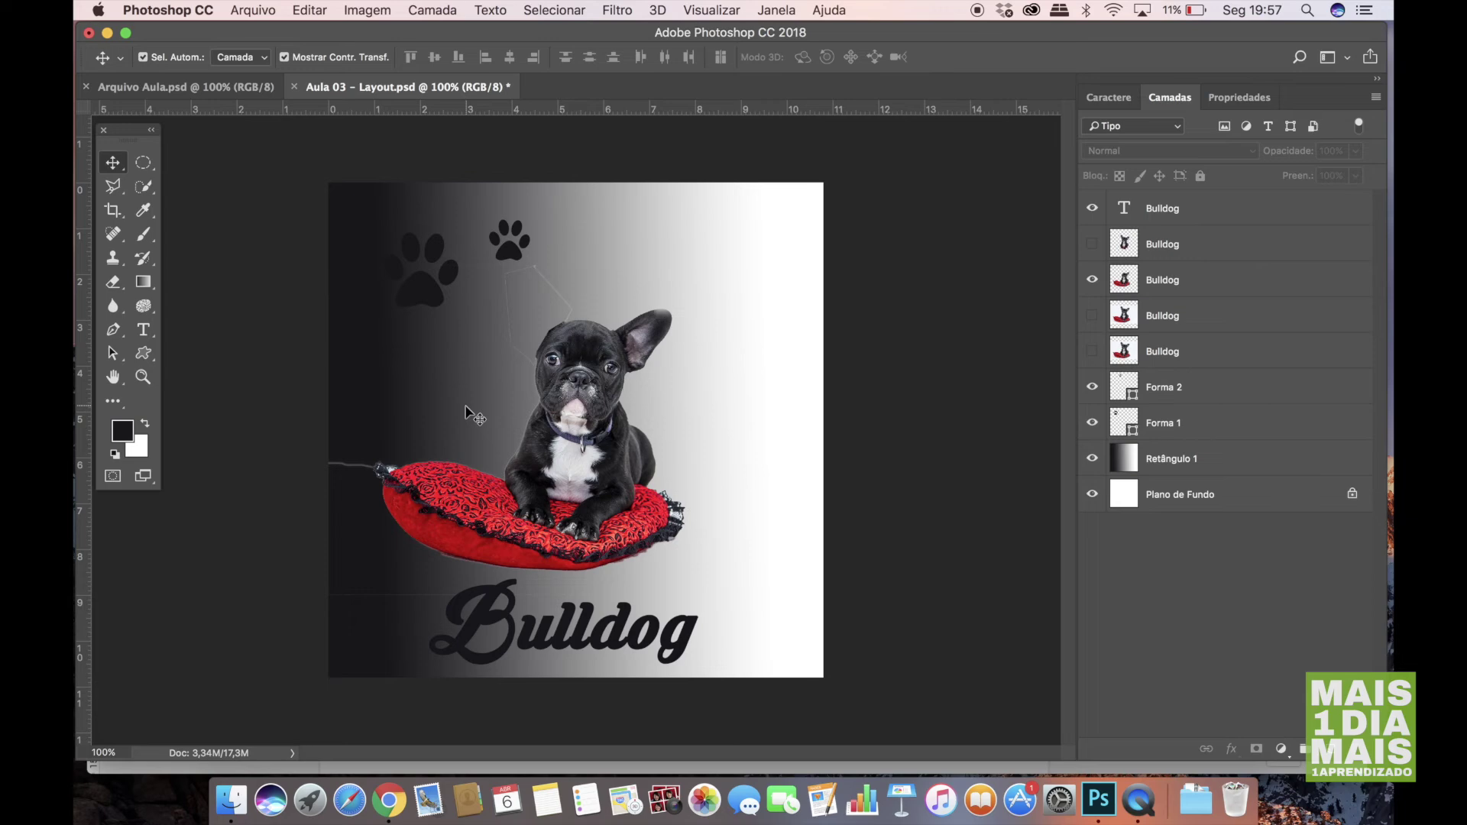
click(561, 431)
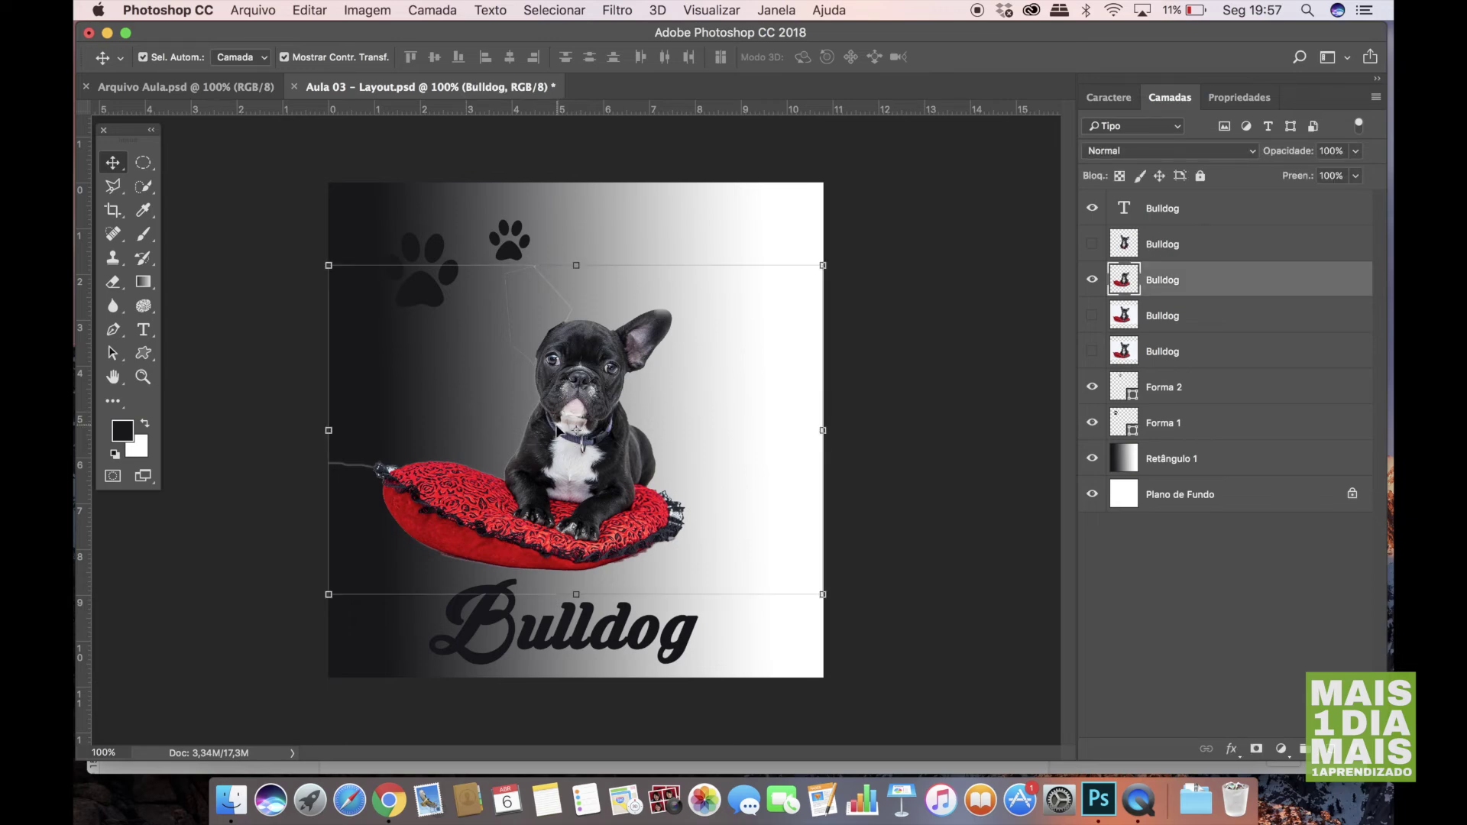
click(588, 634)
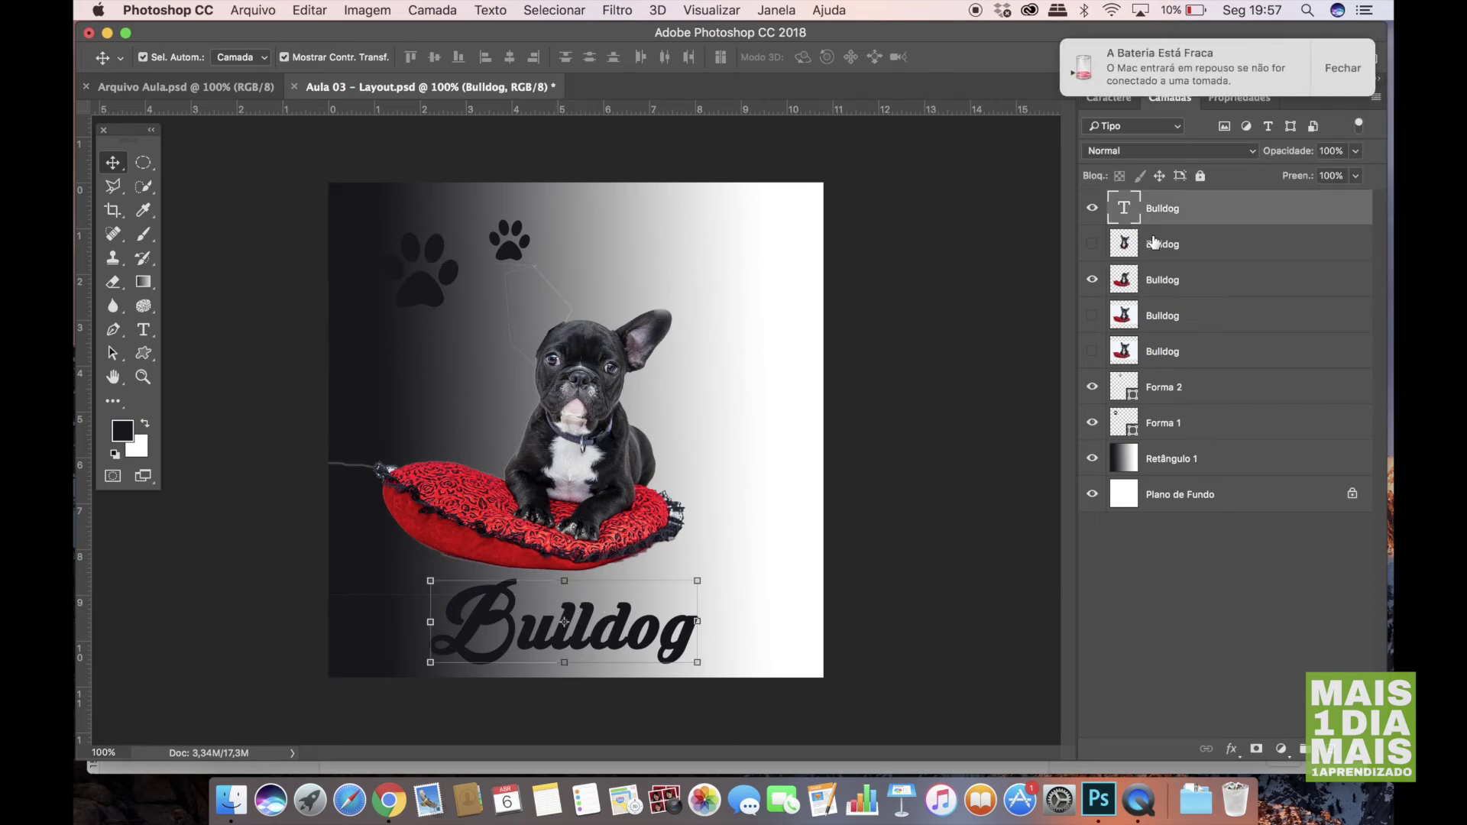
click(1345, 76)
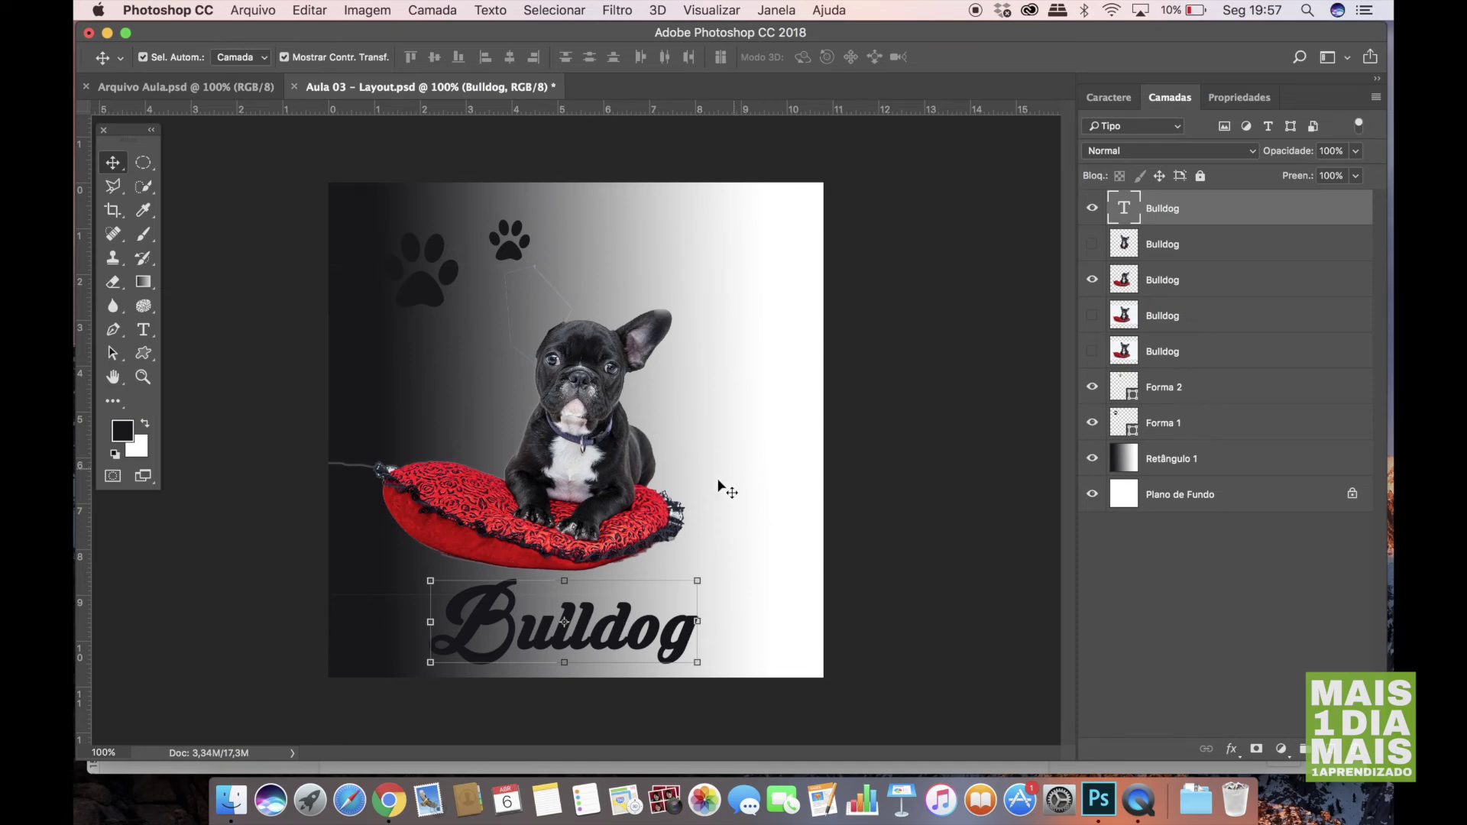
Undo and redo the Bulldog text's color change, and show the History (Histórico) panel.
key(super+z)
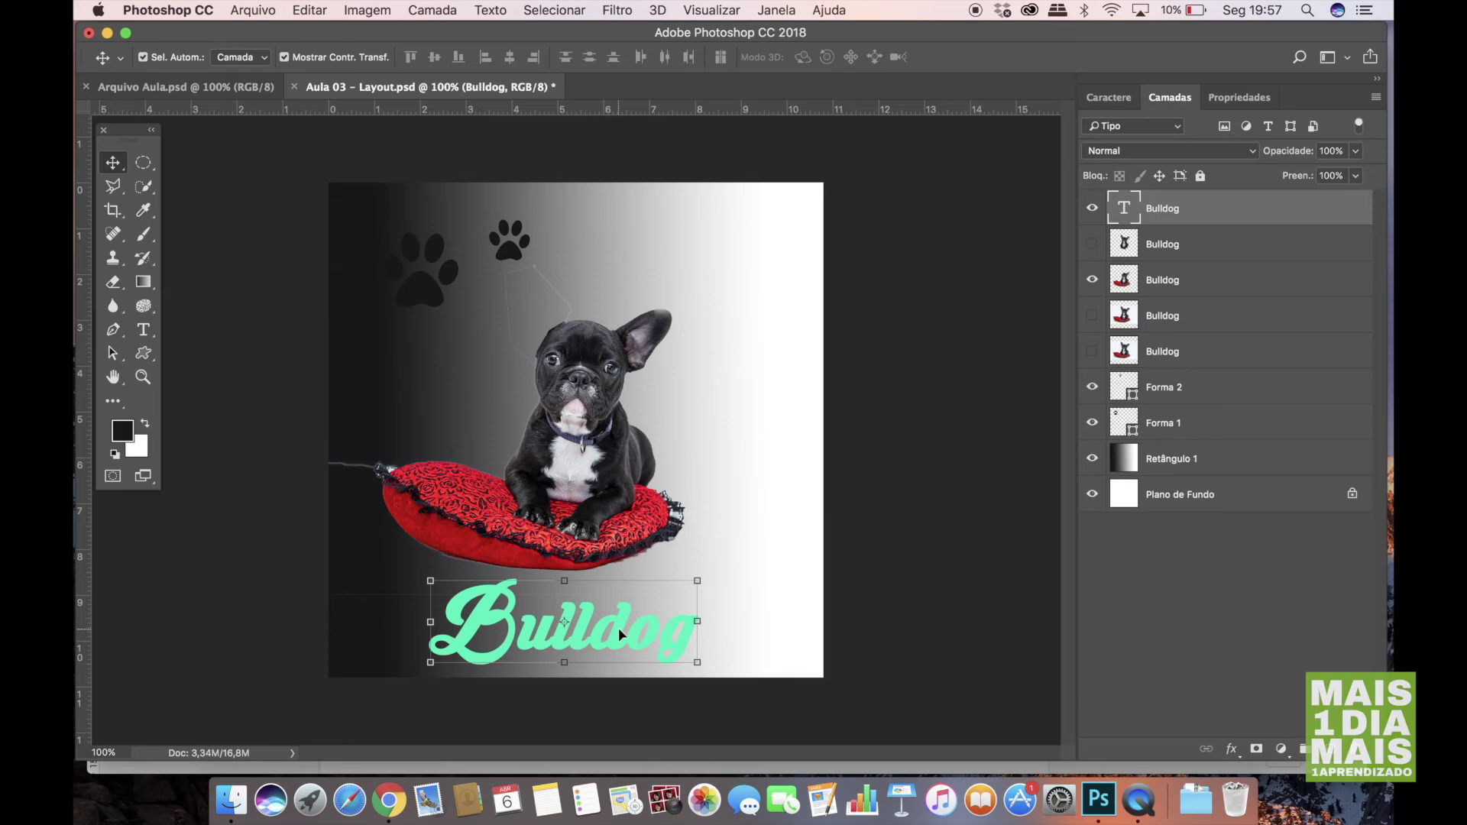
key(super+z)
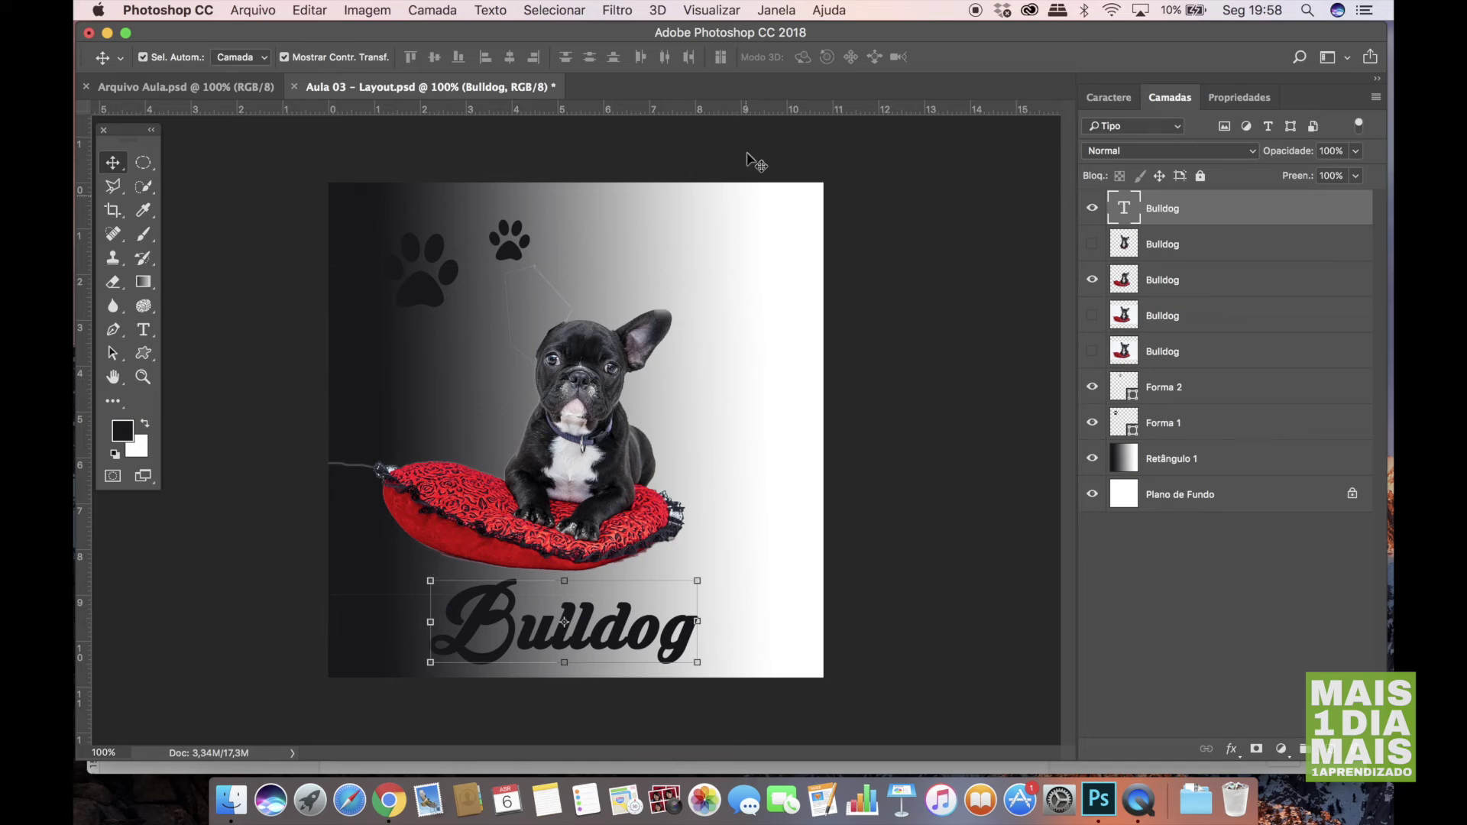
click(772, 12)
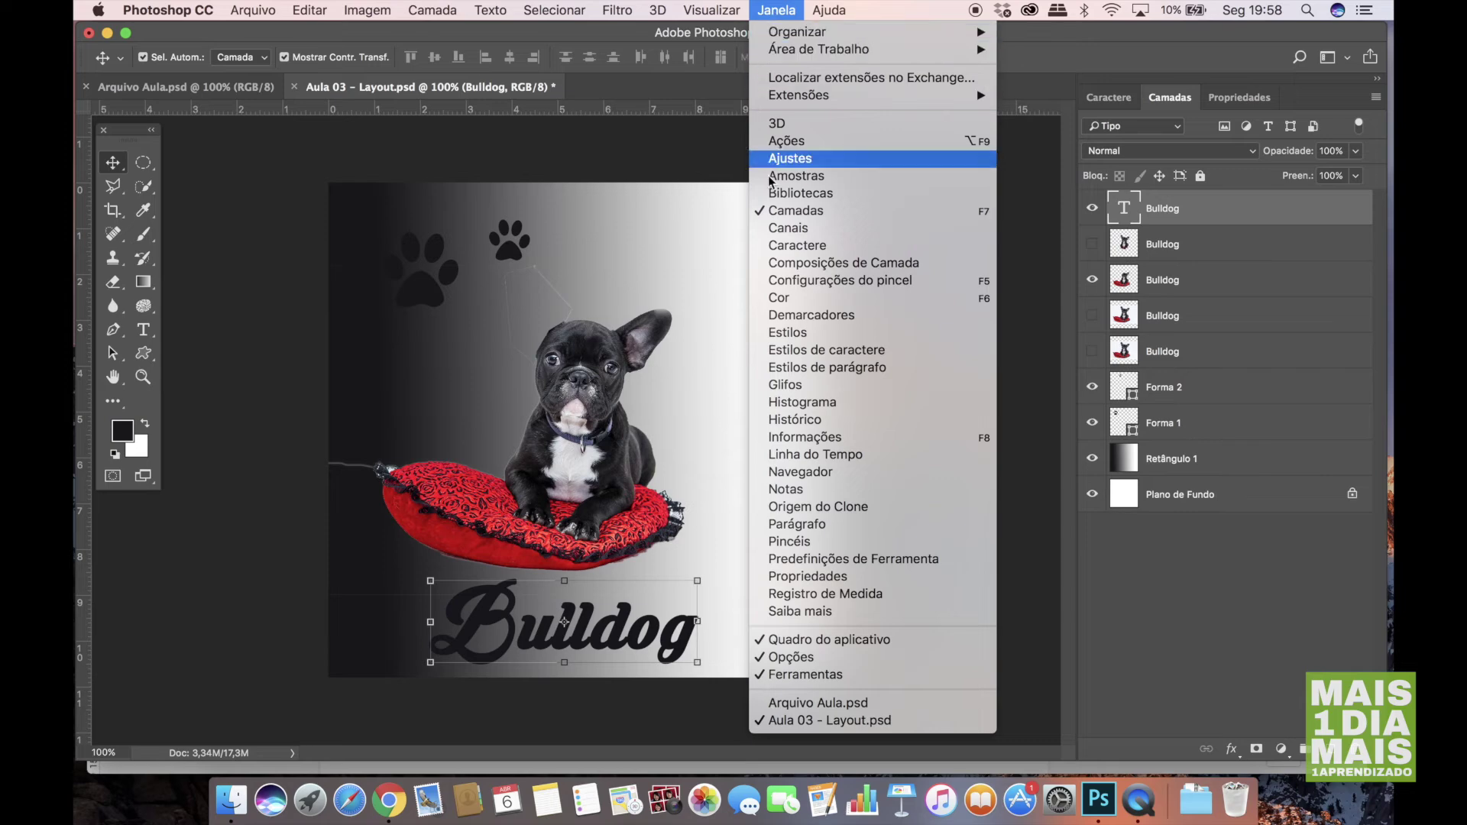
click(811, 423)
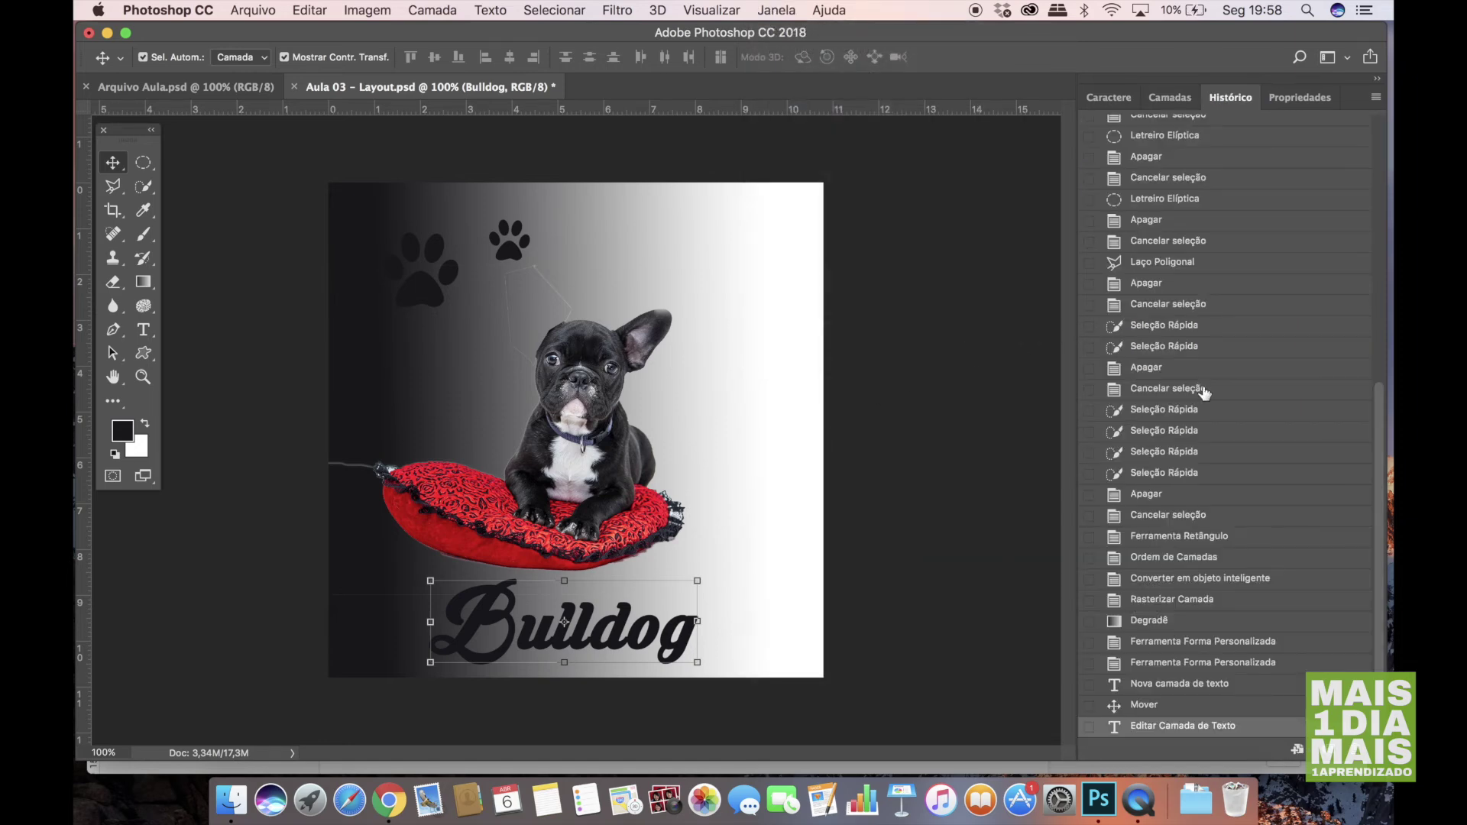
Revert the document to the Mover and Nova camada de texto history states, and restore the Editar Camada de Texto state.
scroll(1204, 393, up, 3)
scroll(1203, 393, down, 3)
click(1152, 707)
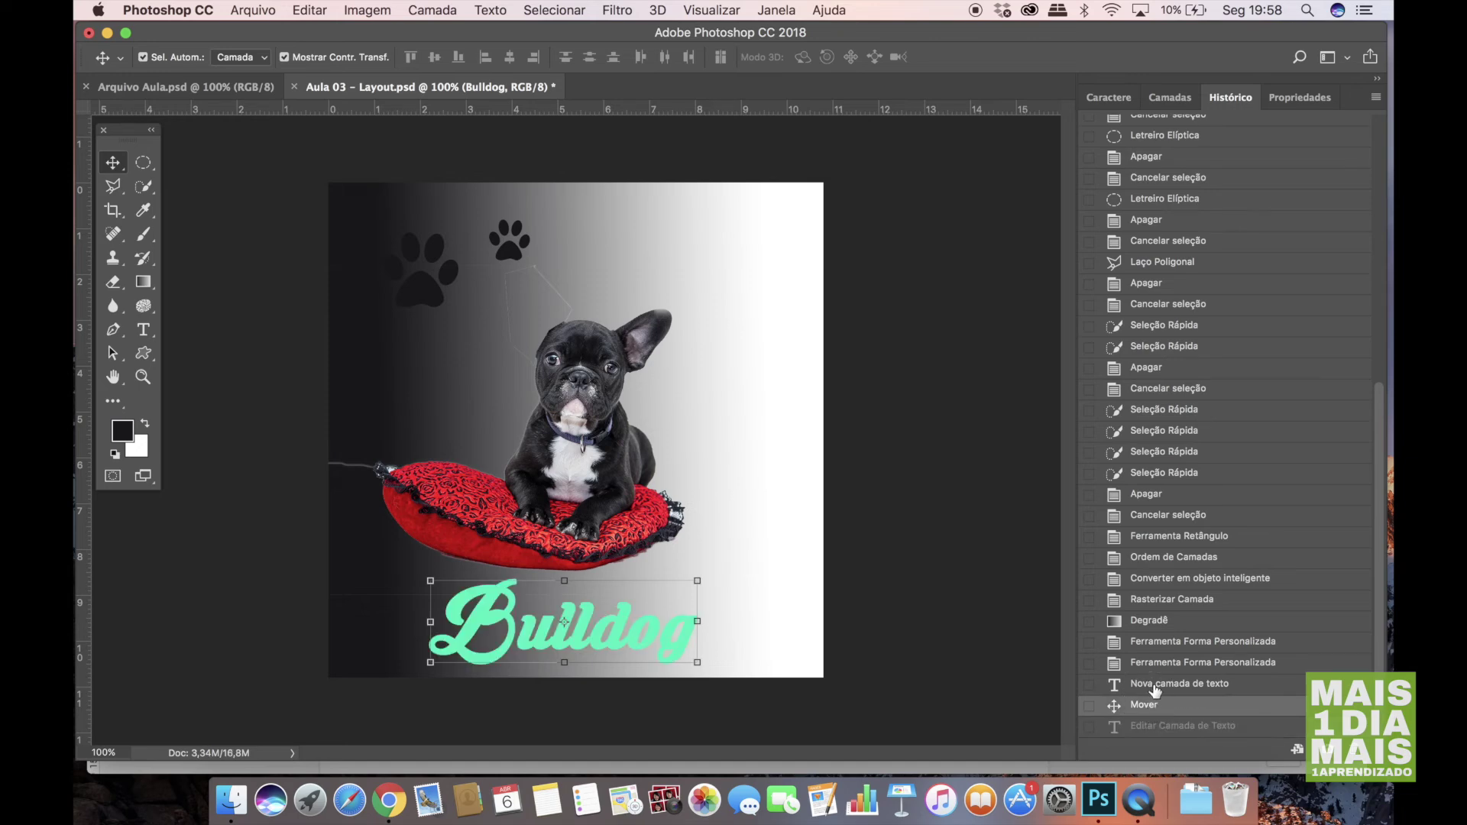
click(1157, 686)
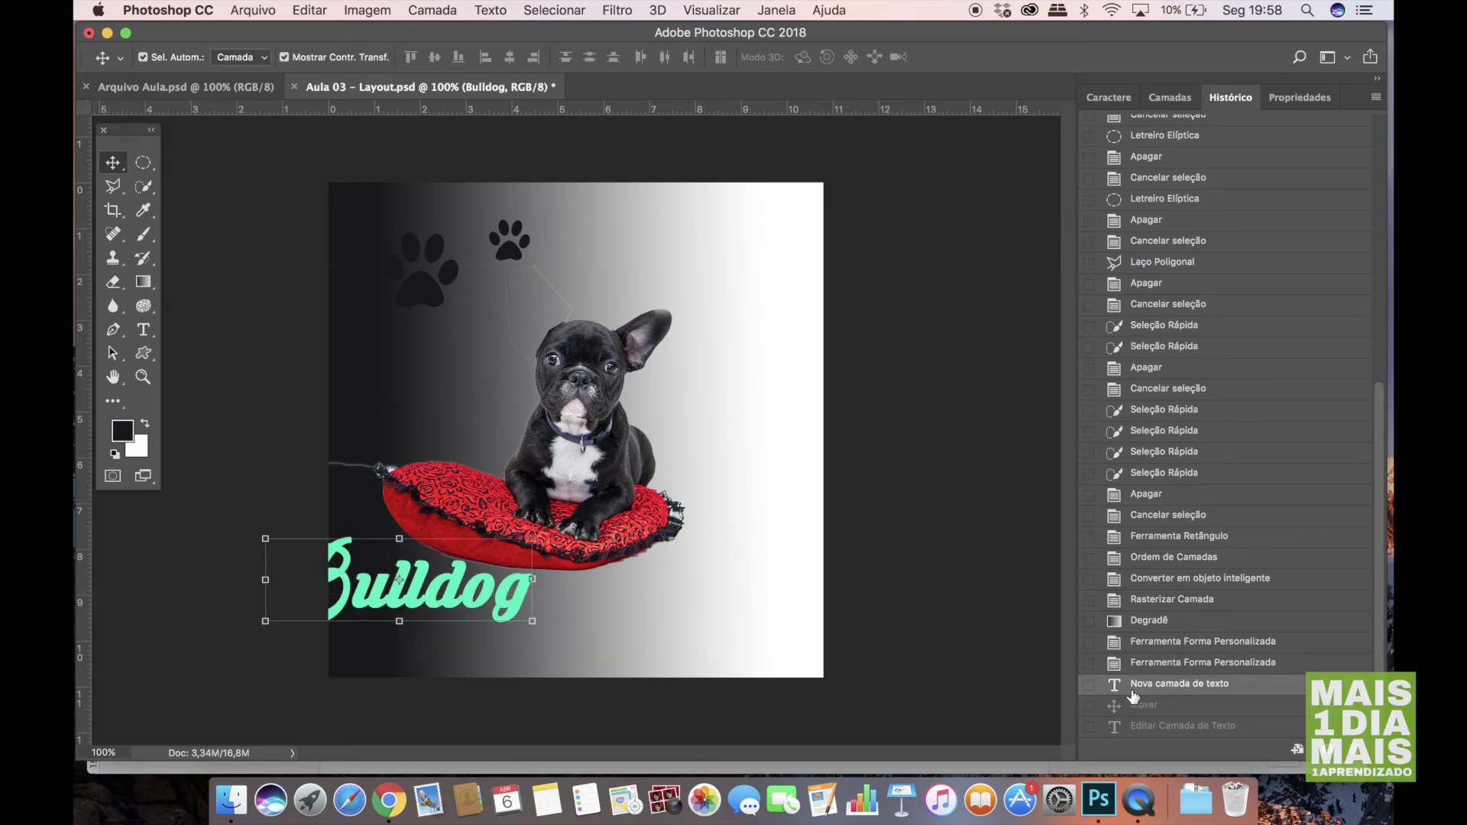
click(1152, 724)
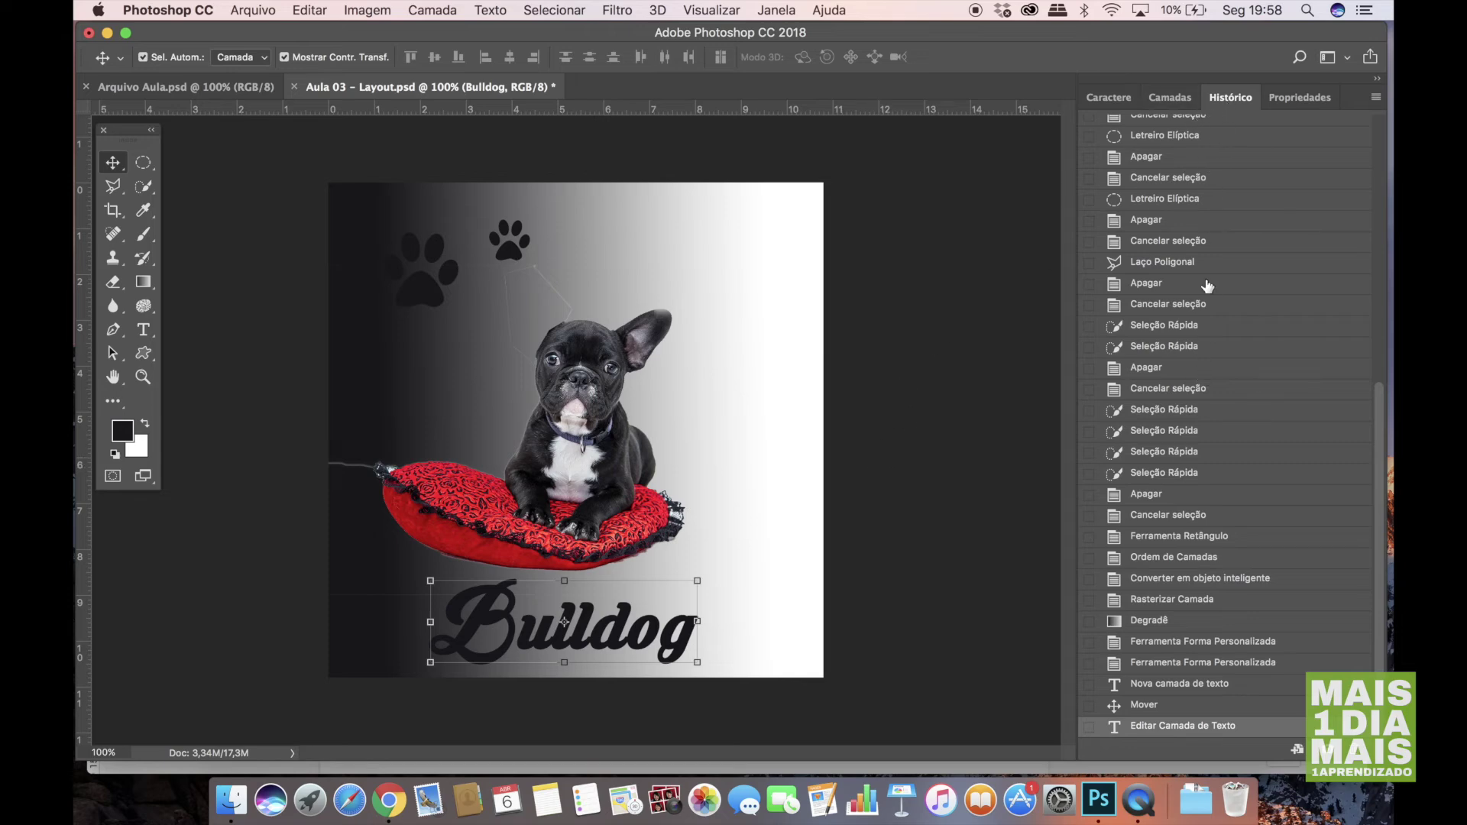
Deselect all layers and show the Character (Caractere) panel.
click(1183, 103)
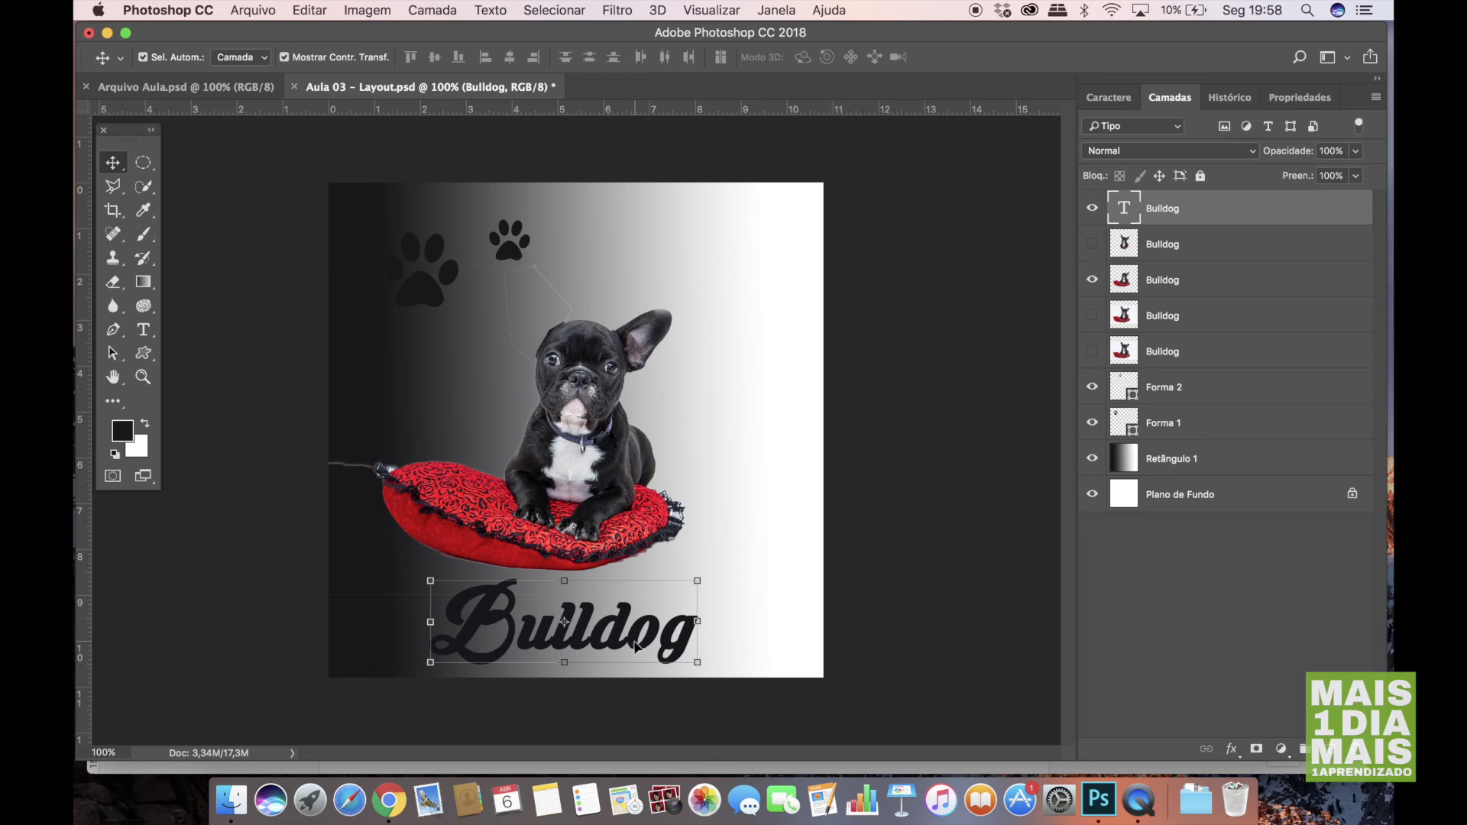
click(309, 518)
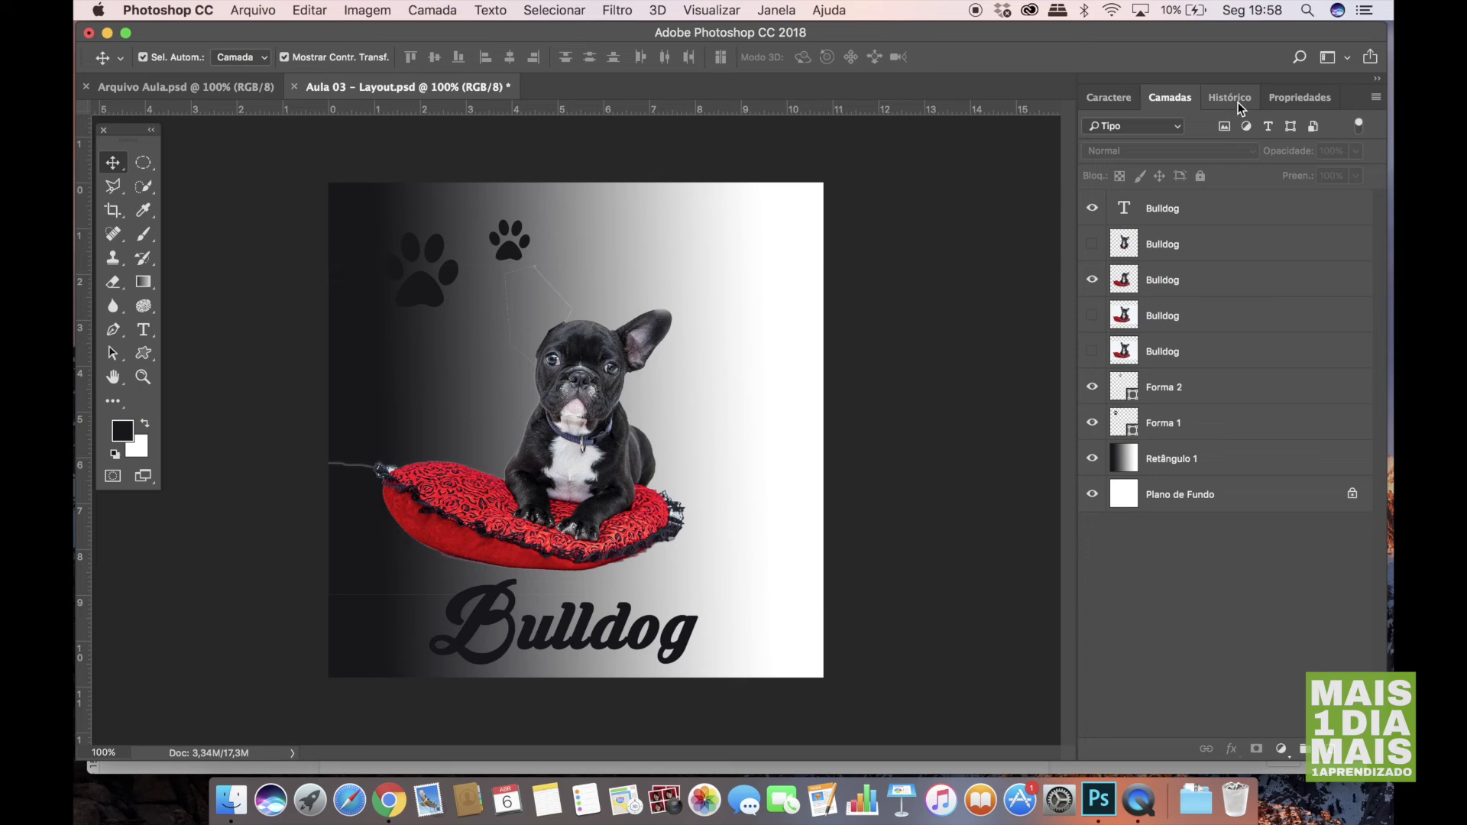
click(790, 10)
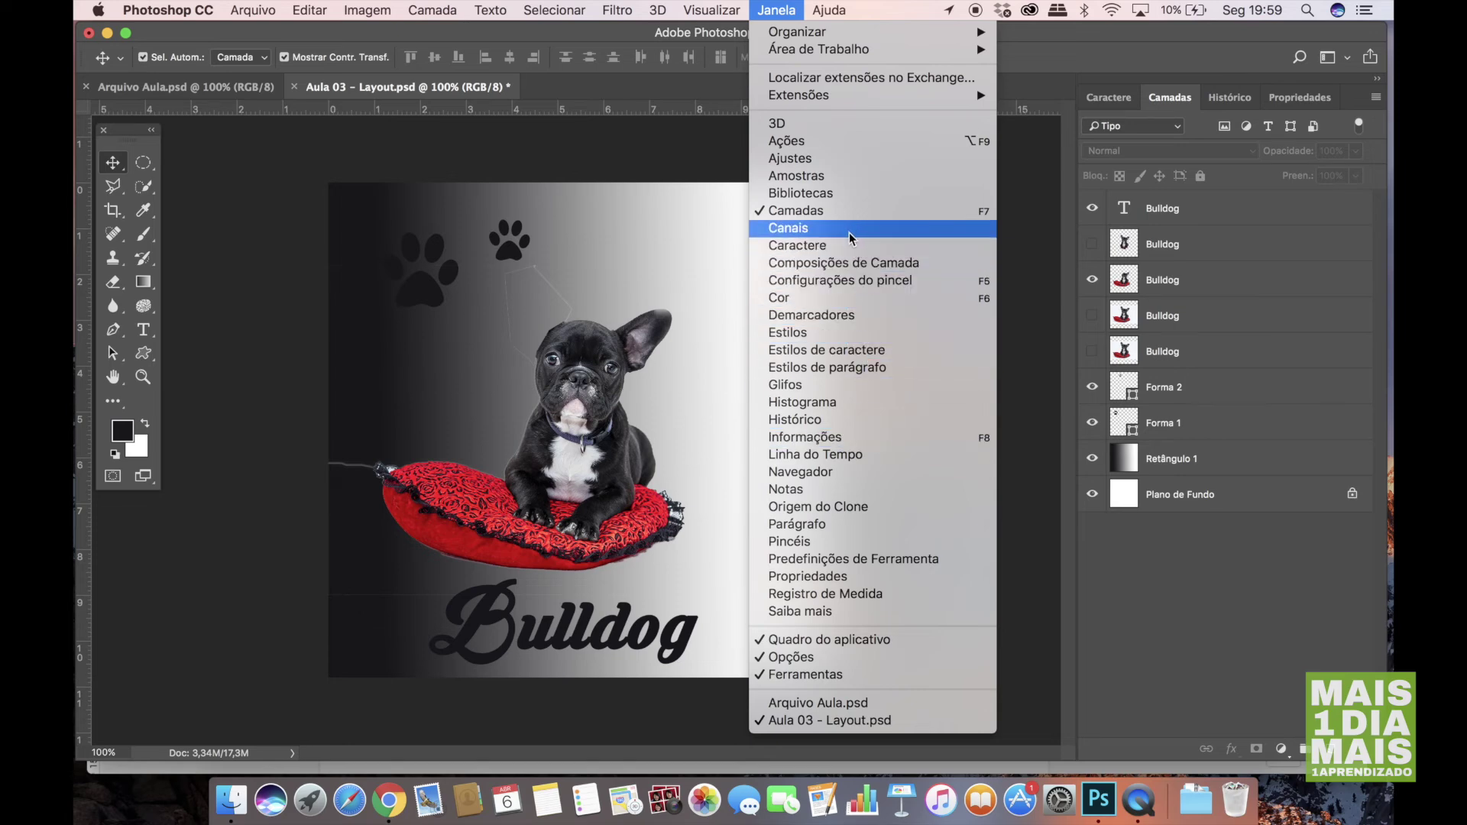
click(810, 246)
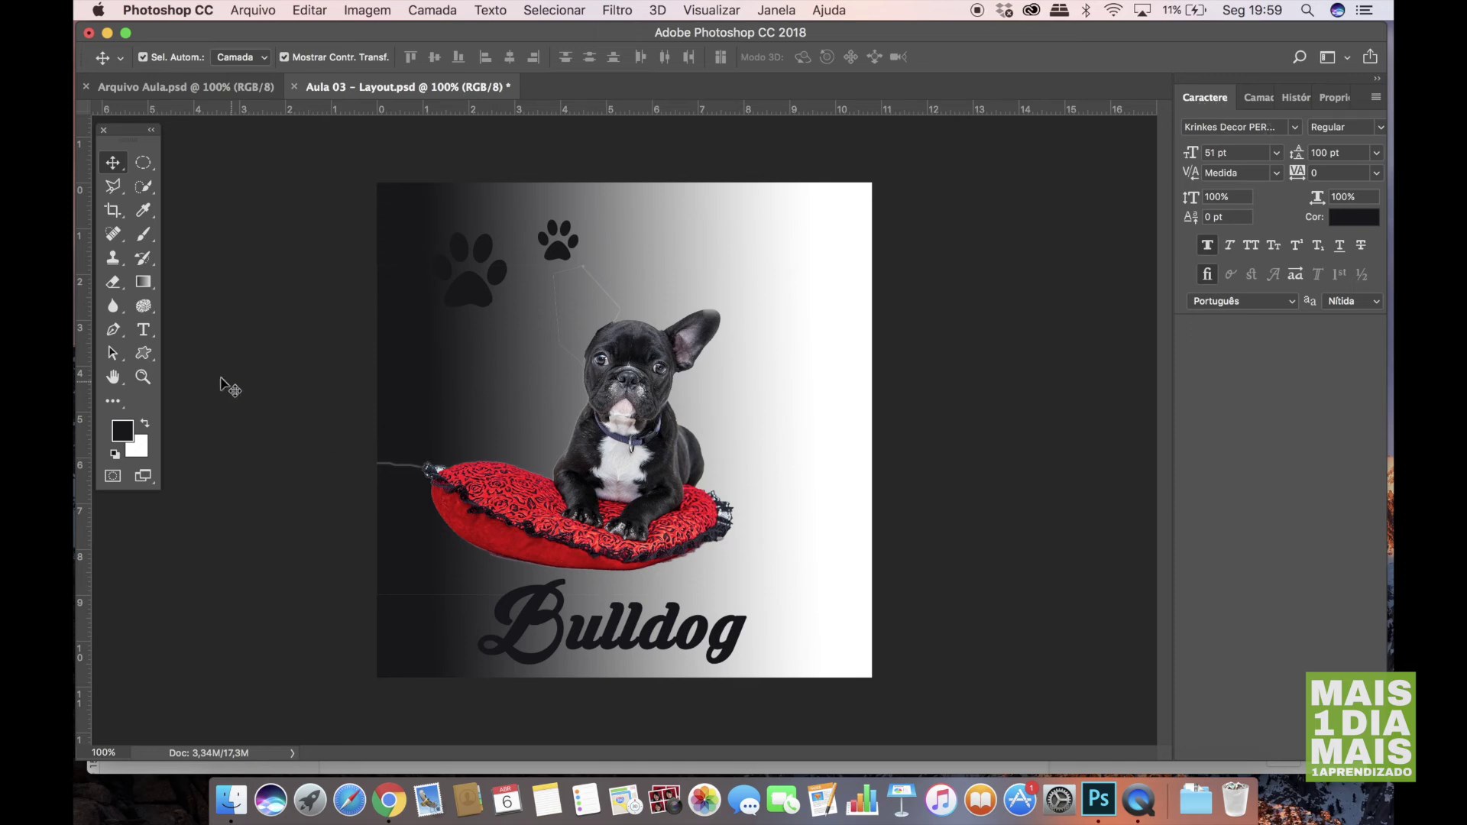
Change the font of the whole Bulldog text to Bebas Neue and commit the text edit.
click(143, 329)
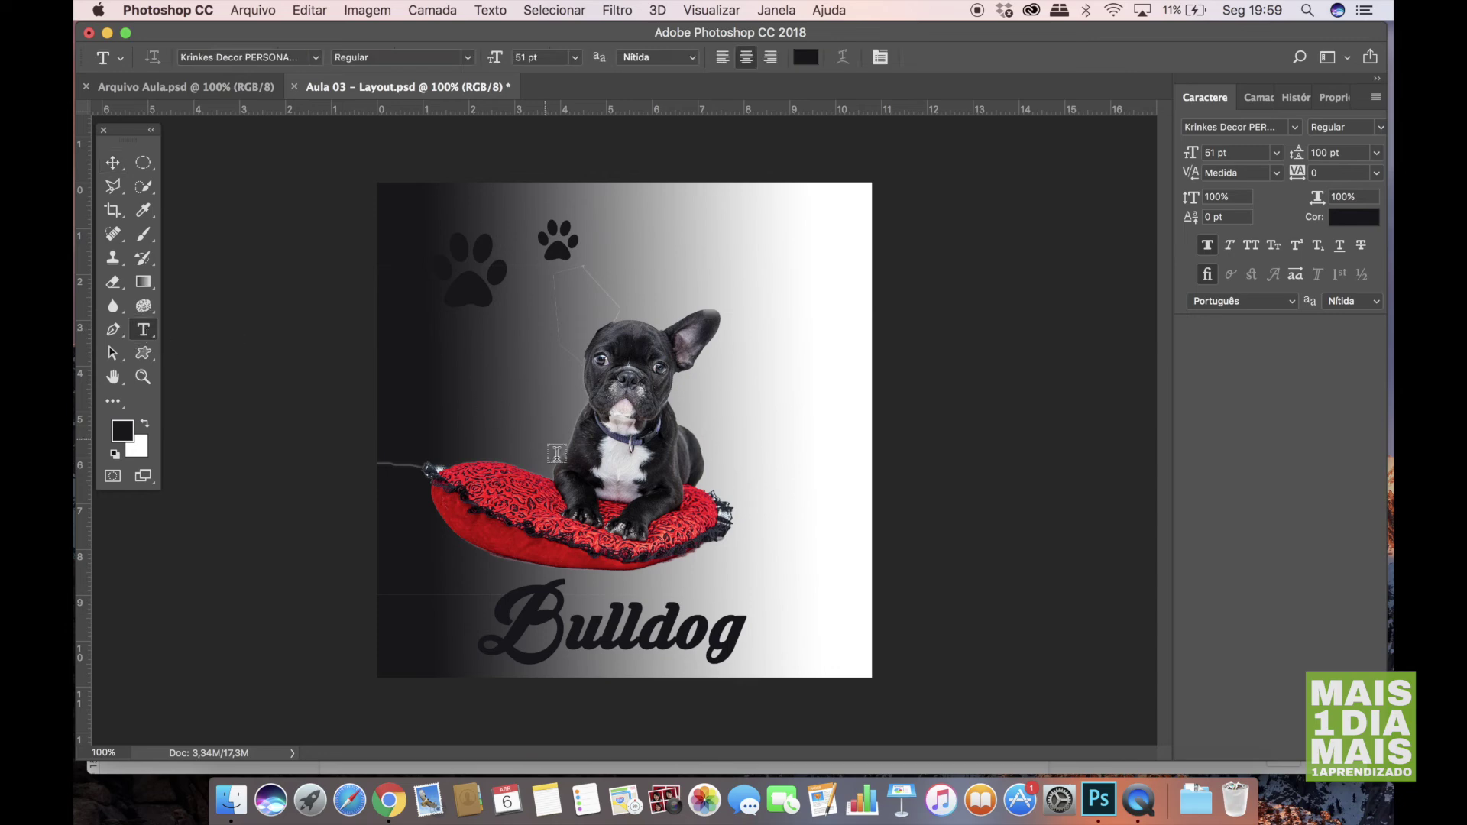
double_click(621, 617)
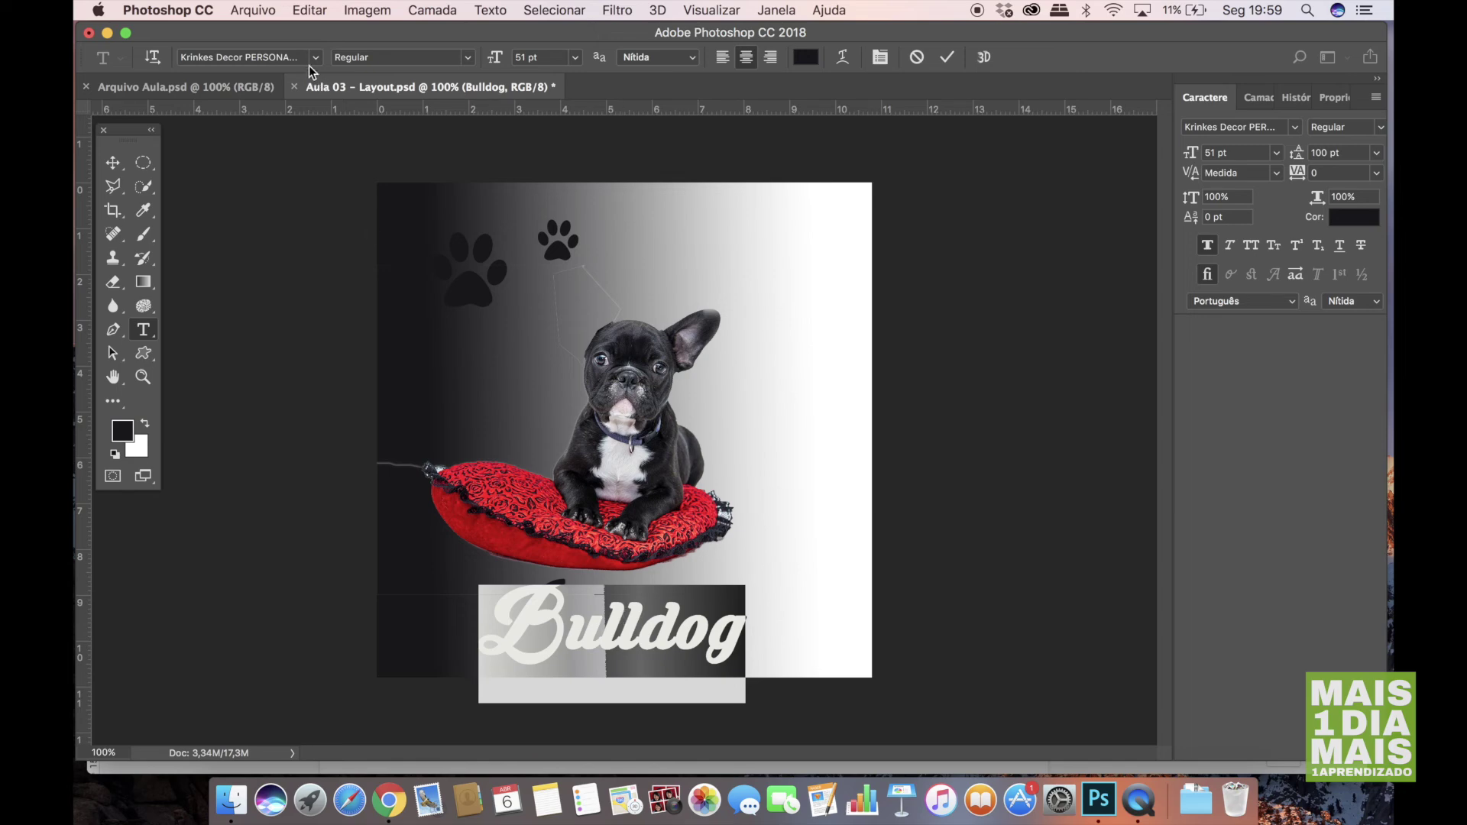
click(1293, 129)
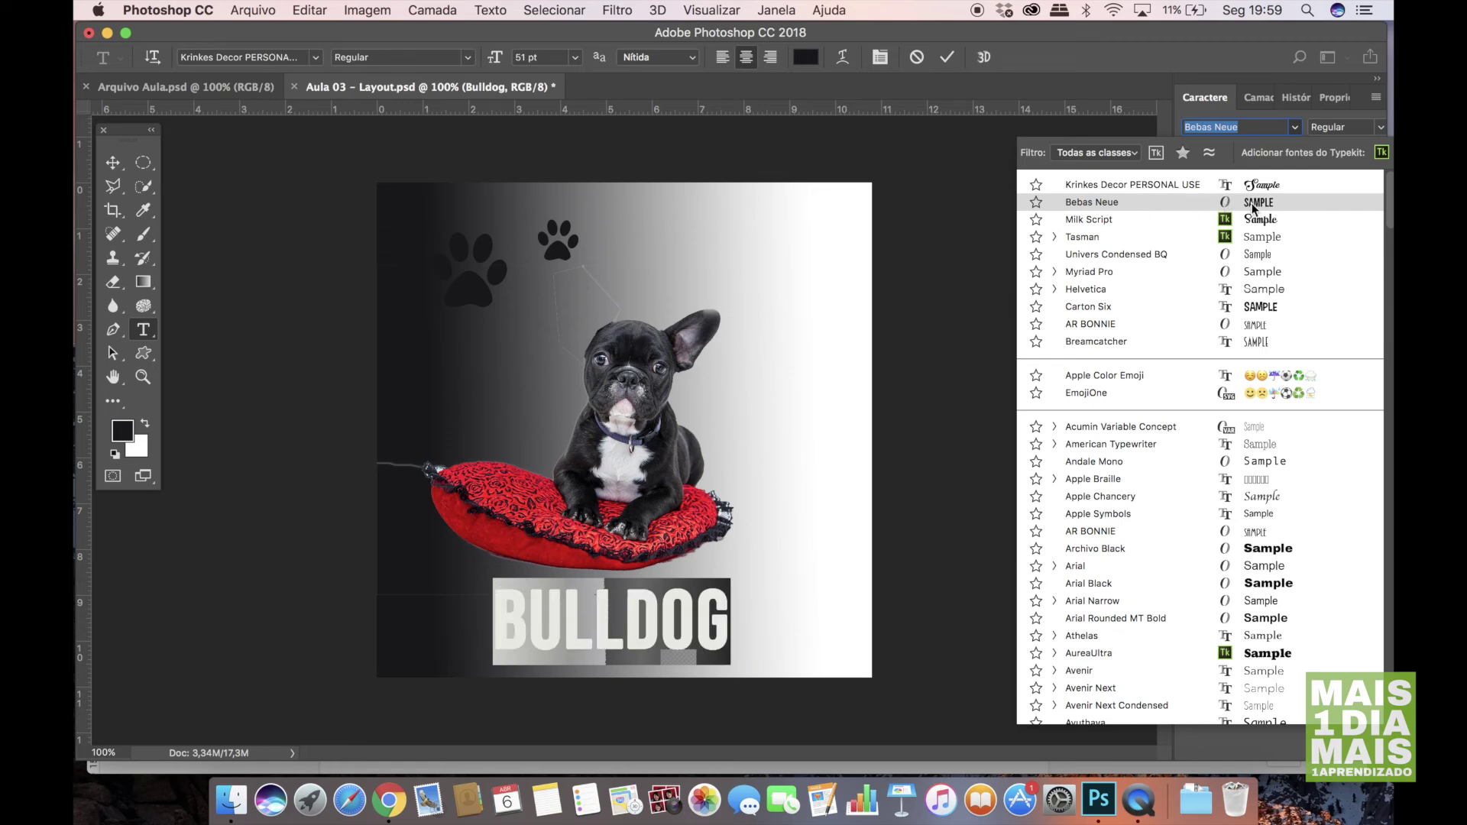
click(1253, 205)
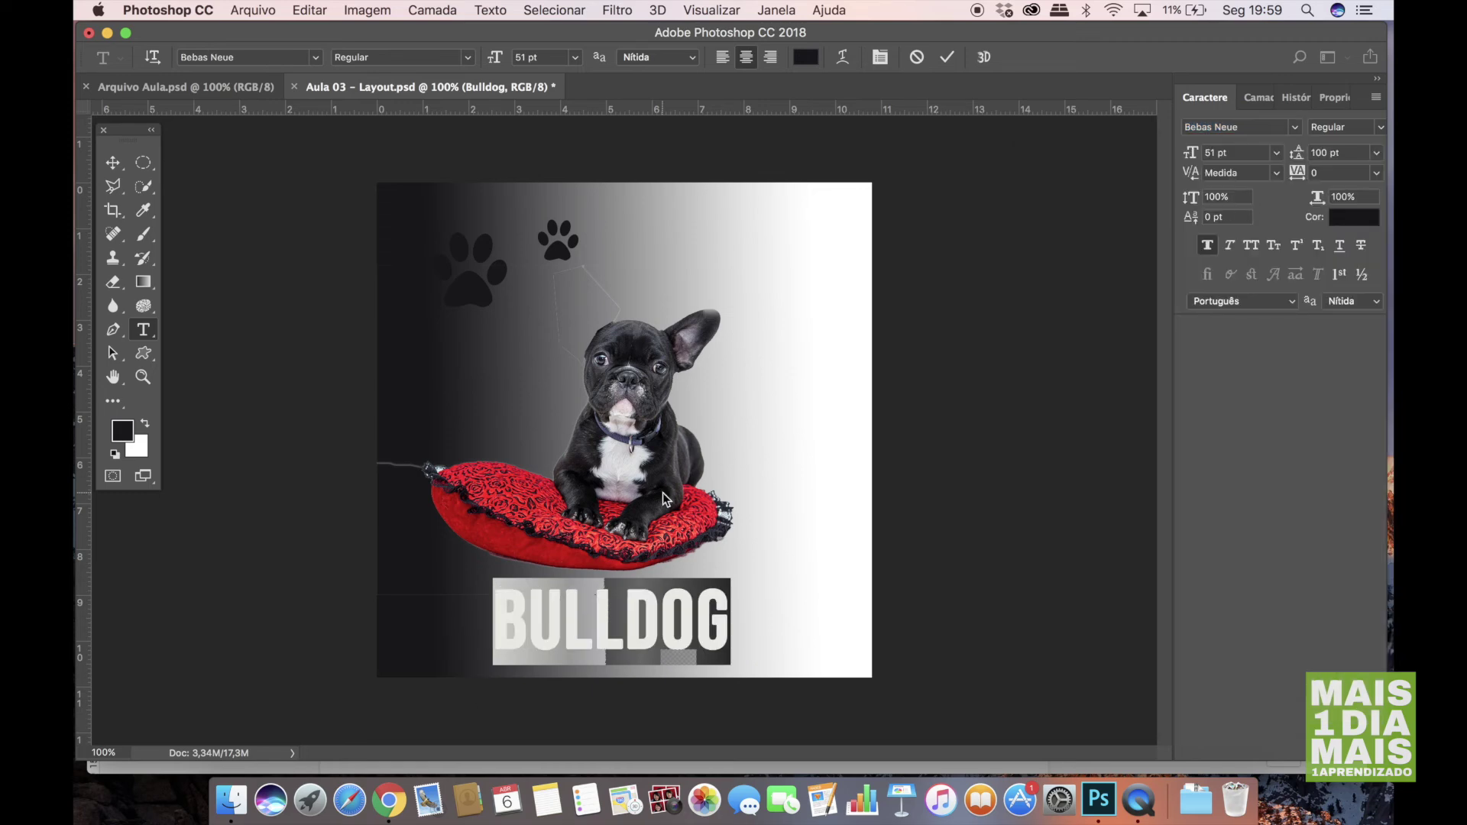
click(112, 163)
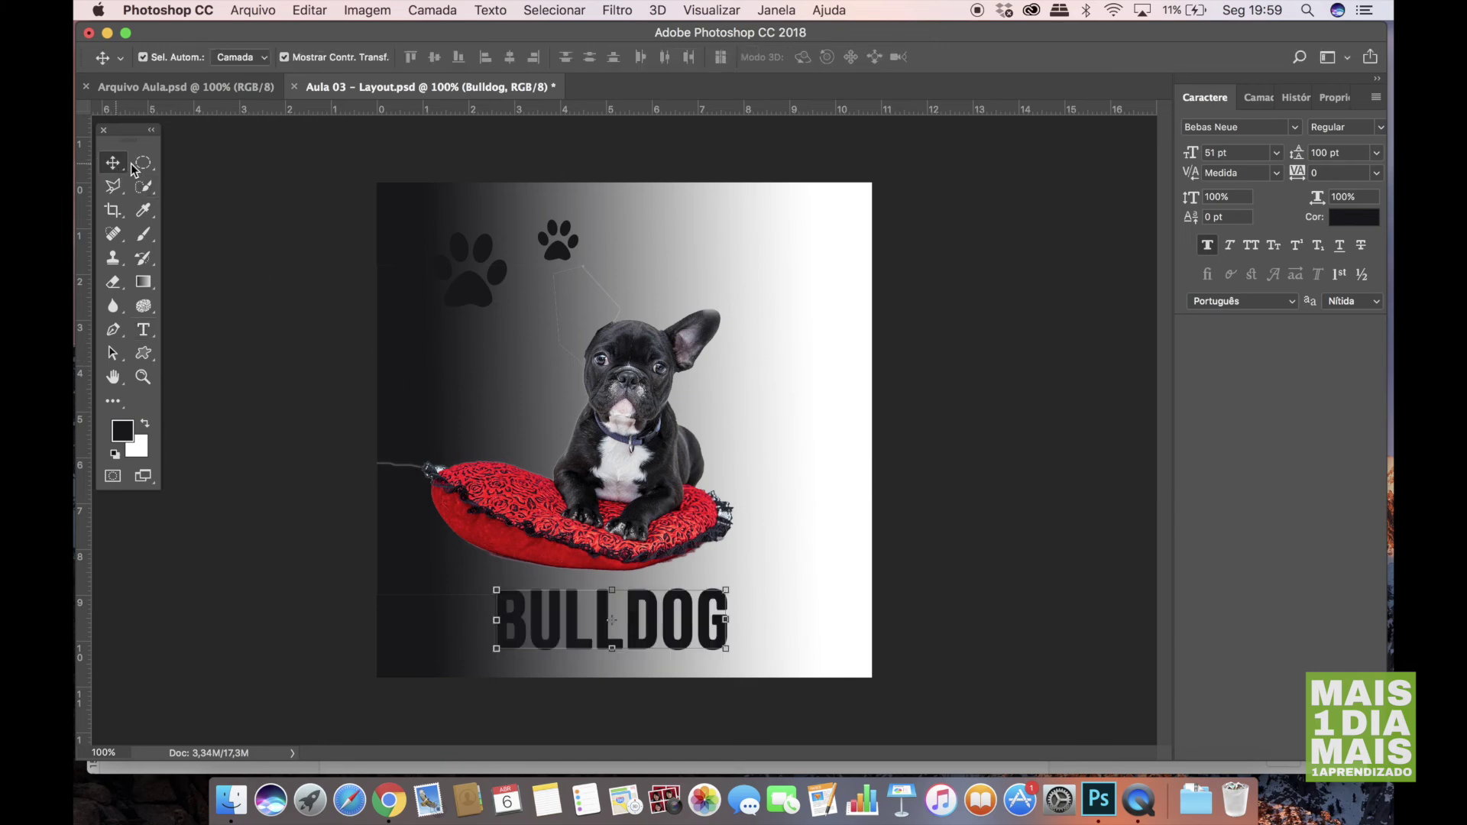
click(816, 464)
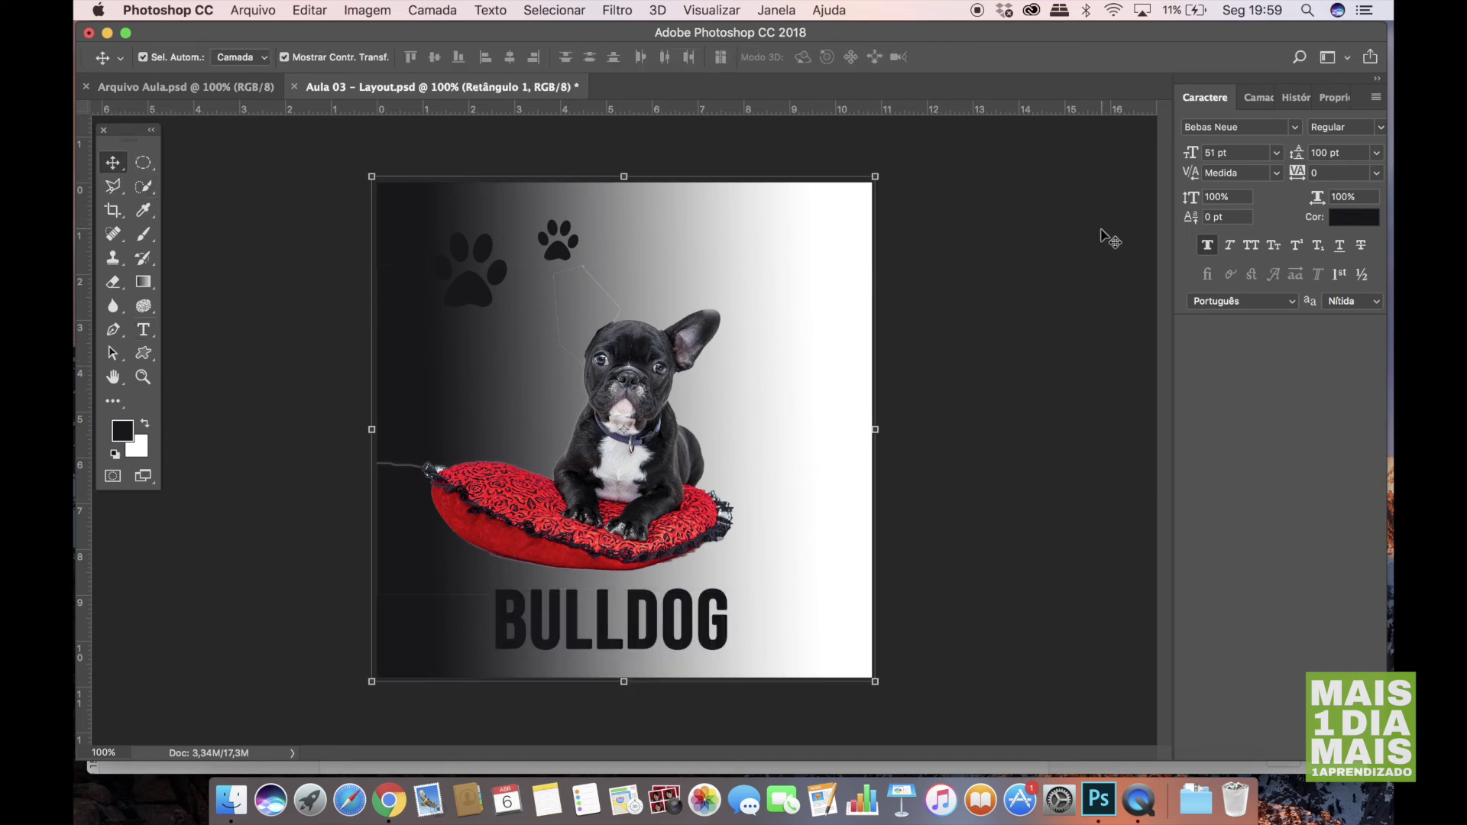
Select the Bulldog text layer and set its font size to 58 pt.
click(699, 619)
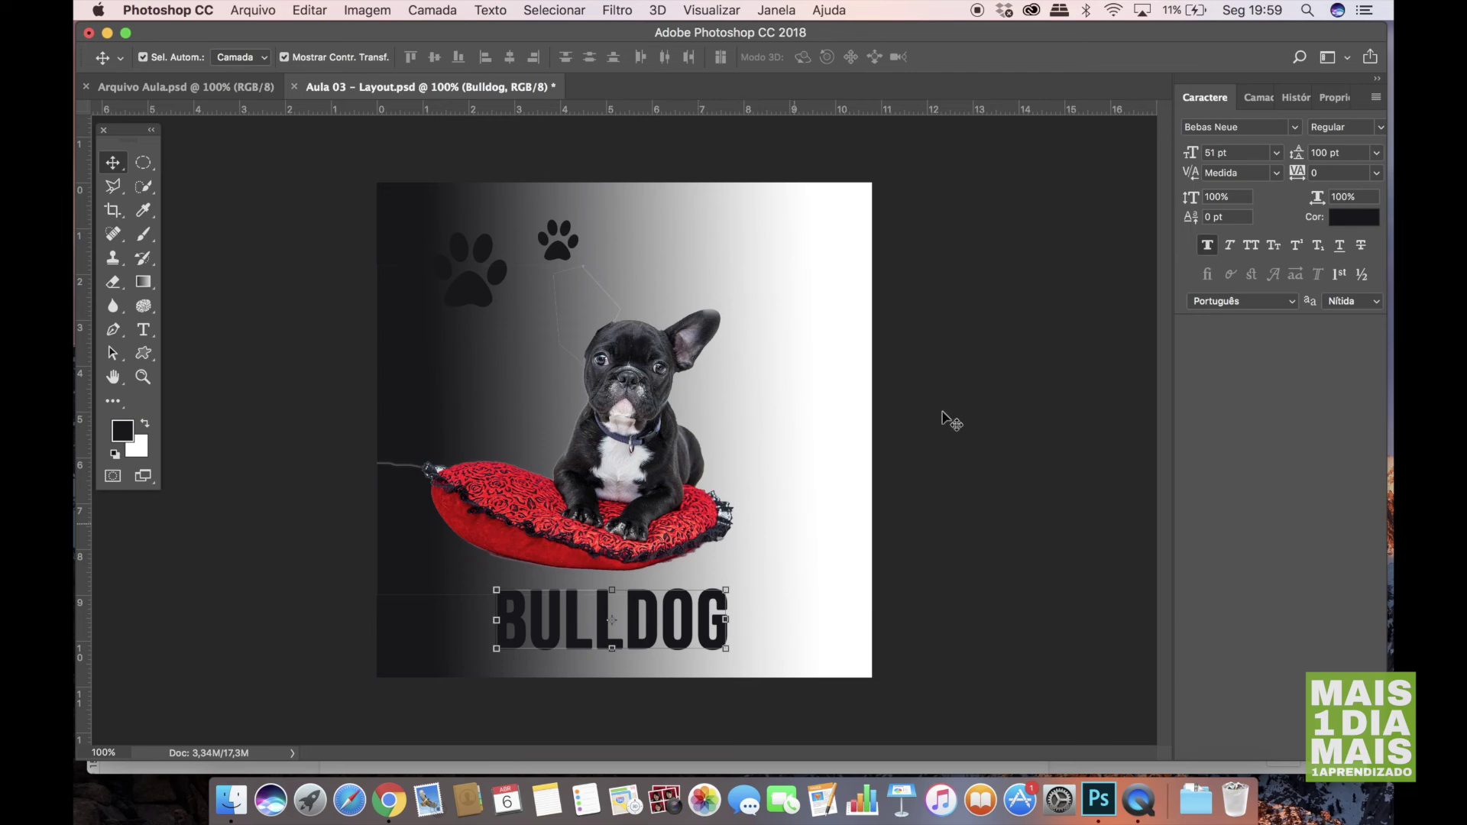
click(1204, 155)
text(65)
key(Return)
drag(1194, 155, 1189, 155)
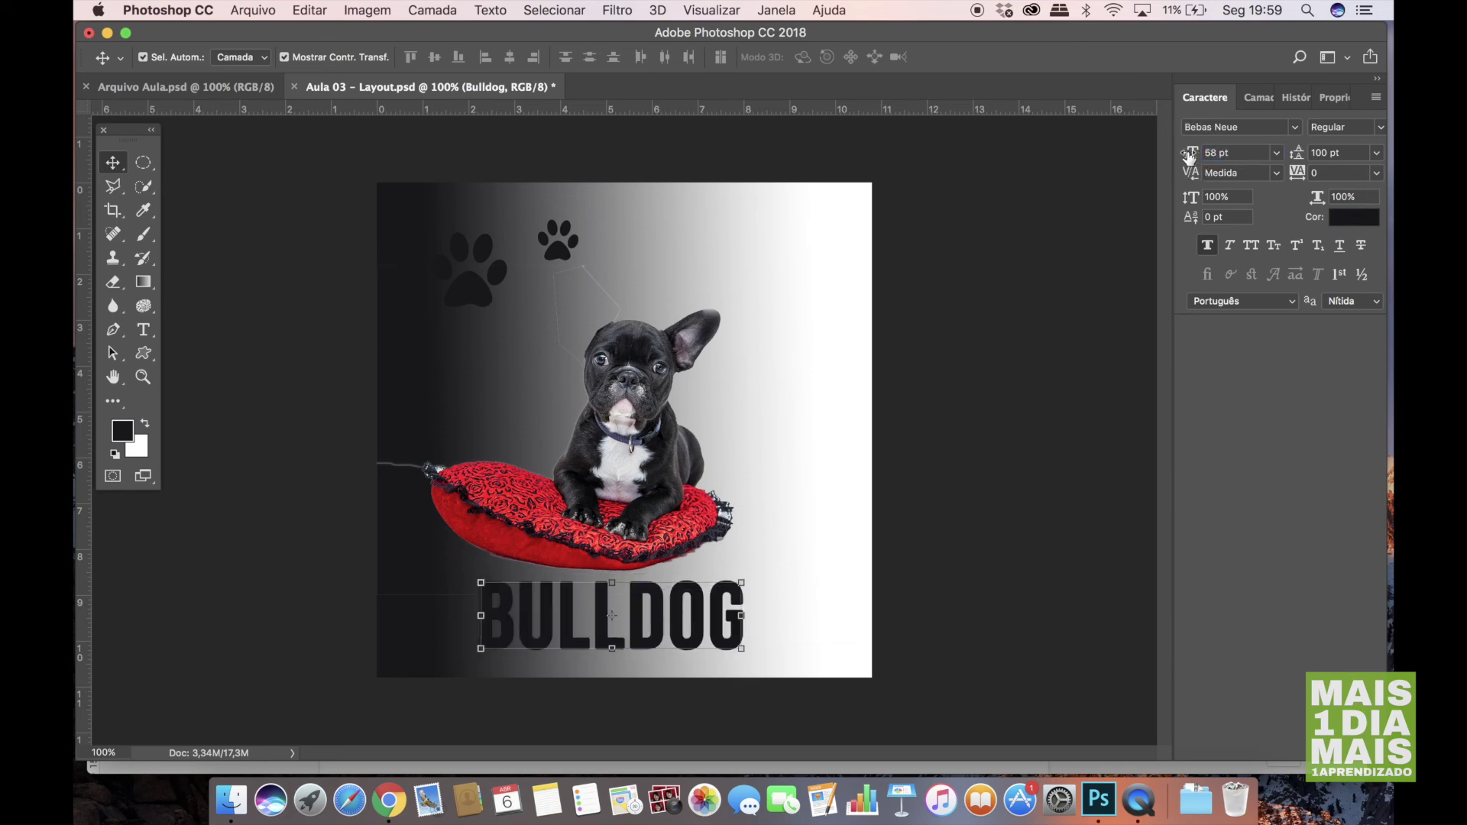
Set the Bulldog text's kerning to 0, and try a tracking of 140 before returning the tracking to 0.
drag(1194, 181, 1192, 180)
click(1190, 180)
drag(1297, 174, 1310, 180)
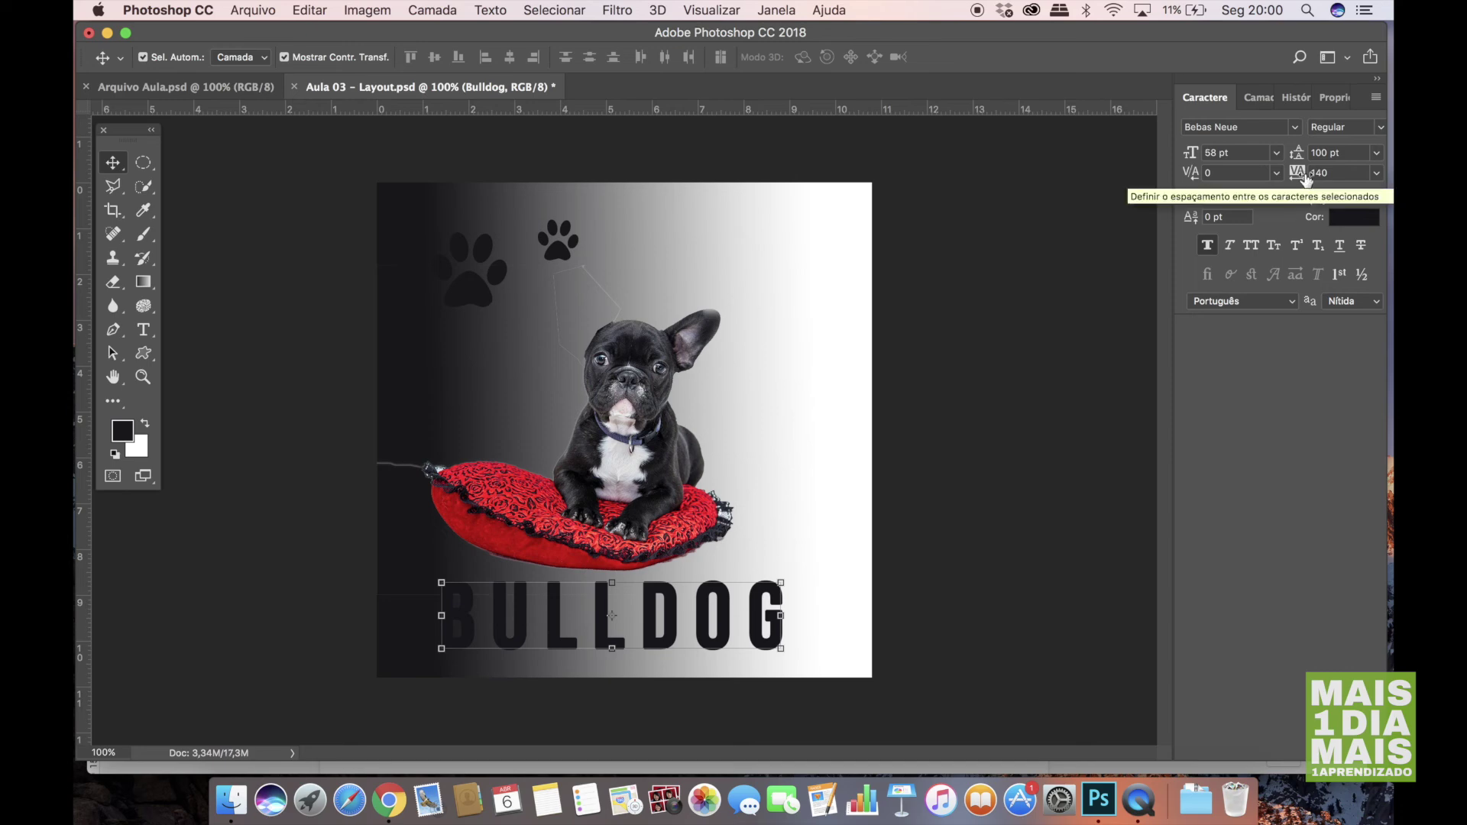
drag(1303, 176, 1298, 177)
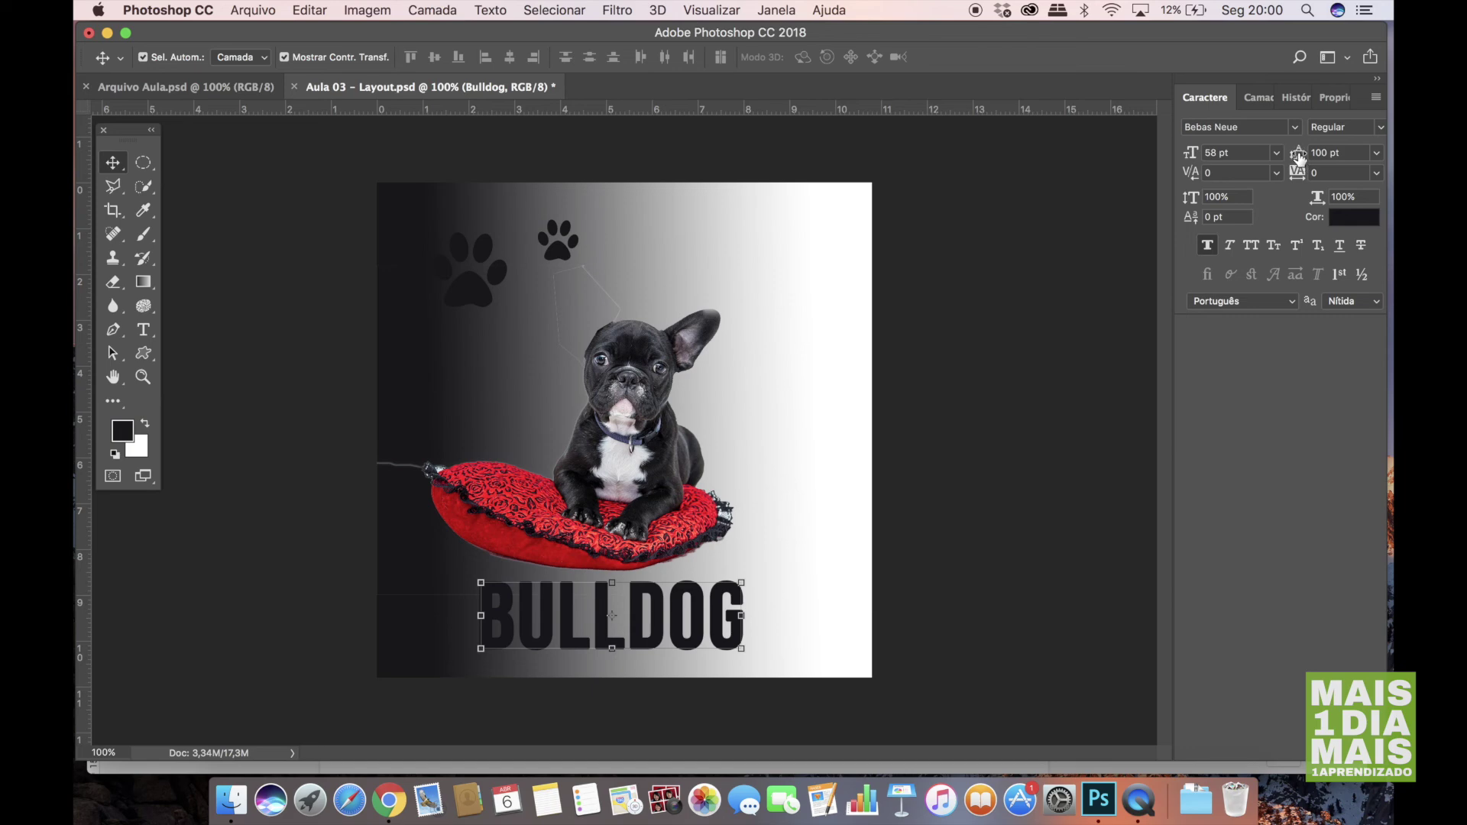
Apply faux italic to the Bulldog text, and turn underline and strikethrough on and off again one after the other.
click(1231, 246)
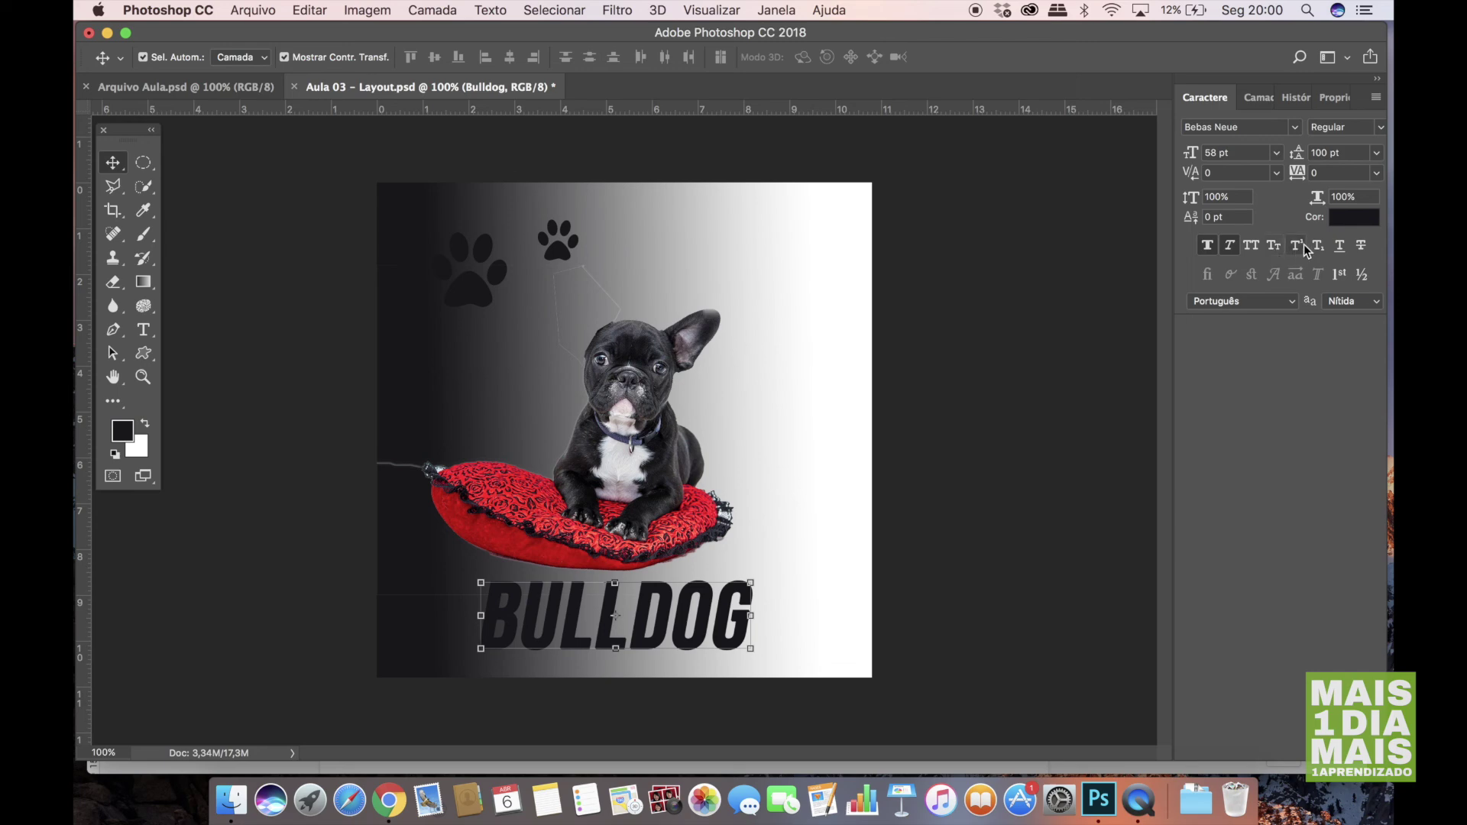
click(1342, 250)
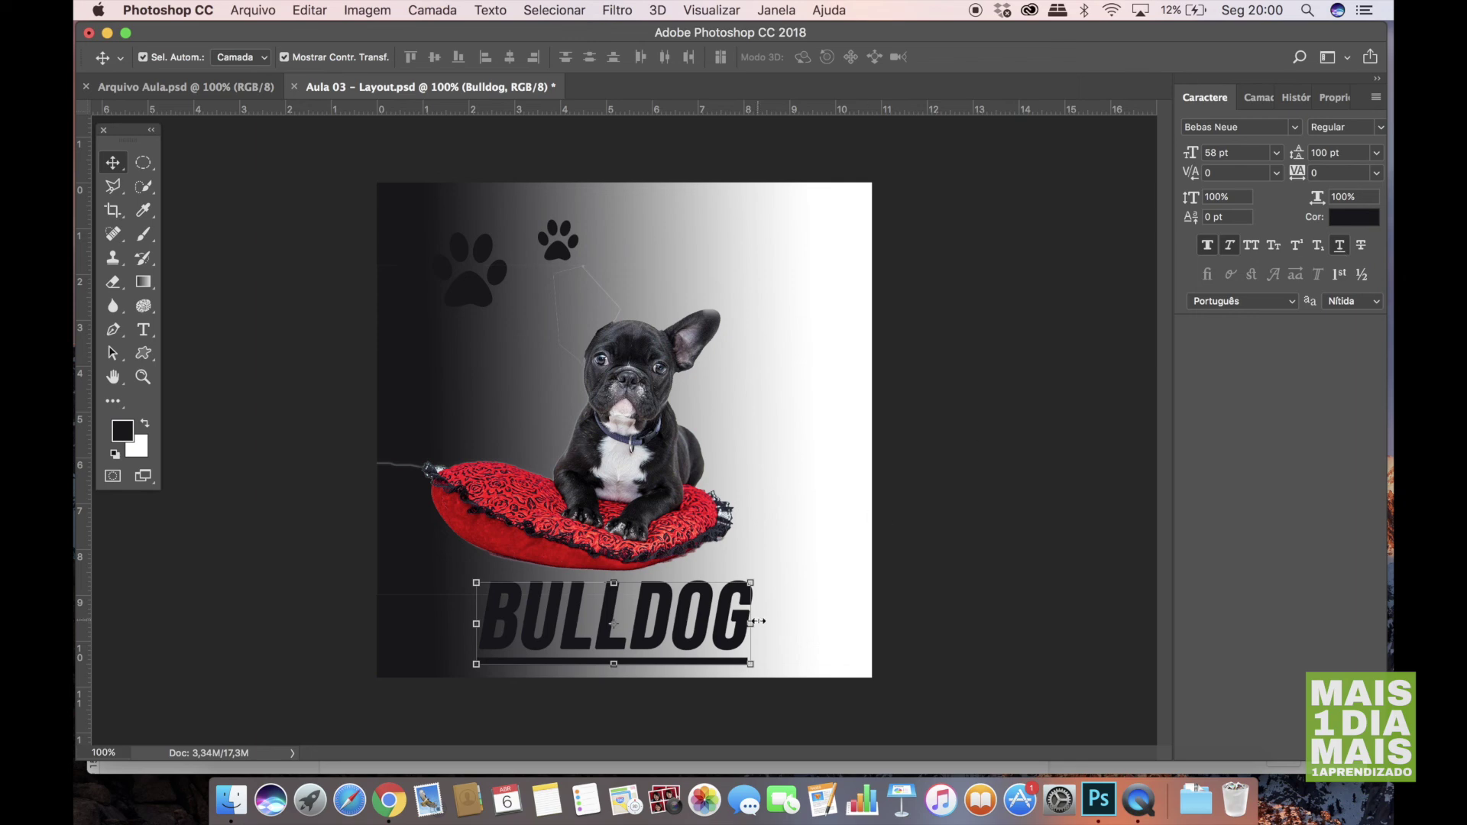
click(1341, 248)
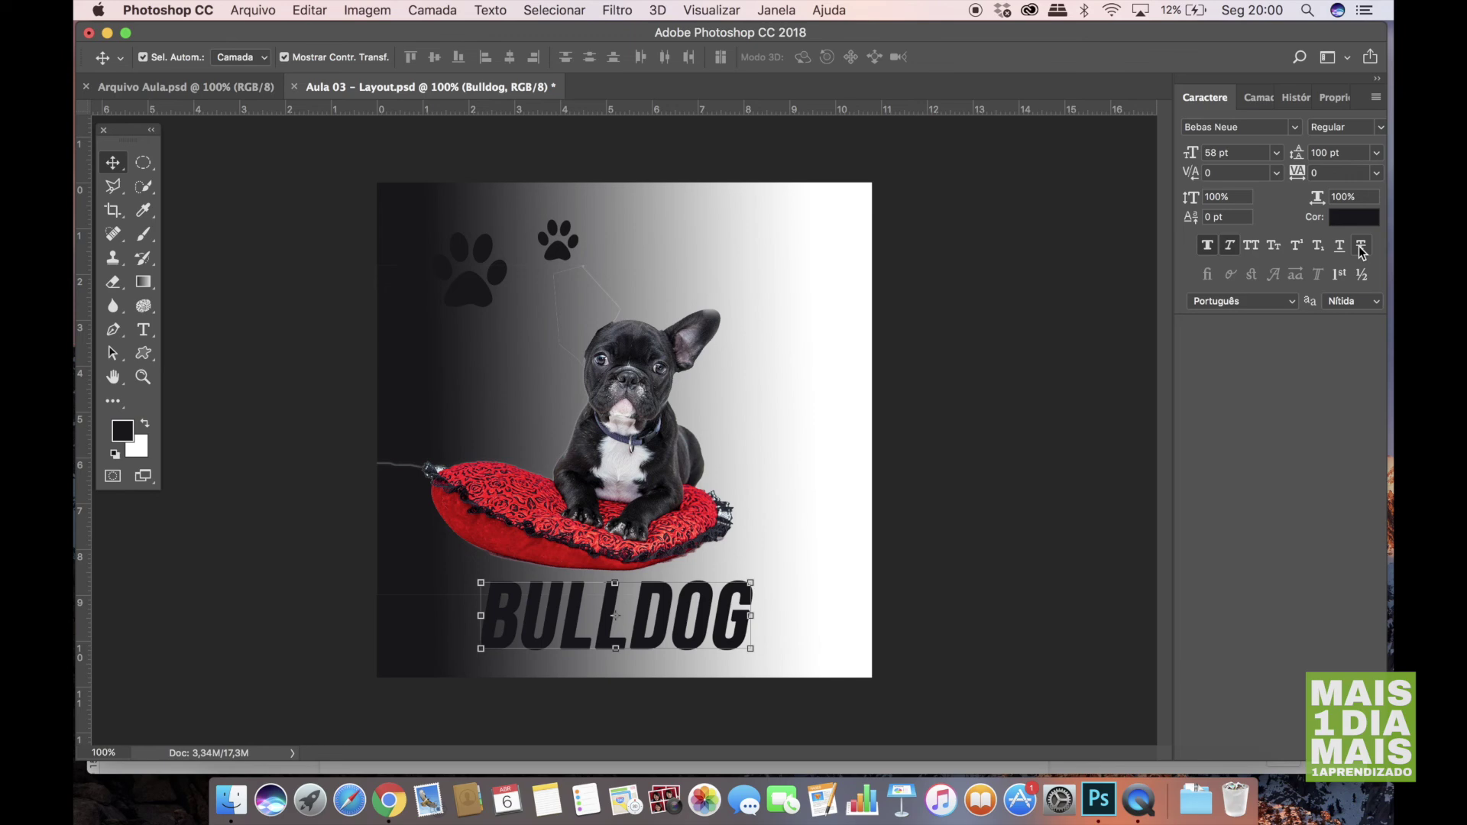
click(1361, 246)
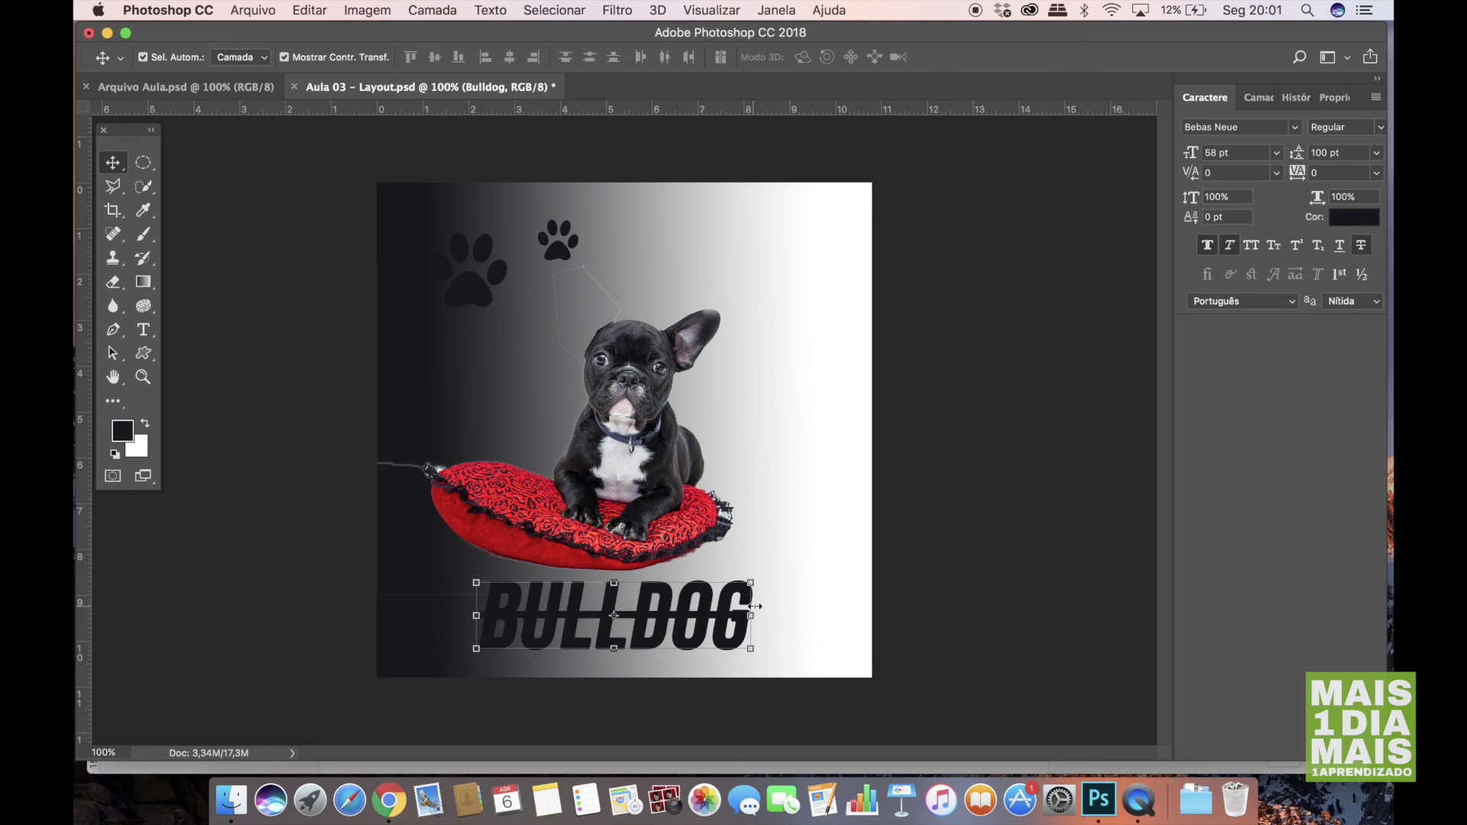
click(1364, 253)
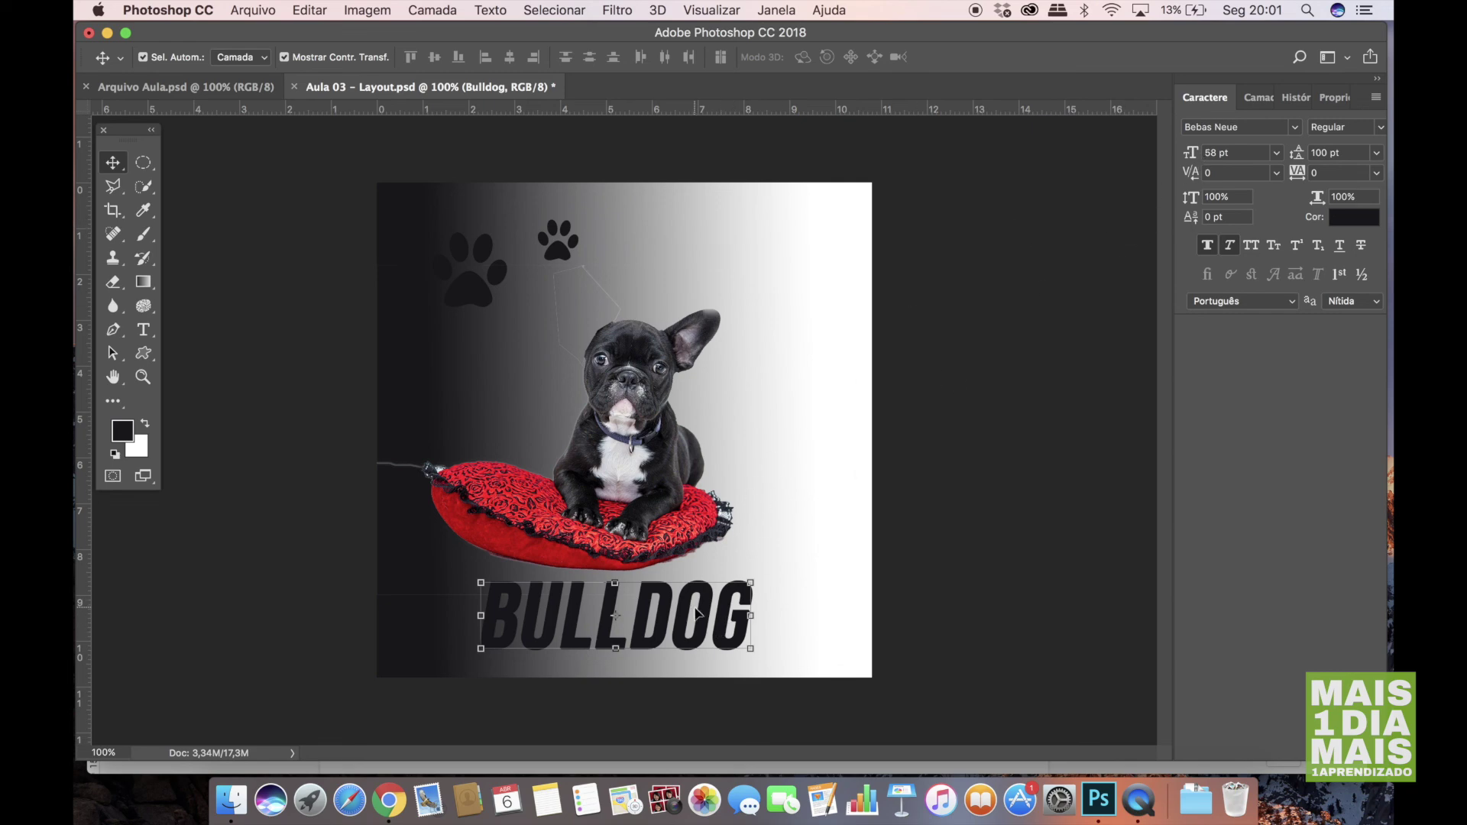
Check the video outline in Google Docs in Chrome, and return to Photoshop to select the dog image in the layers list.
click(368, 779)
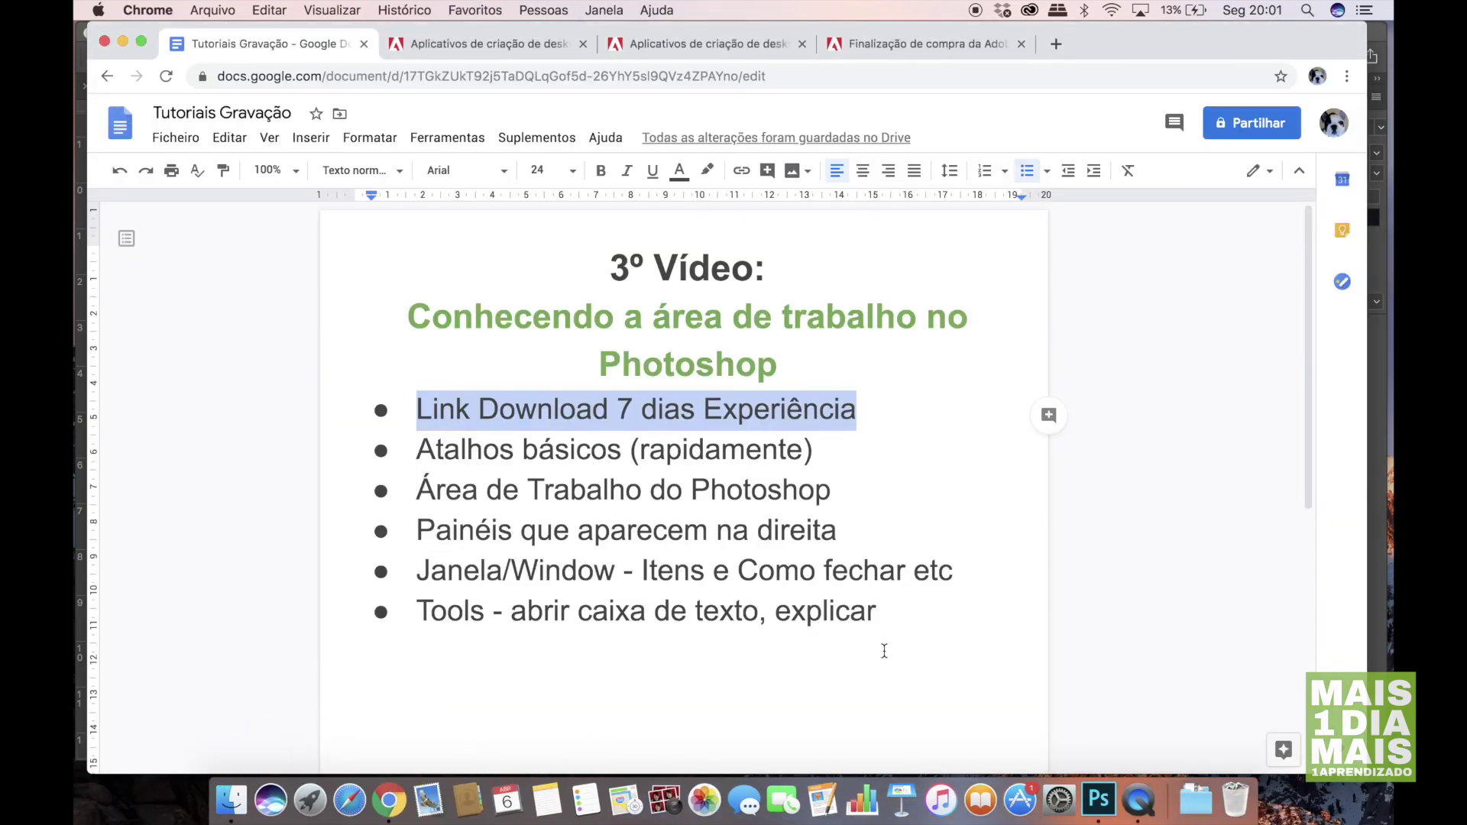
click(1097, 791)
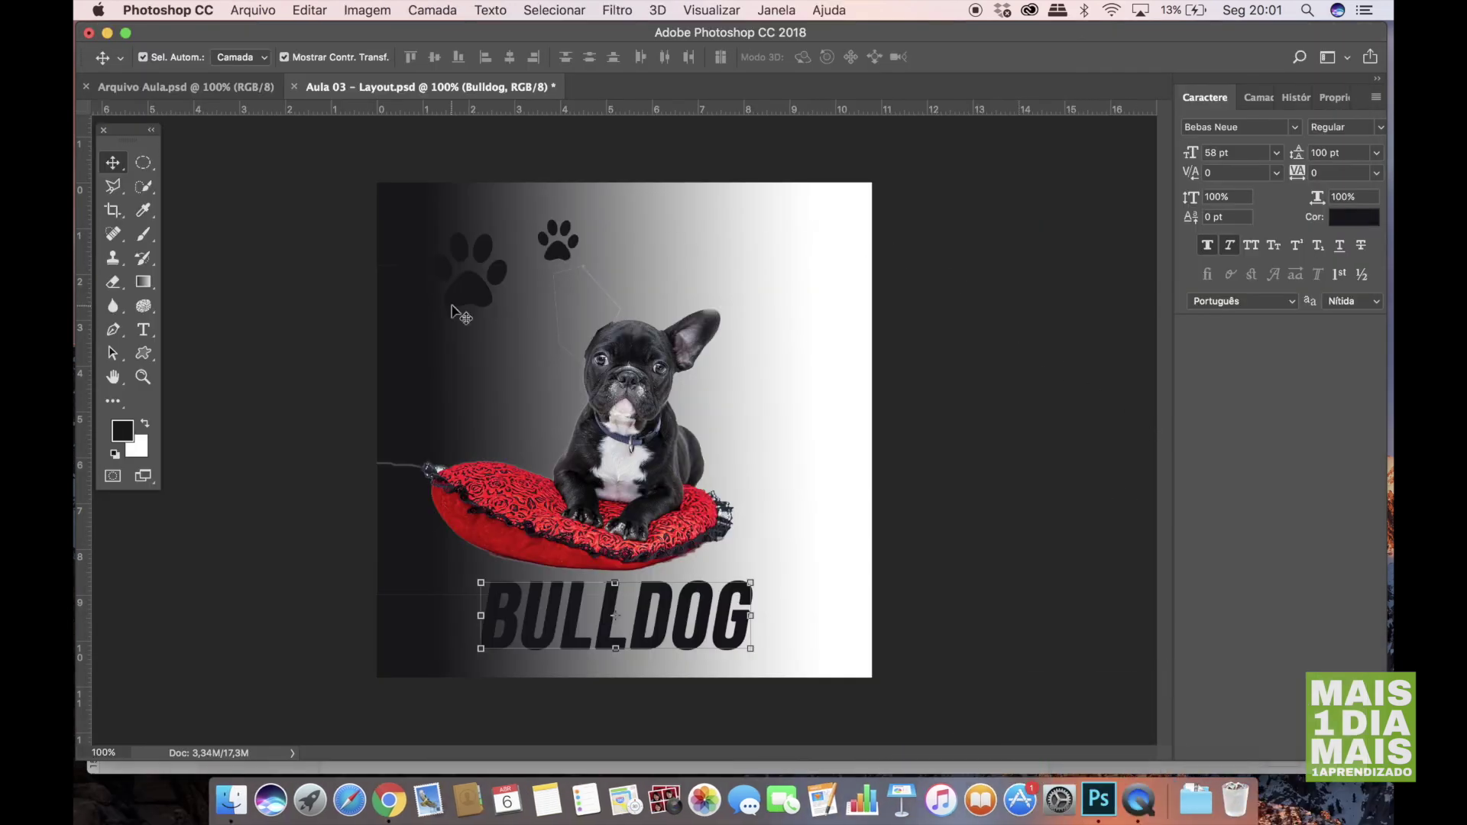
click(1254, 97)
click(575, 442)
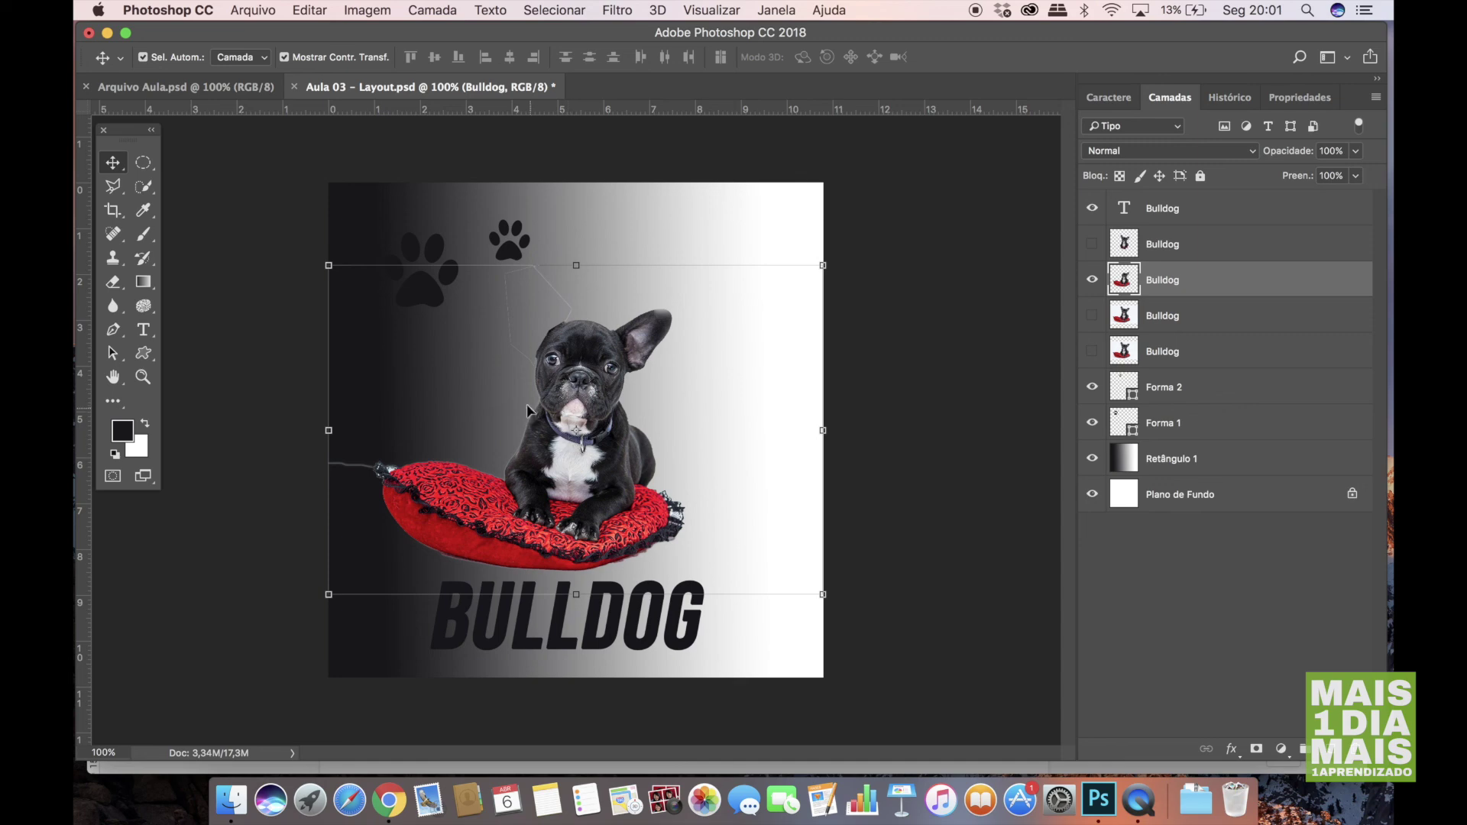
In Arquivo Aula.psd, move the bulldog-1047518_1920 layer to the top of the layer stack and make it visible.
click(220, 87)
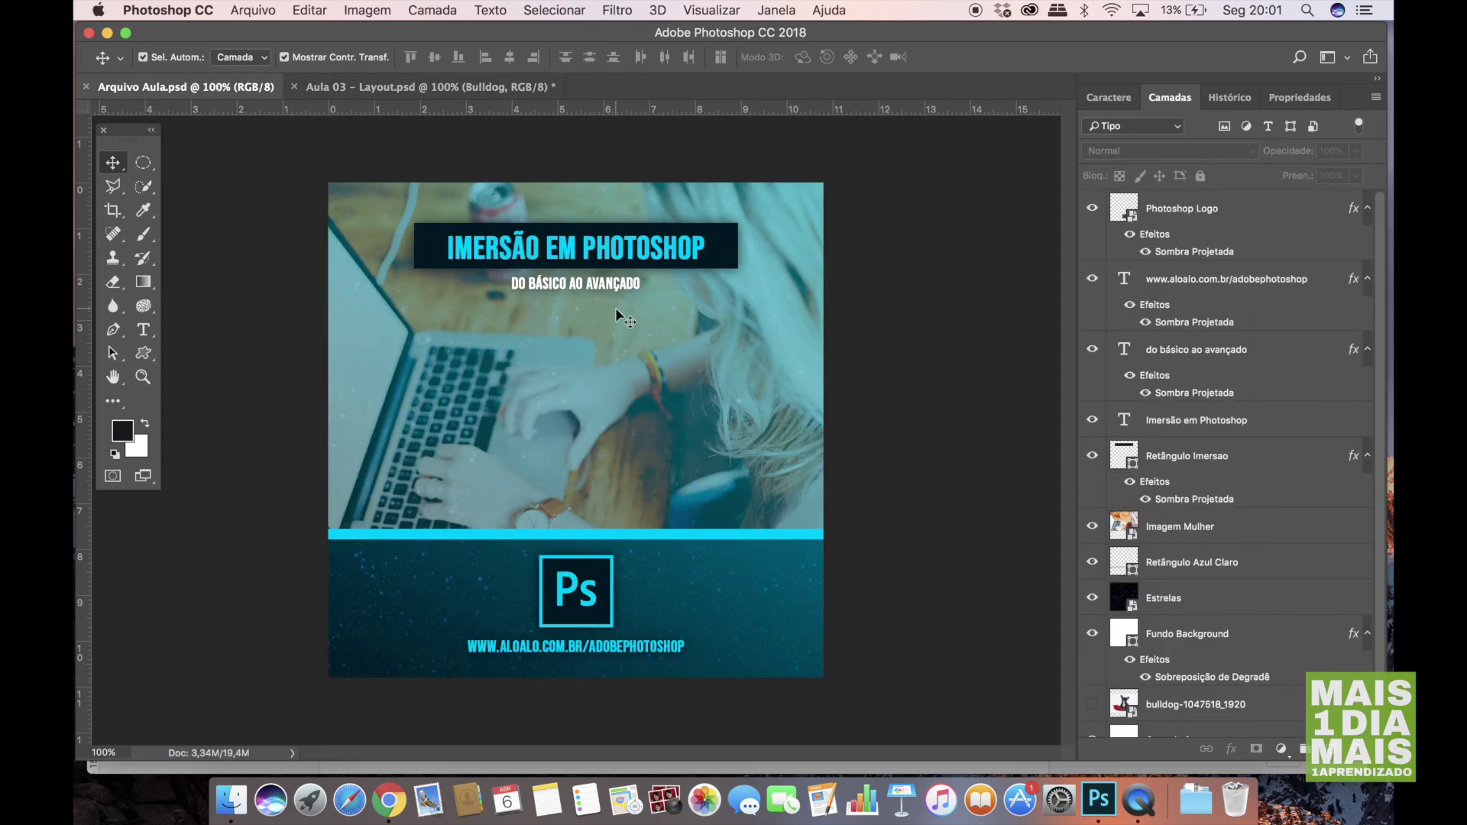
scroll(1194, 510, down, 1)
scroll(1193, 508, up, 1)
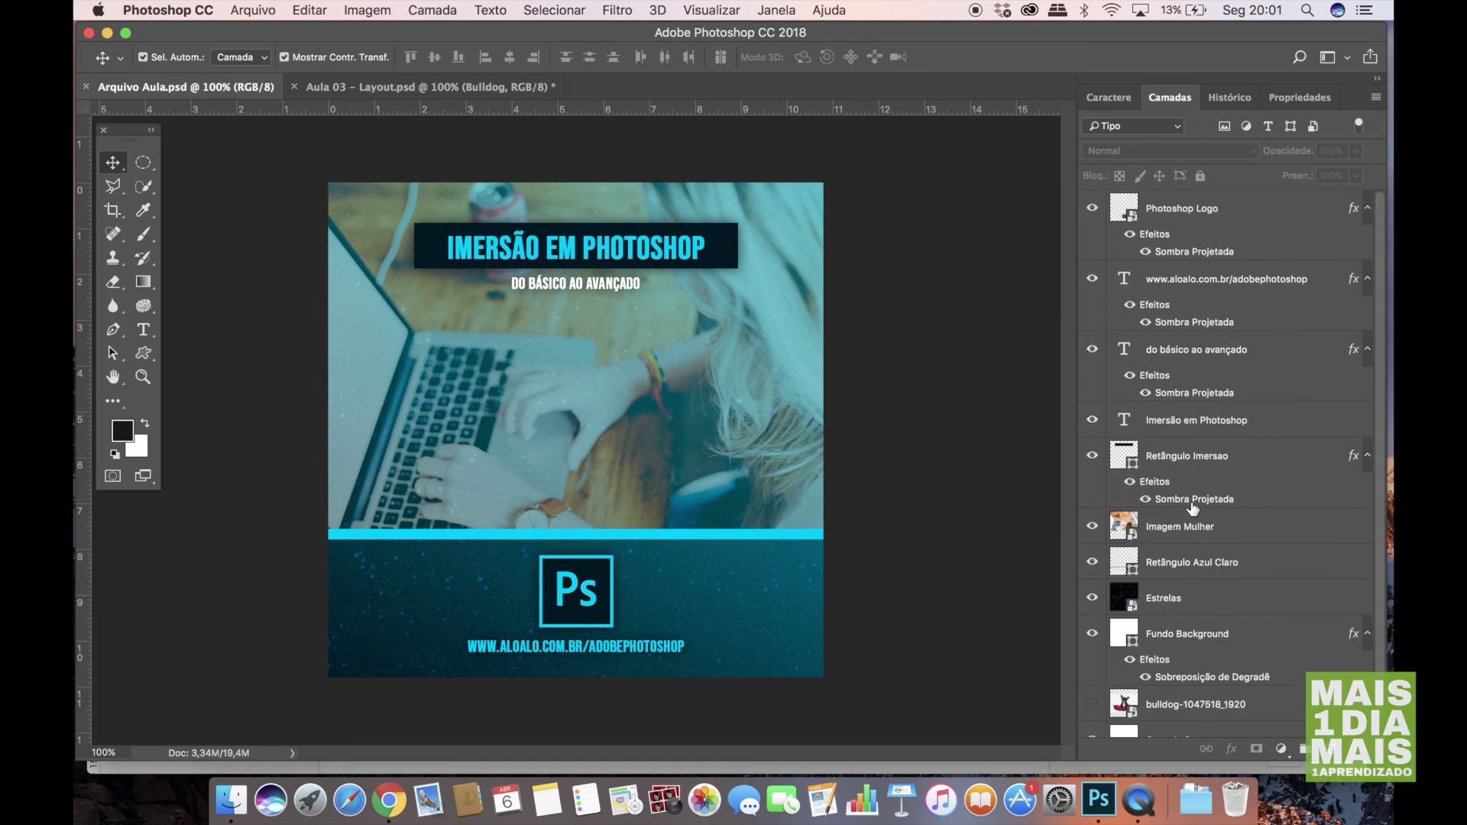
click(1177, 703)
click(1093, 706)
click(1093, 709)
drag(1146, 703, 1150, 214)
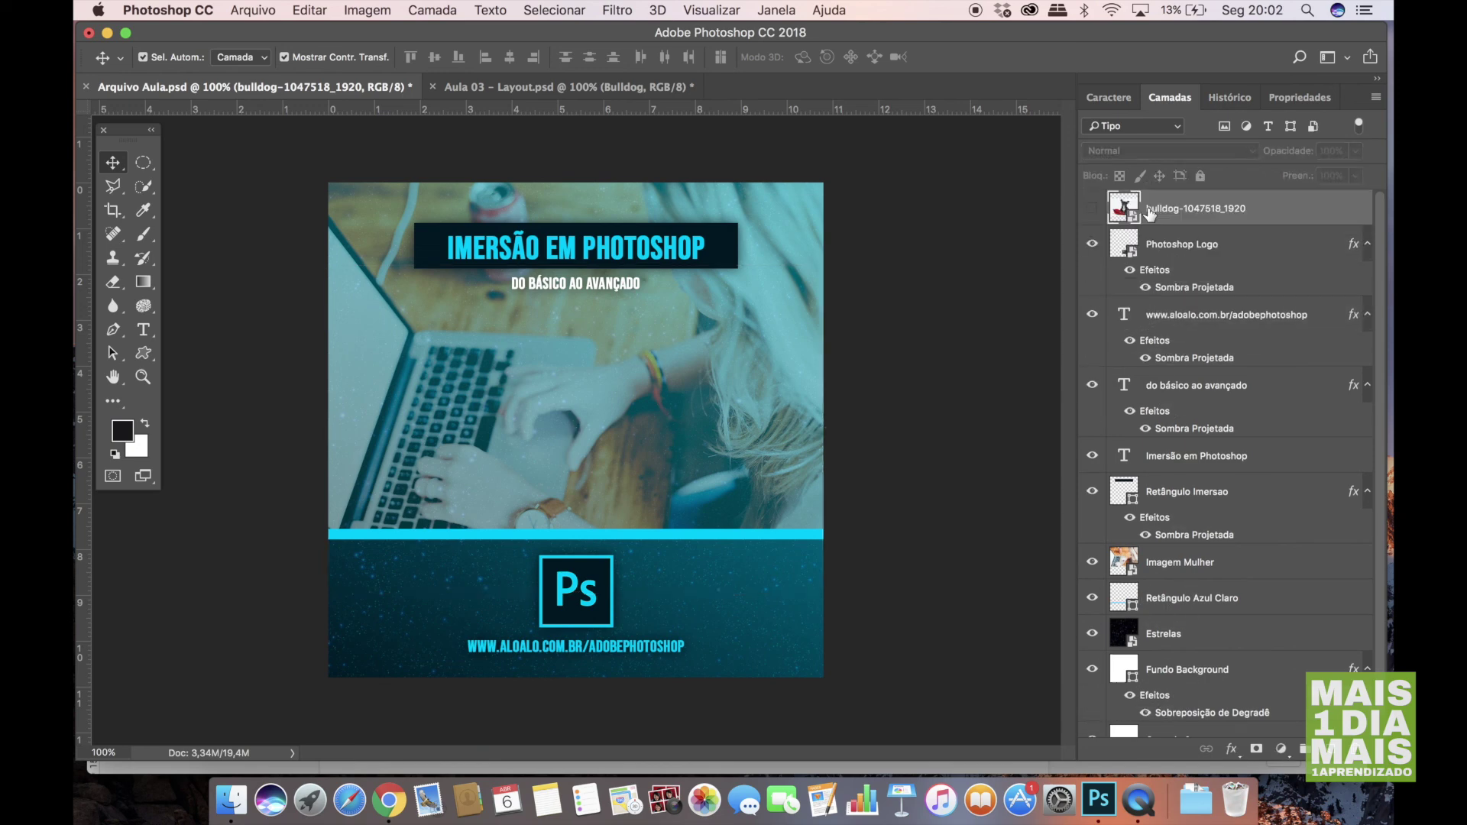
click(1093, 212)
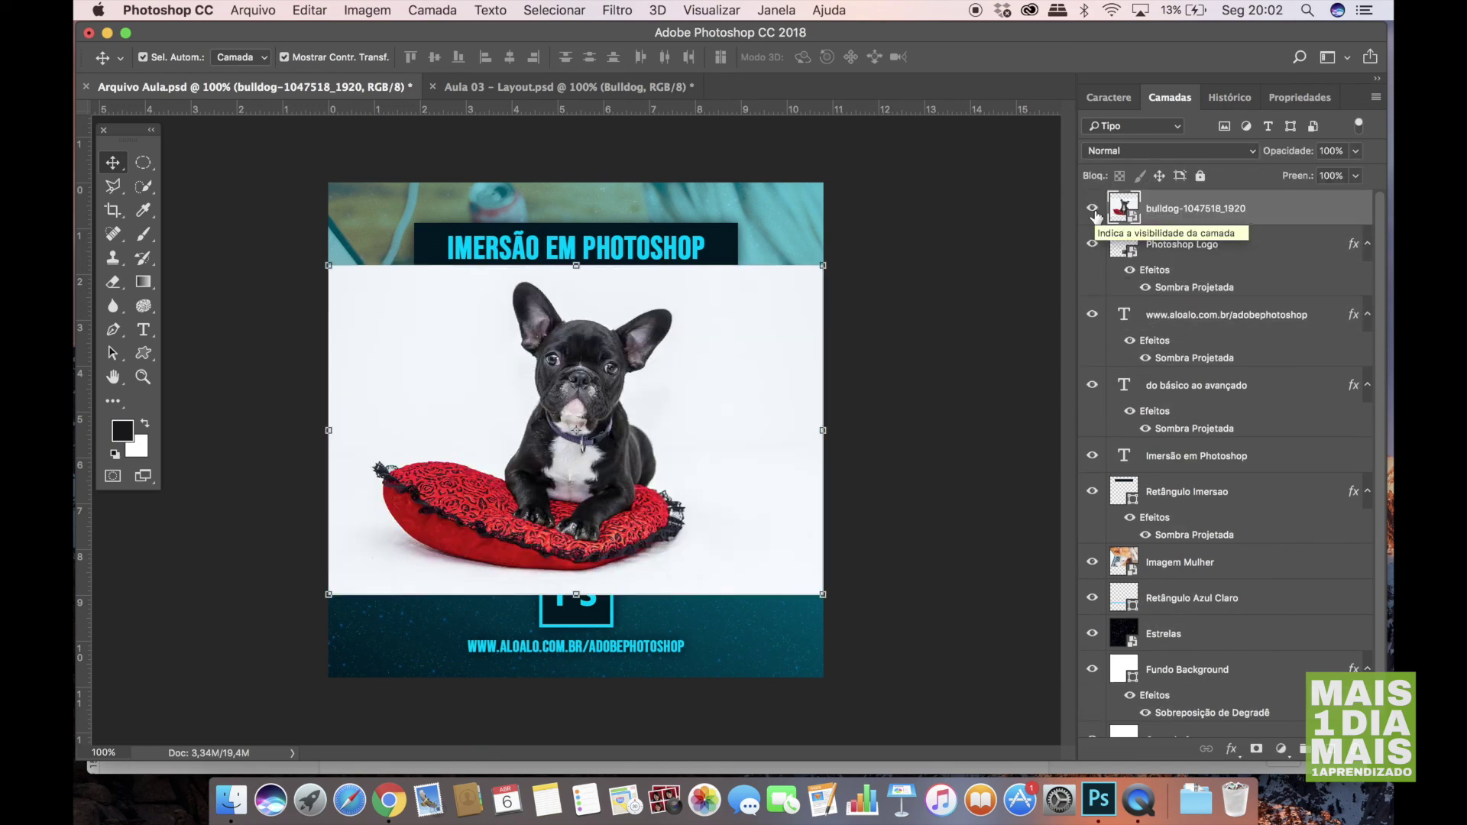
Hide and delete the bulldog-1047518_1920 layer, leaving no layer selected.
click(1094, 210)
drag(1162, 216, 1304, 749)
click(915, 425)
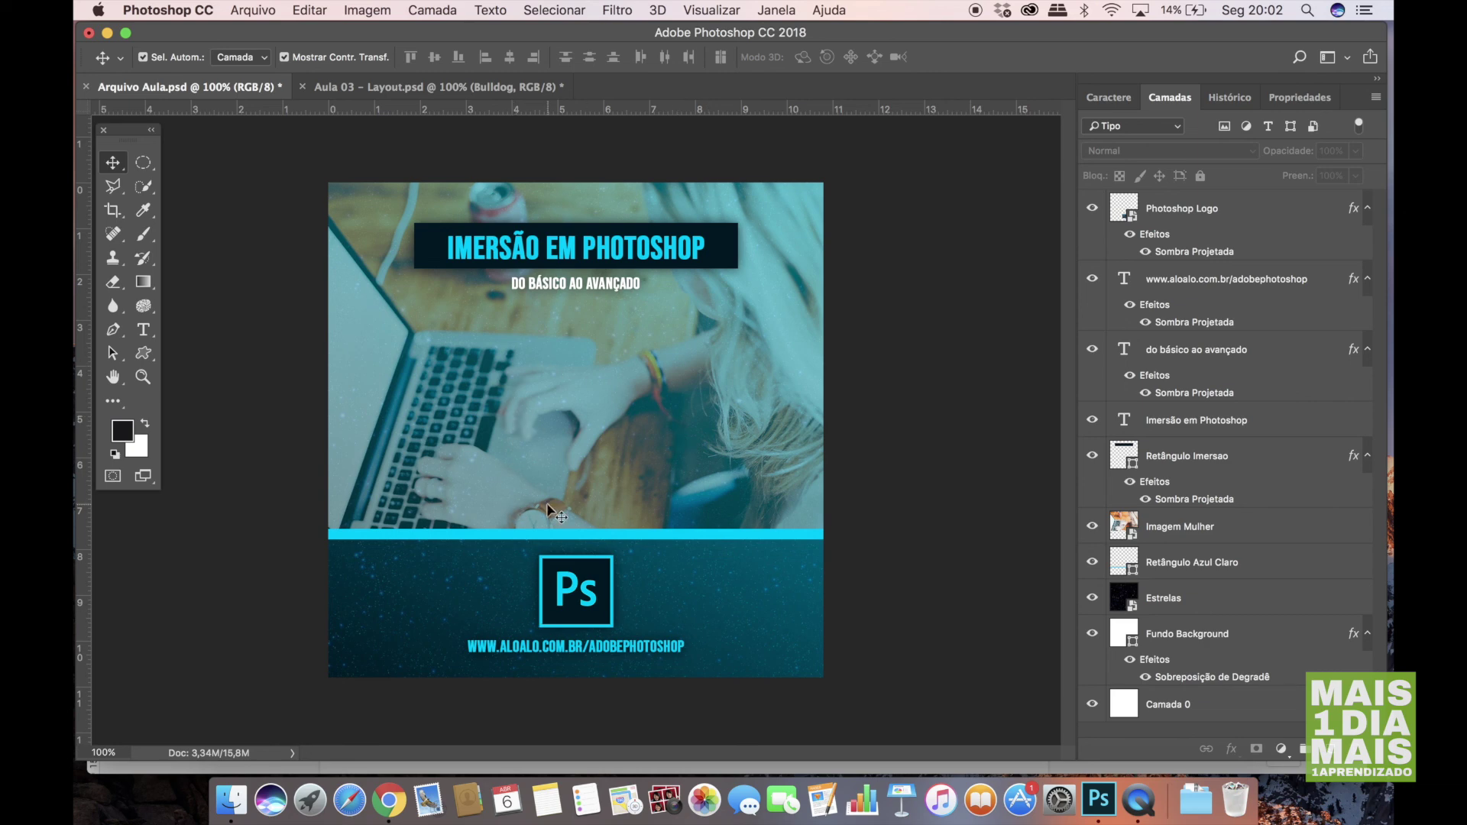
View the Aula 03 – Layout.psd document and return to Arquivo Aula.psd.
click(417, 89)
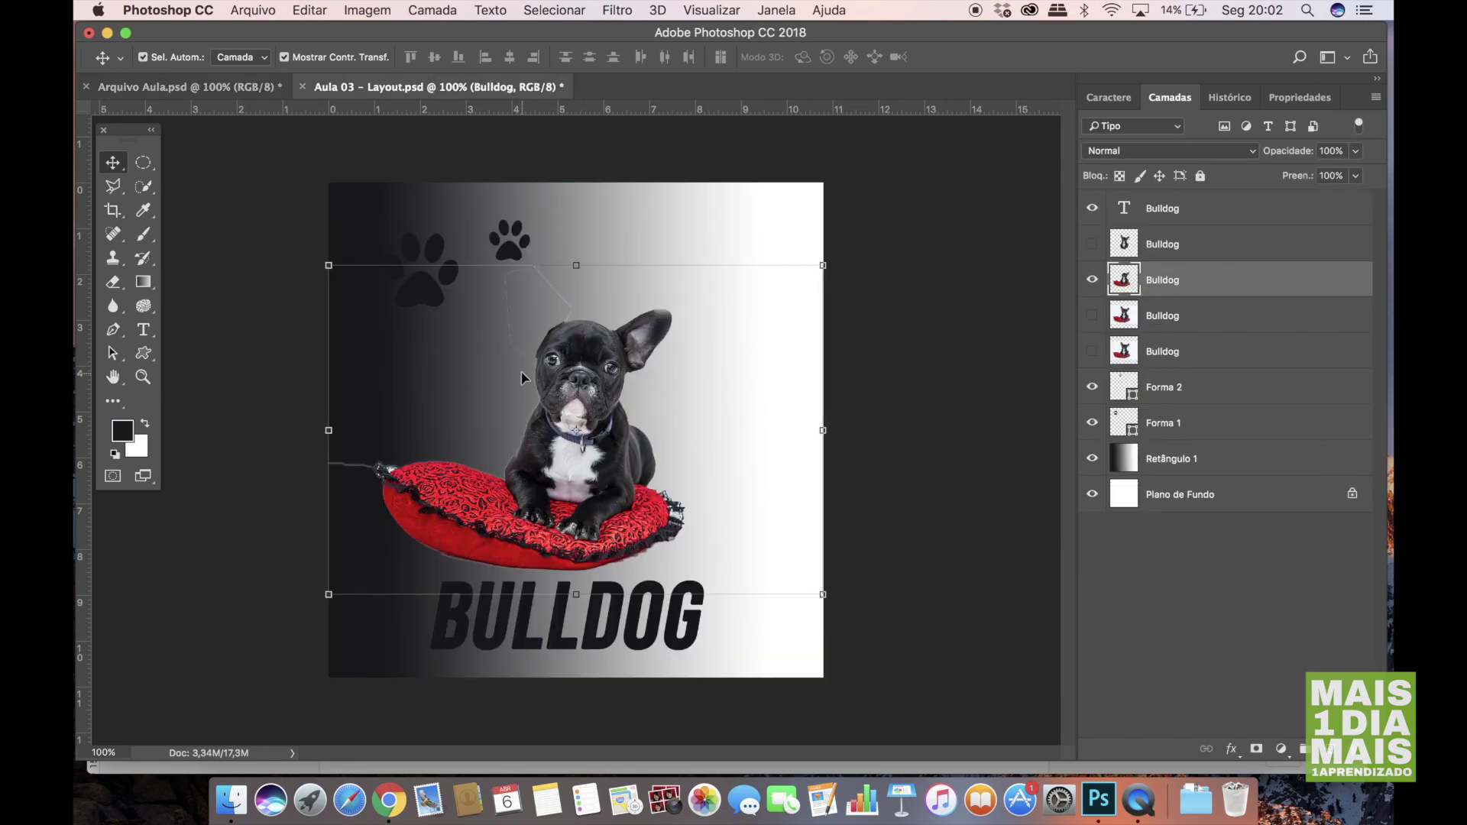
click(249, 89)
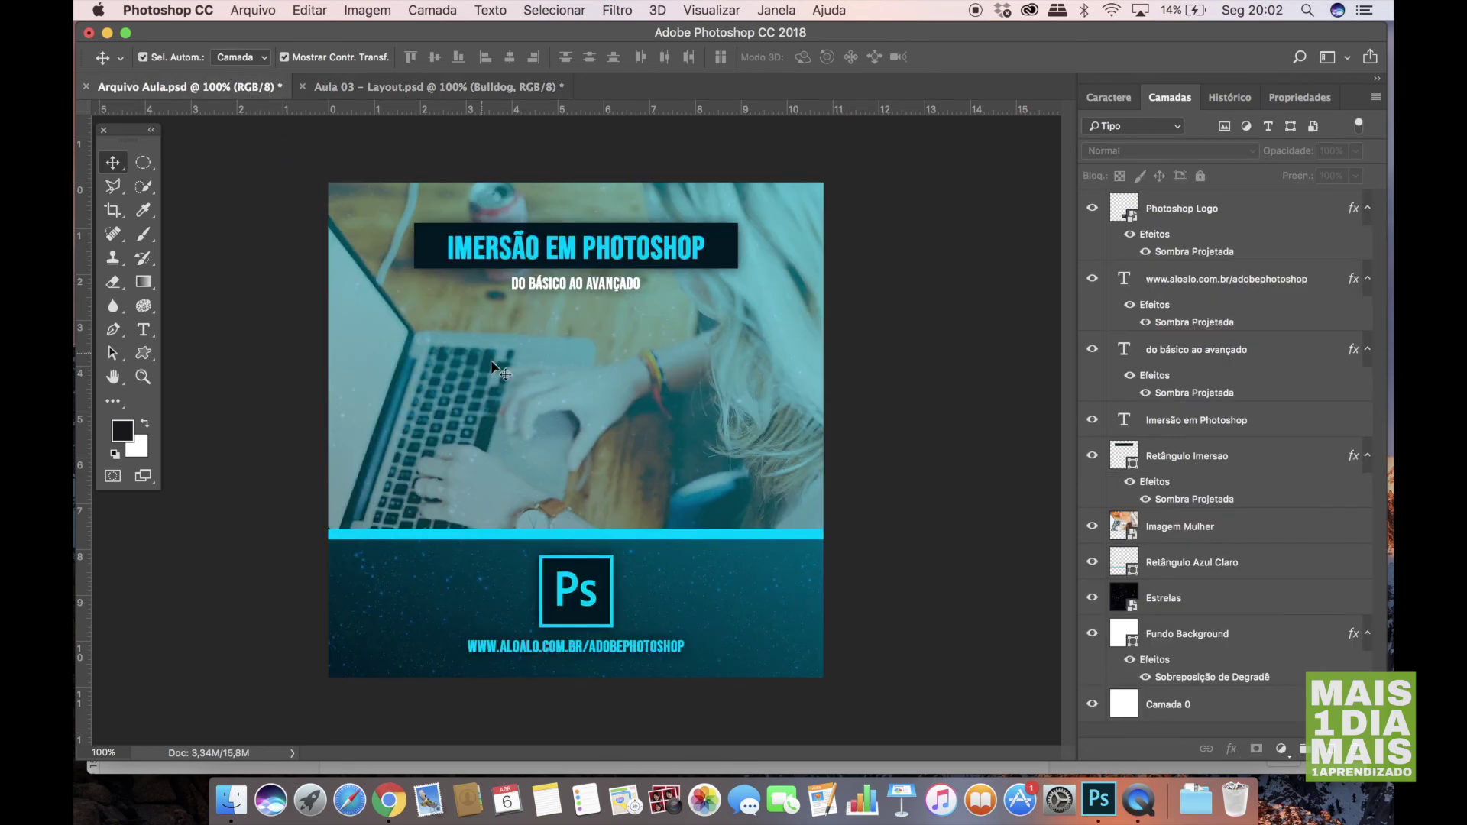